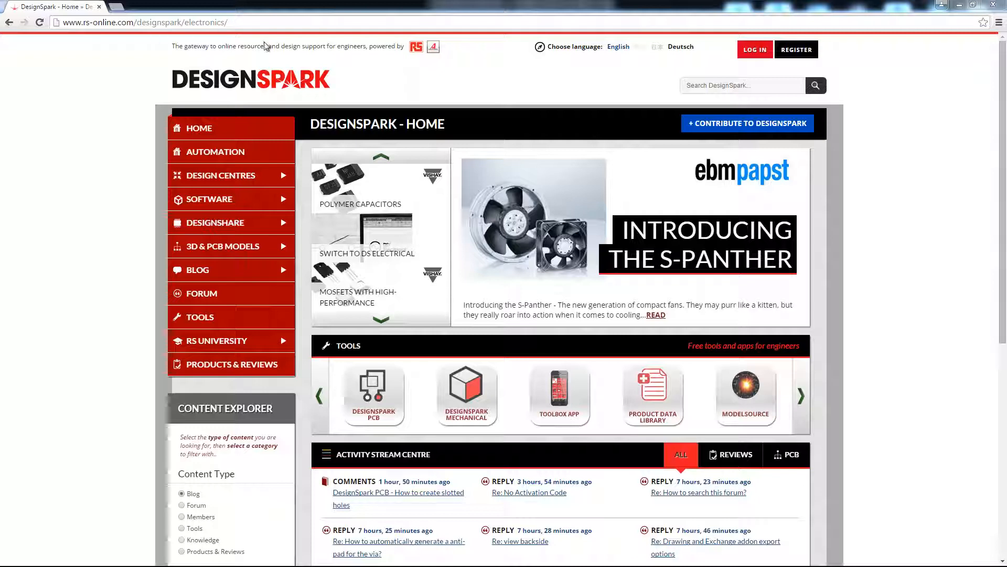
Step: Run a web search for "google" from the browser's address field
left_click(248, 25)
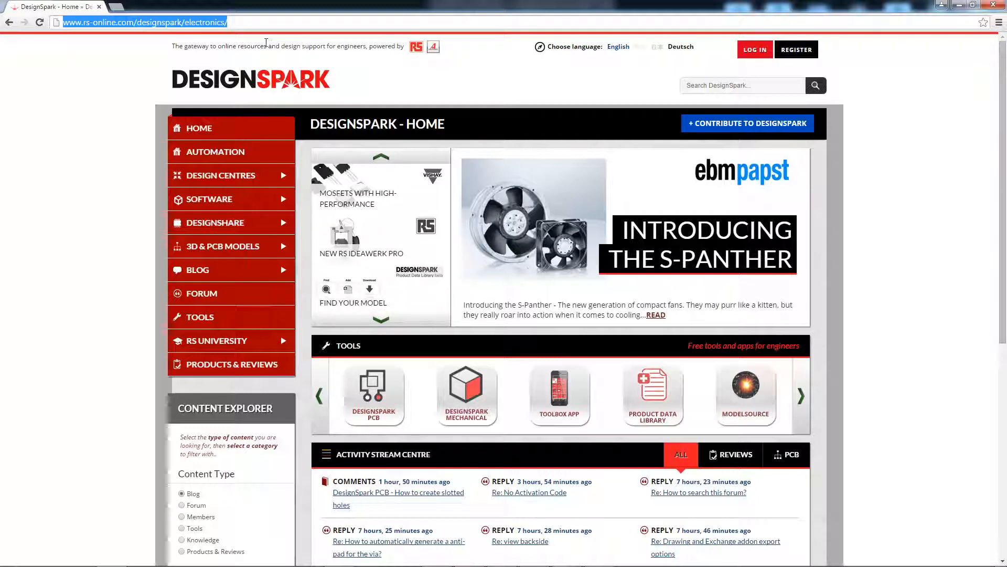
type("google")
key("Return")
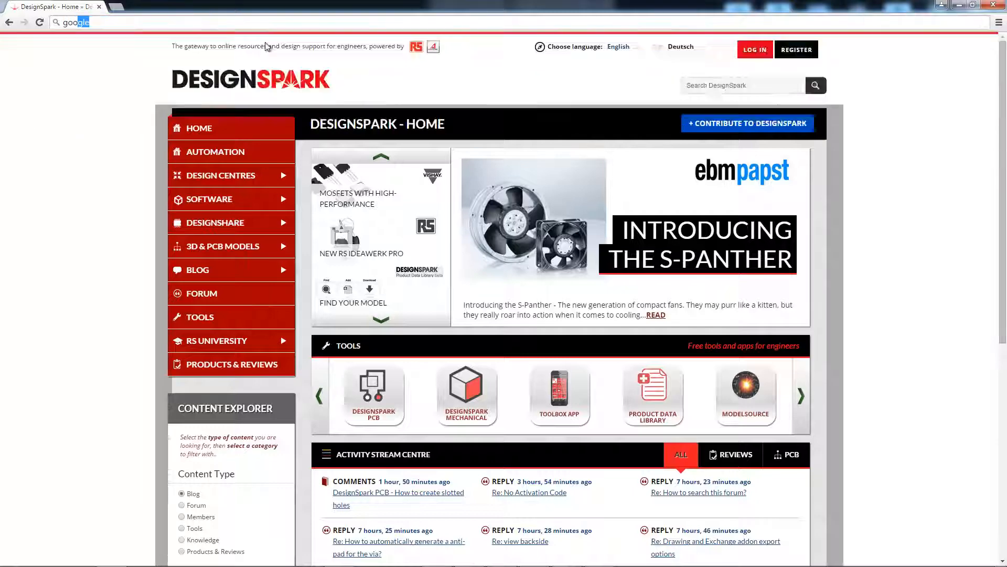
Step: Replace the search query with "designspark" and run the search
double_click(266, 43)
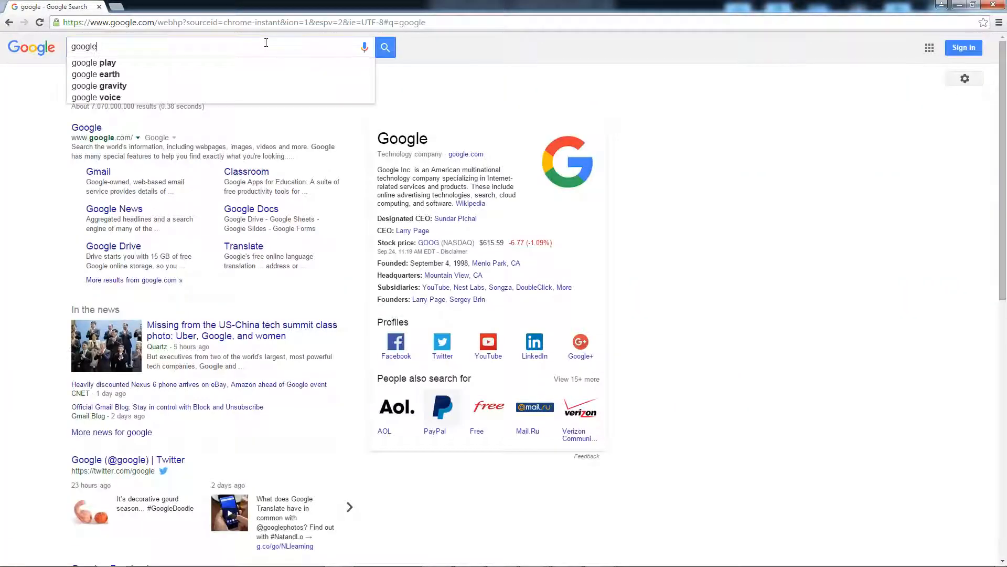
type("deseig")
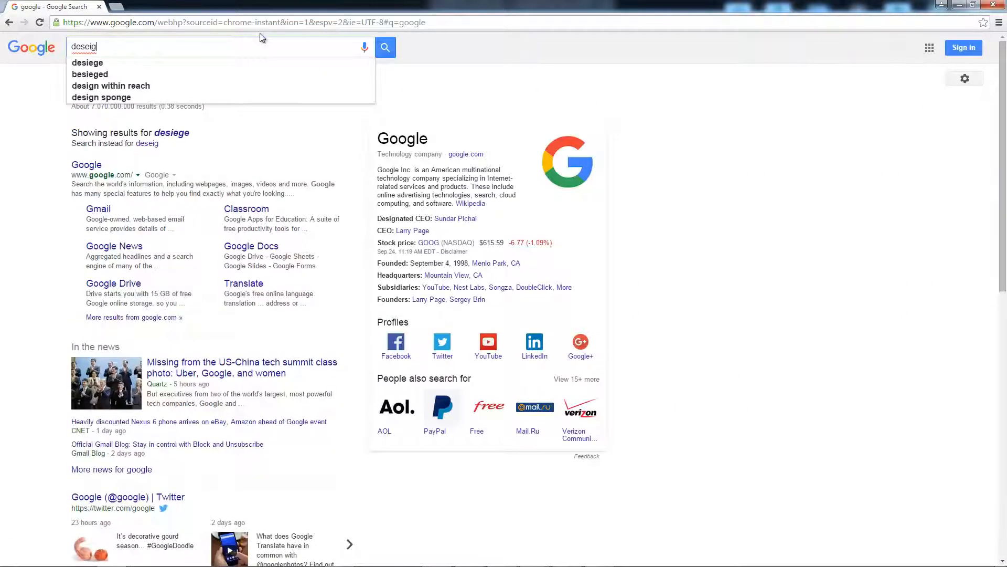
key("BackSpace")
key("BackSpace")
key("BackSpace")
type("ignspa")
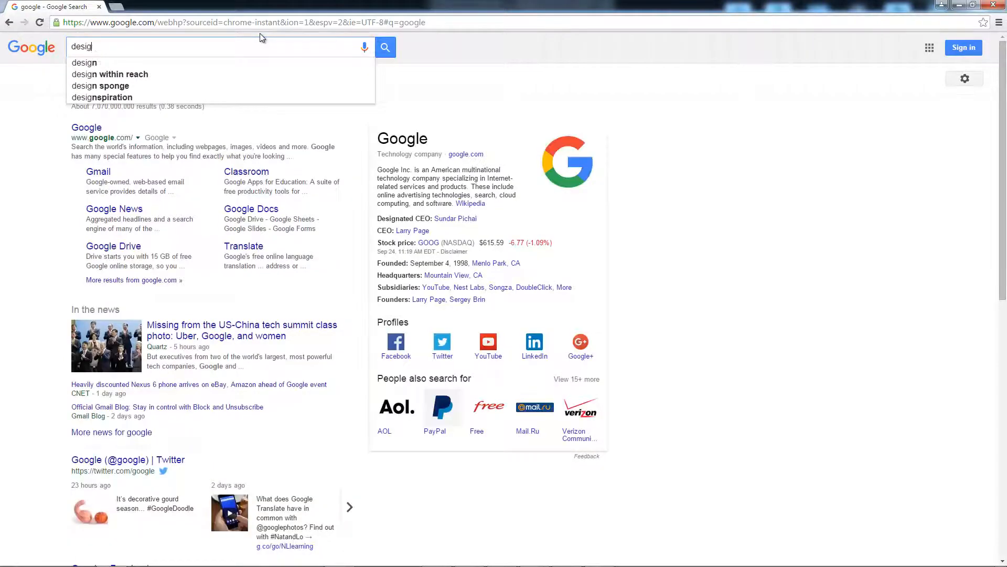
type("rk")
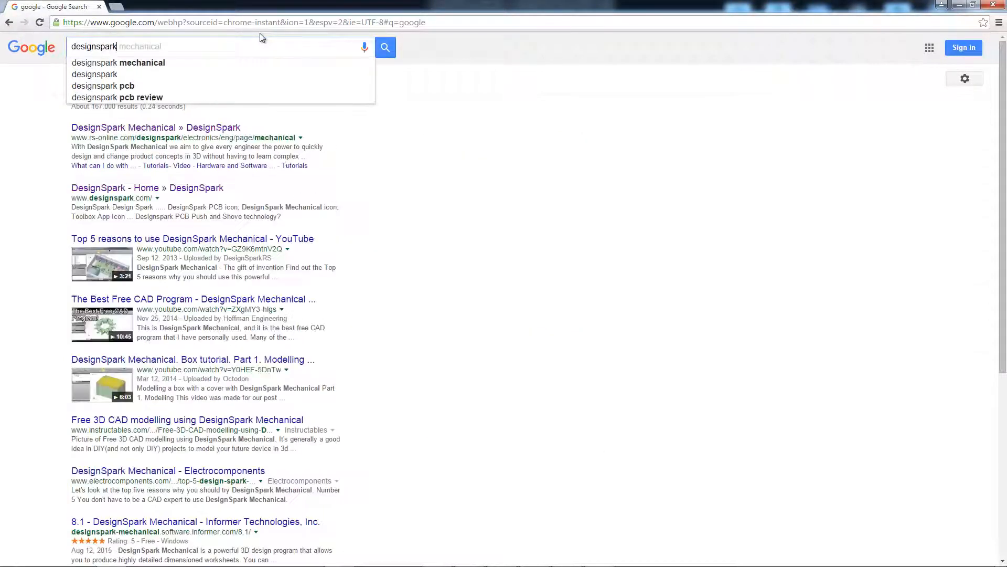
key("Return")
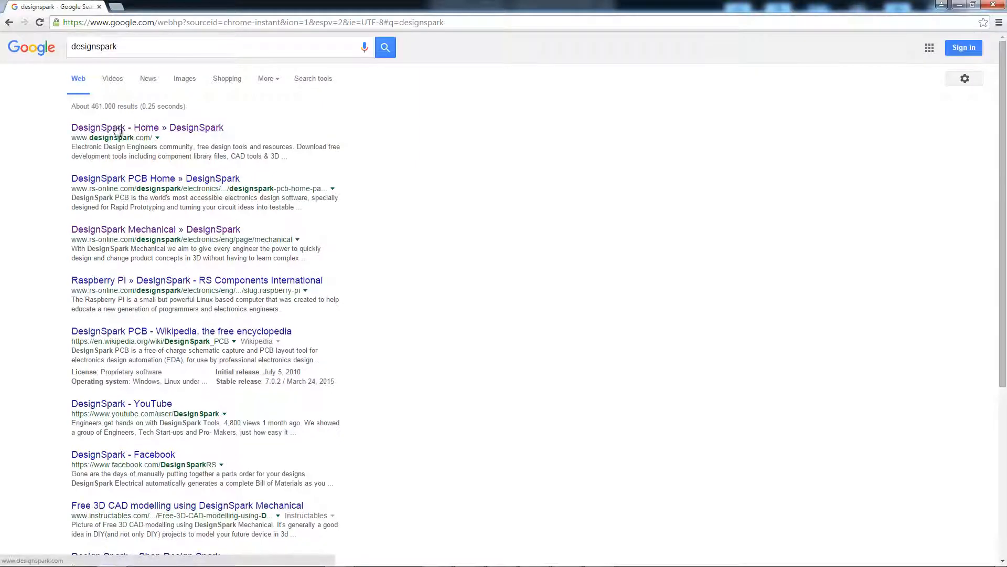
Step: Open the DesignSpark home page from the search results and look over its content and tools
left_click(177, 132)
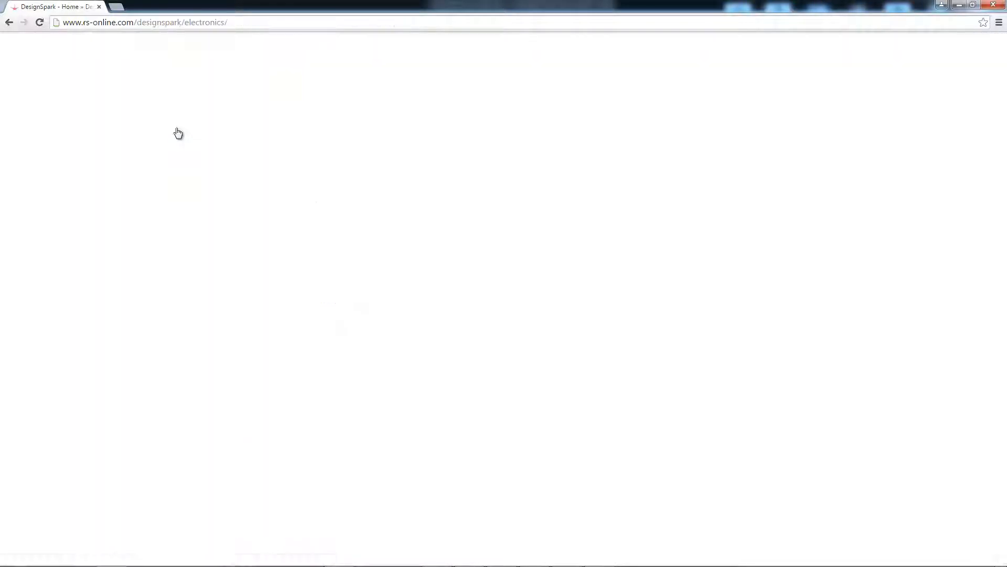
scroll(204, 183, "down", 2)
scroll(205, 183, "up", 2)
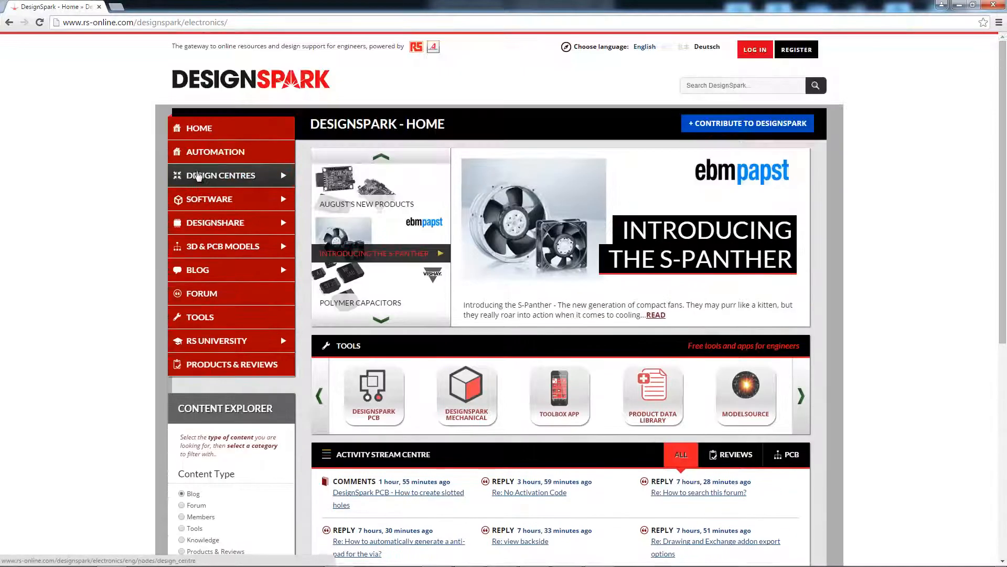
scroll(158, 160, "down", 7)
scroll(152, 159, "up", 7)
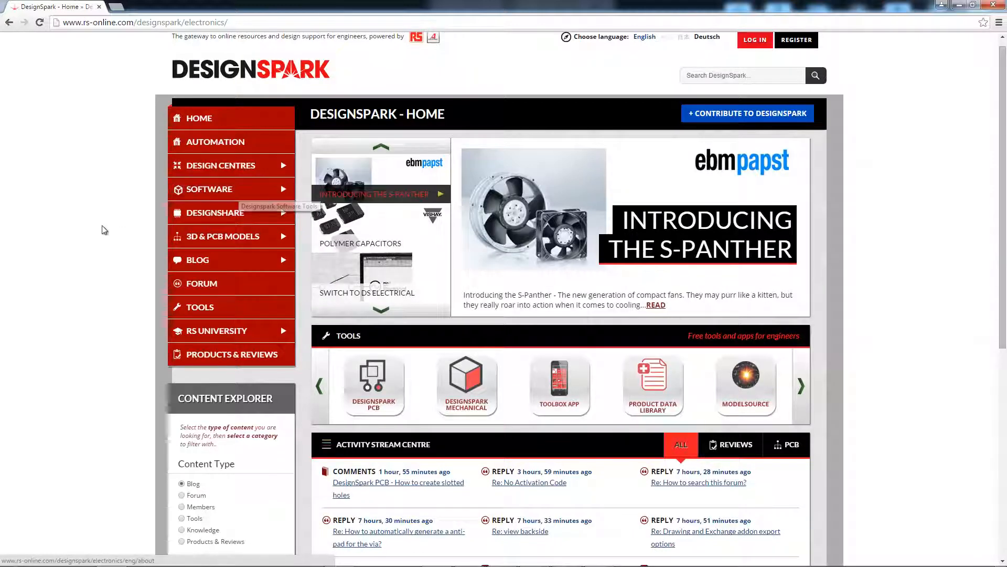
scroll(152, 237, "down", 1)
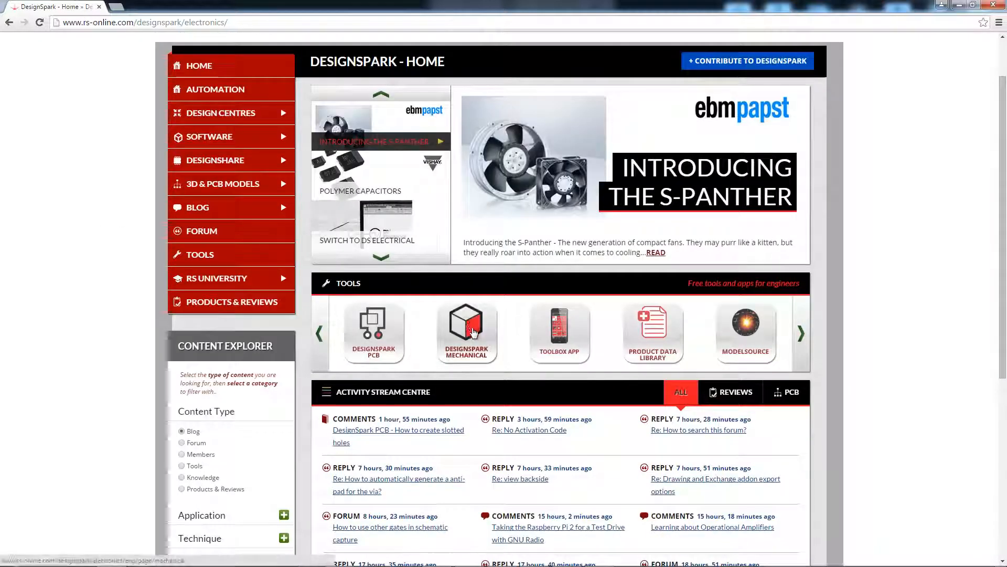
Step: Find the Win32 and Win64 downloads on the DesignSpark Mechanical page and close the browser
left_click(473, 332)
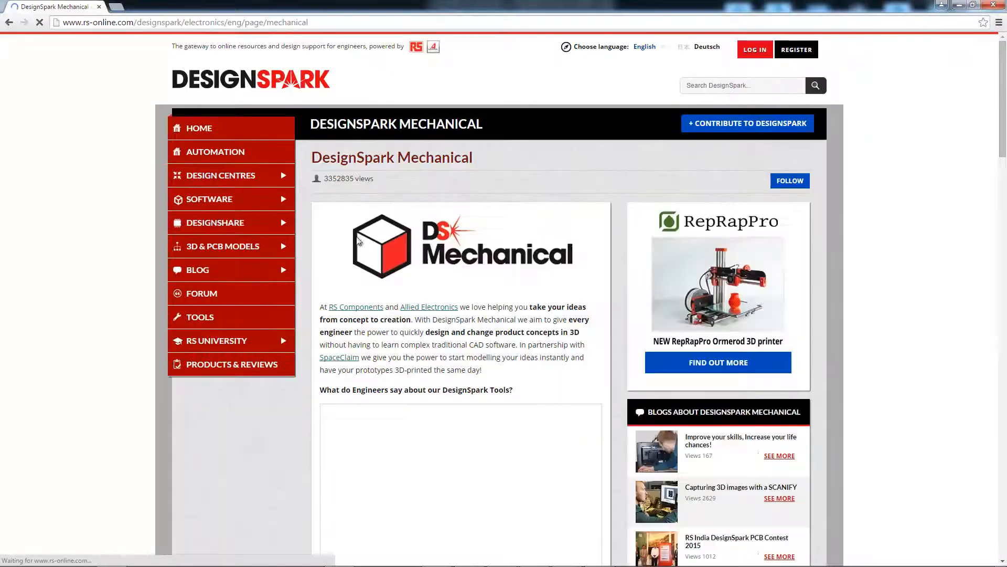
scroll(367, 236, "down", 9)
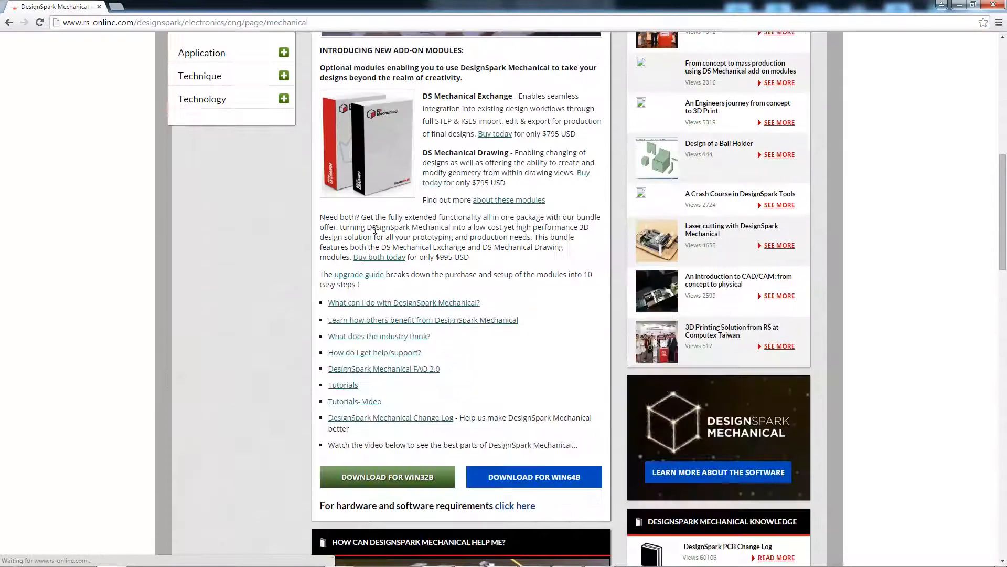
scroll(415, 315, "down", 2)
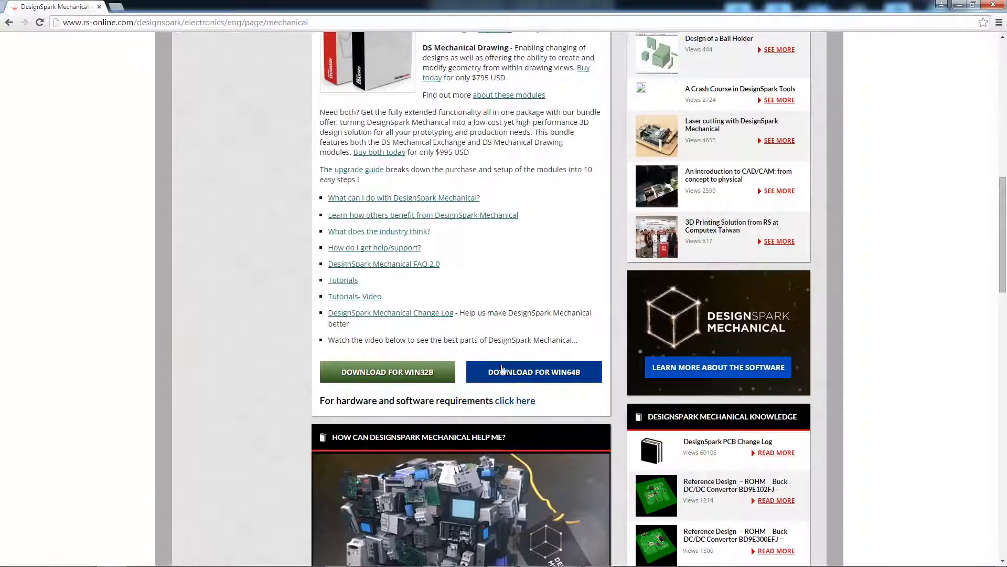
left_click(428, 370)
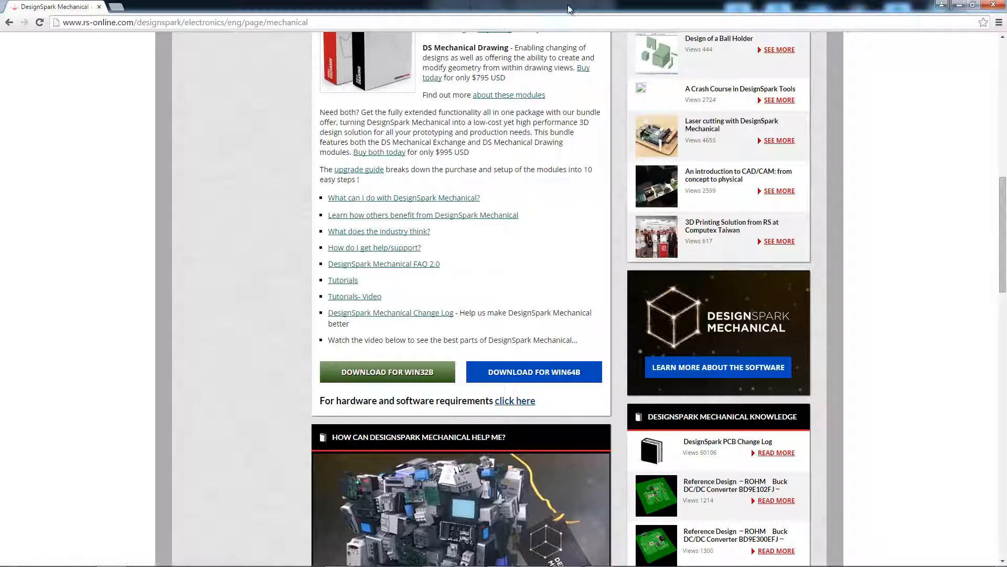
left_click(993, 7)
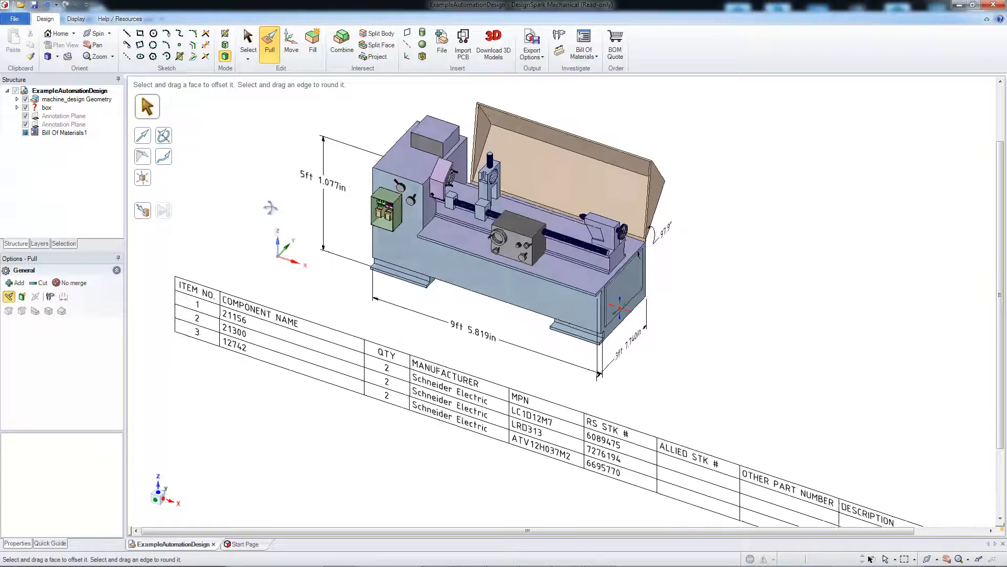
Step: Examine the lathe model in ExampleAutomationDesign with its dimensions and bill of materials from several angles and distances
middle_click_drag(270, 208, 278, 169)
middle_click_drag(763, 149, 775, 122)
middle_click_drag(709, 155, 742, 228)
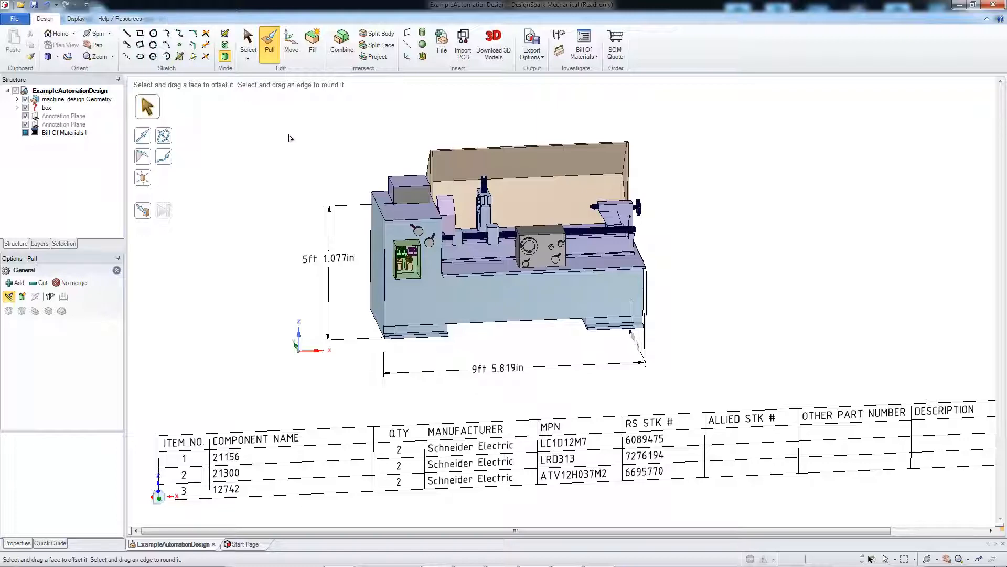
middle_click_drag(285, 142, 397, 139)
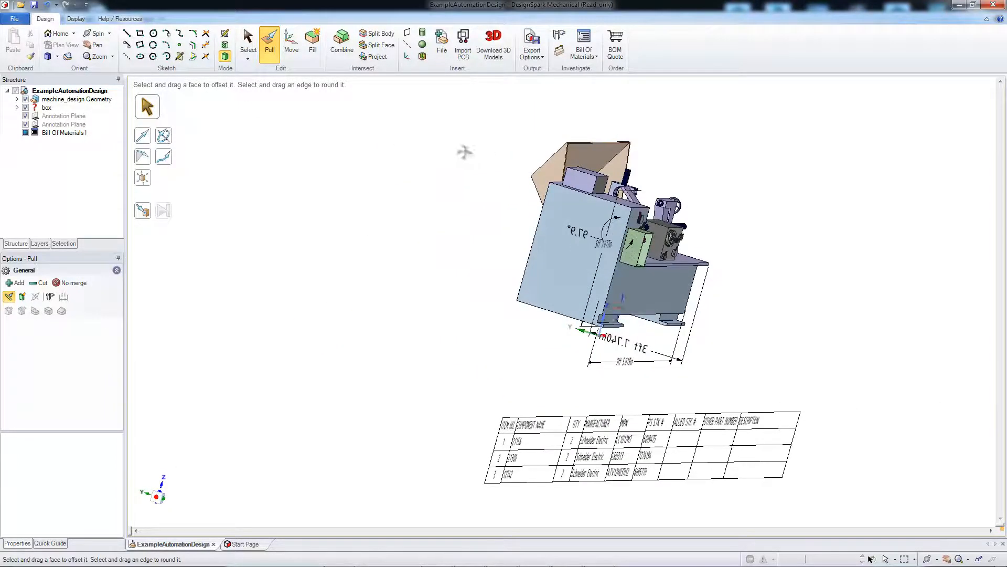
middle_click_drag(465, 152, 299, 171)
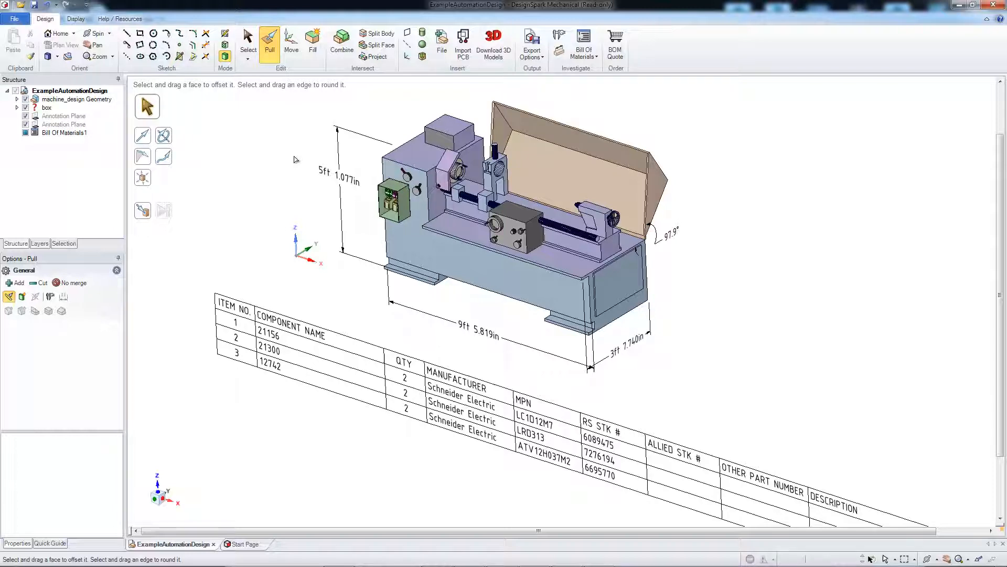
mouse_move(270, 173)
middle_mouse_down()
mouse_move(270, 151)
mouse_move(275, 173)
middle_mouse_up()
scroll(299, 169, "up", 5)
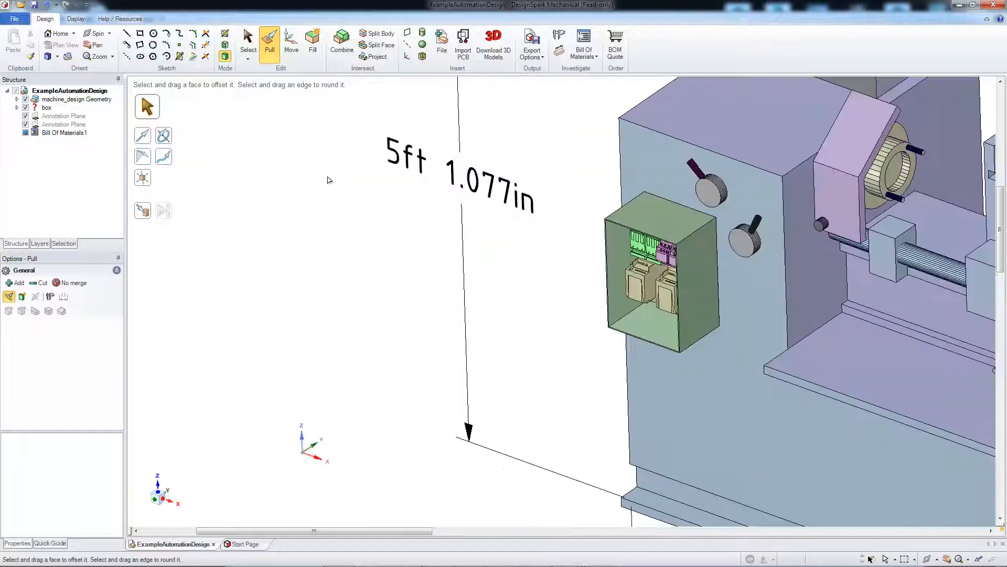
scroll(331, 180, "down", 4)
scroll(307, 174, "up", 3)
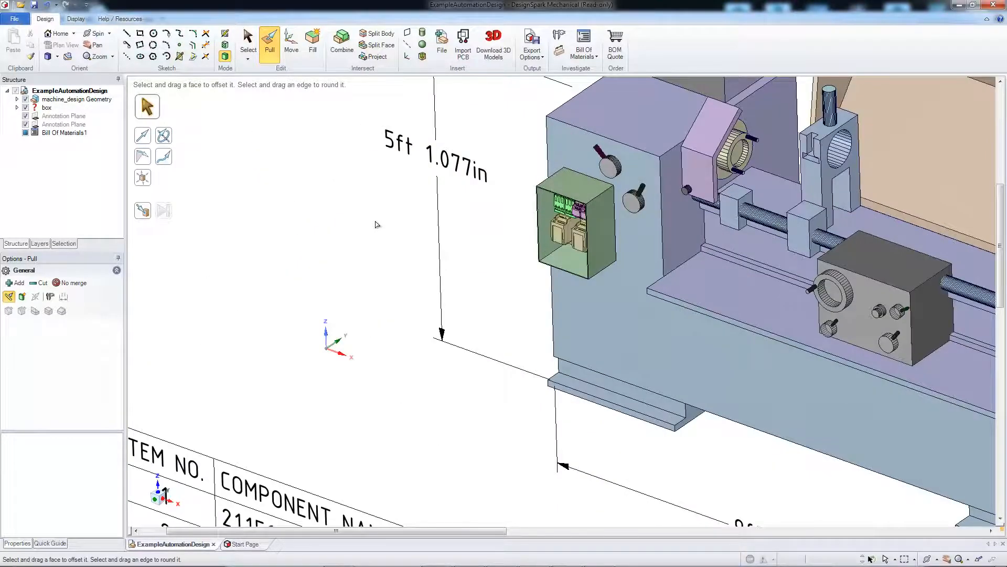
scroll(375, 224, "down", 6)
scroll(309, 207, "up", 2)
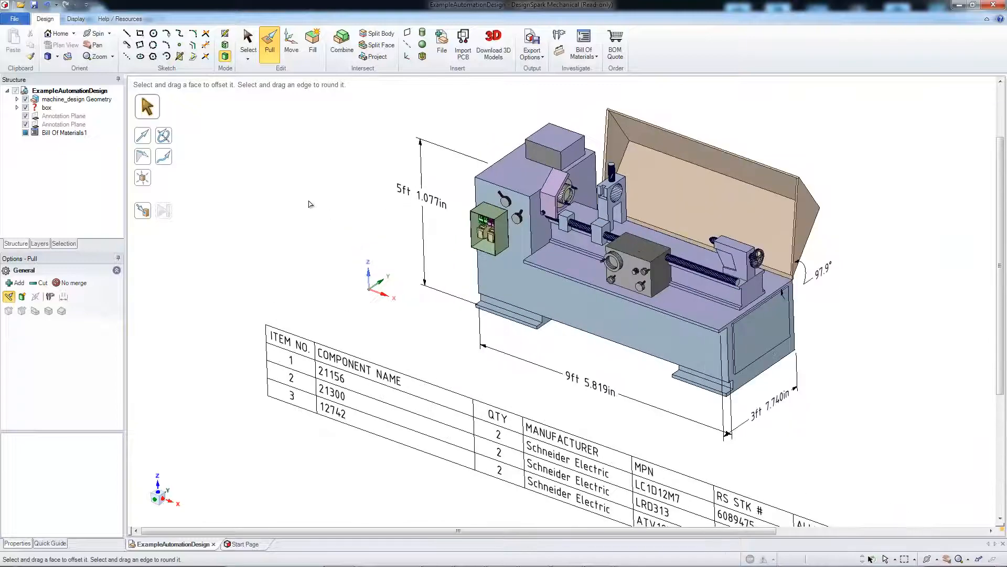
middle_click_drag(325, 202, 239, 151, "ctrl")
mouse_move(259, 211)
middle_mouse_down()
mouse_move(254, 195)
mouse_move(281, 225)
mouse_move(351, 161)
mouse_move(353, 195)
mouse_move(306, 166)
mouse_move(259, 212)
middle_mouse_up()
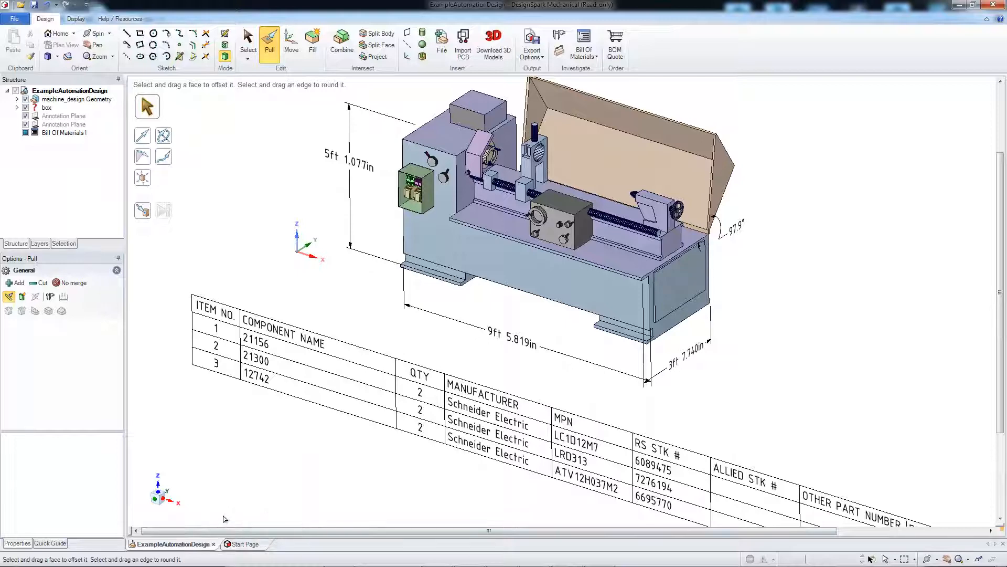
Step: Create a new empty design alongside the open ExampleAutomationDesign document
key("ctrl+n")
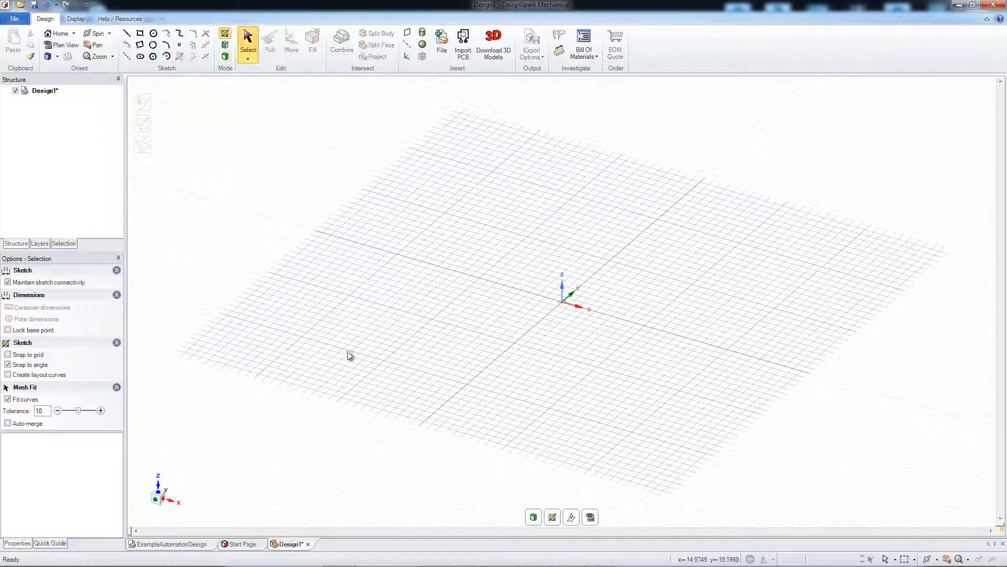
middle_click_drag(348, 354, 463, 320)
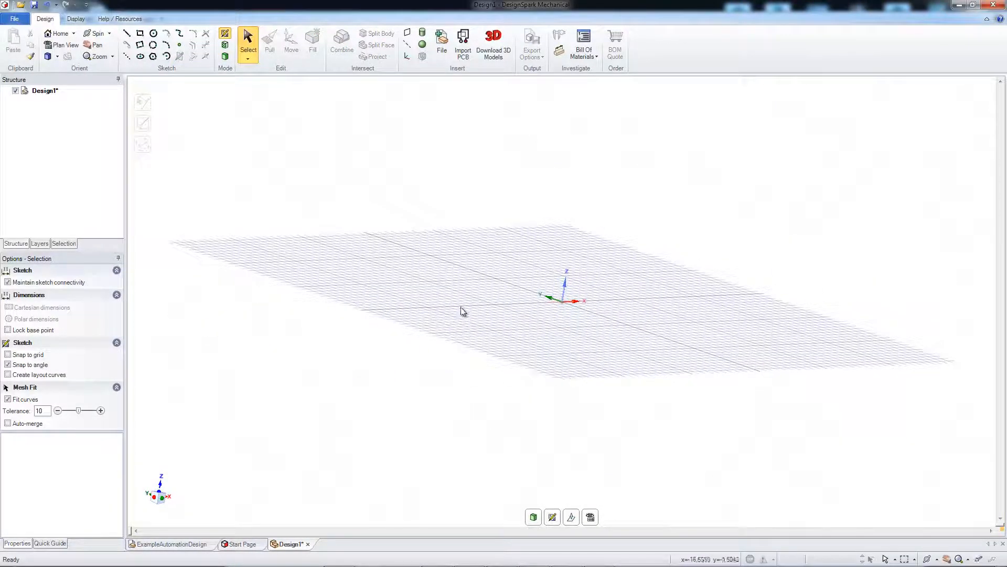
middle_click_drag(673, 298, 553, 304)
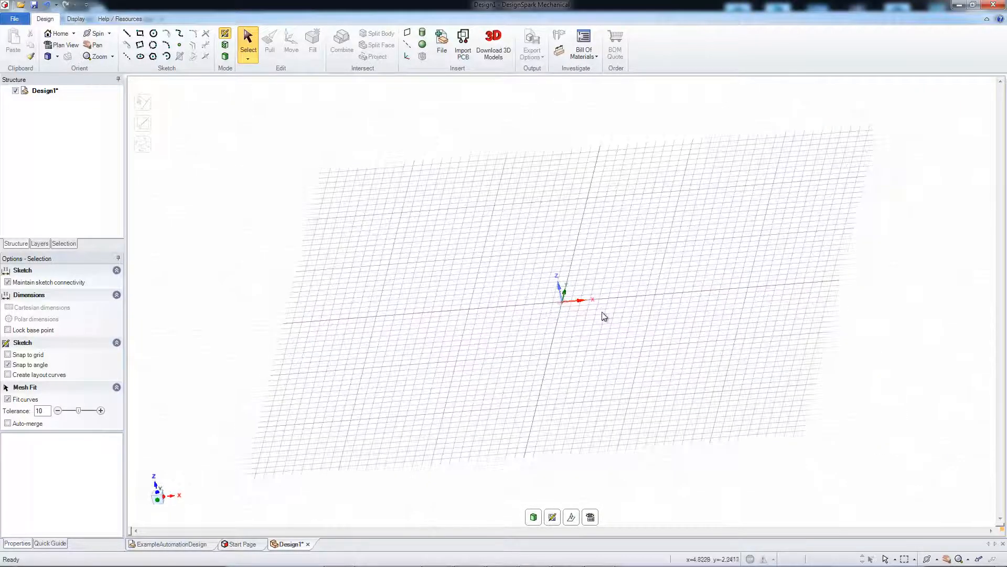
mouse_move(605, 316)
right_mouse_down()
mouse_move(585, 333)
mouse_move(557, 321)
right_mouse_up()
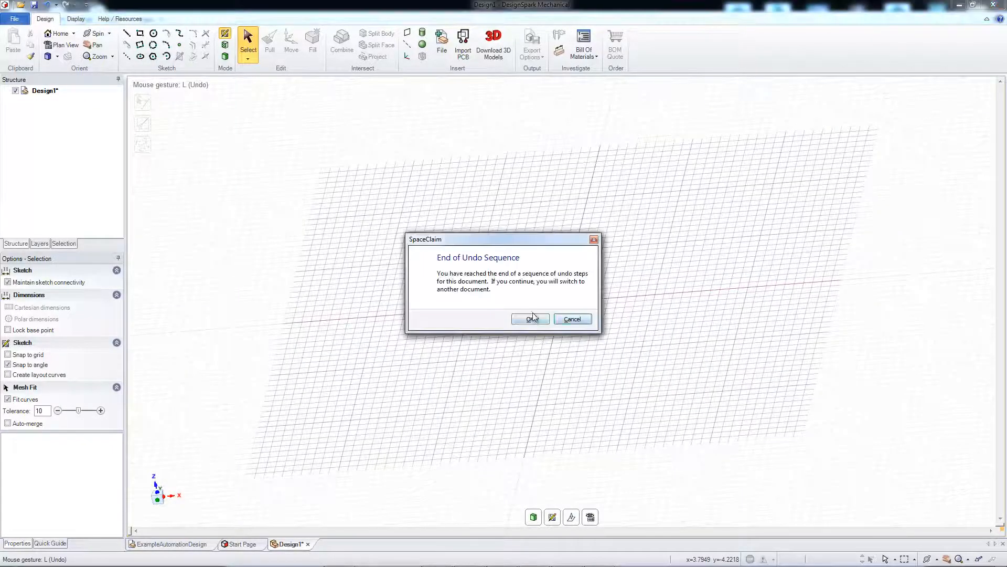
left_click(572, 318)
scroll(575, 320, "down", 4)
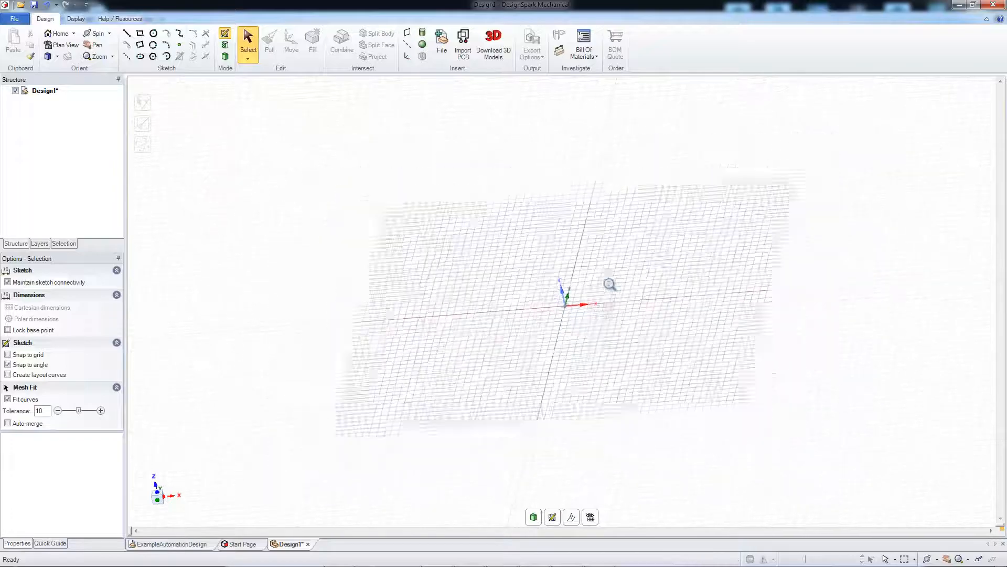
mouse_move(609, 284)
middle_mouse_down("ctrl")
mouse_move(576, 399)
mouse_move(558, 253)
mouse_move(568, 400)
mouse_move(567, 281)
mouse_move(564, 351)
mouse_move(556, 296)
mouse_move(517, 282)
mouse_move(521, 270)
mouse_move(549, 264)
mouse_move(513, 239)
mouse_move(506, 259)
mouse_move(847, 245)
mouse_move(667, 226)
mouse_move(495, 173)
middle_mouse_up("ctrl")
mouse_move(540, 221)
middle_mouse_down()
mouse_move(517, 228)
mouse_move(635, 175)
mouse_move(533, 209)
mouse_move(550, 238)
mouse_move(569, 241)
mouse_move(579, 205)
mouse_move(609, 197)
mouse_move(551, 261)
mouse_move(537, 235)
middle_mouse_up()
scroll(537, 235, "up", 2)
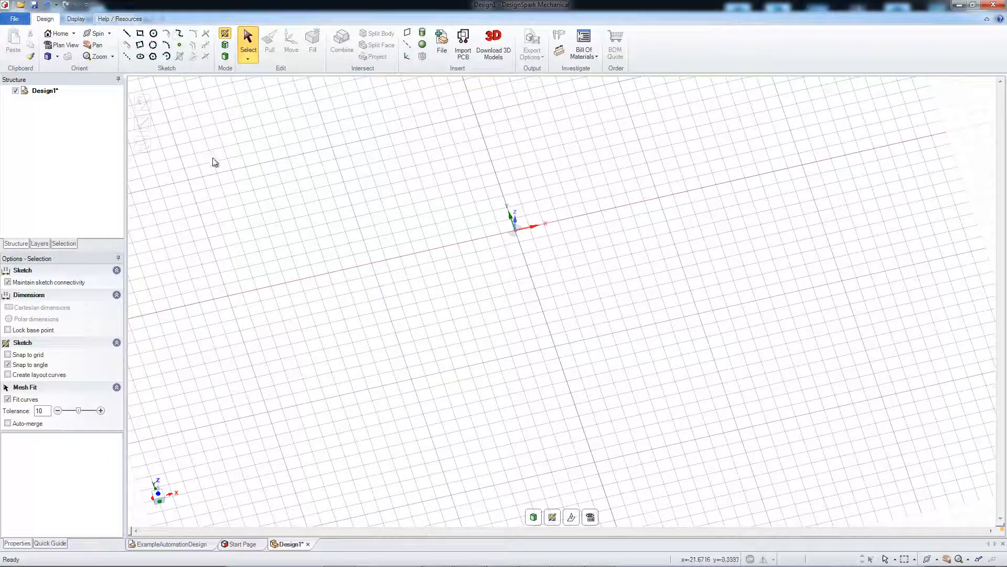
Step: Switch to Windows Photo Viewer and examine the gun rendering in 8.png, including its receiver and mount details
key("alt+Tab")
key("alt+Tab")
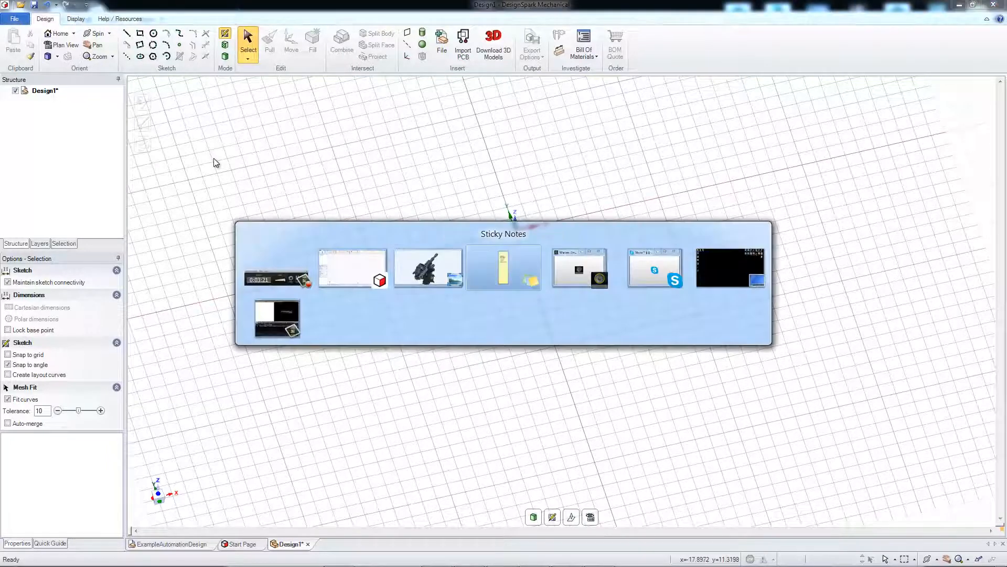
left_click(425, 283)
scroll(378, 289, "up", 3)
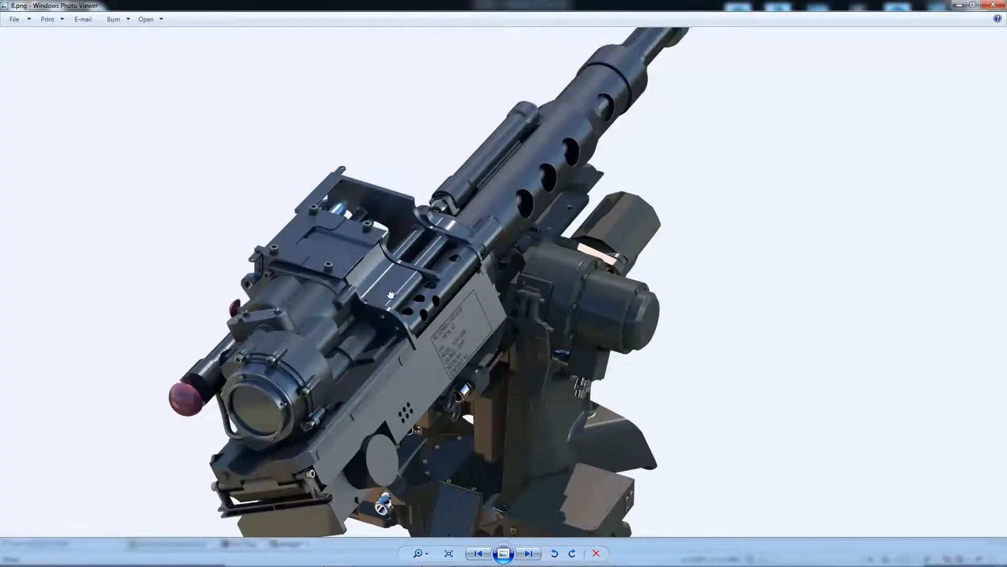
scroll(391, 295, "up", 4)
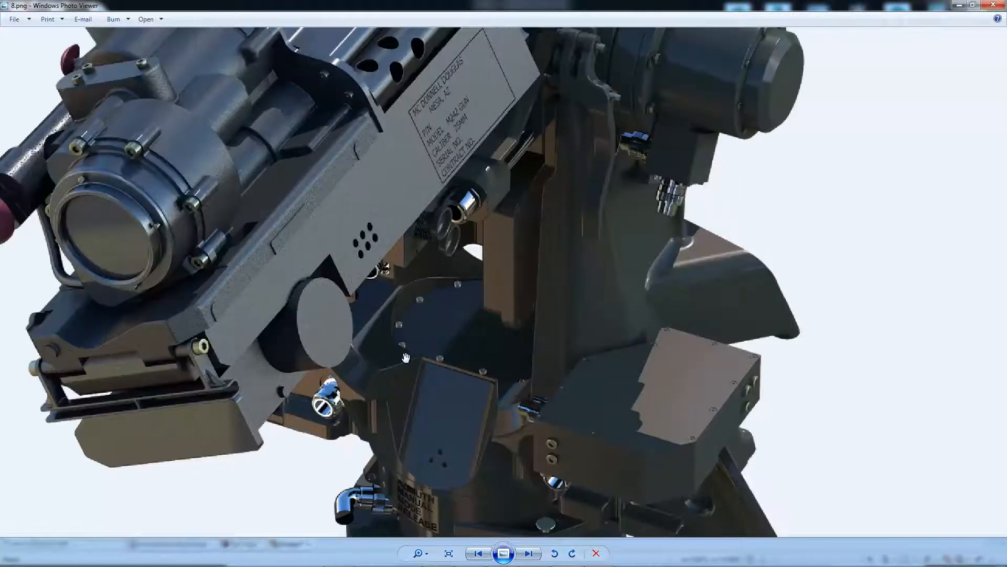
scroll(406, 357, "down", 3)
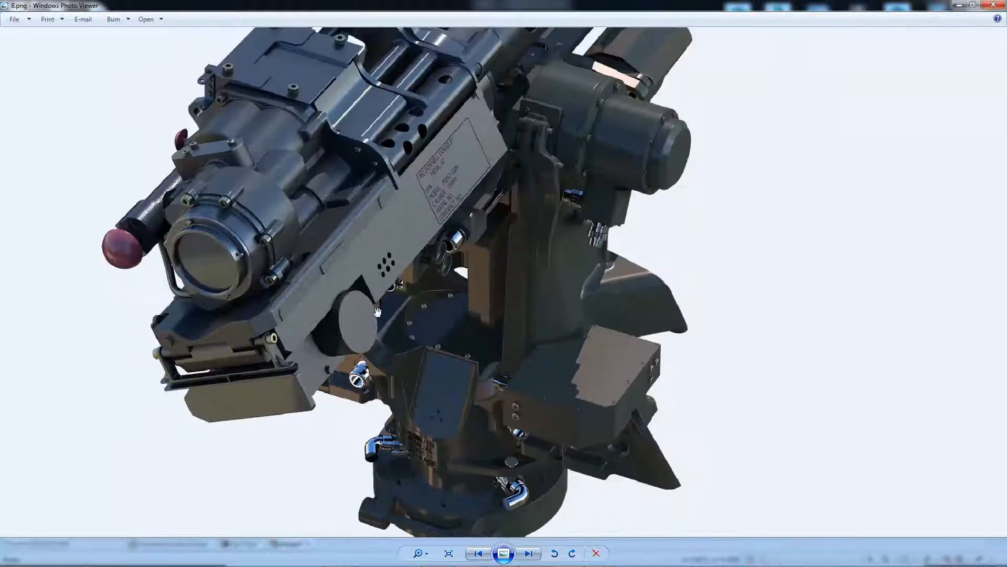
scroll(379, 307, "down", 1)
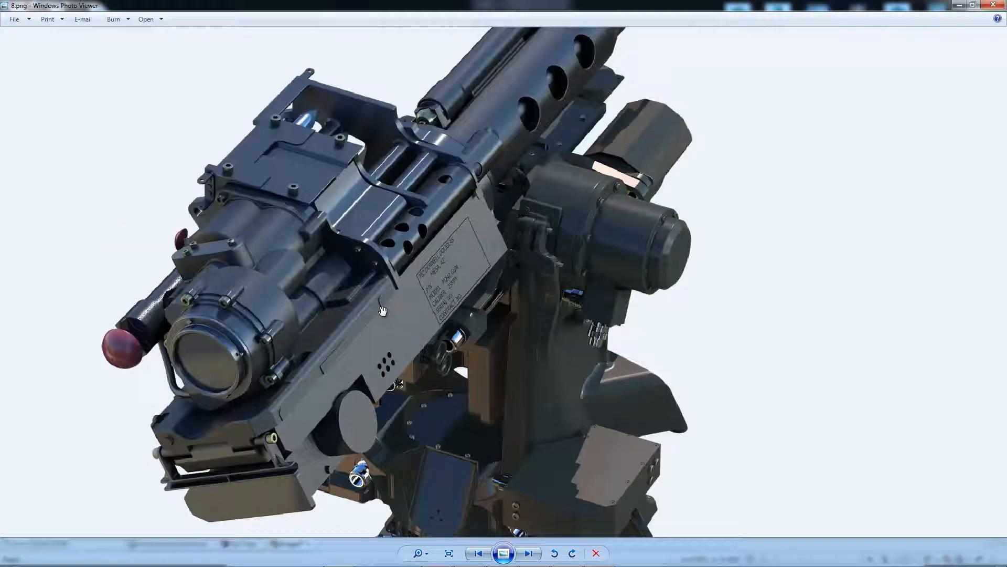
scroll(379, 308, "down", 3)
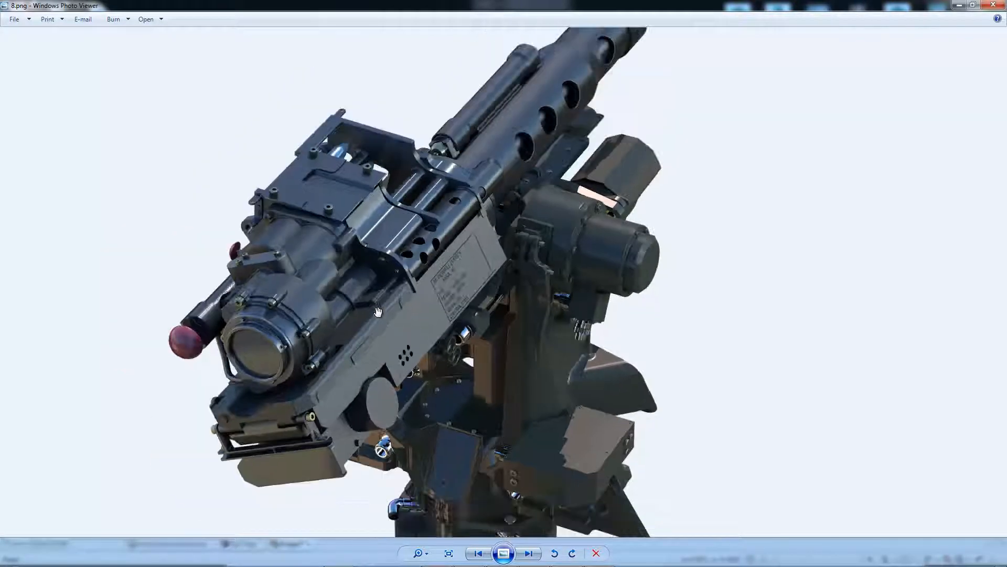
Step: Examine the barrel, receiver nameplate and pedestal base of the gun rendering in 8.png at several zoom levels
scroll(380, 310, "up", 3)
scroll(383, 314, "up", 1)
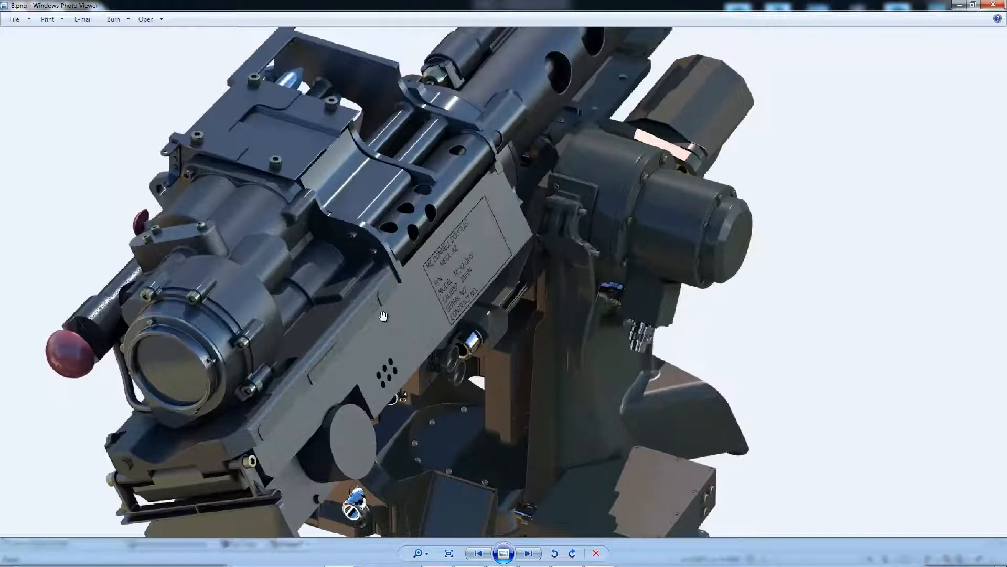
scroll(382, 315, "down", 1)
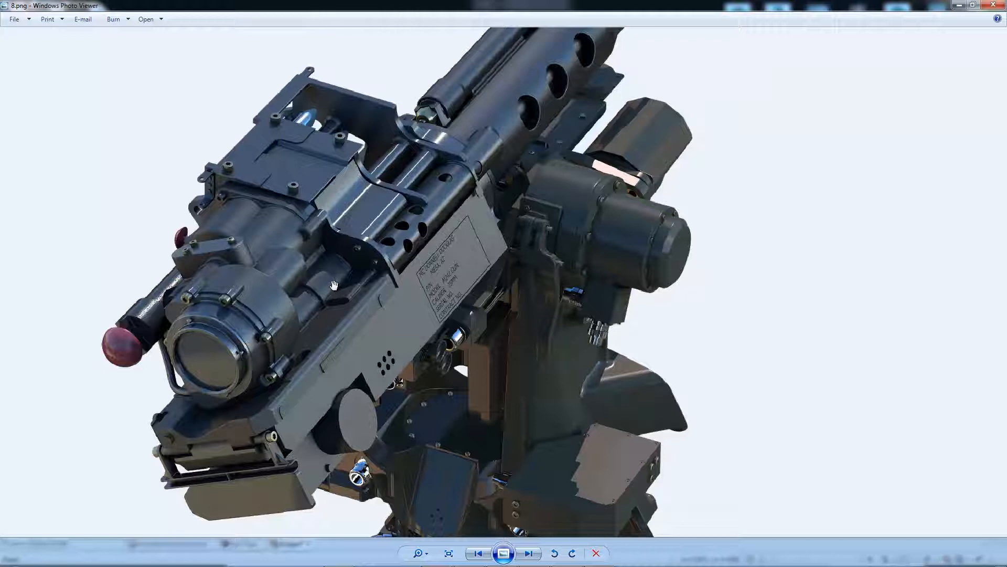
scroll(314, 287, "up", 1)
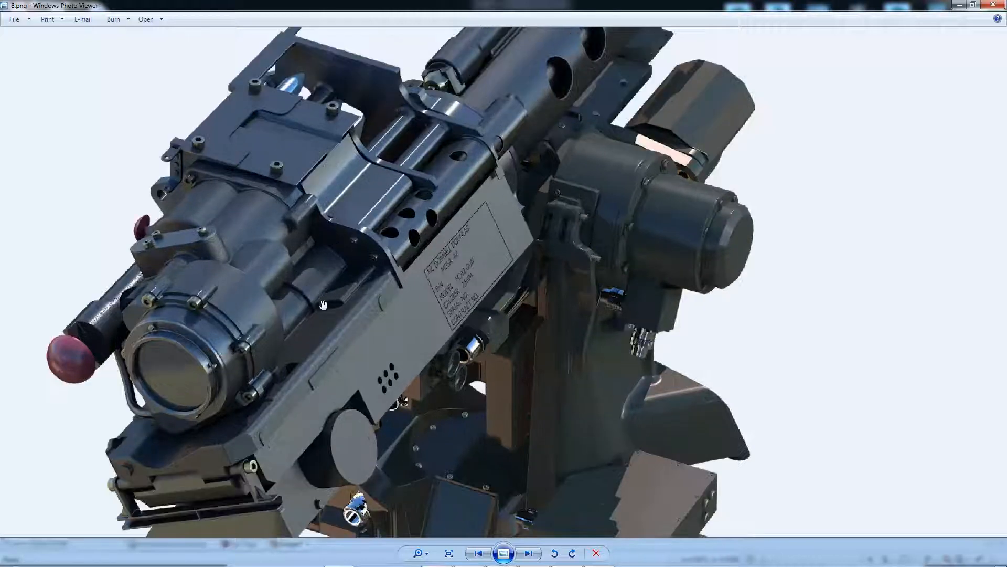
scroll(329, 314, "down", 2)
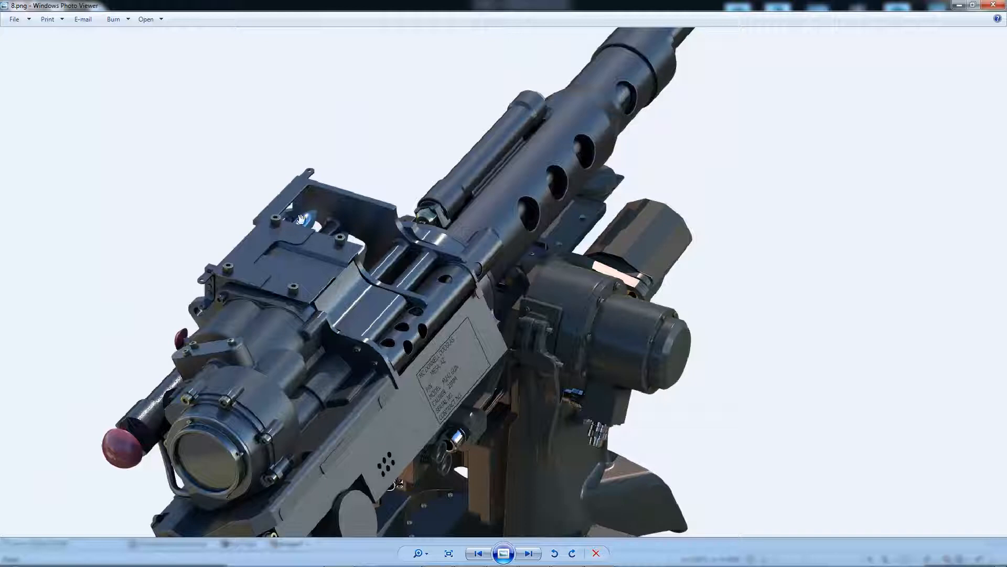
left_click_drag(448, 324, 446, 152)
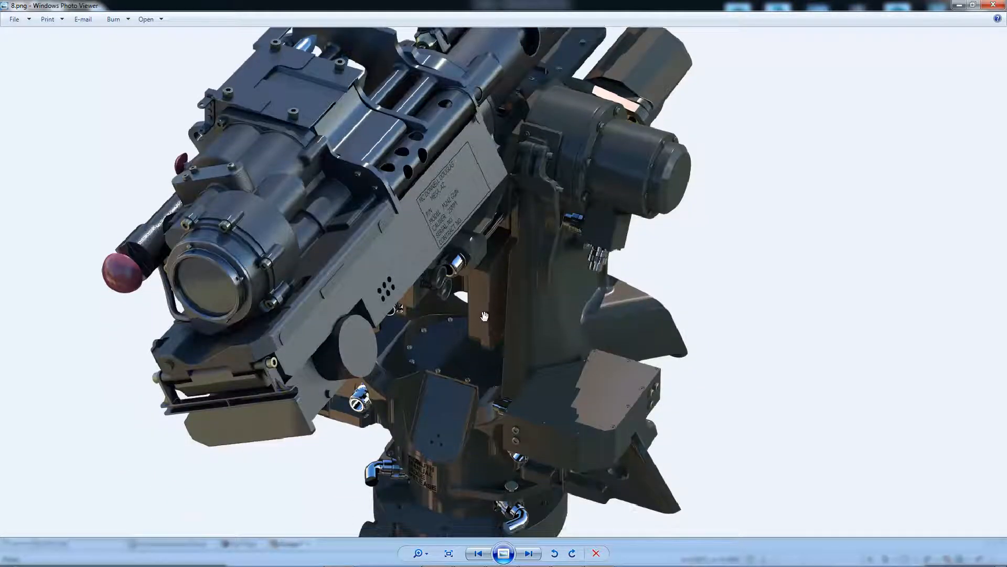
left_click_drag(483, 317, 423, 356)
scroll(422, 341, "down", 2)
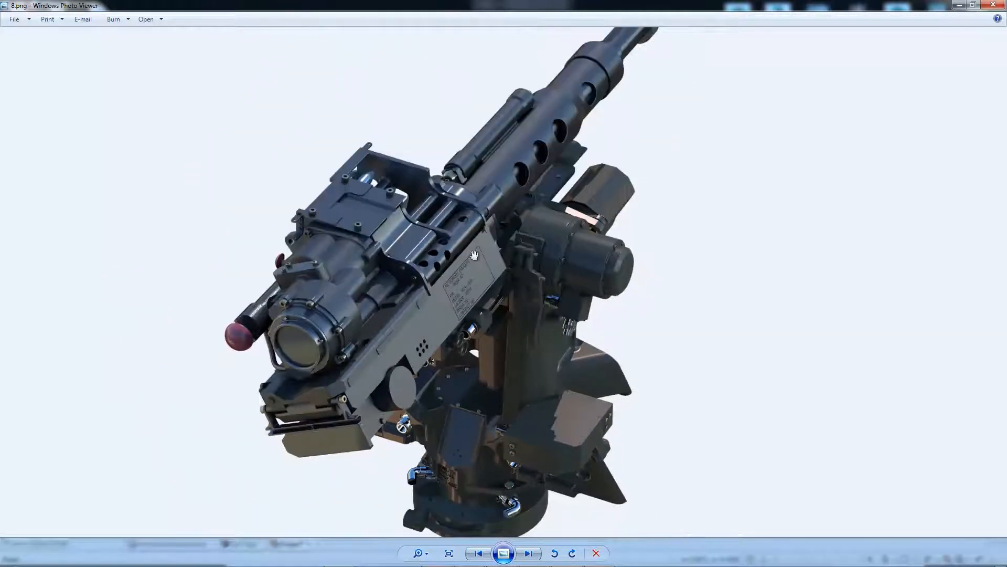
left_click_drag(474, 255, 444, 139)
left_click_drag(562, 173, 529, 214)
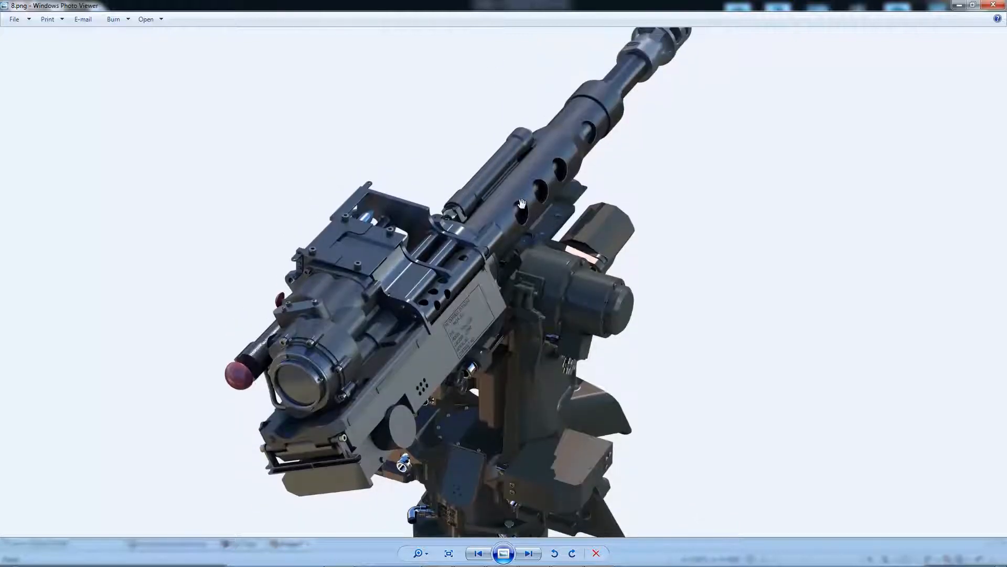
scroll(491, 196, "down", 2)
Step: Go past 9.jpg to 1.jpg and examine the gun's rear housing, ammunition box and mount lettering up close
key("Right")
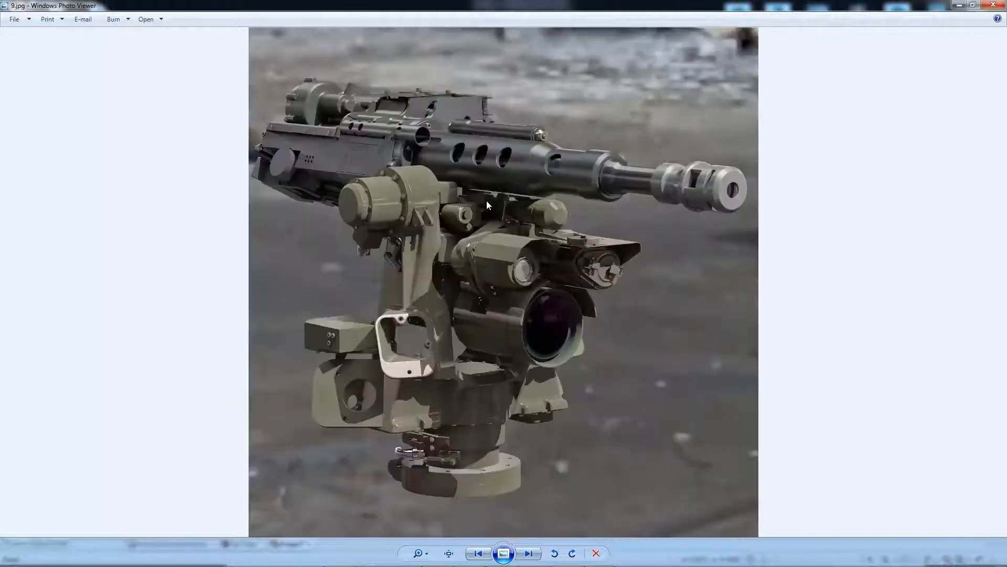
key("Right")
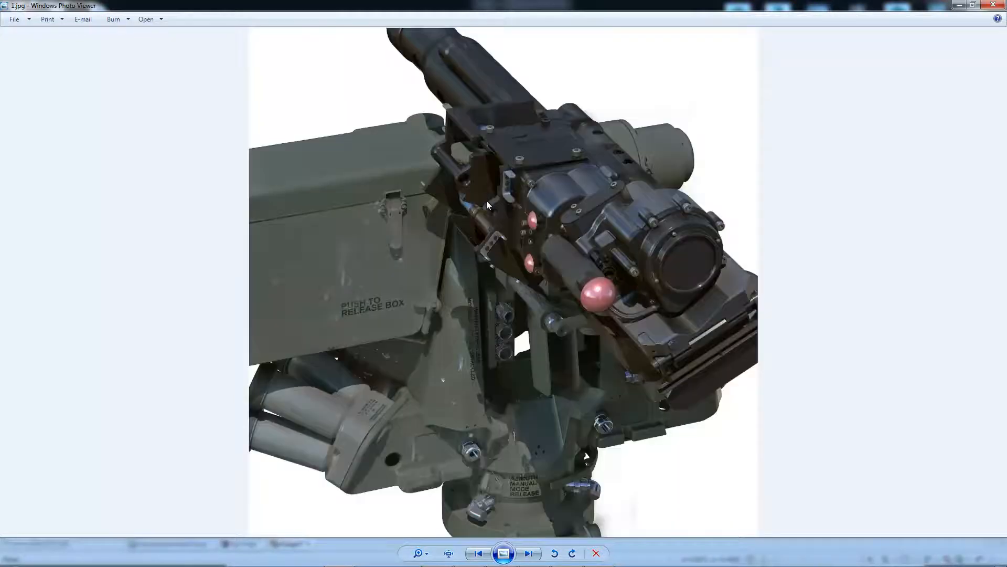
scroll(487, 201, "up", 5)
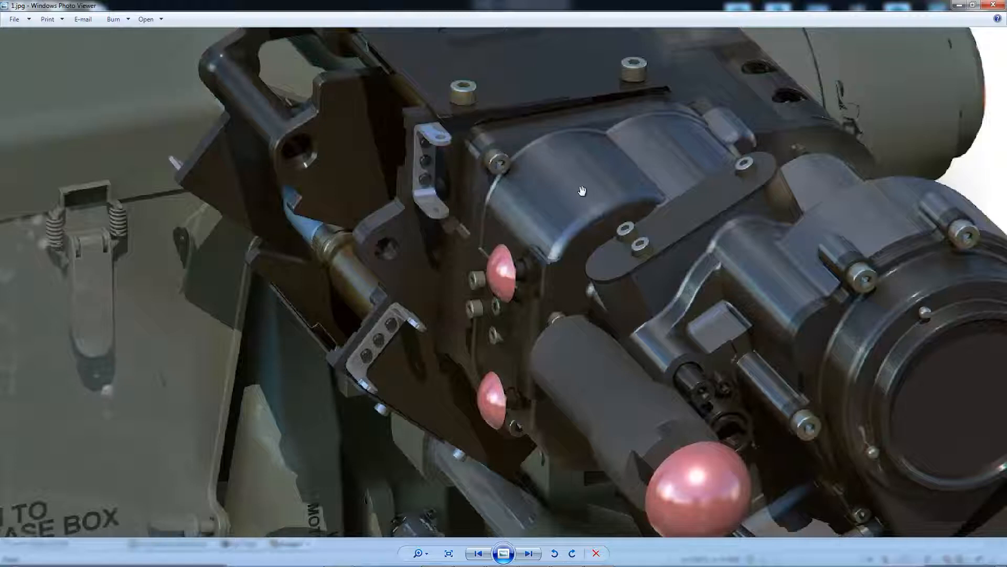
scroll(583, 187, "down", 1)
left_click_drag(485, 416, 533, 257)
left_click_drag(697, 270, 526, 216)
scroll(660, 332, "down", 1)
left_click_drag(660, 332, 713, 125)
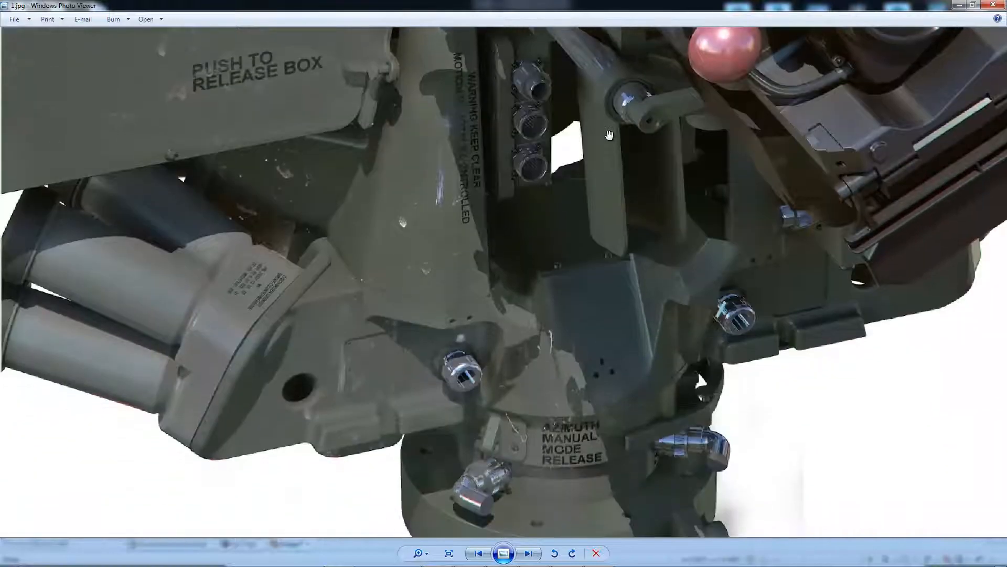
scroll(507, 259, "down", 3)
left_click_drag(470, 205, 447, 314)
scroll(647, 177, "up", 1)
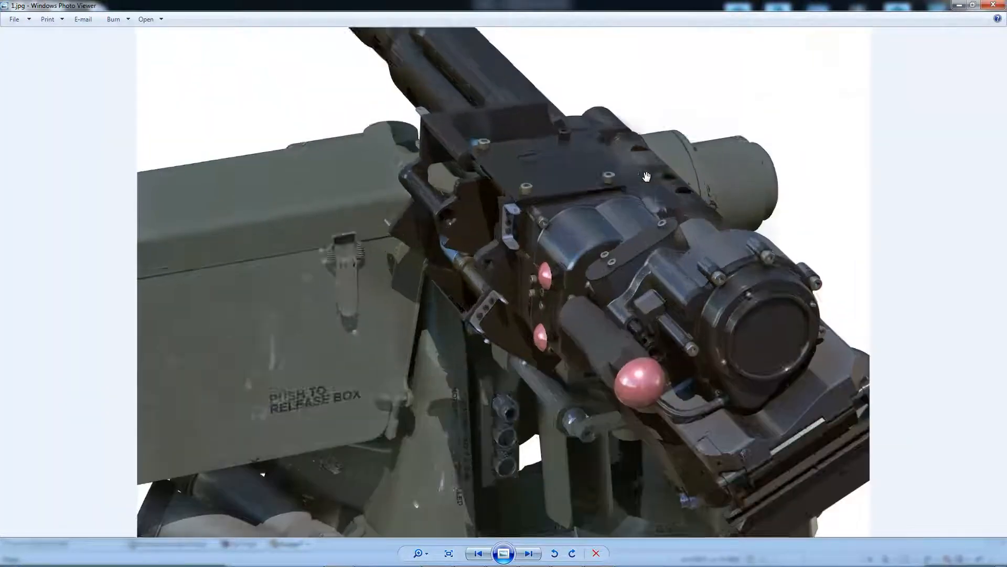
scroll(646, 176, "up", 1)
scroll(579, 186, "down", 2)
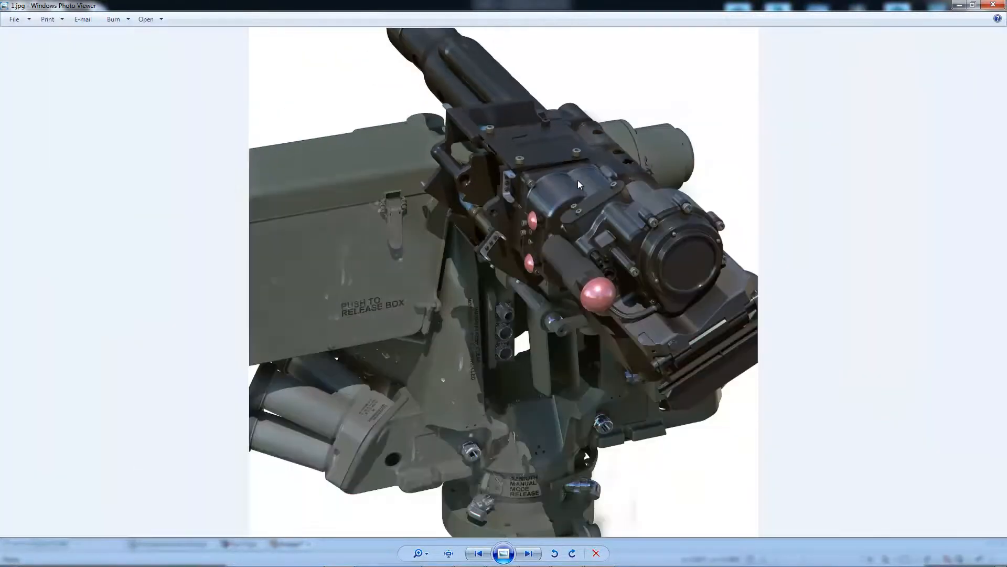
Step: Show 2.jpg and examine the gun barrel, feed mechanism, ammunition box and smoke launchers up close
key("Right")
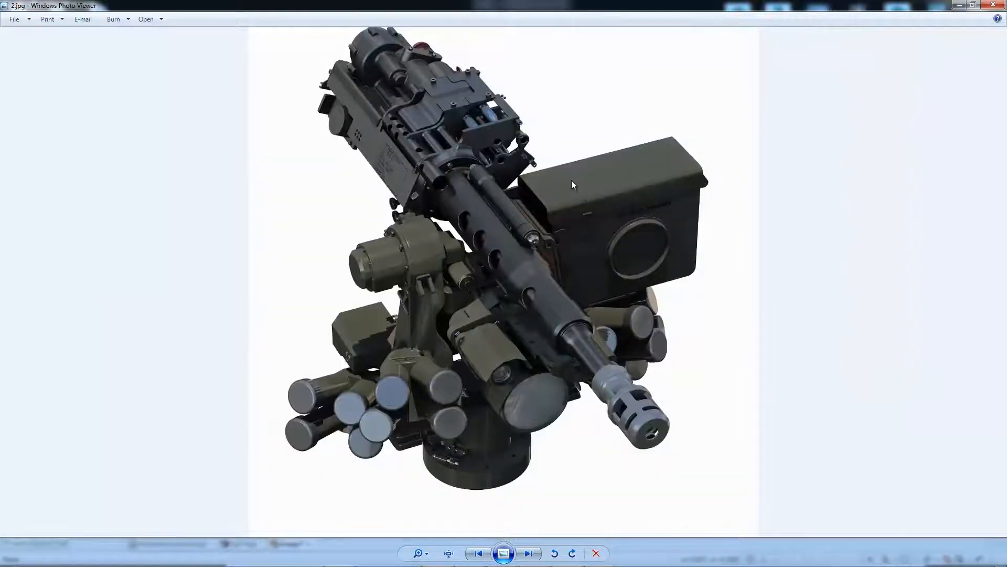
scroll(572, 181, "up", 2)
left_click_drag(387, 201, 502, 69)
scroll(501, 256, "down", 2)
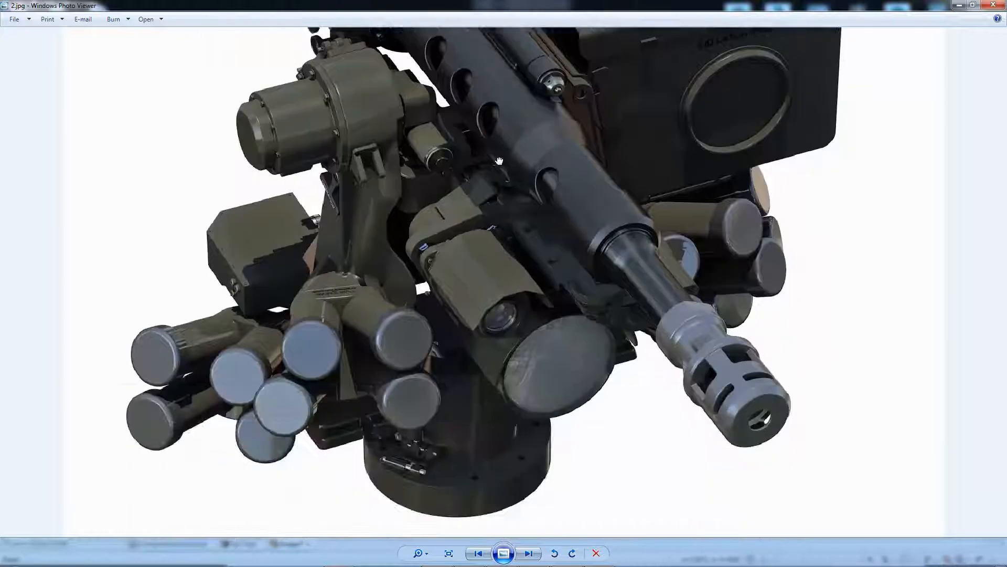
scroll(481, 294, "up", 2)
left_click_drag(481, 293, 470, 322)
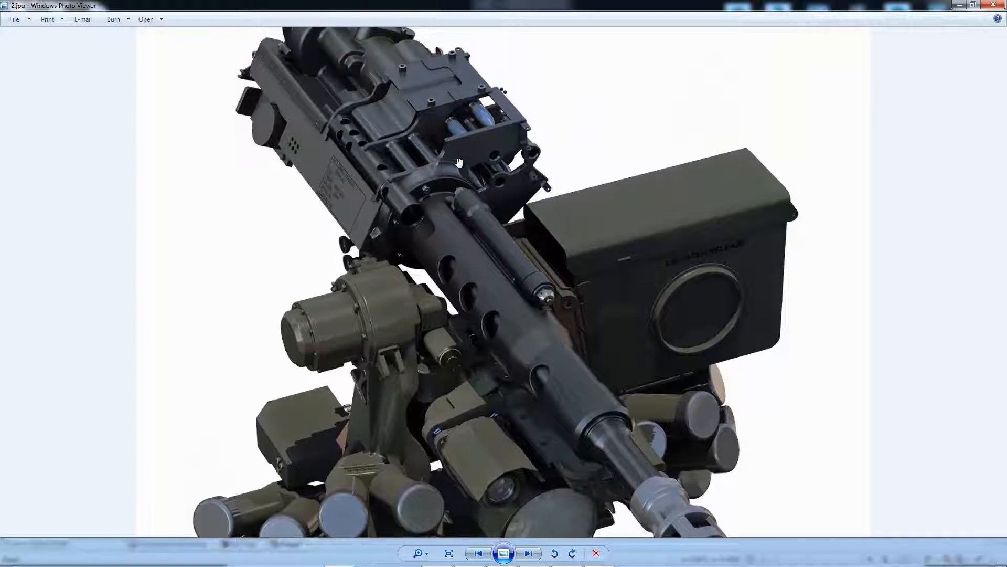
scroll(508, 242, "down", 2)
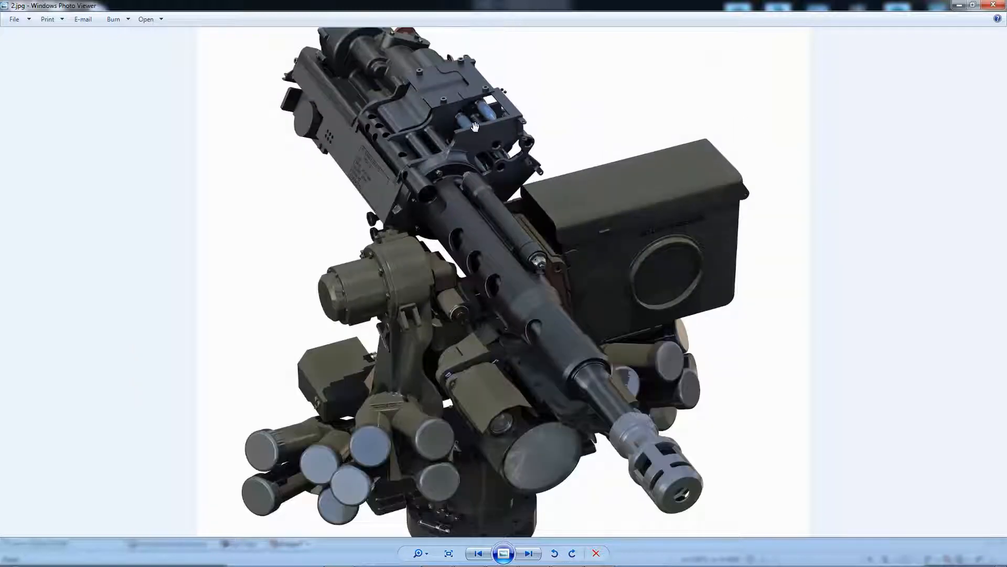
scroll(476, 182, "up", 1)
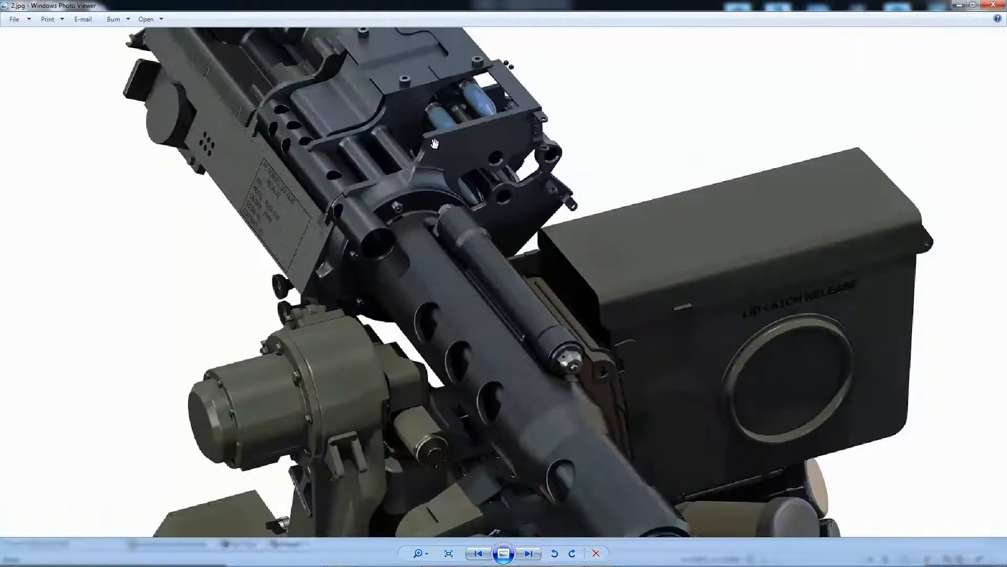
scroll(435, 142, "up", 1)
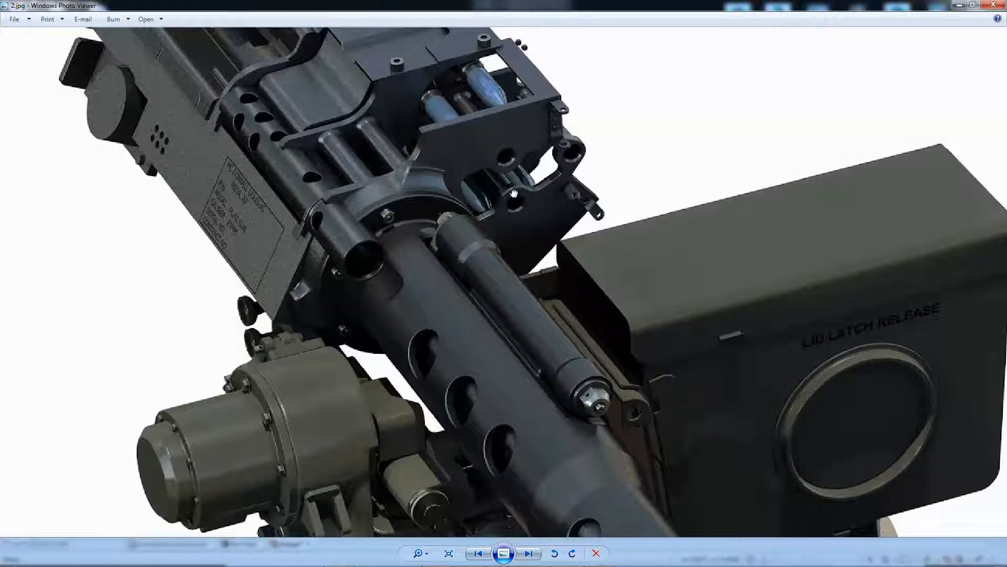
left_click_drag(515, 194, 497, 192)
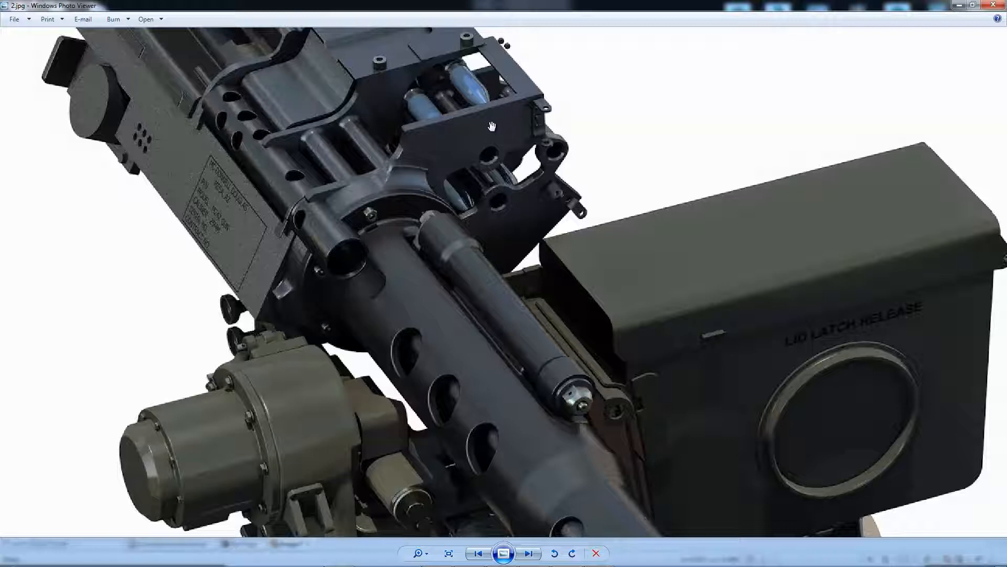
scroll(462, 202, "down", 3)
scroll(497, 237, "up", 6)
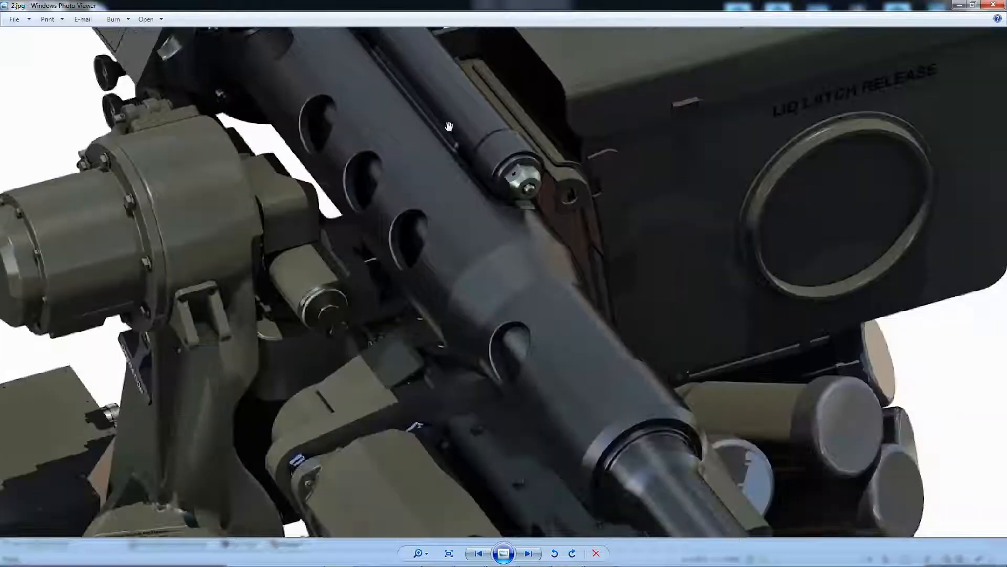
scroll(500, 208, "down", 6)
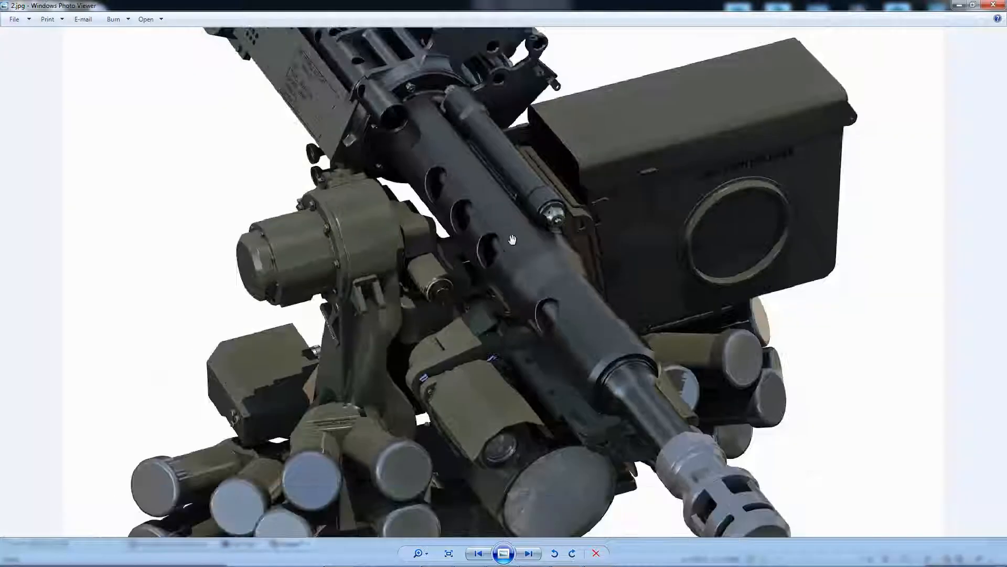
scroll(445, 304, "up", 1)
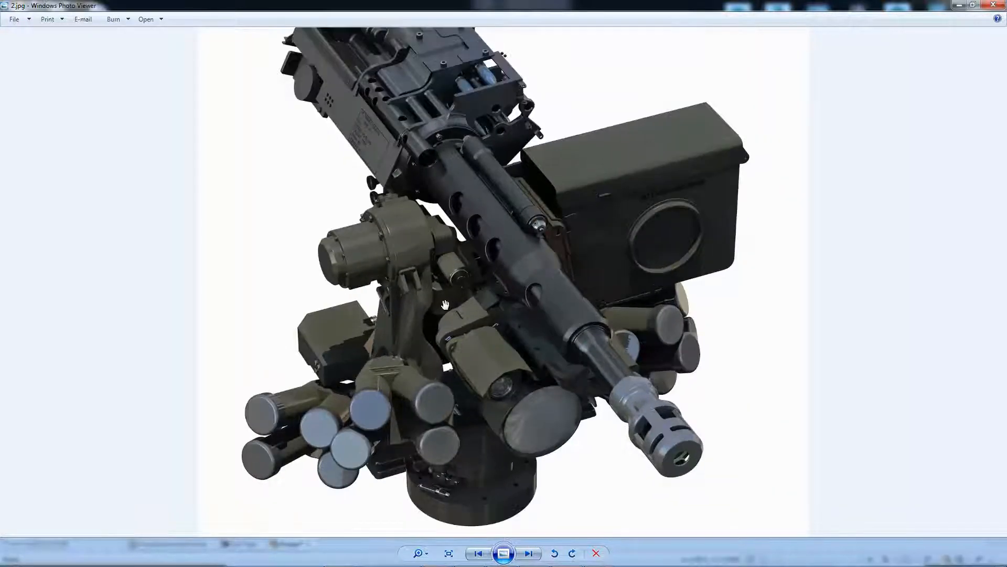
Step: Go on to 6.jpg and examine the front view's muzzle, sensor housing, launcher tubes and base
key("Right")
key("Right")
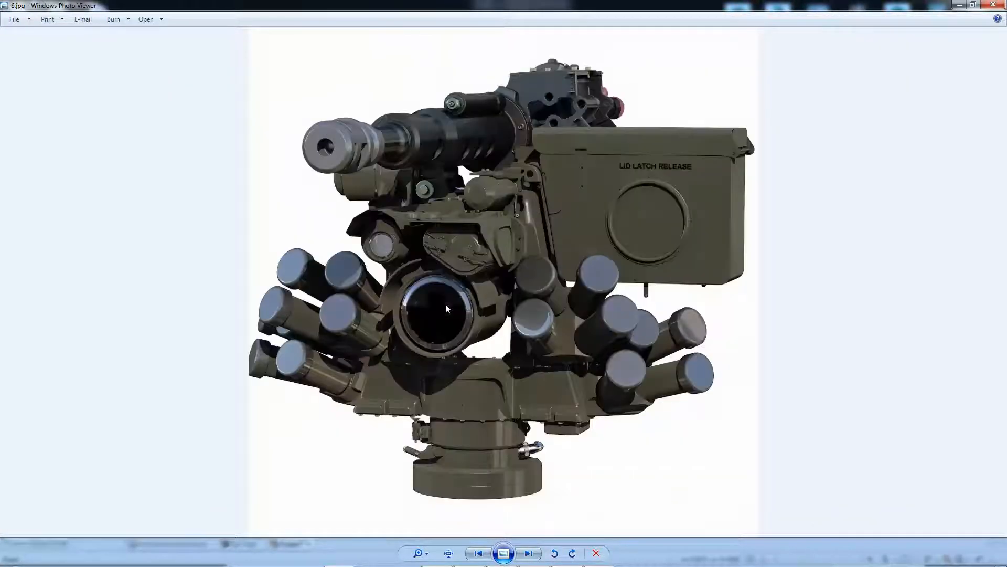
key("Right")
key("Left")
scroll(483, 190, "up", 4)
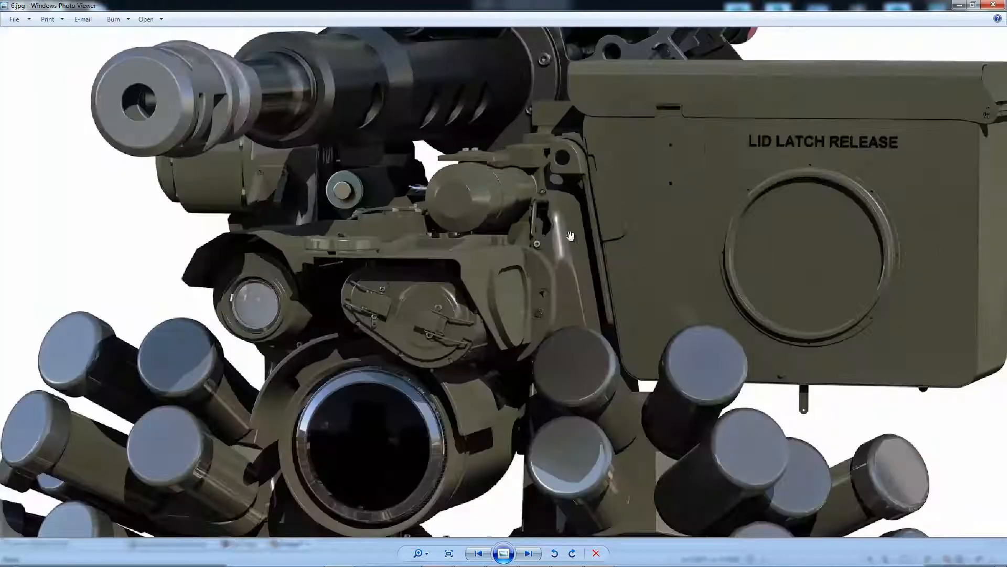
left_click_drag(546, 251, 439, 192)
scroll(439, 192, "down", 2)
left_click_drag(458, 285, 458, 173)
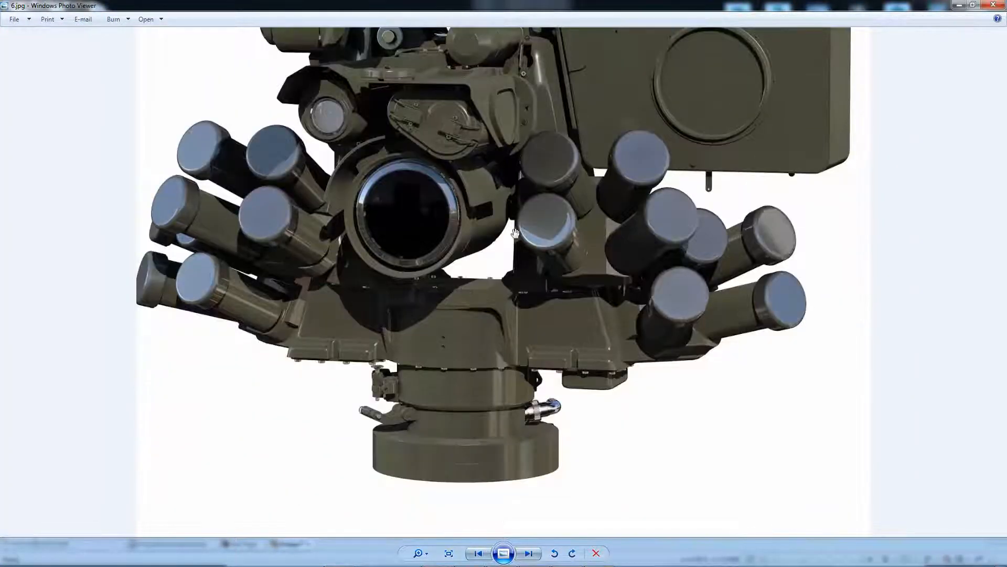
scroll(545, 328, "up", 2)
scroll(510, 278, "down", 2)
left_click_drag(519, 176, 494, 342)
left_click_drag(499, 194, 504, 243)
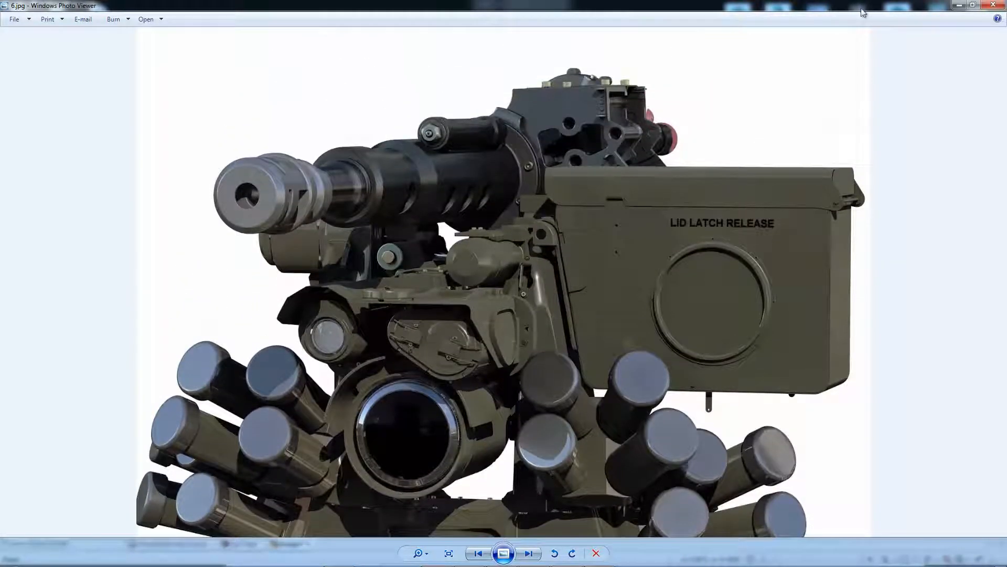
Step: Close the rendering viewer and return to the empty Design1 sketch grid in DesignSpark Mechanical
left_click(973, 5)
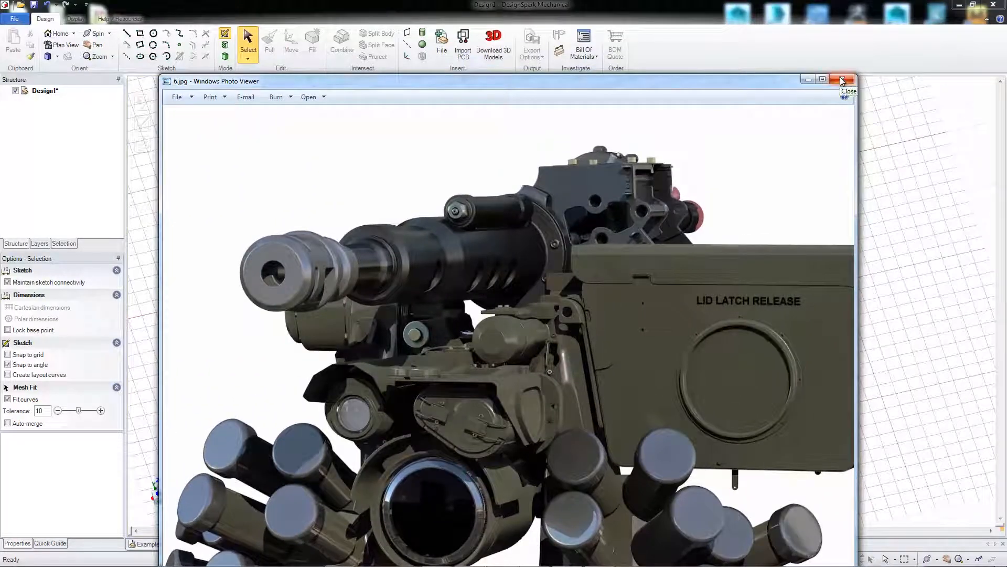
left_click(842, 80)
middle_click_drag(438, 264, 461, 225)
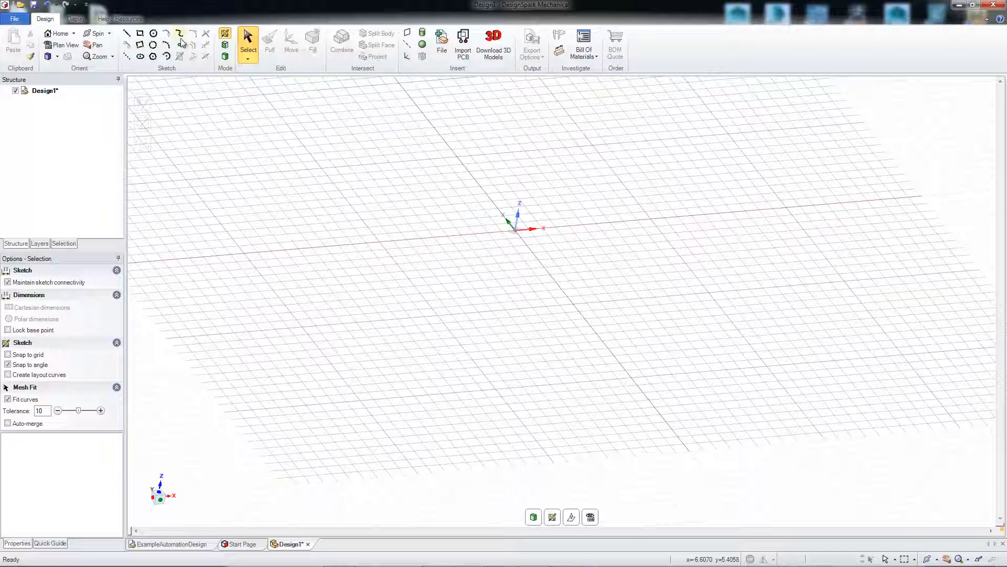
key("alt+Tab")
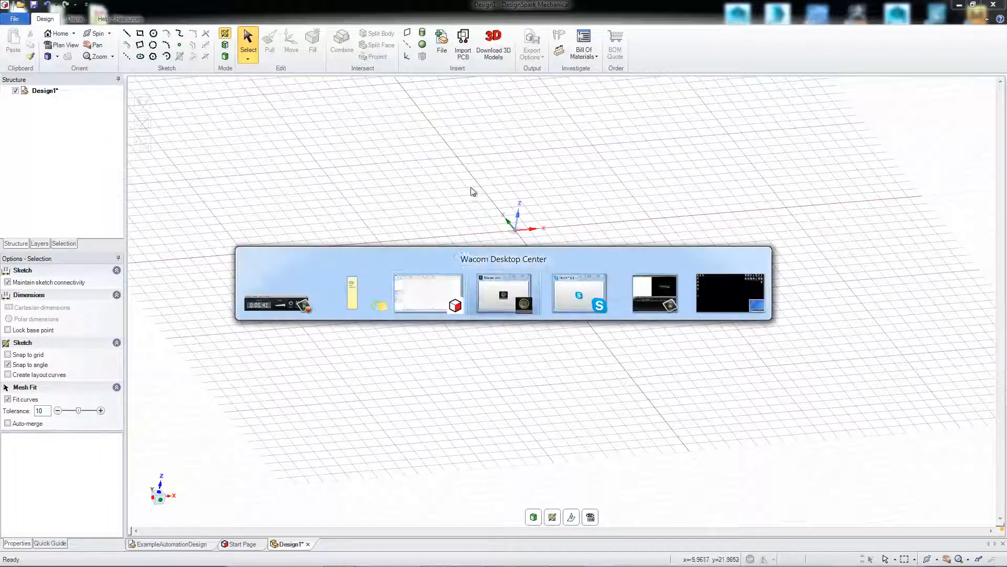
key("alt+Tab")
key("alt+Tab")
key("alt+Tab")
key("alt+Tab")
key("alt+Tab")
key("alt+Tab")
key("alt+Tab")
key("alt+Tab")
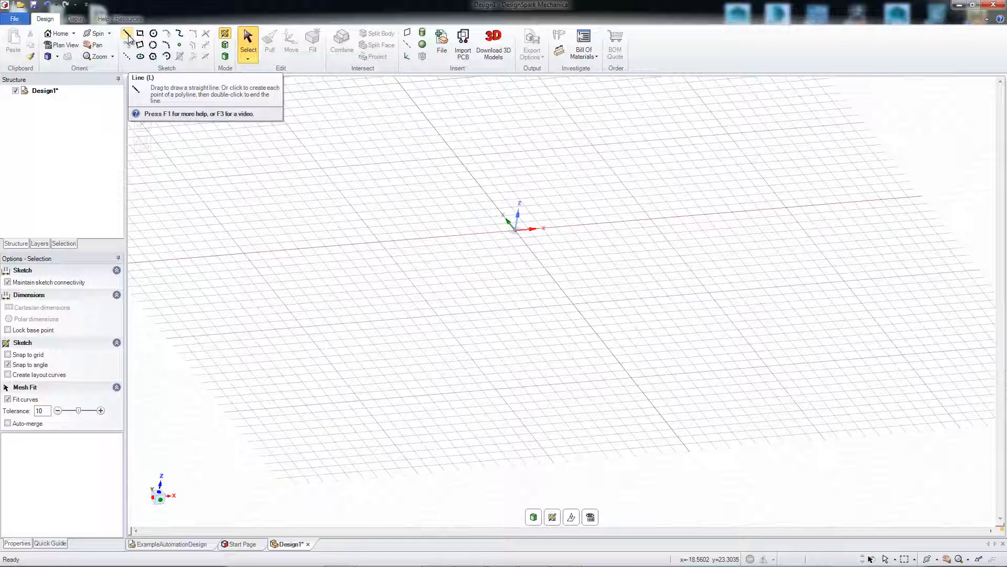
Step: Watch the built-in video help for the Line tool and close it
key("F3")
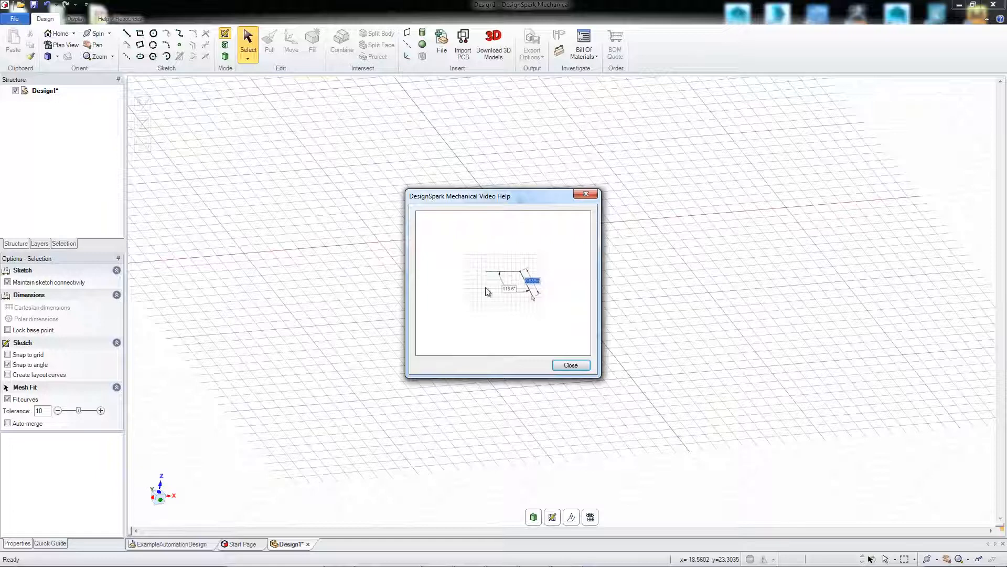
left_click(571, 364)
Step: Start a Line chain beside the origin in plan view with a vertical segment about 12.5 mm long
left_click(126, 35)
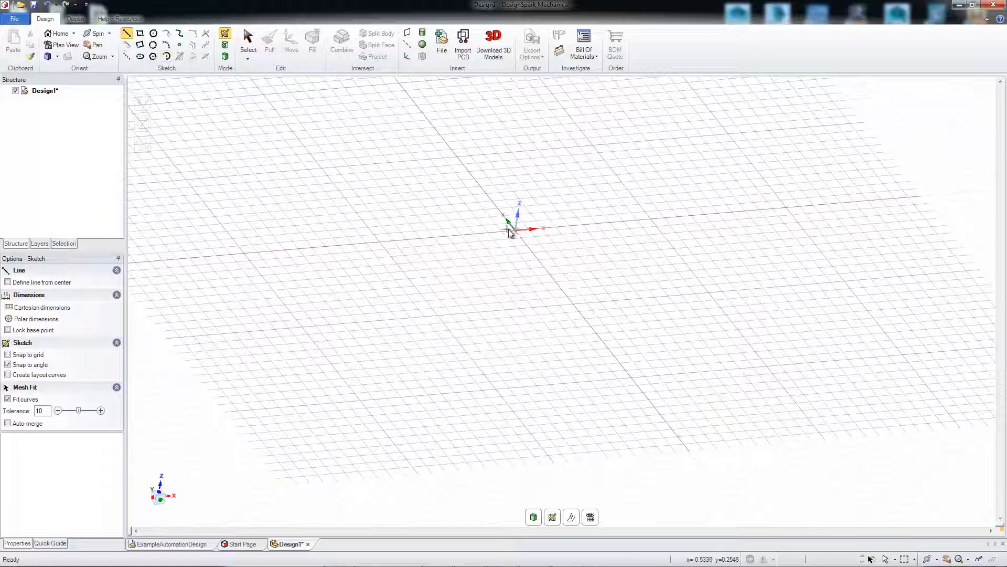
left_click(345, 215)
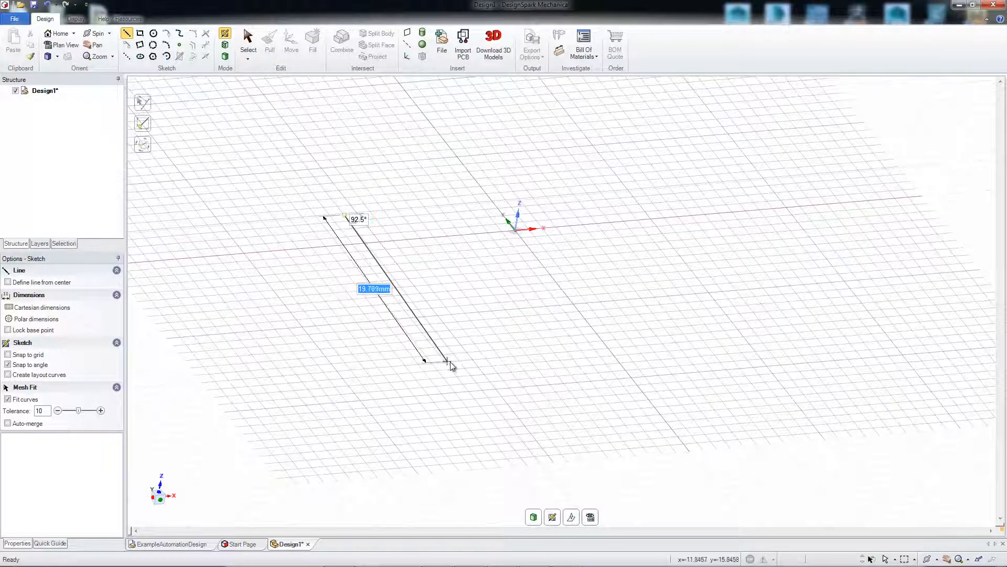
left_click(590, 517)
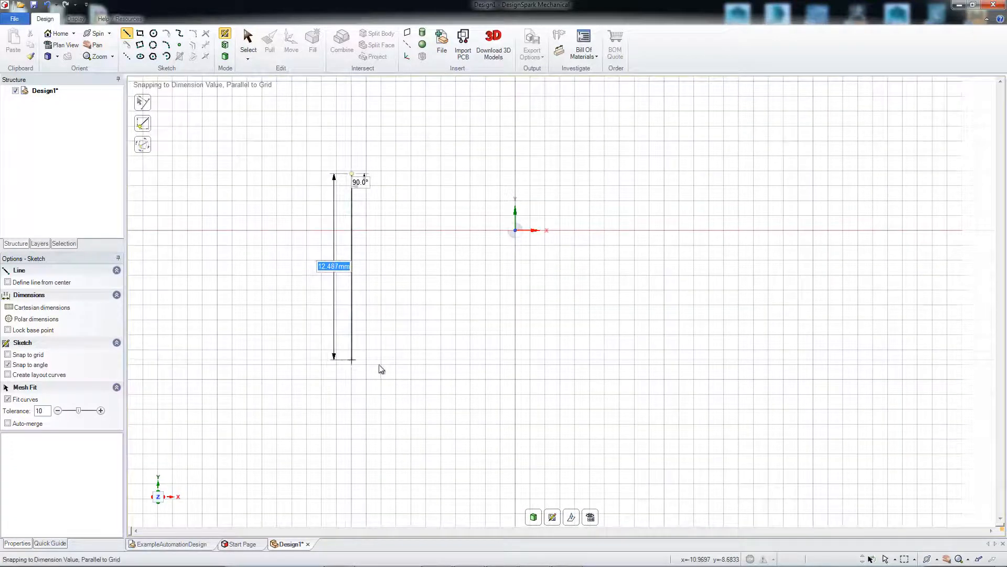
left_click(380, 366)
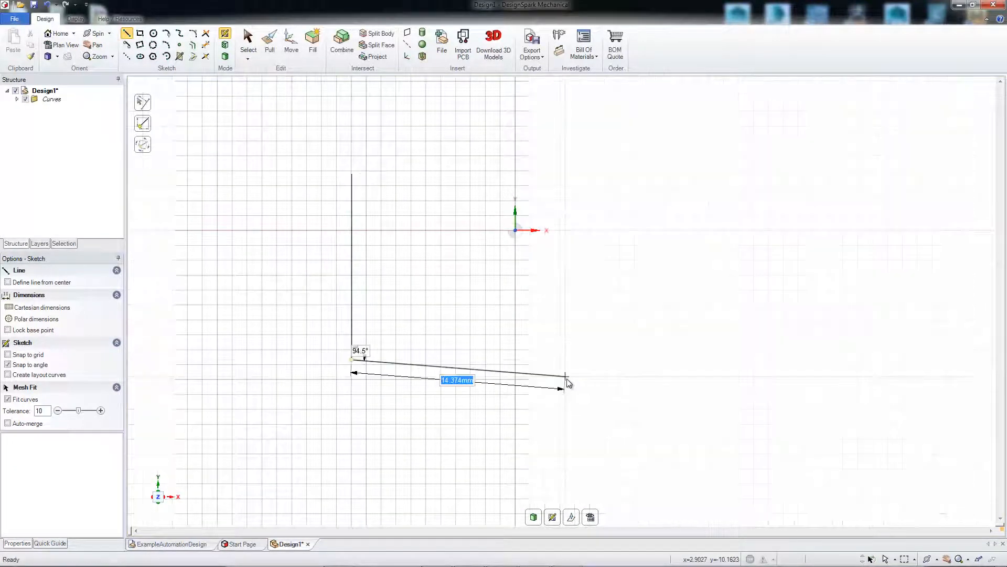
Step: Continue the line chain through a horizontal base, a diagonal, a vertical side and a stepped upper edge, meeting the first line with a segment about 8 mm long
left_click(481, 360)
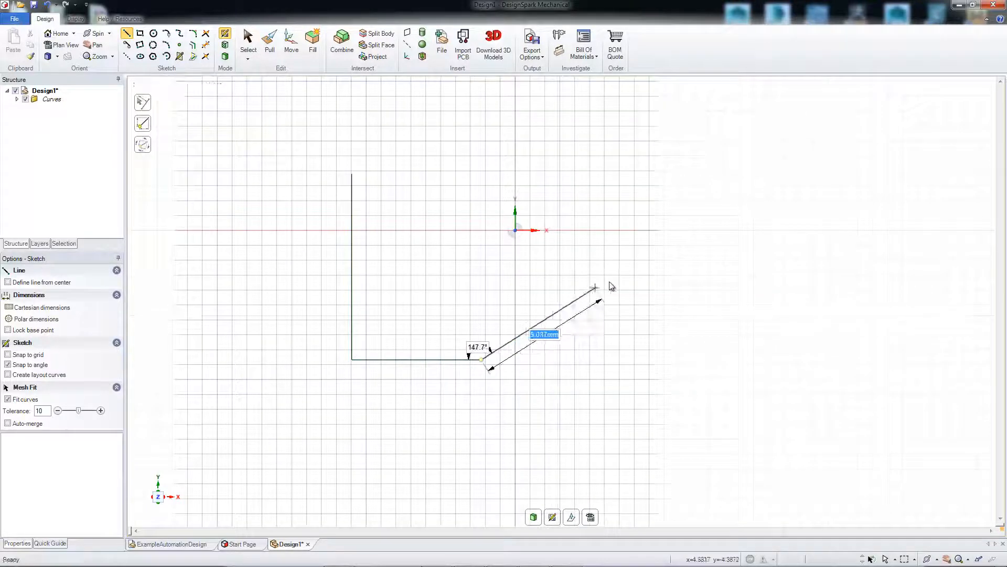
left_click(635, 244)
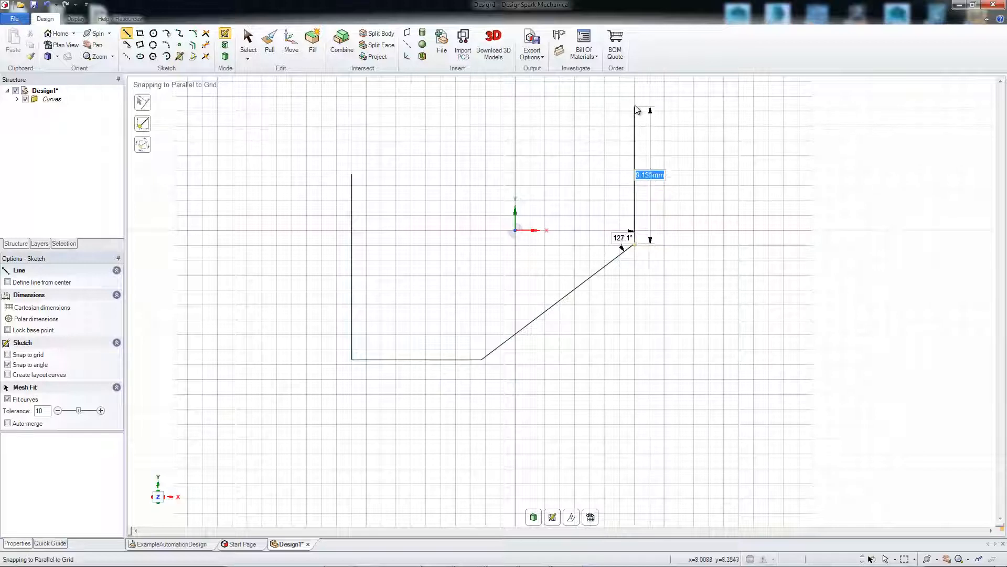
left_click(634, 102)
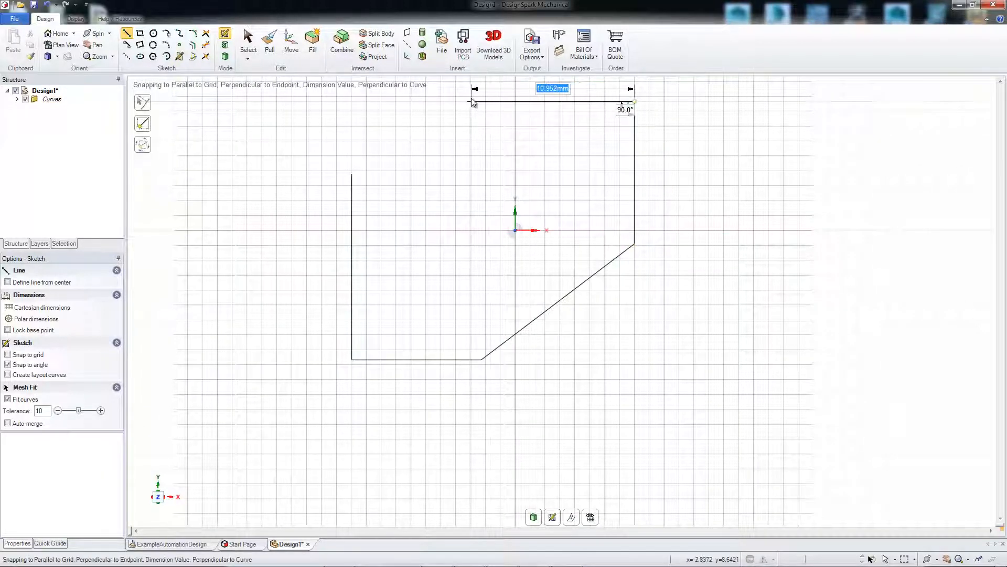
left_click(472, 101)
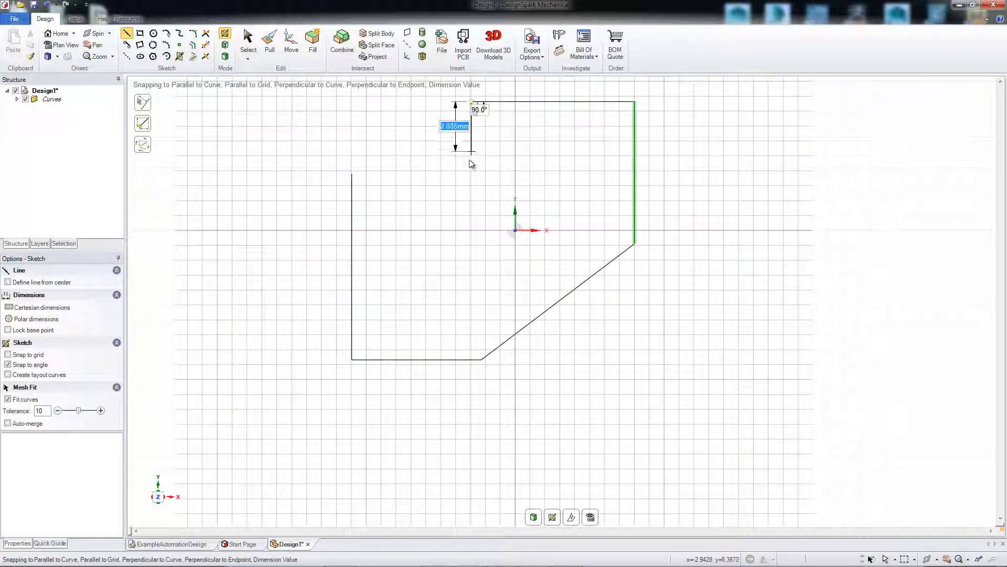
left_click(471, 190)
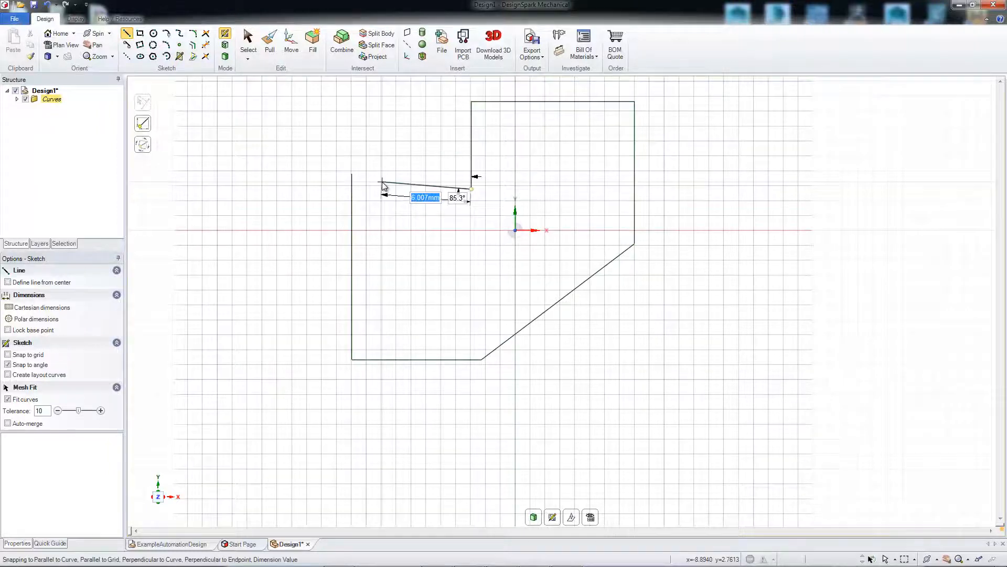
left_click(352, 189)
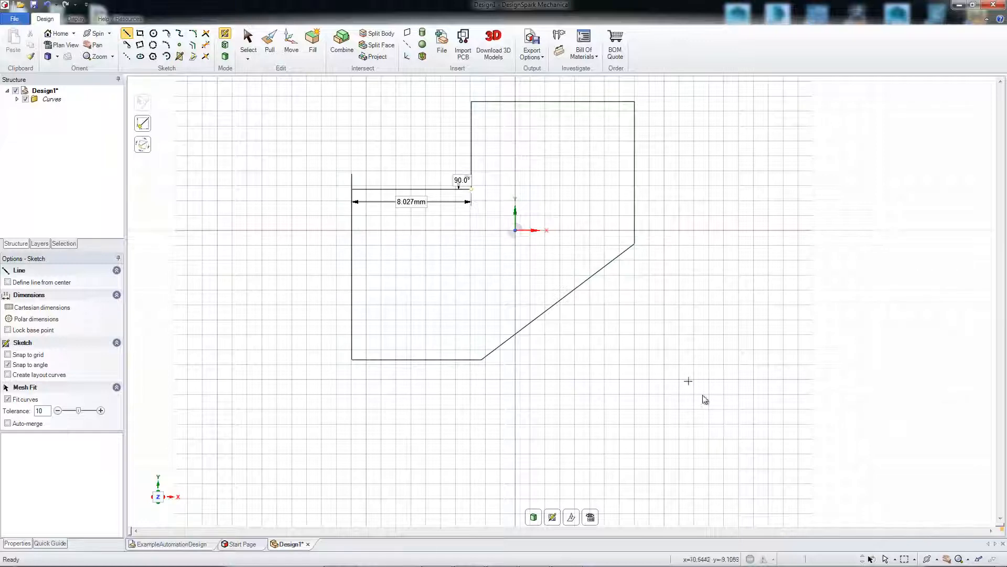
Step: Inspect the line stub above the profile's corner and switch to 3D mode to turn the closed profile into a surface
mouse_move(688, 381)
middle_mouse_down()
mouse_move(684, 360)
mouse_move(712, 361)
middle_mouse_up()
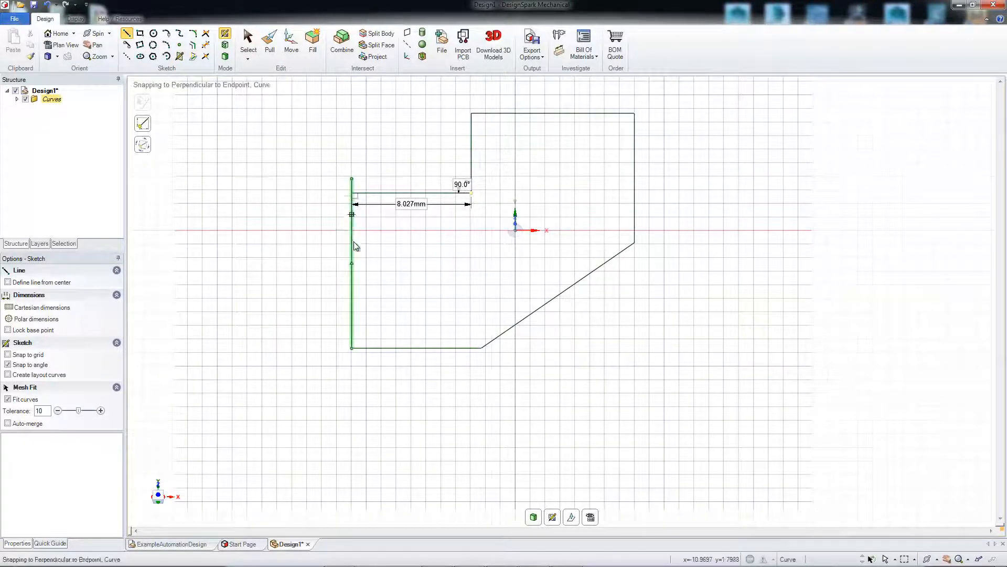
scroll(340, 221, "up", 5)
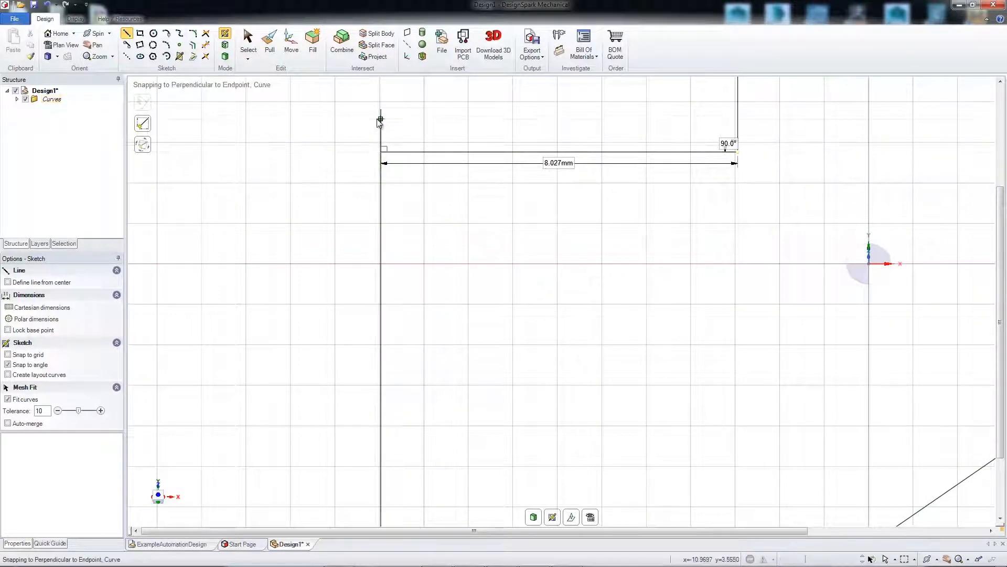
scroll(374, 239, "up", 2)
scroll(374, 195, "down", 4)
scroll(468, 309, "down", 3)
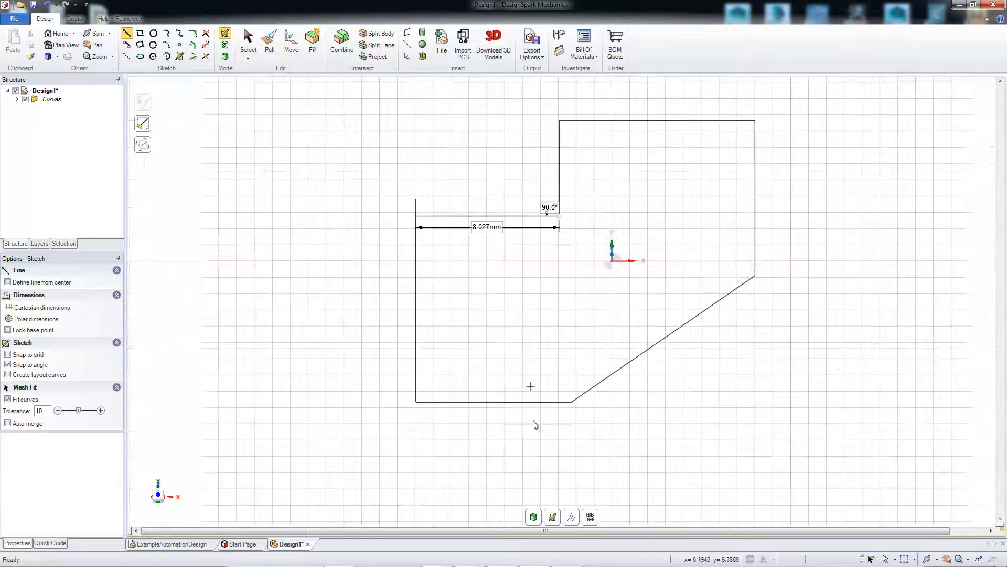
left_click(535, 517)
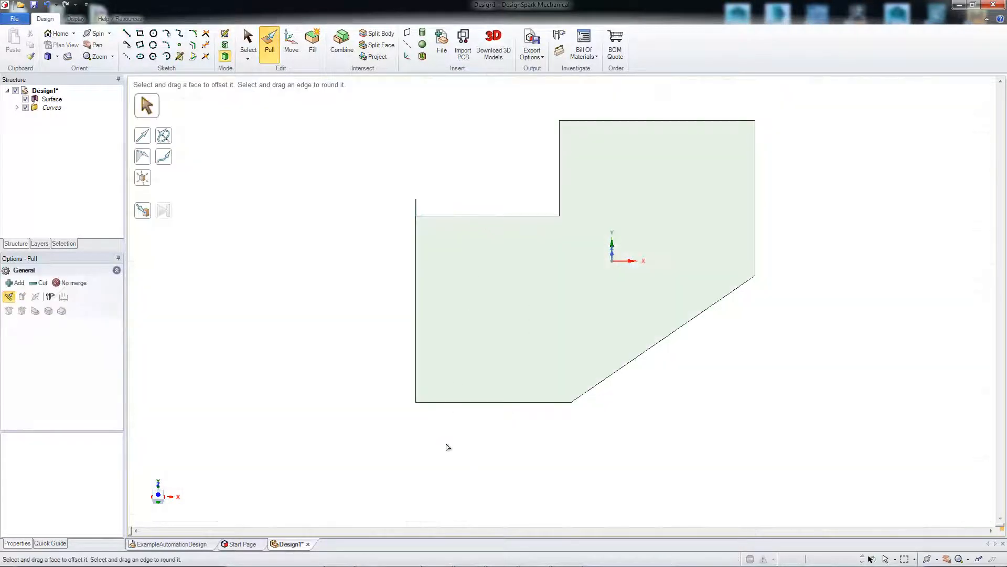
Step: Delete the leftover Curves folder, including the line stub overshooting the surface's corner
mouse_move(447, 445)
middle_mouse_down()
mouse_move(400, 360)
mouse_move(379, 265)
mouse_move(458, 310)
mouse_move(393, 299)
mouse_move(426, 307)
middle_mouse_up()
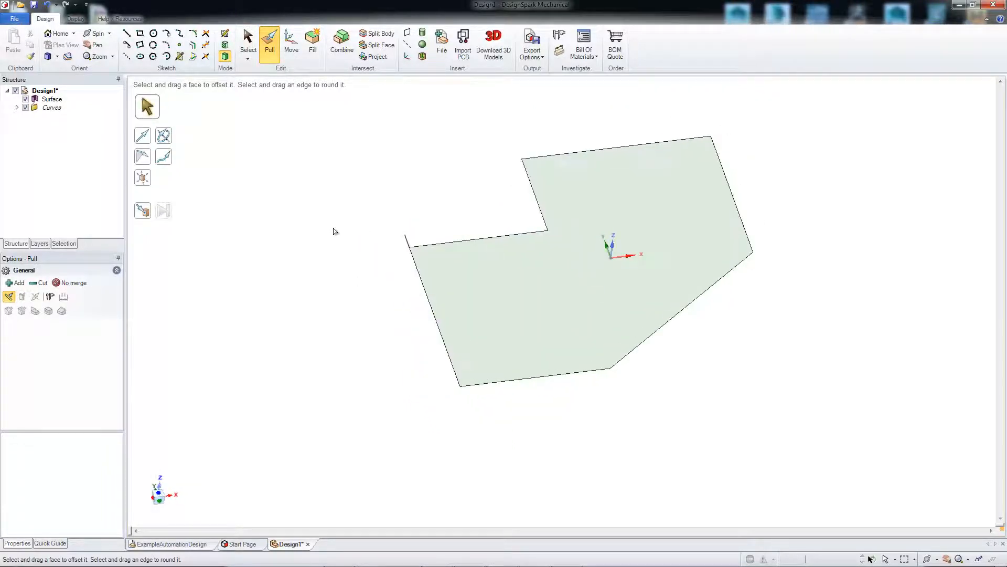
scroll(351, 238, "up", 2)
left_click(434, 240)
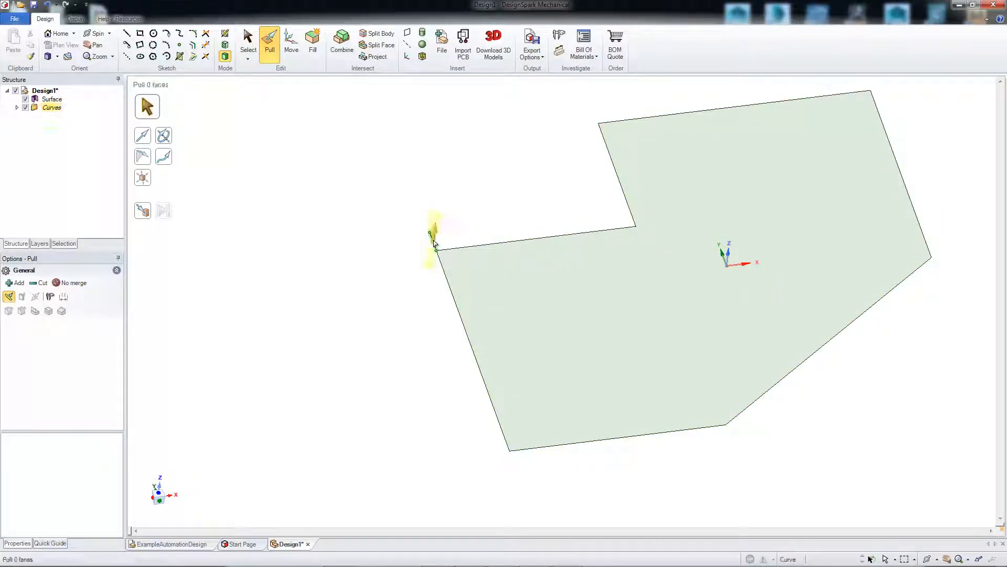
left_click(443, 268)
key("Escape")
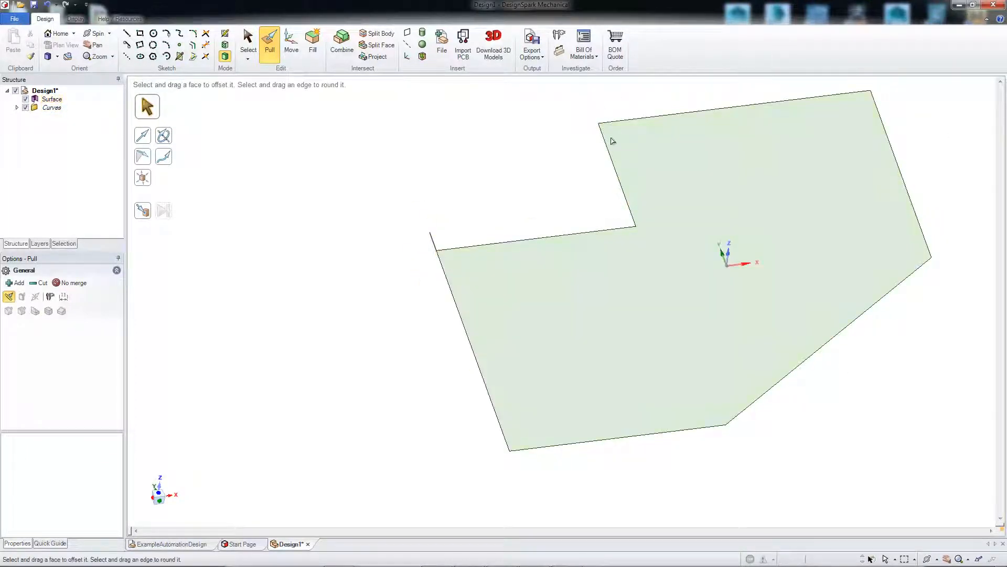
left_click(25, 107)
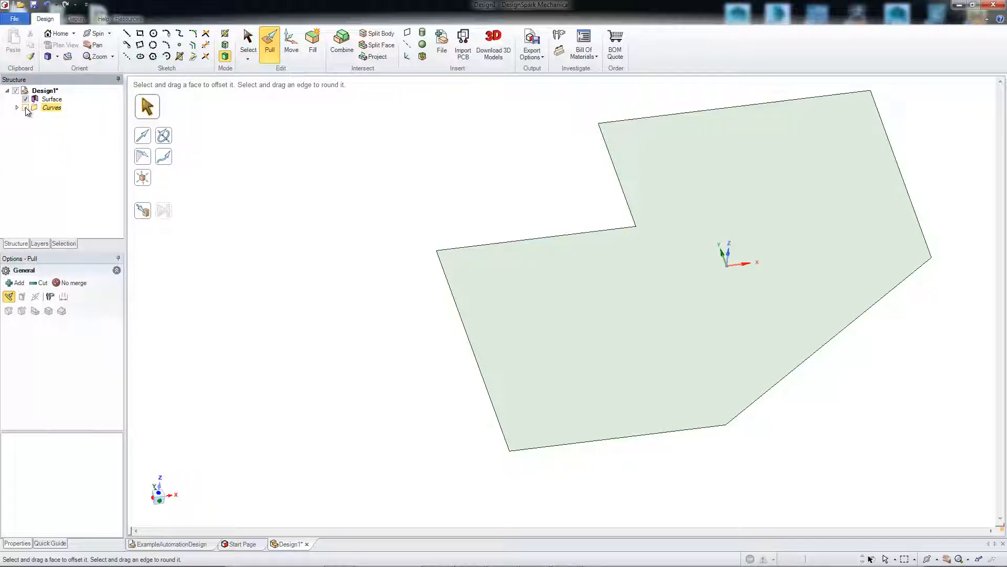
right_click(53, 111)
left_click(69, 126)
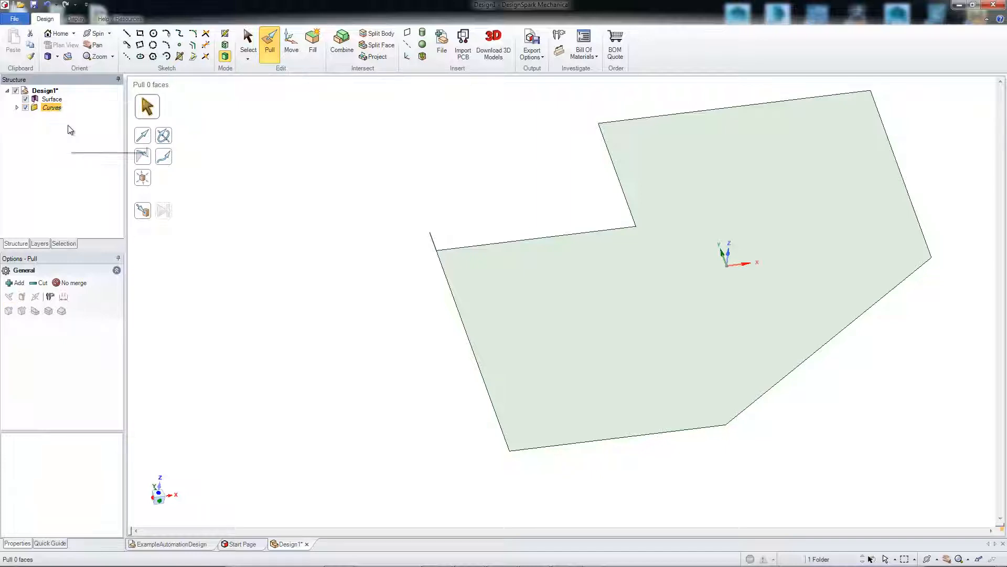
scroll(394, 265, "down", 1)
mouse_move(394, 265)
middle_mouse_down()
mouse_move(389, 207)
mouse_move(394, 267)
middle_mouse_up()
left_click(434, 265, "alt")
key("Escape")
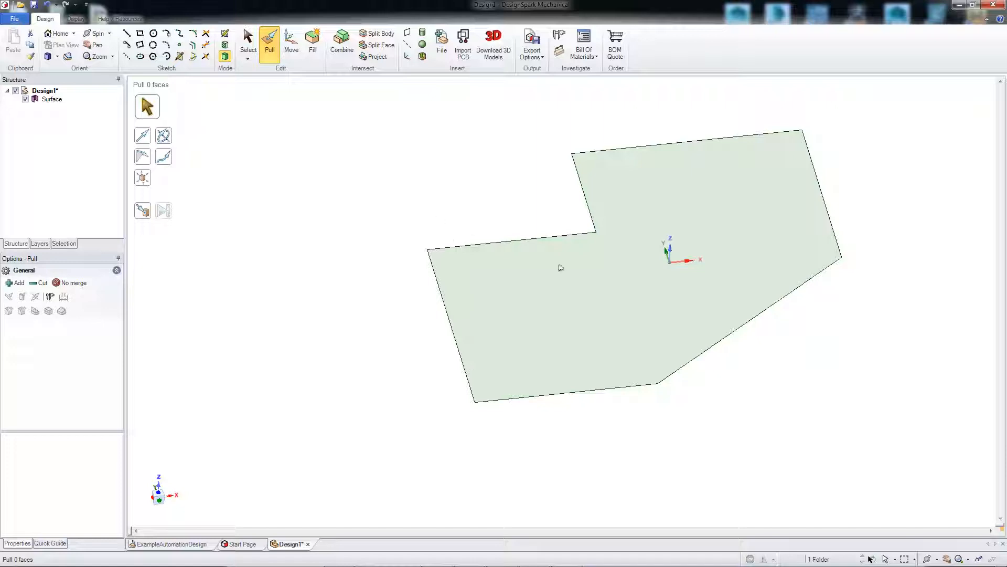
Step: Pull the stepped surface upward to turn it into a solid block
left_click(588, 299)
left_click(604, 277)
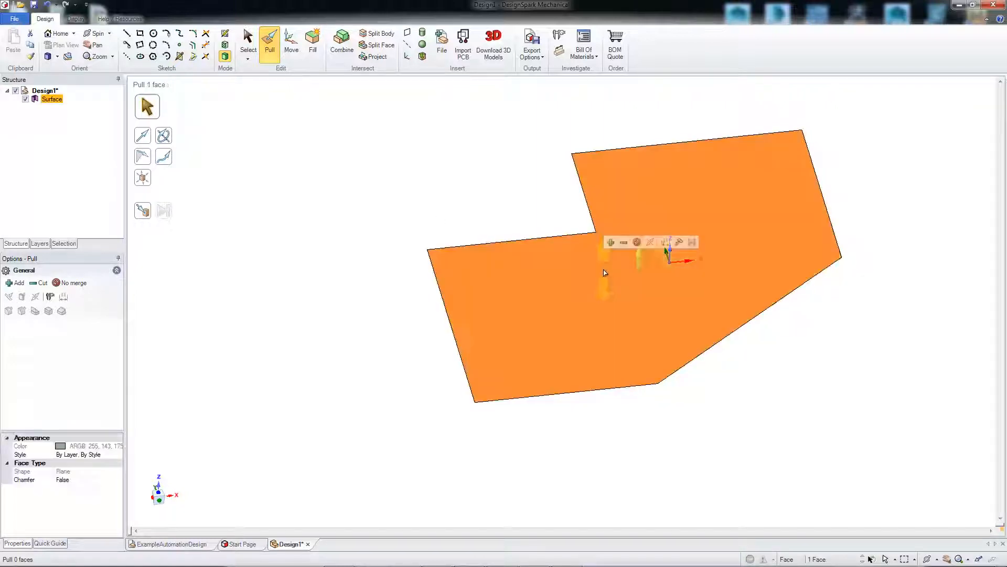
middle_click_drag(771, 393, 760, 341)
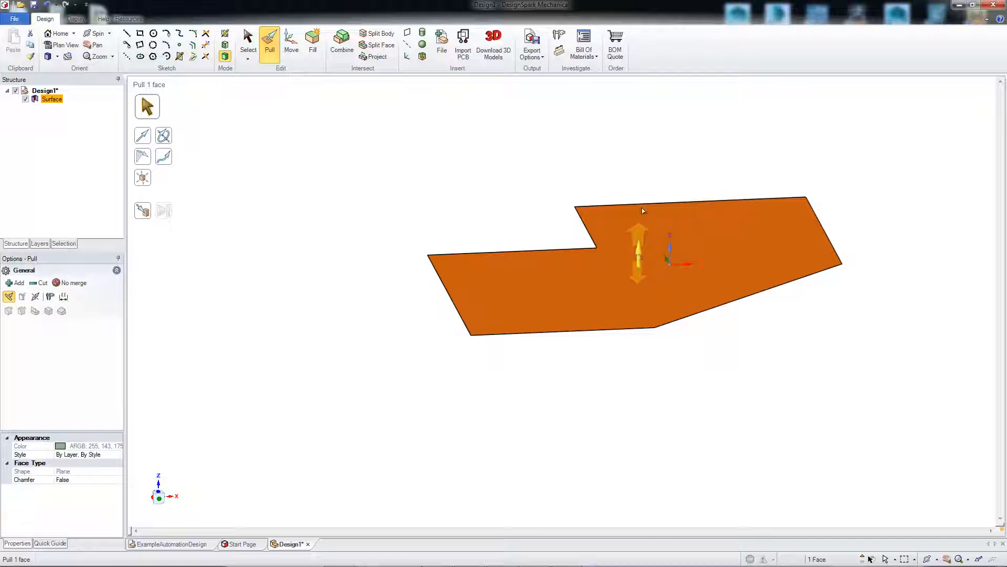
left_click_drag(643, 210, 645, 169)
left_click(373, 314)
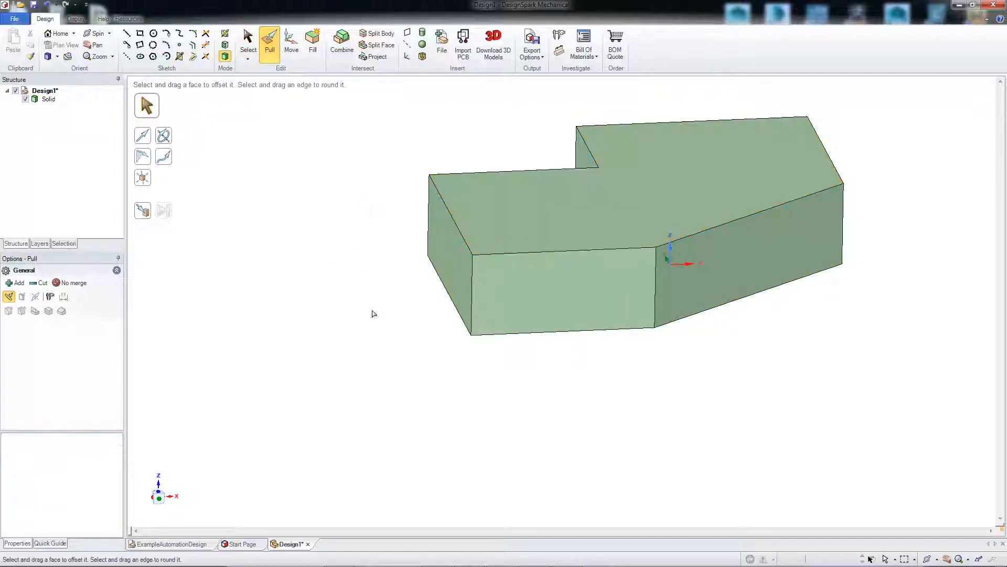
Step: Pull the solid's end face beside the notch inward by about 1 mm
middle_click_drag(373, 313, 317, 387)
scroll(453, 389, "up", 3)
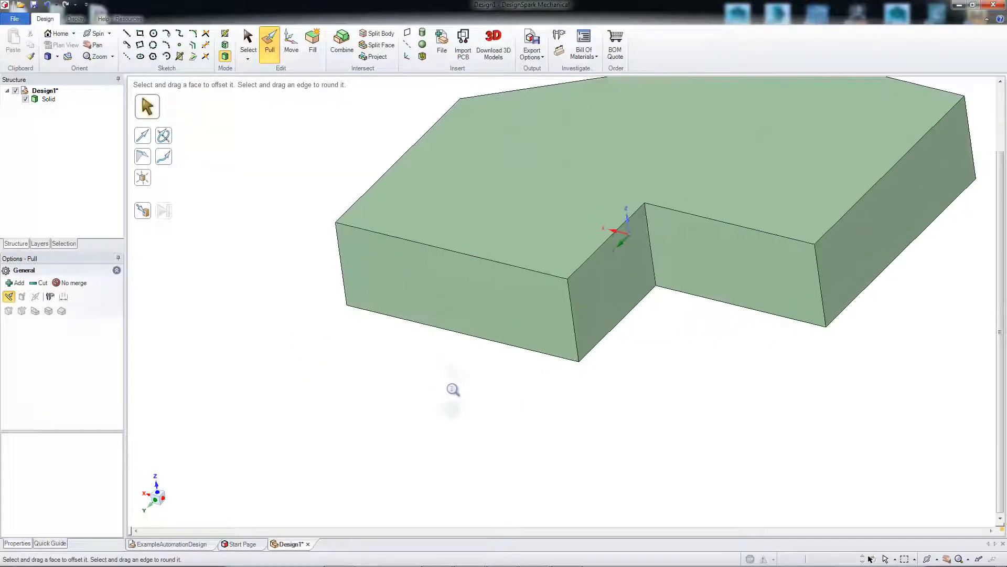
scroll(453, 389, "down", 2)
middle_click_drag(587, 405, 643, 342)
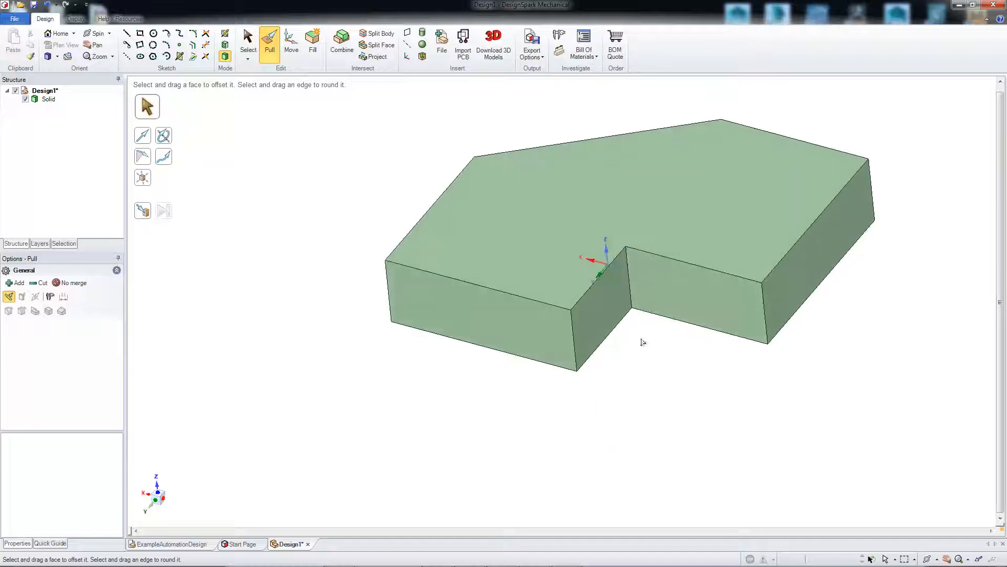
scroll(659, 391, "up", 1)
scroll(667, 392, "down", 1)
middle_click_drag(672, 378, 574, 397, "shift")
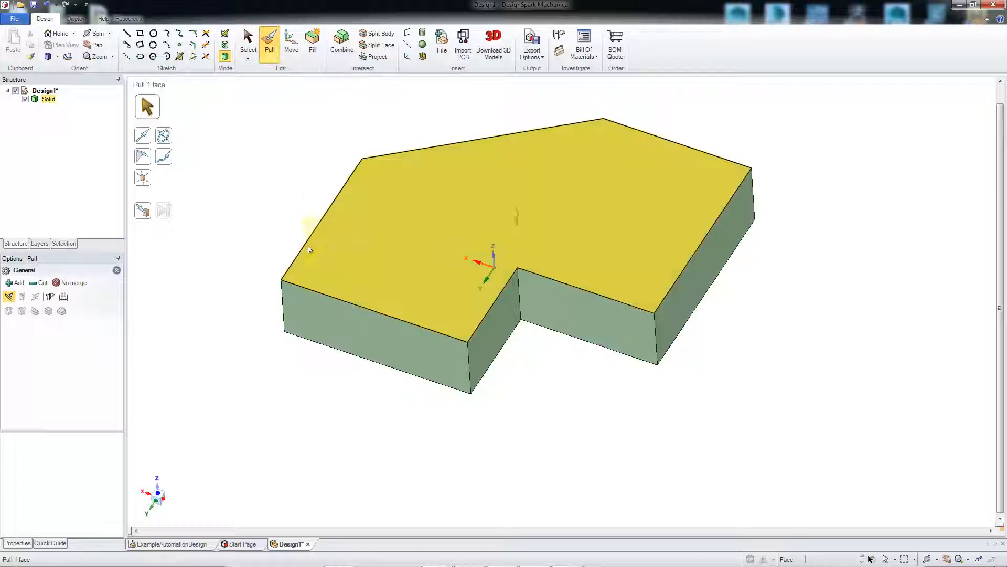
left_click(292, 297)
left_click(292, 298)
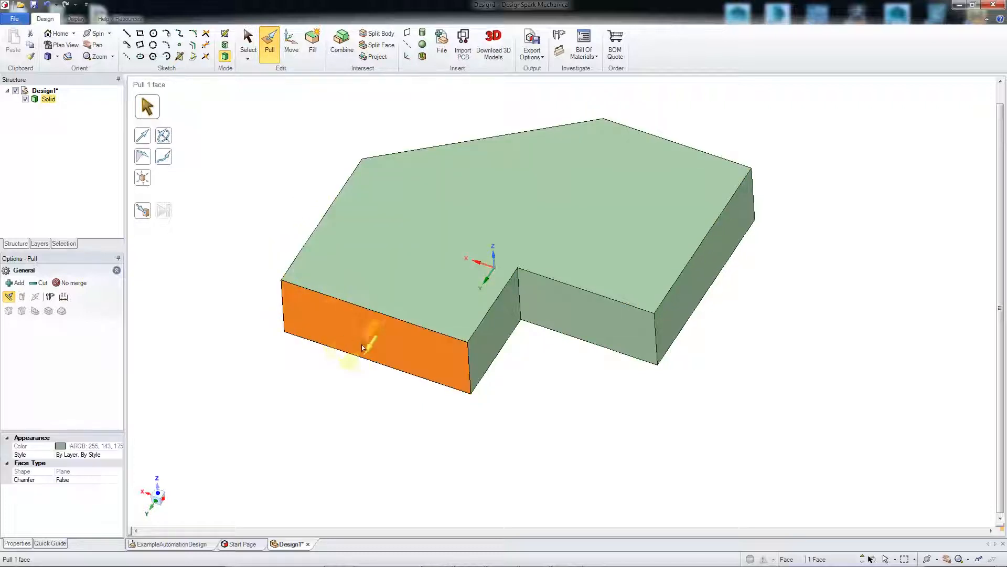
left_click_drag(311, 401, 258, 177)
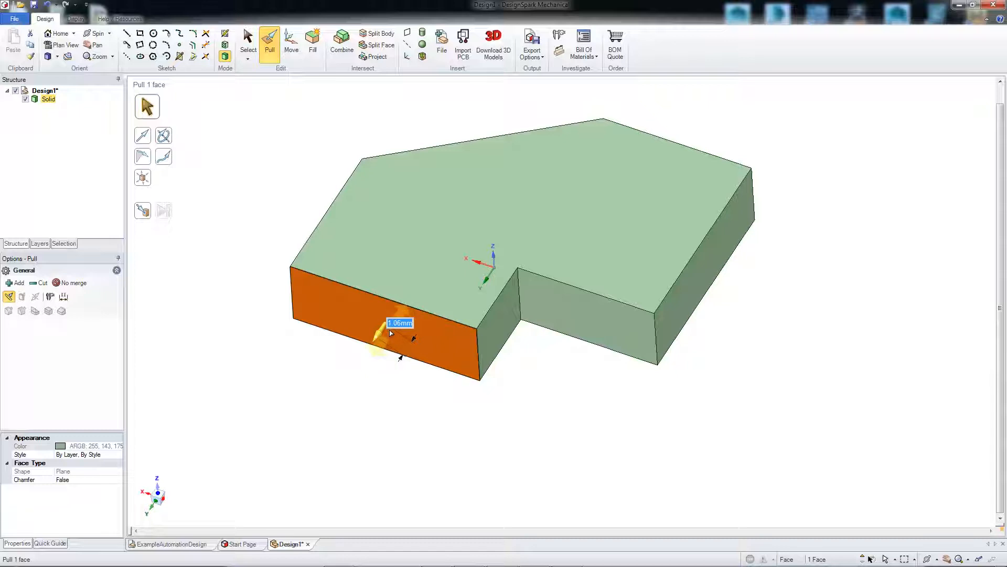
Step: Try setting the end face's inward offset to 5 mm and restore the previous face position
type("5")
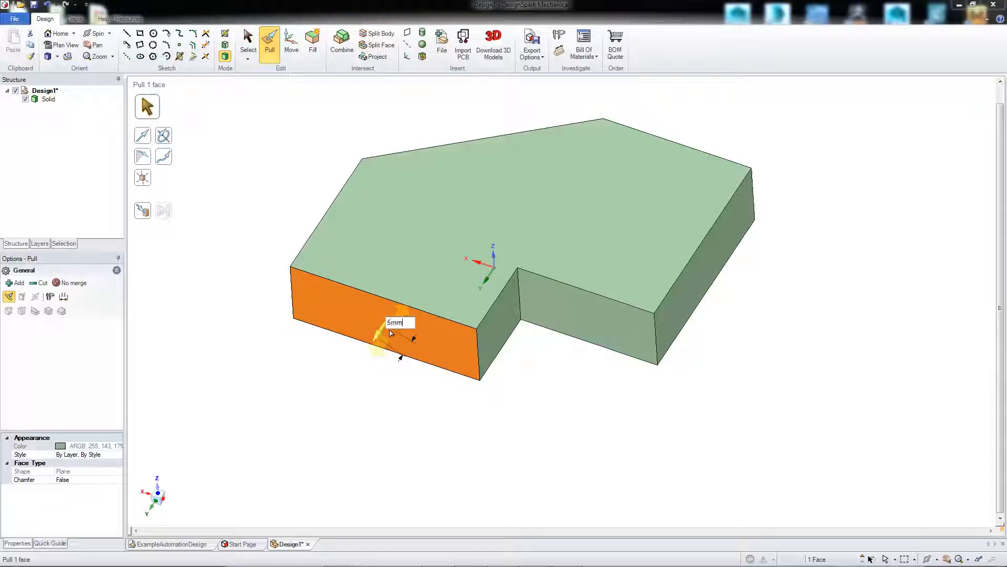
key("Return")
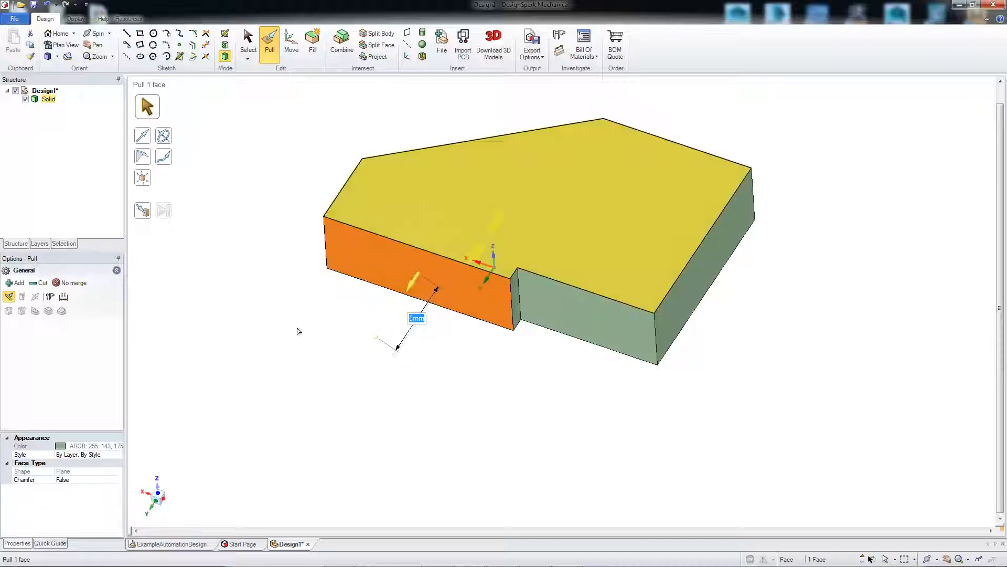
left_click(272, 313)
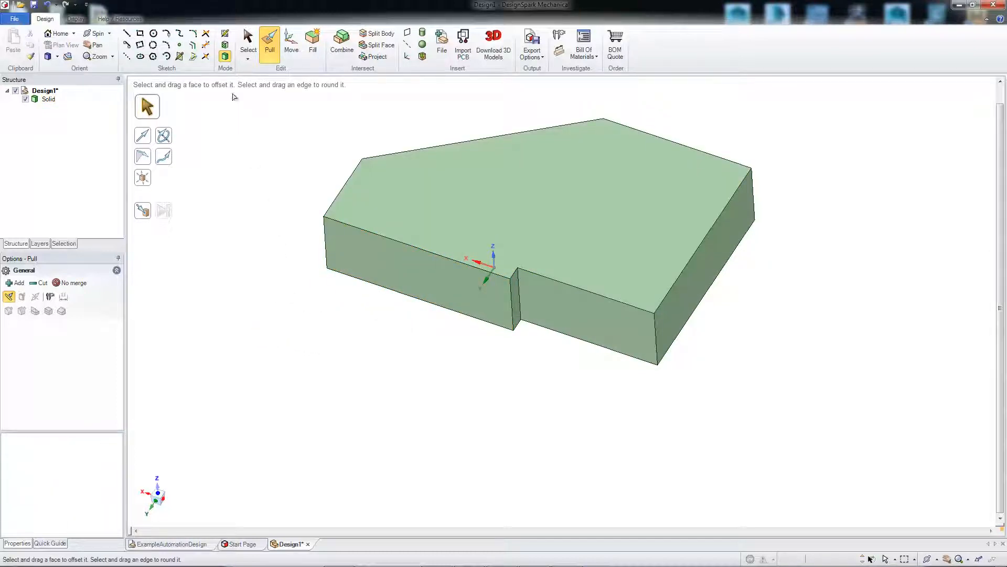
left_click_drag(410, 280, 377, 330)
left_click(274, 156)
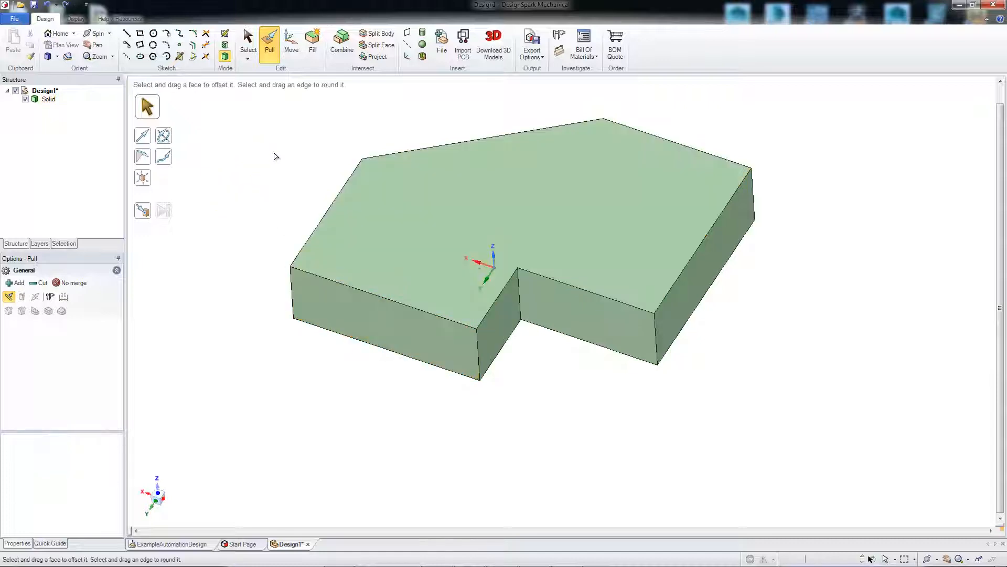
Step: Start the Line tool and place the sketch plane on the solid's top face
left_click(127, 35)
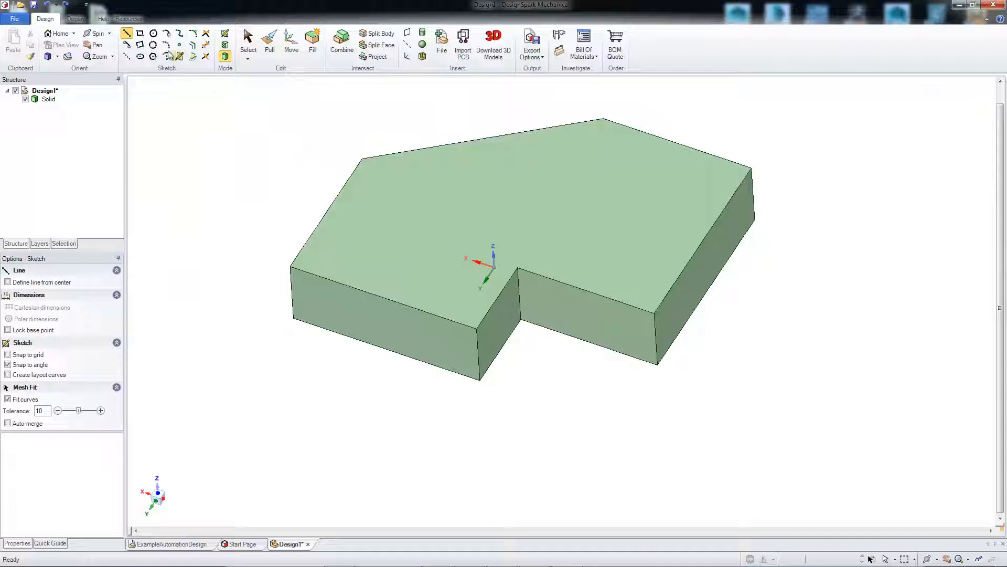
left_click(127, 34)
middle_click_drag(594, 432, 566, 400)
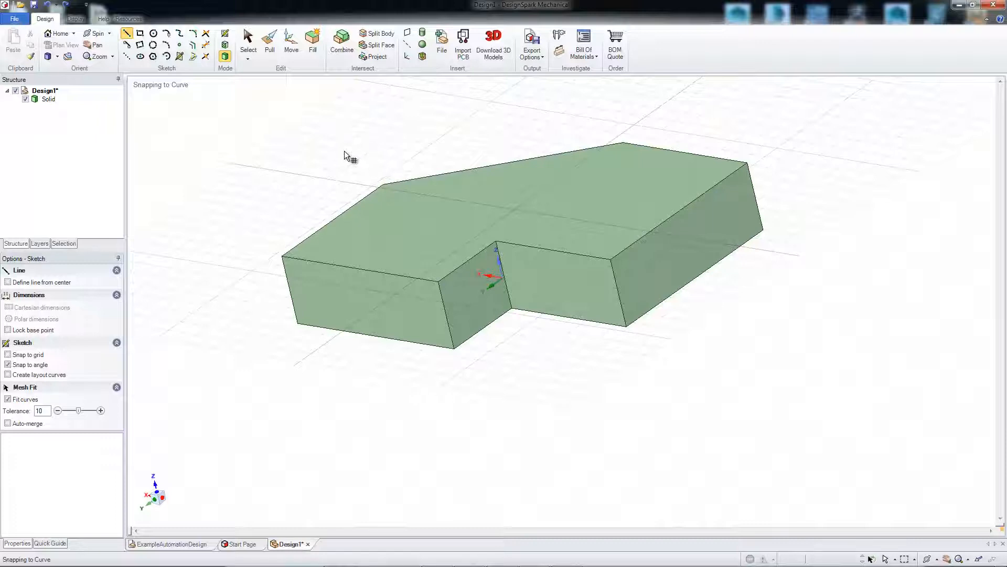
middle_click_drag(344, 150, 363, 174)
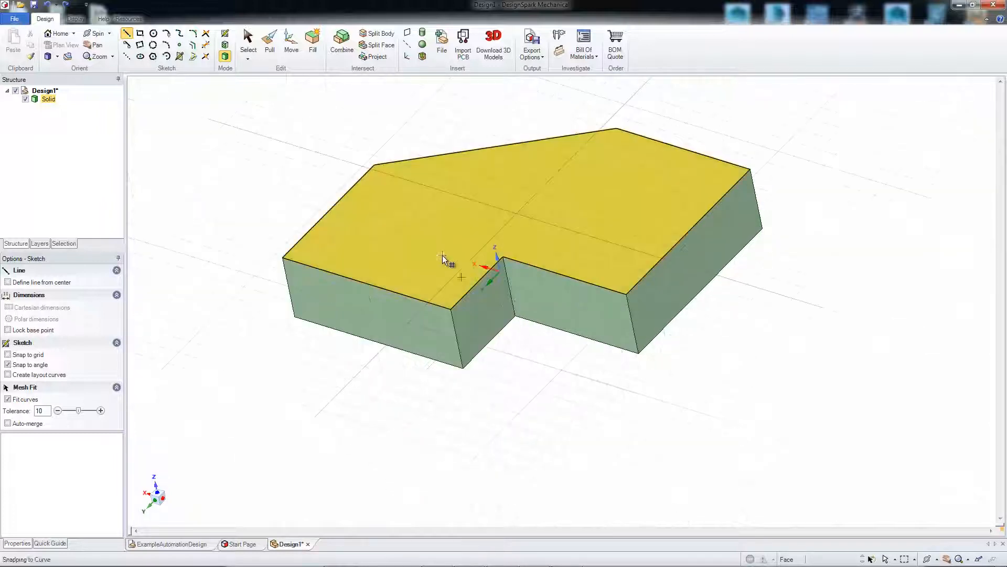
left_click(443, 237)
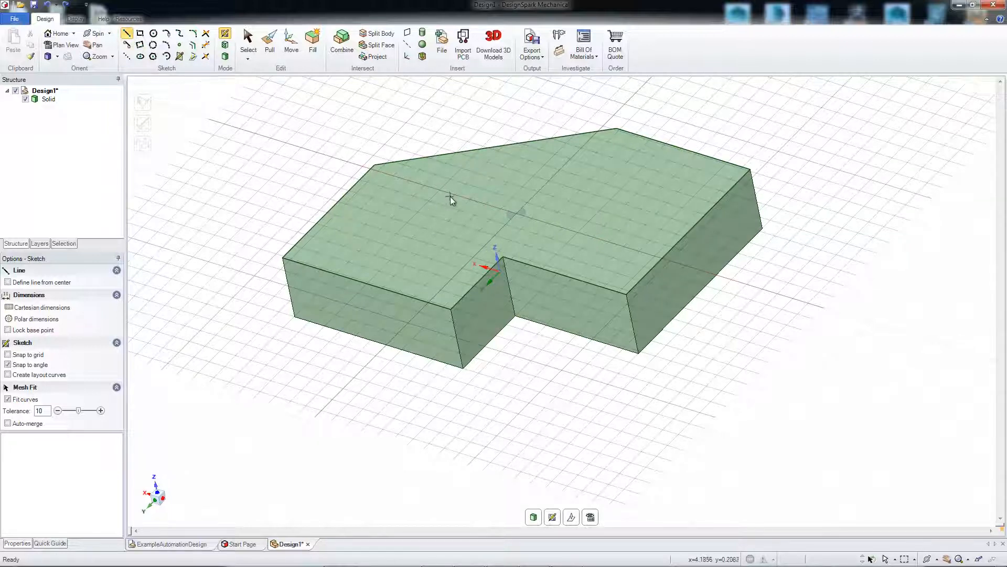
Step: Sketch a connected three-segment line across the top face, from the solid's front edge to its long side edge, finishing it in plan view
left_click(363, 283)
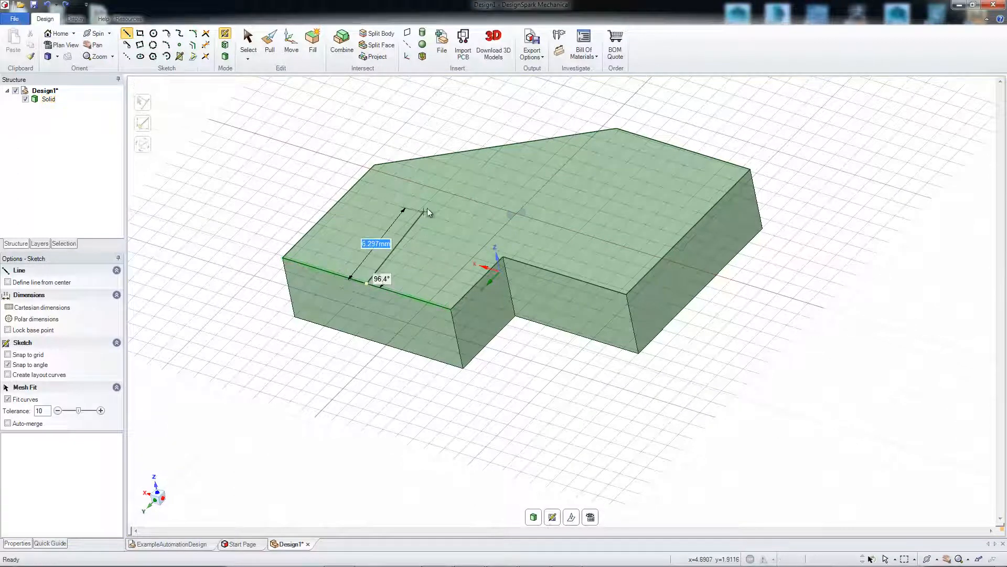
left_click(459, 191)
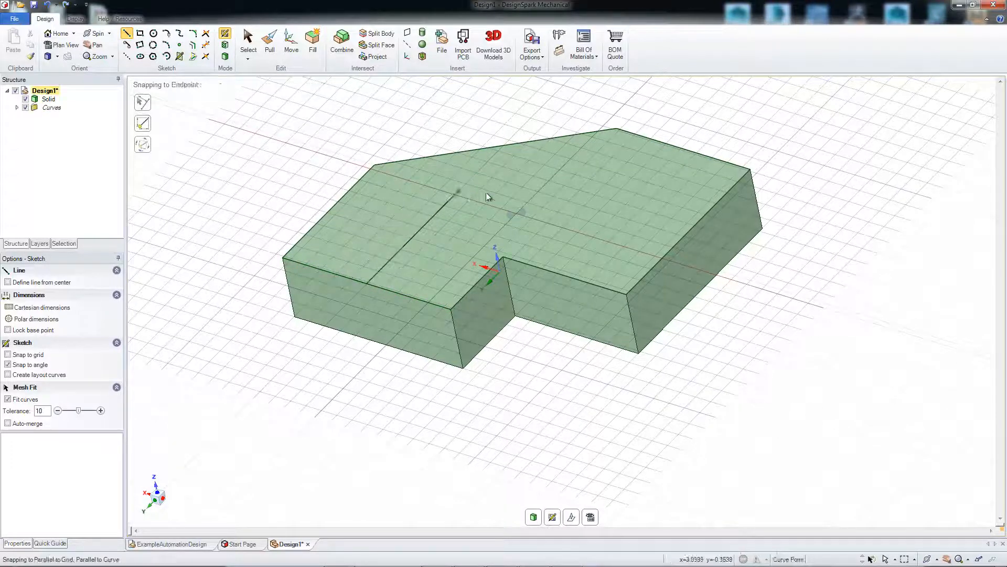
left_click(644, 178)
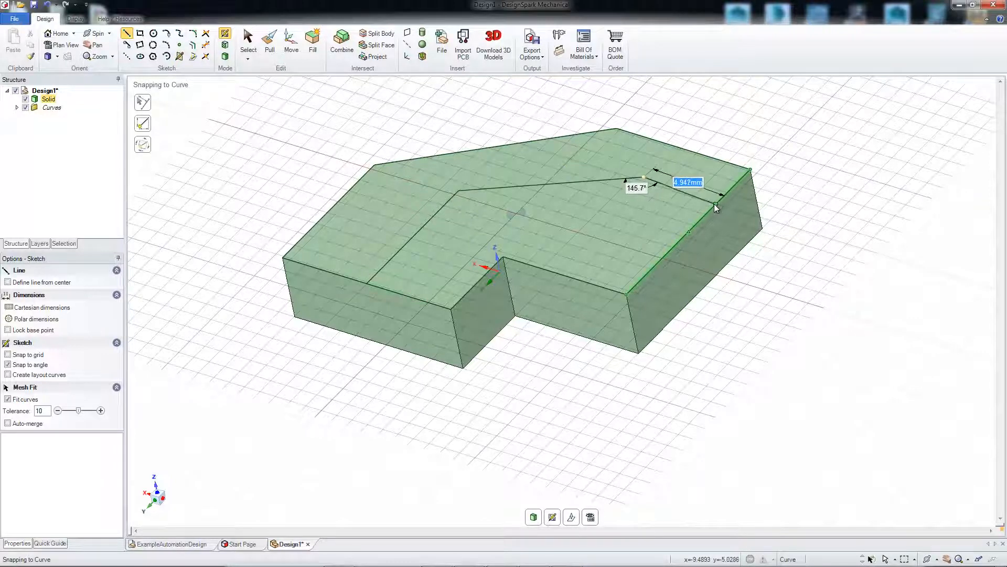
left_click(589, 517)
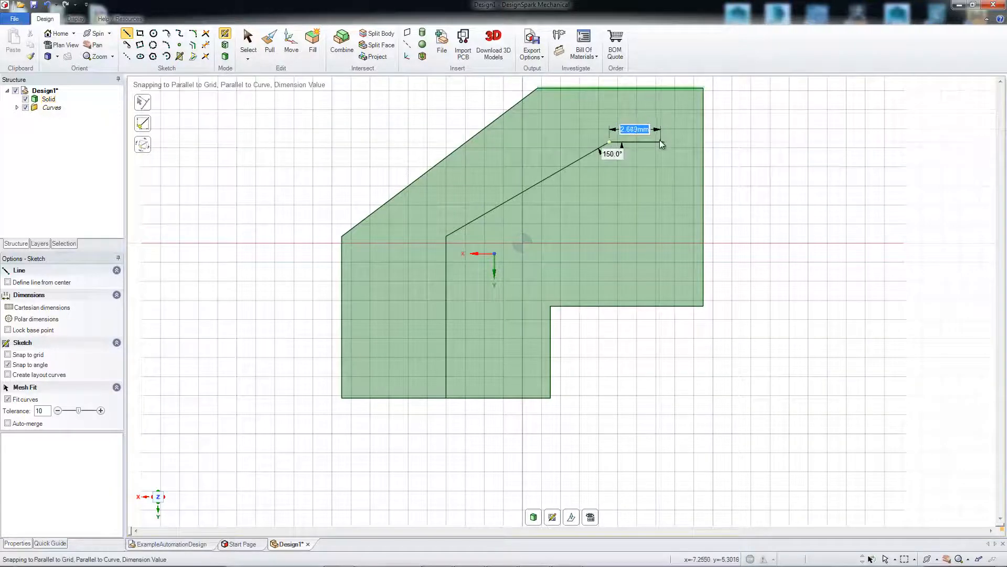
left_click(703, 141)
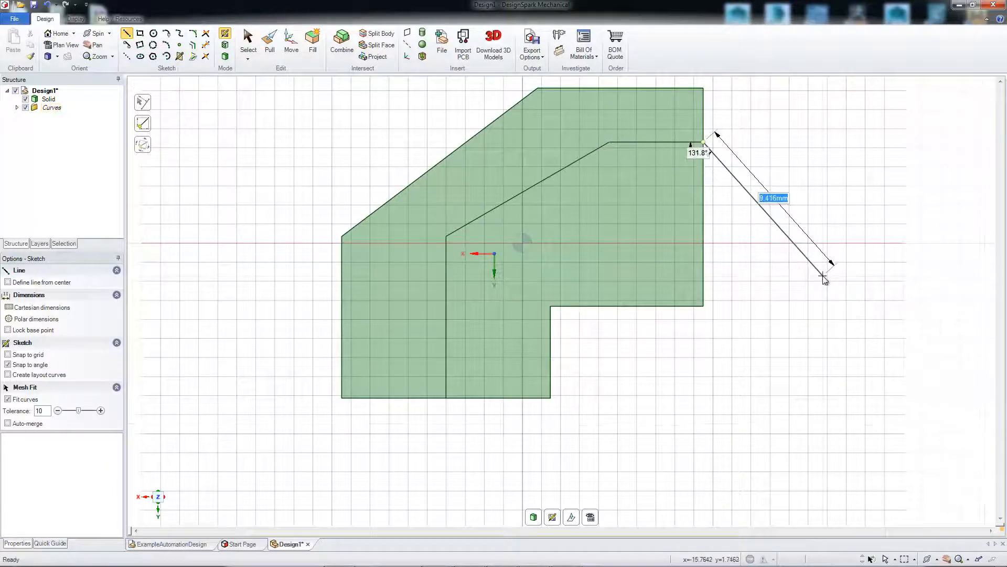
key("Escape")
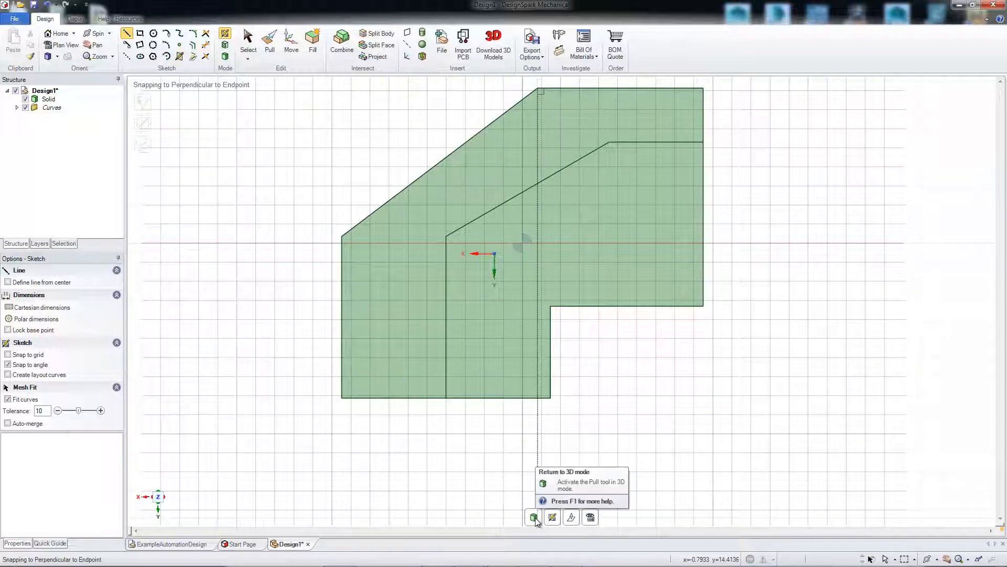
Step: Return to 3D mode and compare the two top-face regions on either side of the sketched line
key("d")
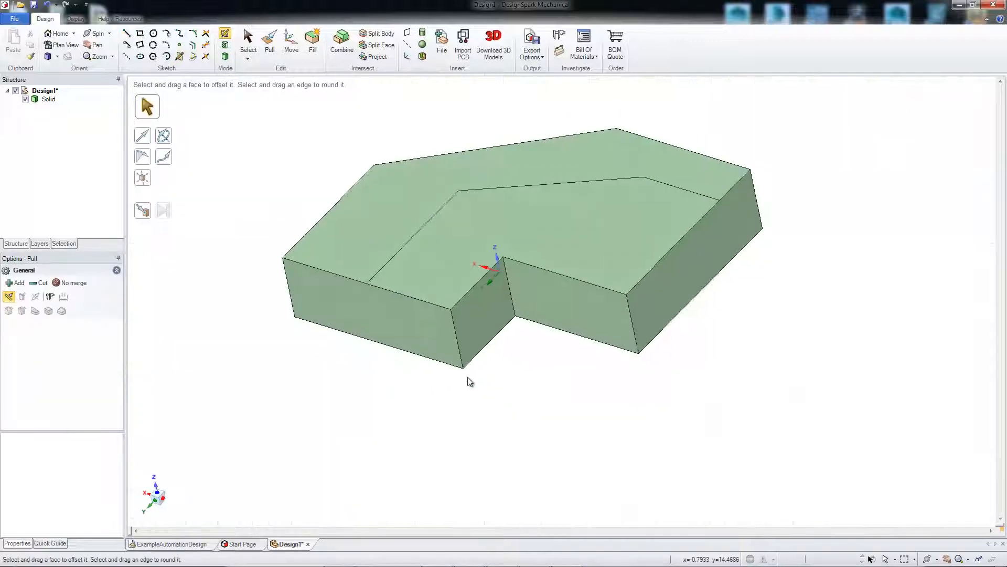
mouse_move(535, 393)
middle_mouse_down()
mouse_move(566, 402)
mouse_move(551, 389)
mouse_move(562, 401)
middle_mouse_up()
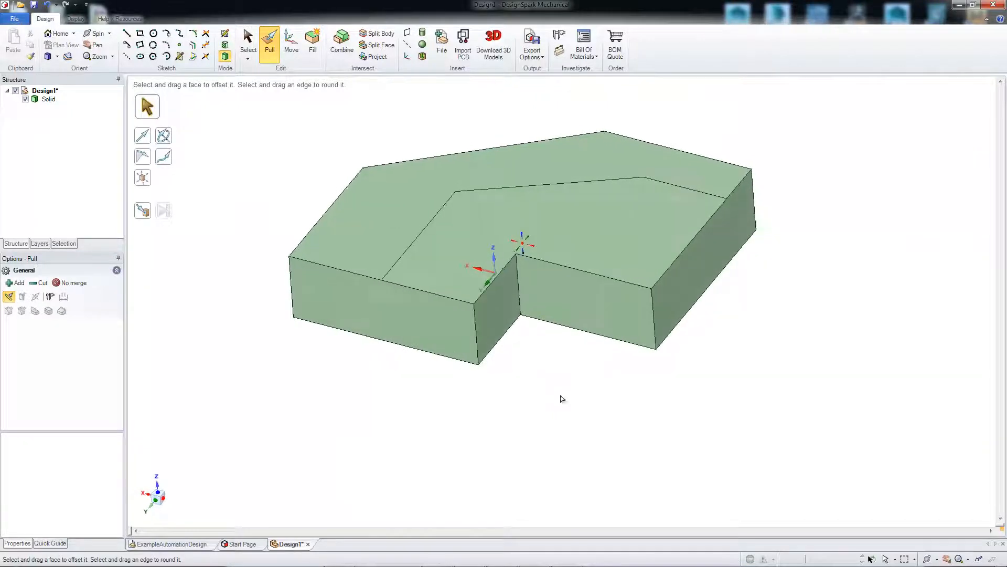
left_click(415, 193)
left_click(483, 238)
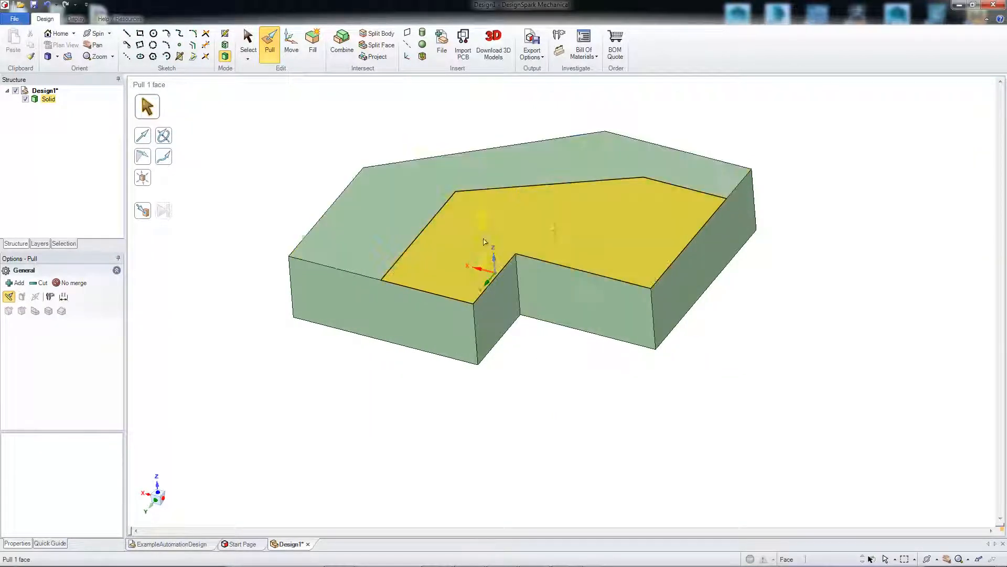
left_click(427, 191)
left_click(477, 228)
left_click(426, 190)
left_click(472, 230)
Step: Pull the outer region of the divided top face upward by about 3.3 mm
left_click(429, 188)
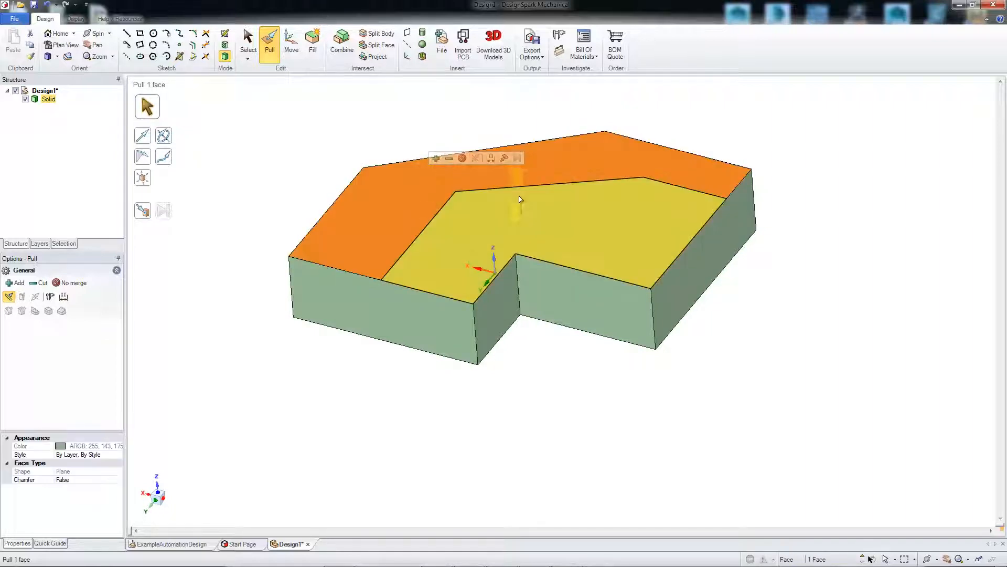
left_click_drag(526, 196, 534, 151)
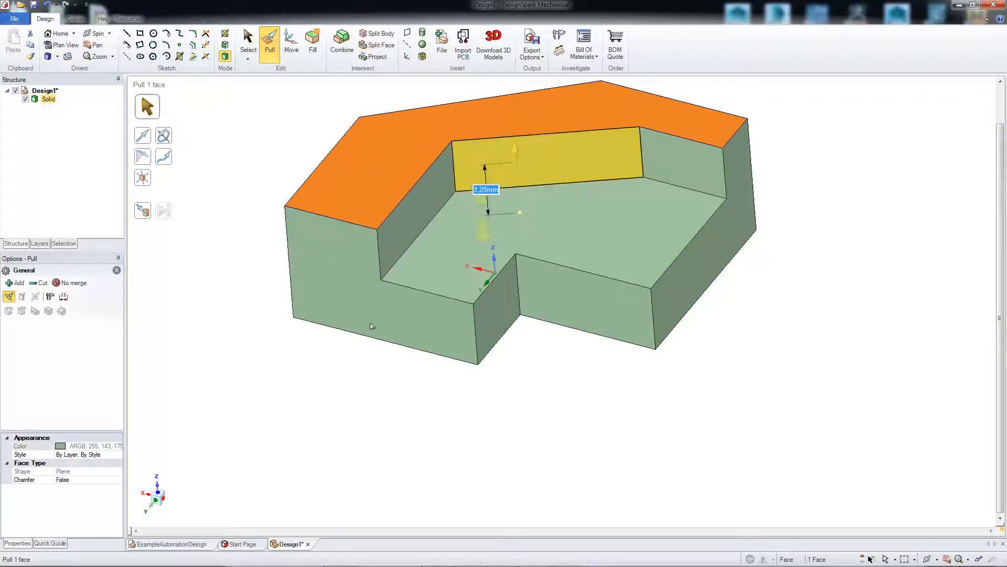
left_click(315, 394)
Step: Pull the outer region down below the inner region to form a lower step around it, and view the result
left_click(527, 117)
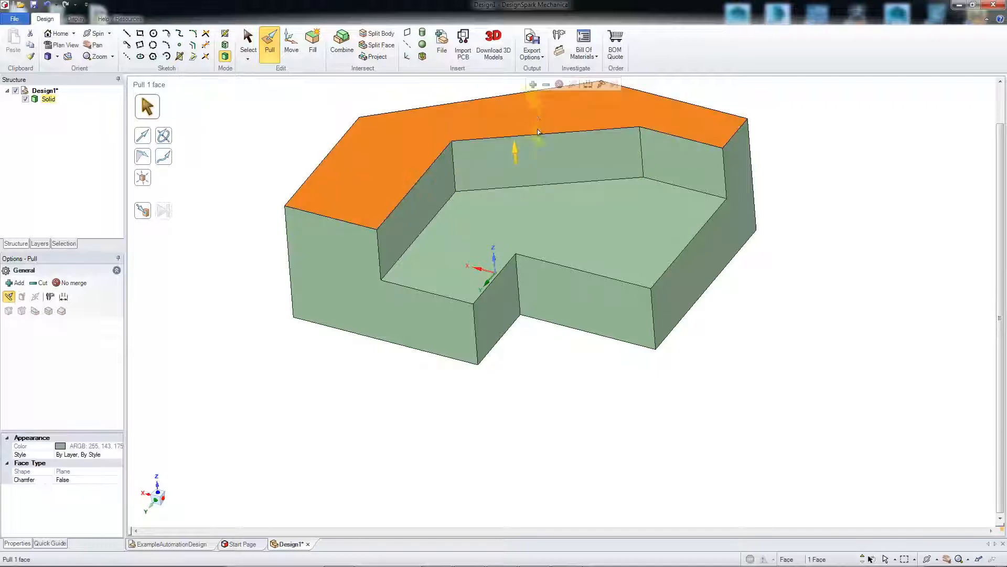
left_click_drag(527, 116, 546, 214)
left_click(501, 125)
middle_click_drag(697, 175, 906, 227)
scroll(806, 190, "down", 3)
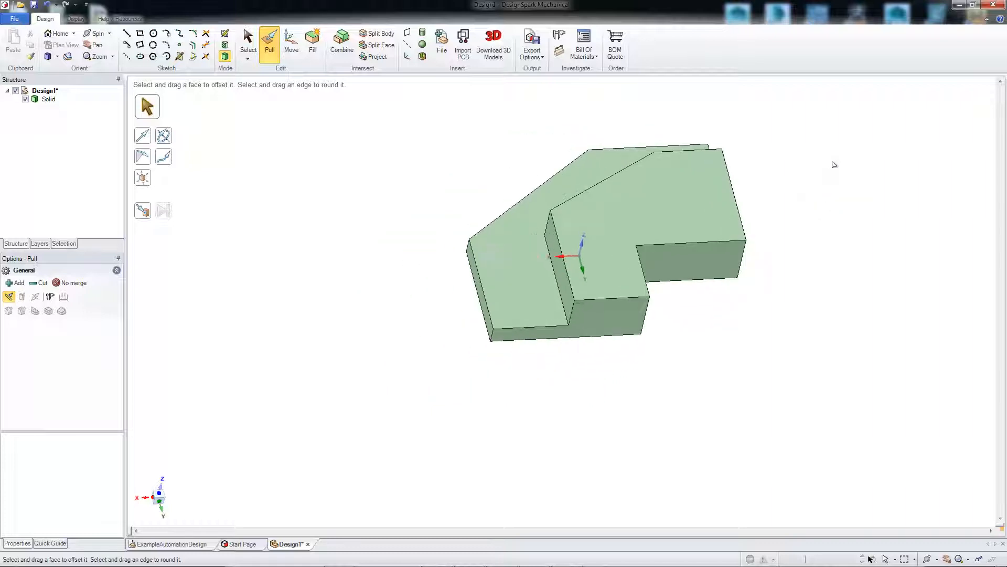
mouse_move(823, 164)
middle_mouse_down()
mouse_move(803, 137)
mouse_move(812, 162)
middle_mouse_up()
Step: Undo the face pulls and the sketched line segments, leaving the undivided top face in sketch mode
key("k")
key("h")
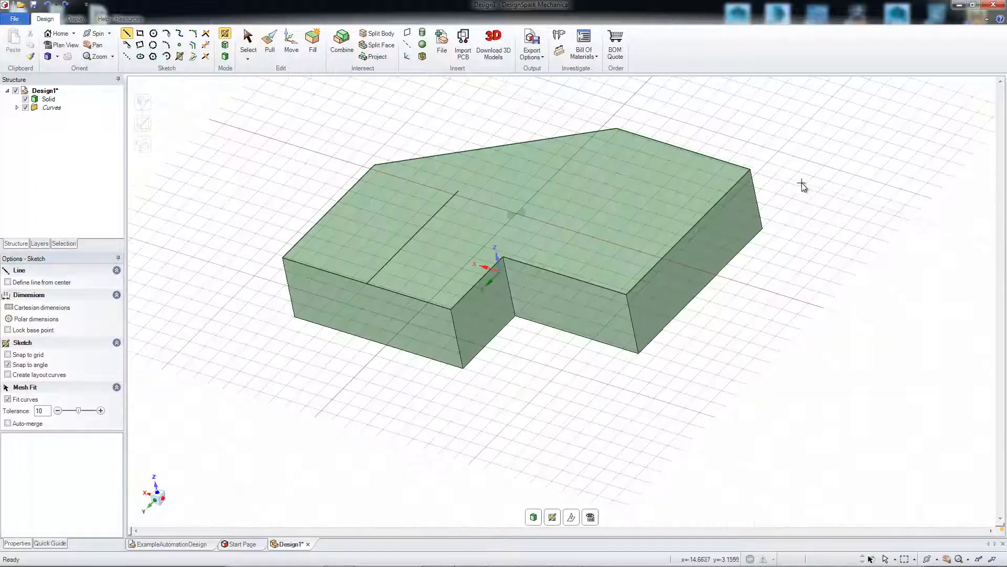
key("ctrl+z")
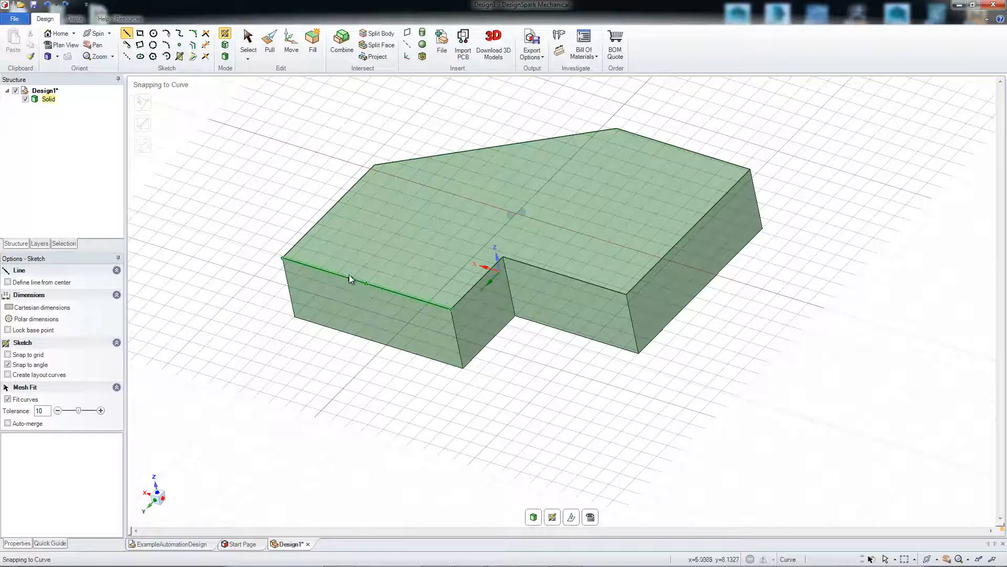
Step: Sketch three connected lines starting inside the top face, short of the front edge, and ending on the side edge with a segment about 7 mm long; return to 3D mode
left_click(374, 256)
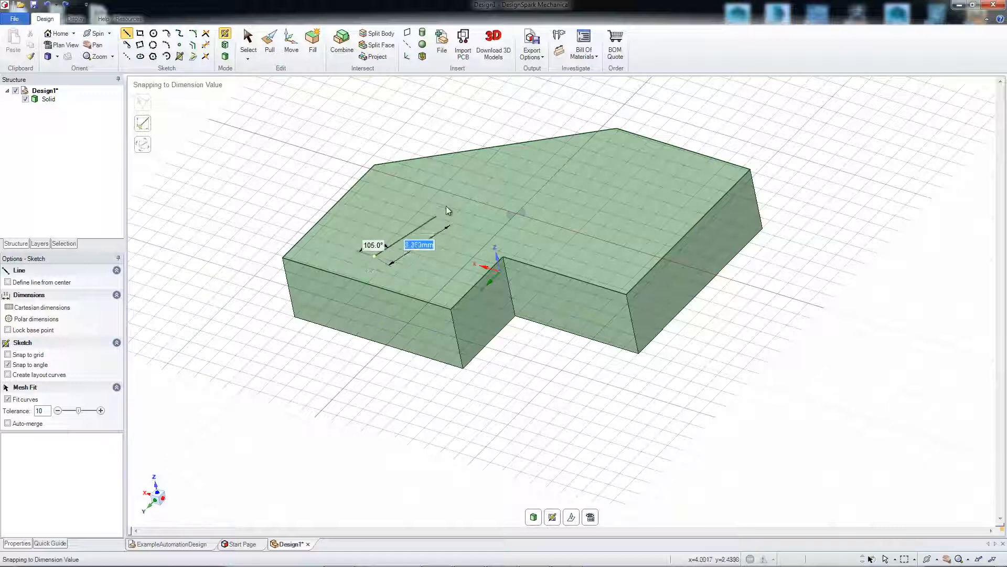
left_click(428, 200)
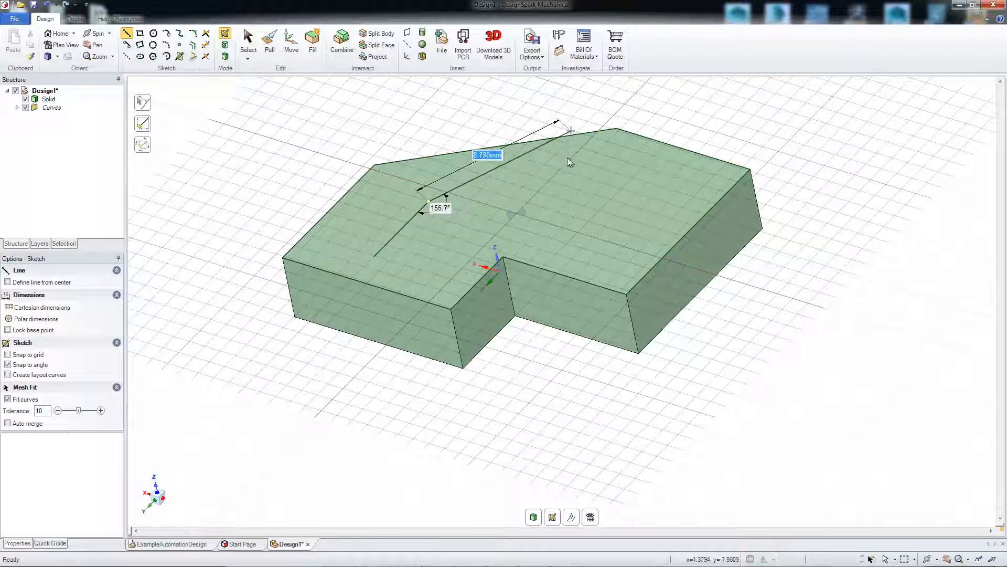
left_click(604, 175)
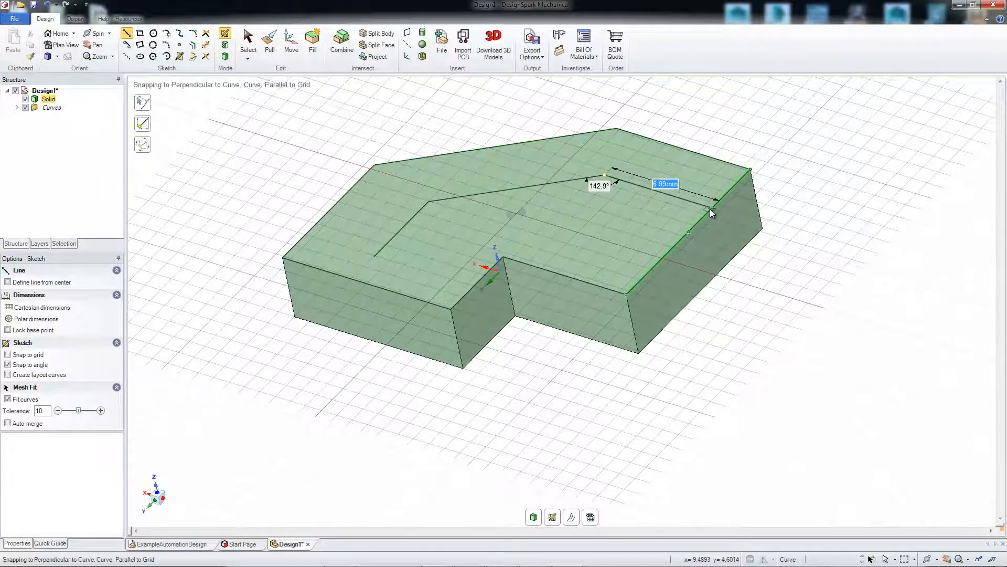
left_click(710, 209)
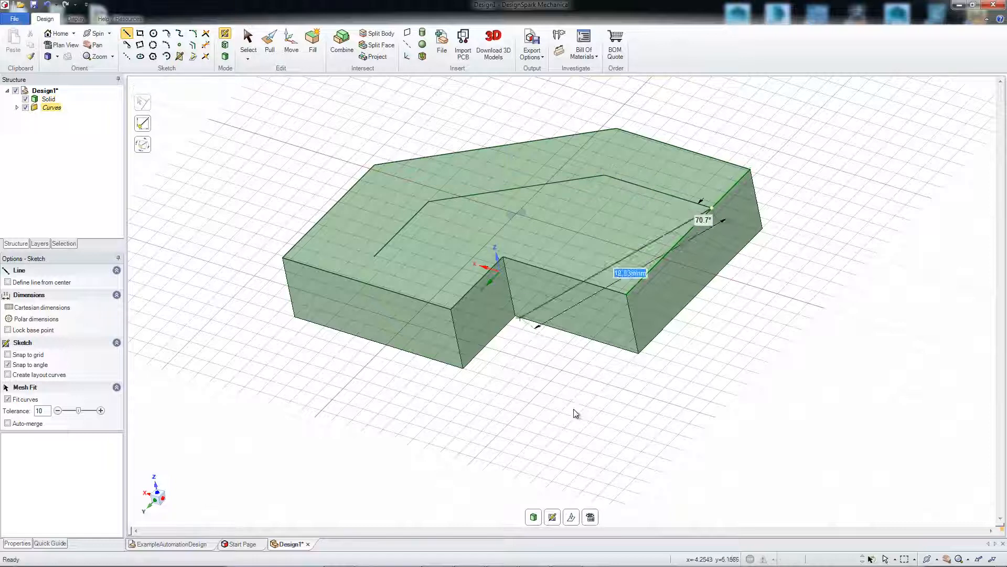
left_click(536, 514)
Step: Examine the top face on both sides of the open line to check whether it is divided into separate regions
left_click(555, 165)
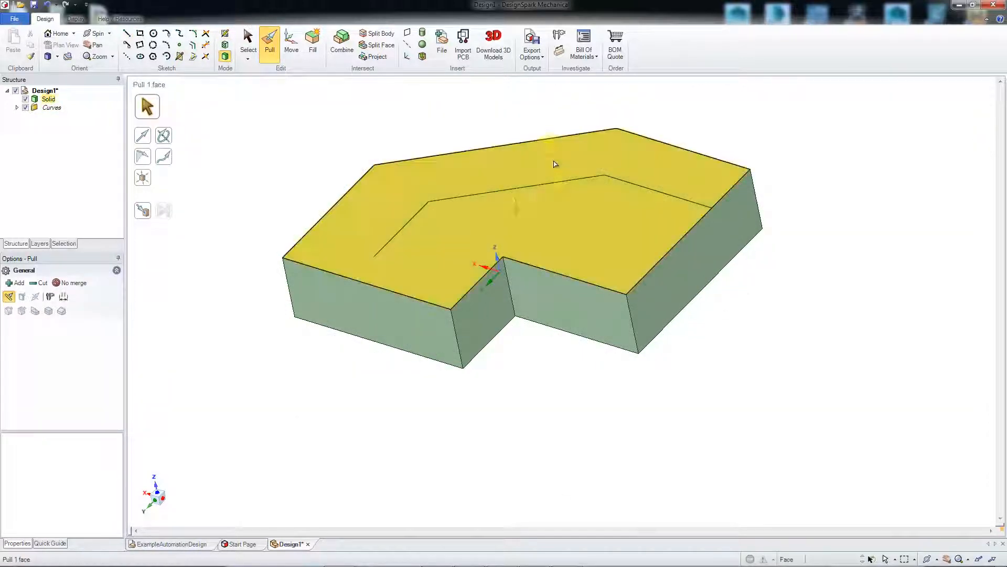
key("Escape")
left_click(472, 218)
left_click(658, 192)
left_click(648, 183)
left_click(379, 286)
key("Escape")
left_click(455, 216)
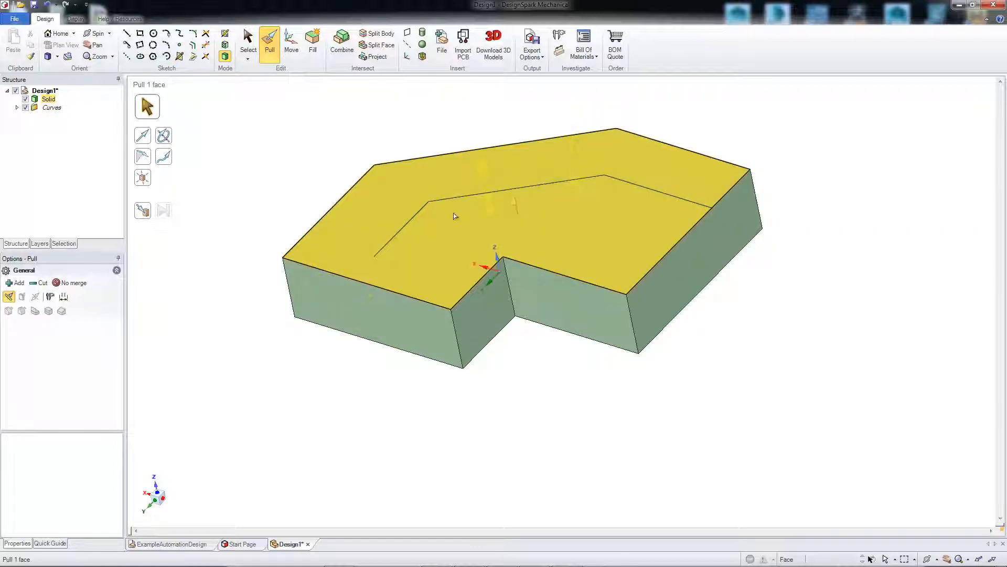
left_click(406, 223)
left_click(400, 211)
left_click(283, 327)
left_click(434, 180)
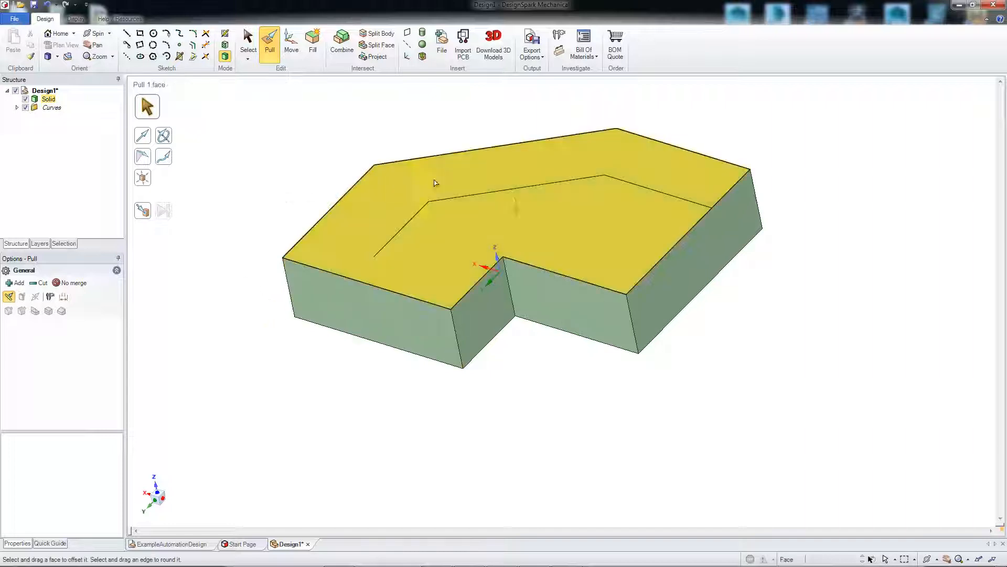
left_click(478, 126)
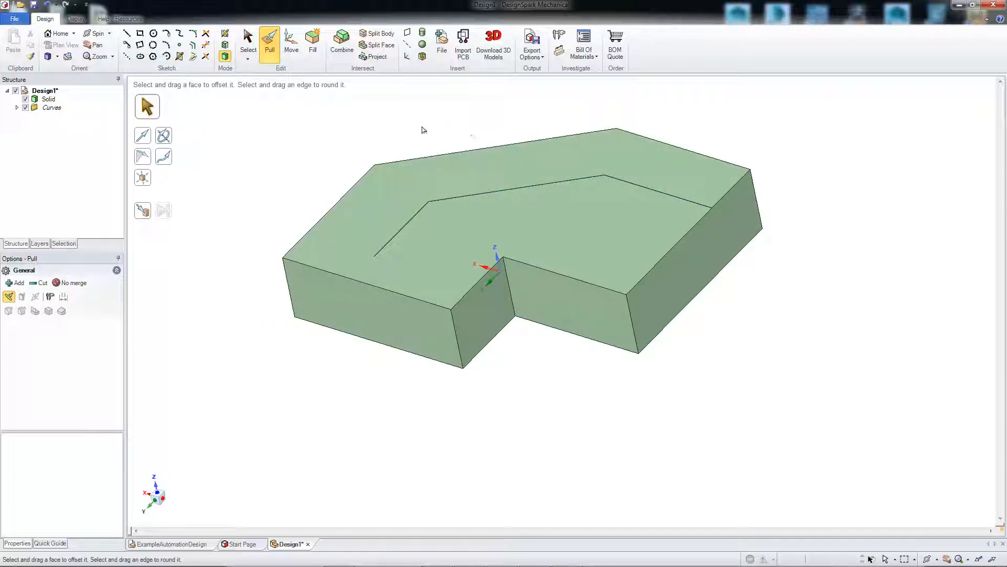
Step: Examine the open line's individual segments, its Curves entry and the top face as separate Pull targets
middle_click_drag(424, 123, 447, 144)
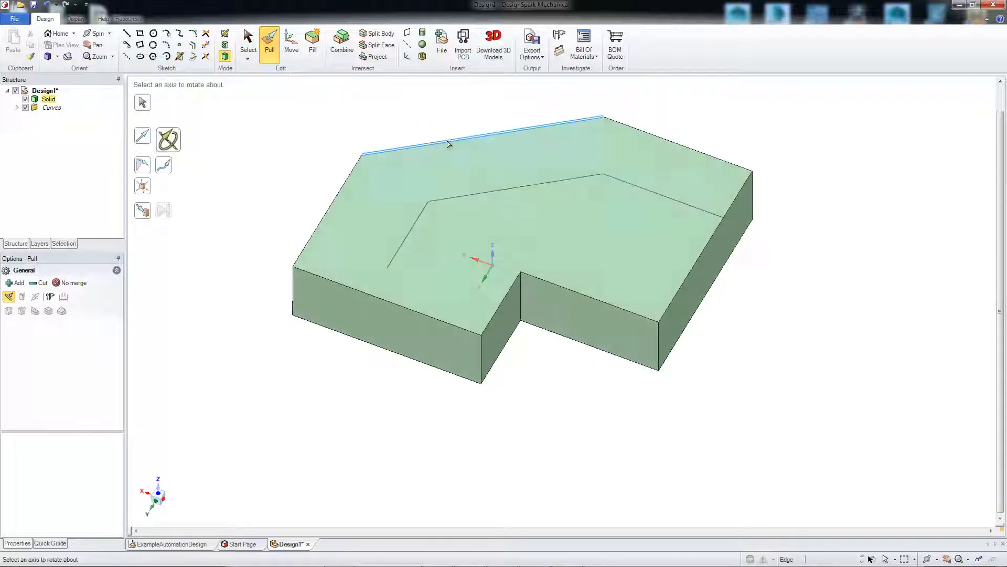
left_click(437, 187)
left_click(622, 208)
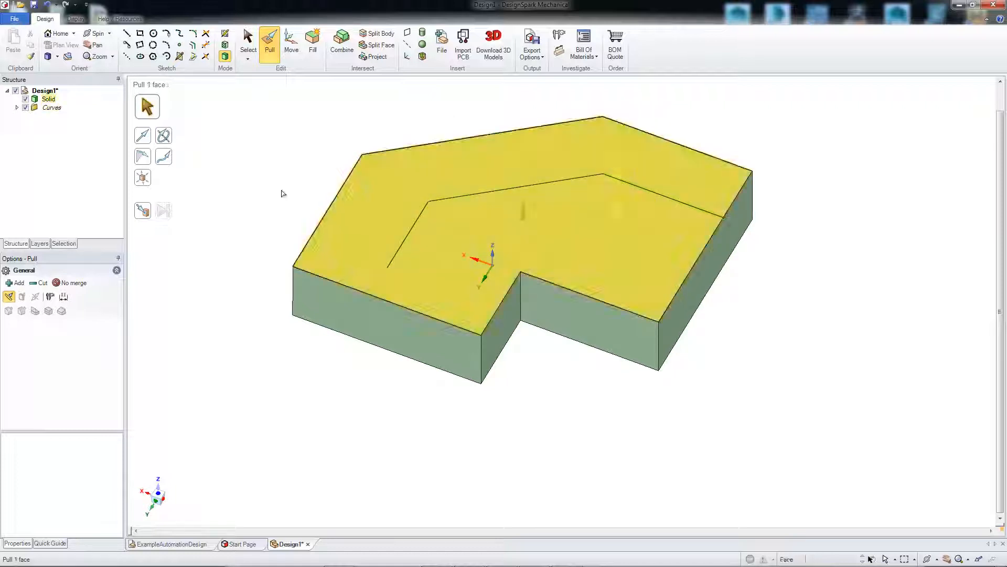
left_click(282, 193)
left_click(620, 167)
left_click(200, 119)
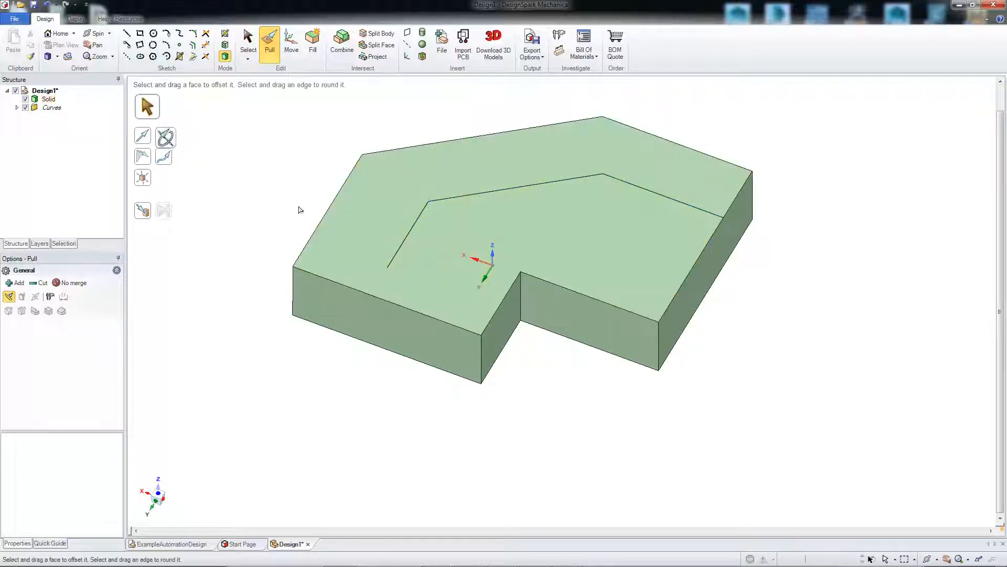
left_click(388, 273)
left_click(770, 249)
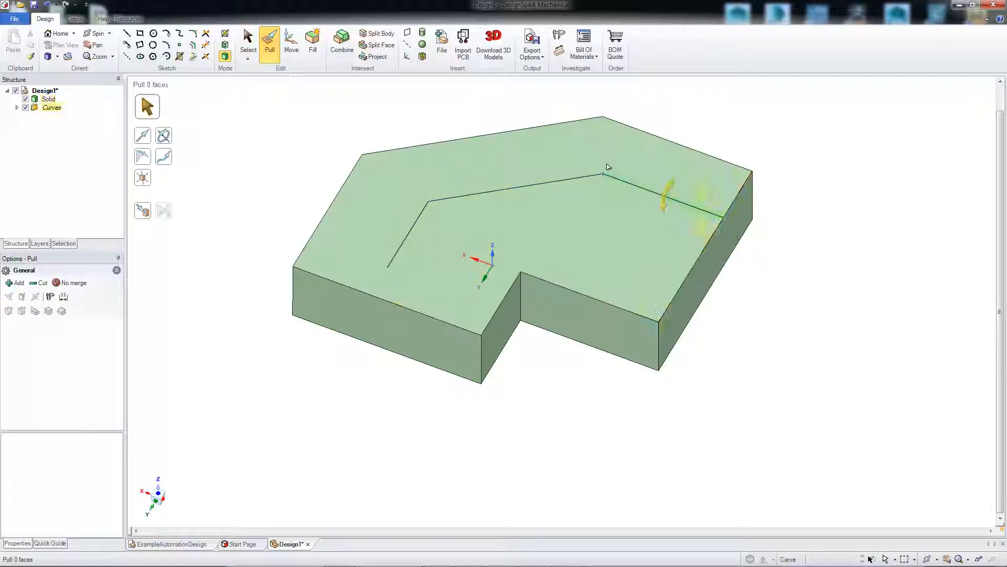
left_click(548, 173)
left_click(226, 144)
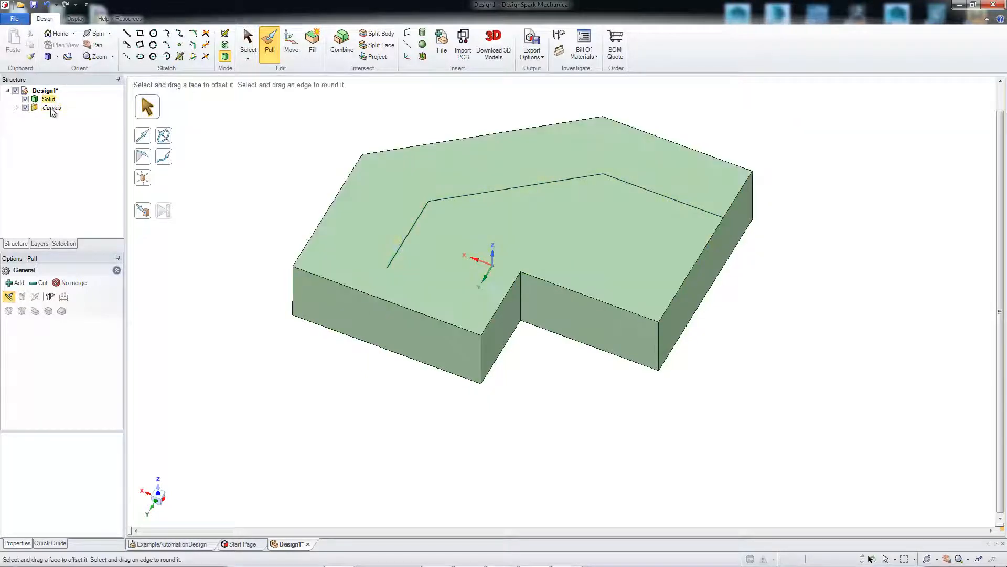
left_click(447, 192)
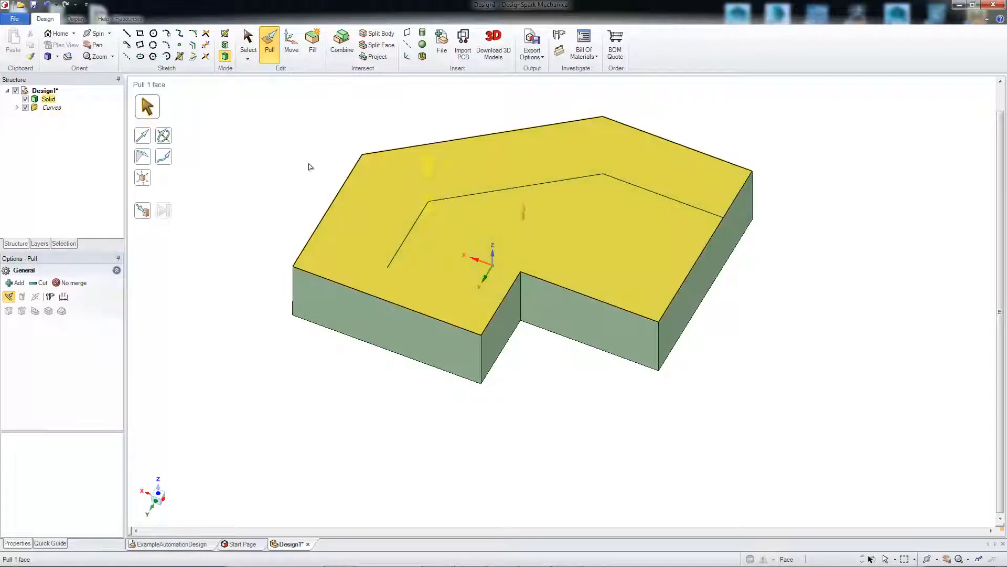
left_click(198, 149)
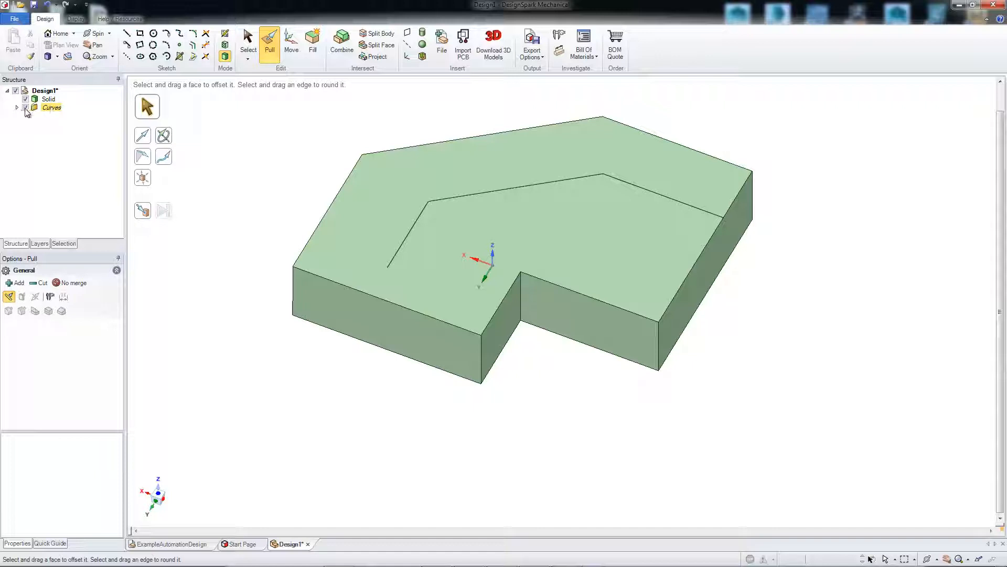
left_click(379, 219)
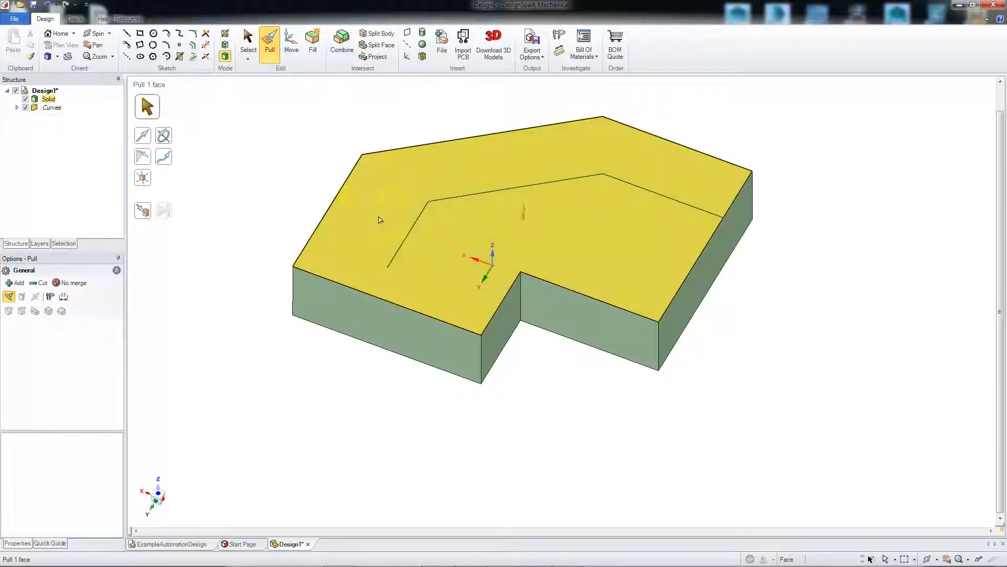
Step: Hide and show the sketched curves, and check the front edge, top face and line segment nearest the front as Pull targets
left_click(359, 290)
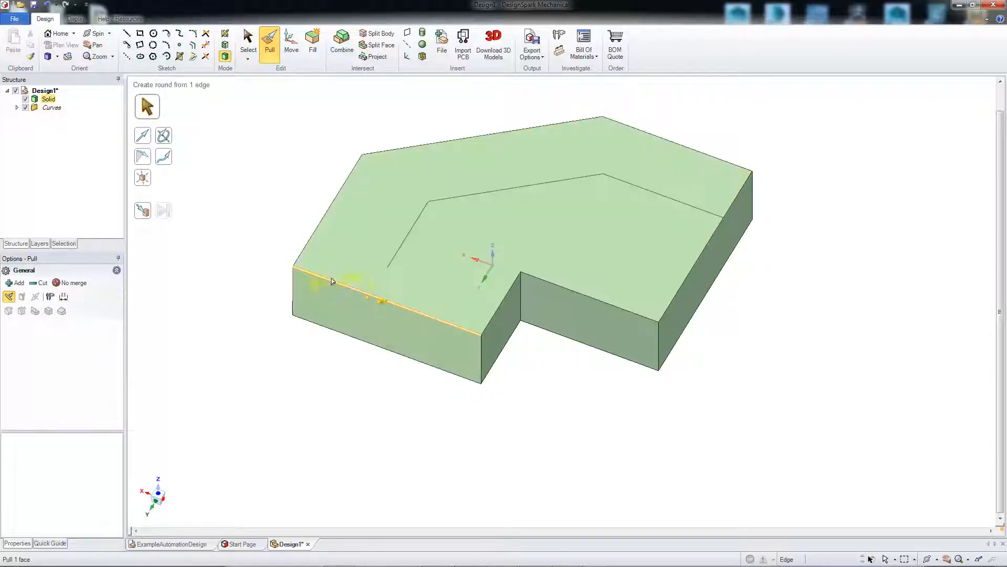
left_click(334, 273)
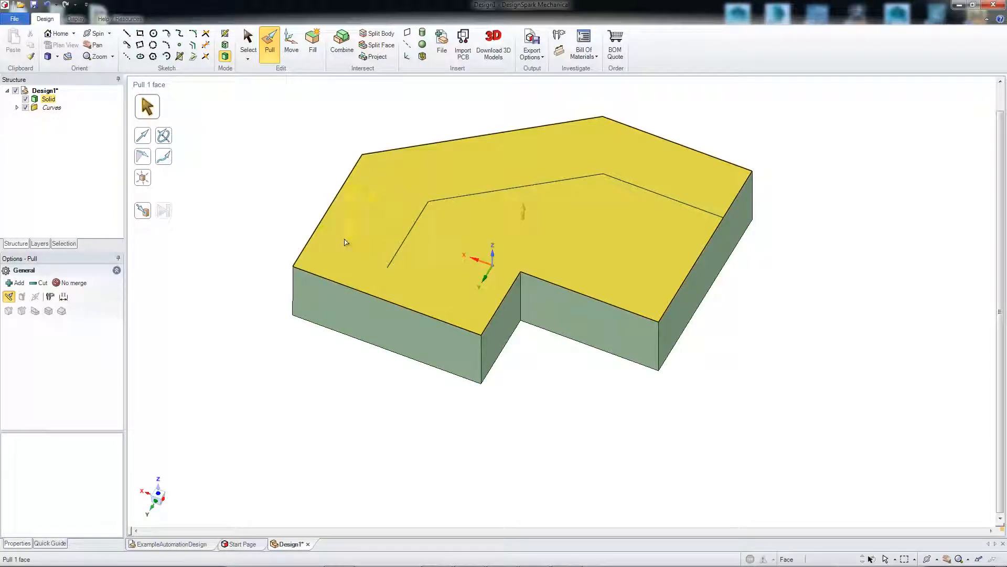
left_click(26, 107)
left_click(26, 108)
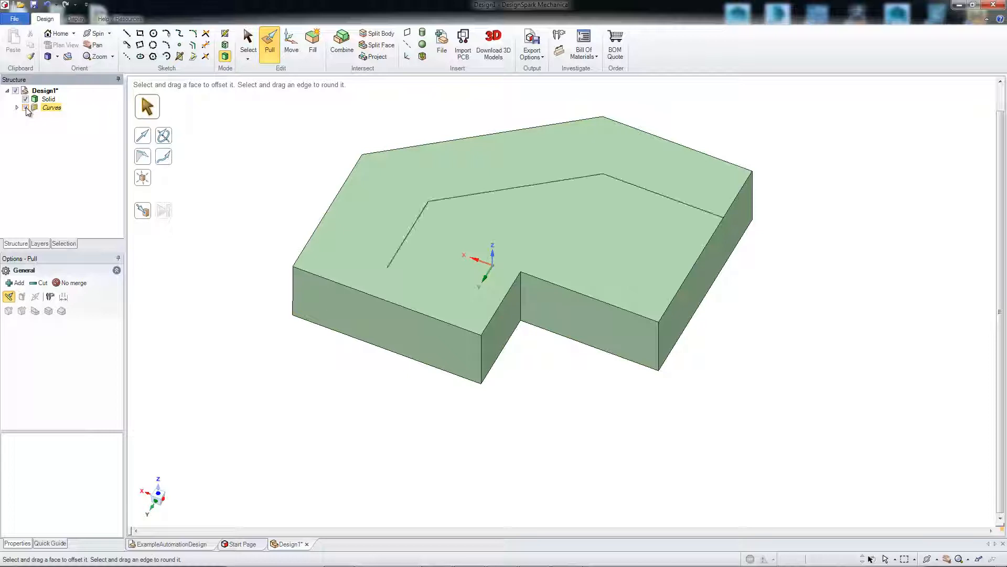
left_click(405, 224)
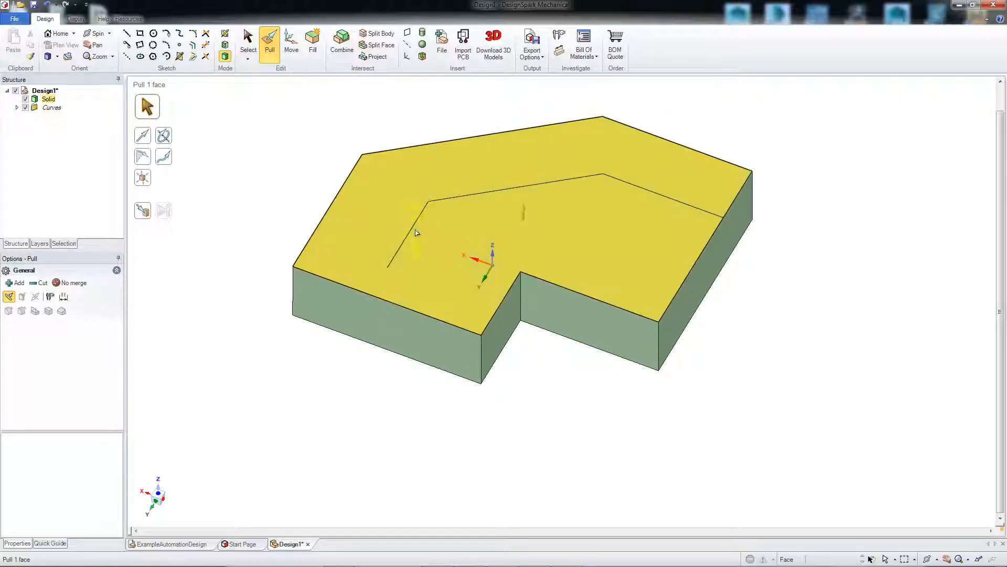
left_click(415, 230)
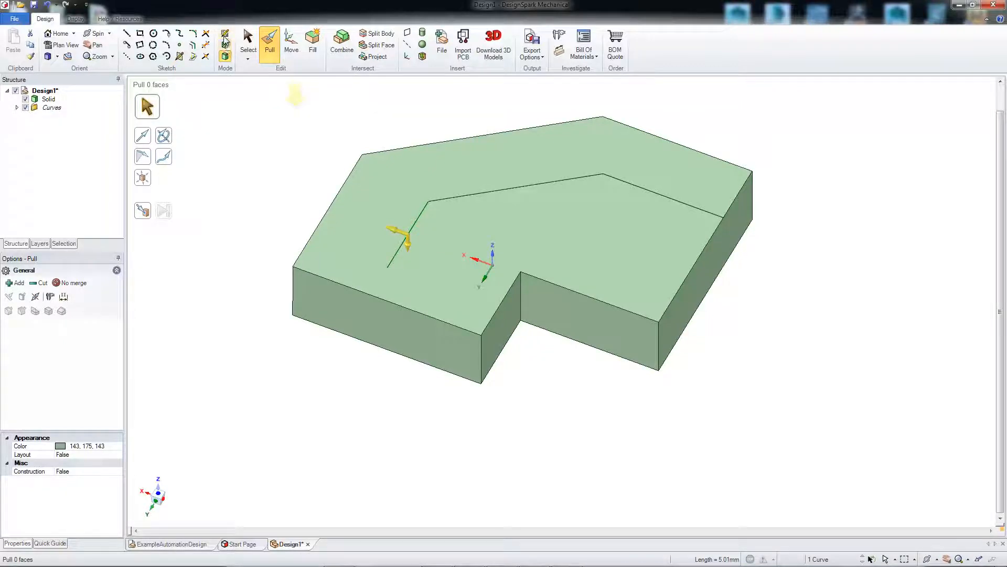
Step: Return to sketch mode and move the open line's free endpoint about 4 mm so that it crosses the front edge
left_click(225, 35)
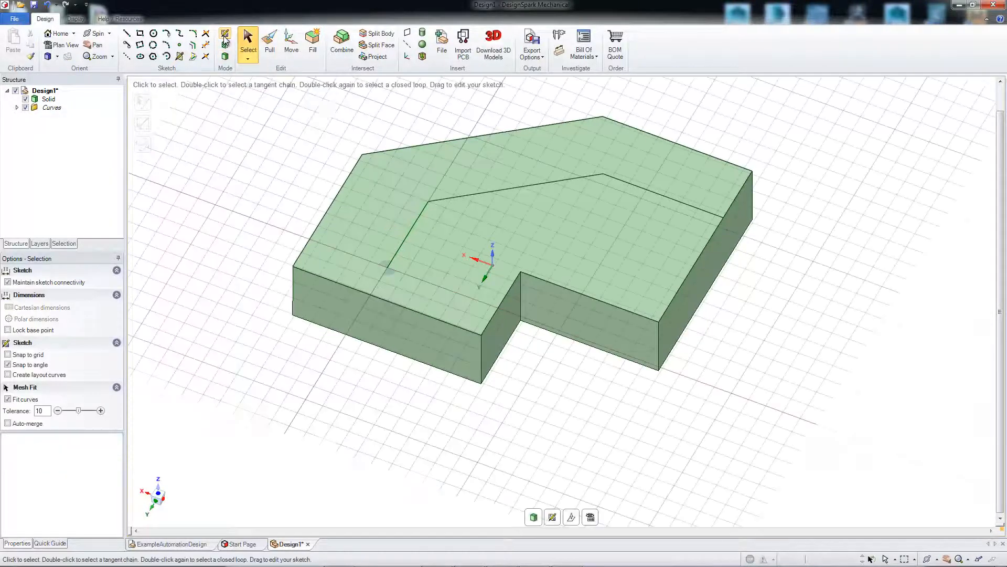
left_click(388, 267)
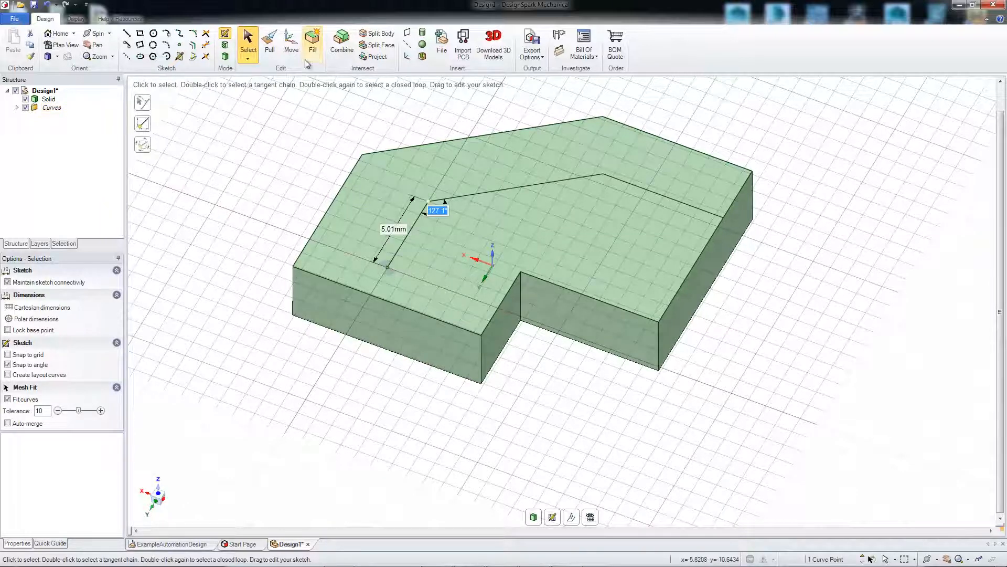
left_click(290, 49)
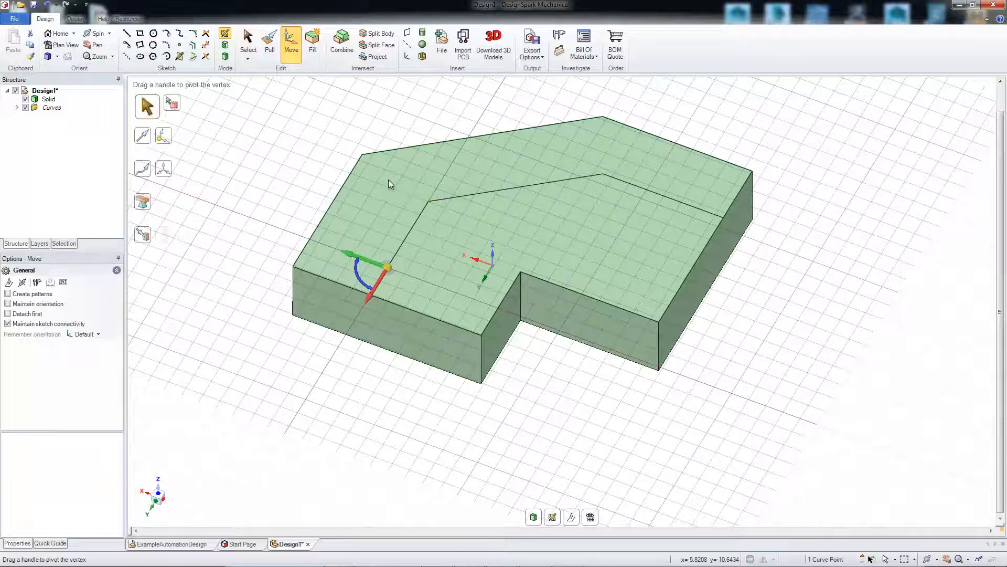
scroll(380, 284, "up", 2)
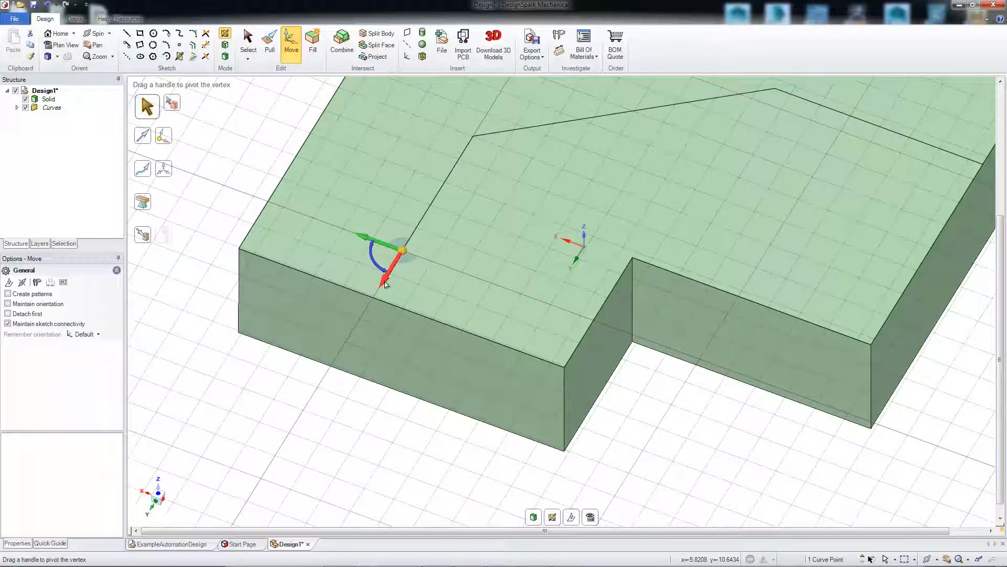
left_click_drag(391, 270, 304, 365)
scroll(399, 258, "down", 1)
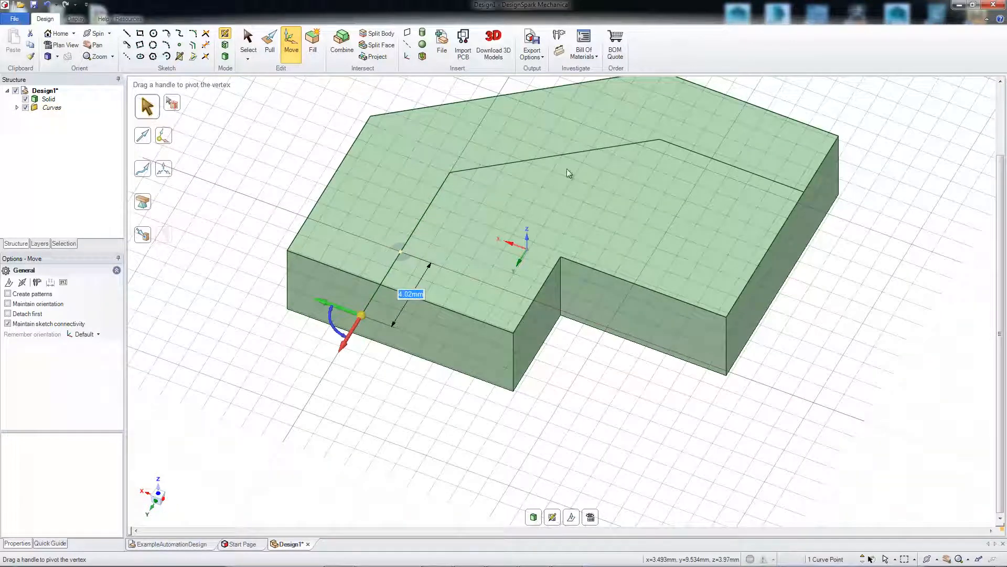
left_click(247, 203)
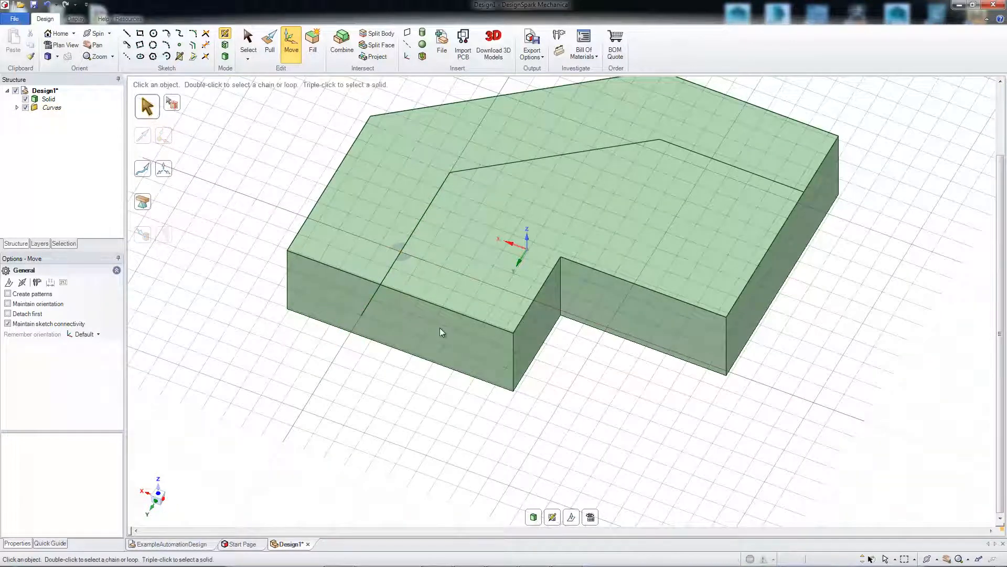
middle_click_drag(407, 396, 373, 409)
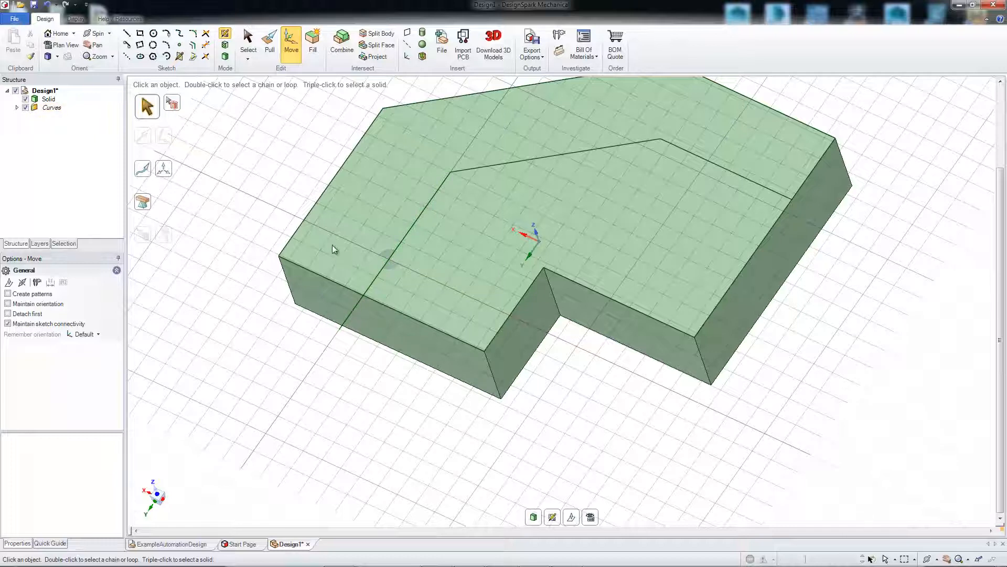
Step: Trim away the overhang past the front edge and the first two line segments, keeping only the segment reaching the side edge
left_click(206, 46)
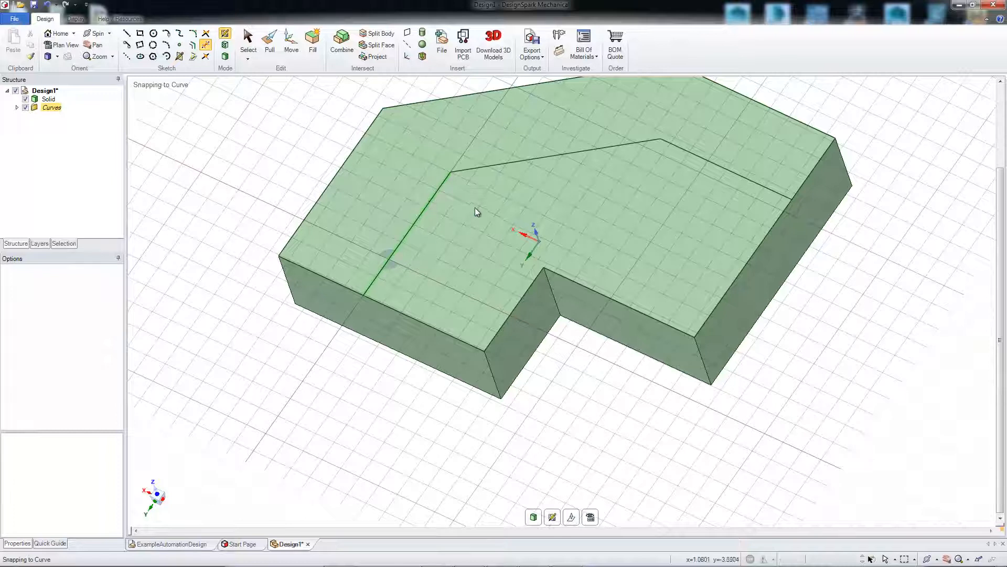
left_click(435, 195)
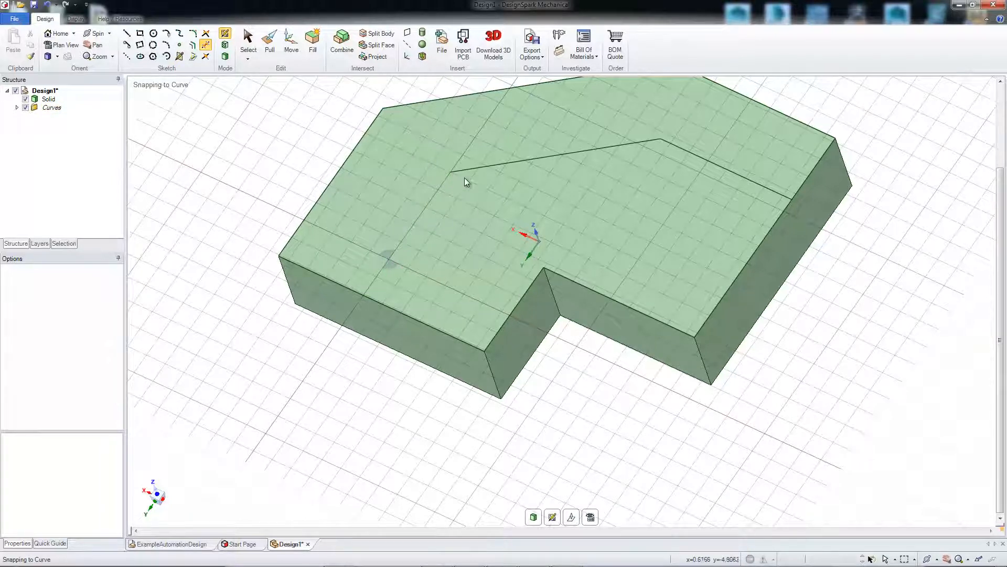
left_click(509, 163)
Step: Sketch two connected lines from the remaining segment's inner end to the front edge and return to 3D mode
left_click(128, 33)
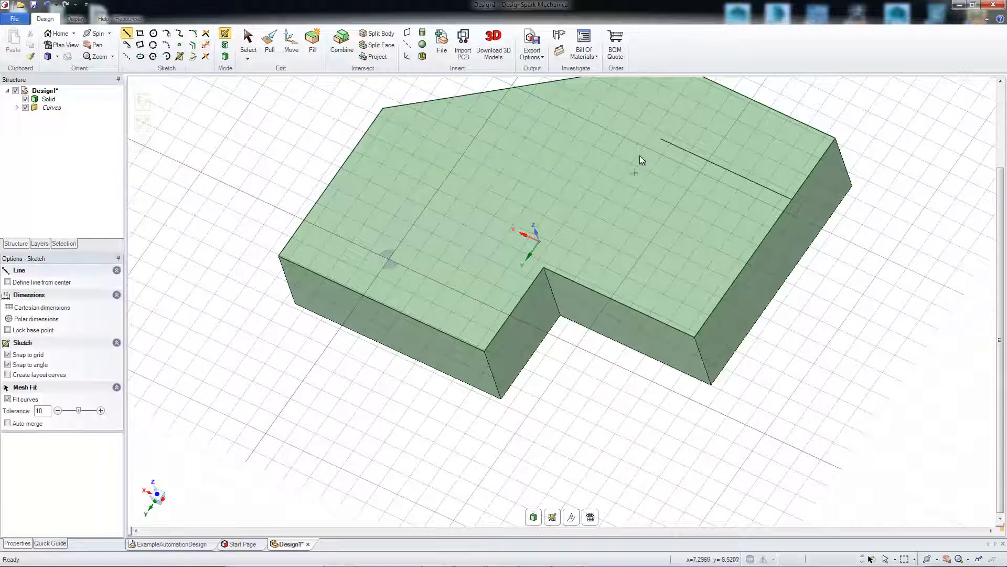
left_click(658, 139)
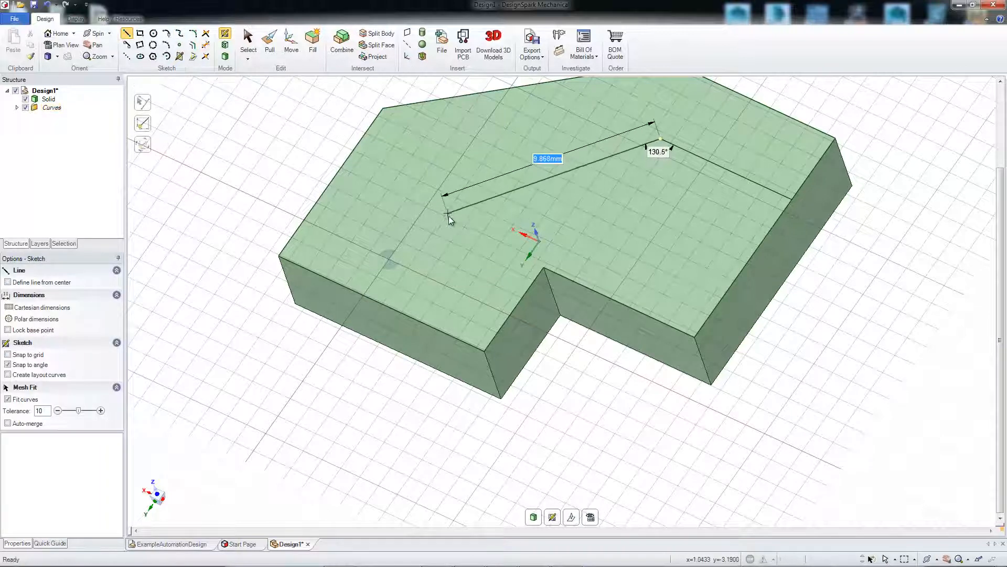
left_click(466, 236)
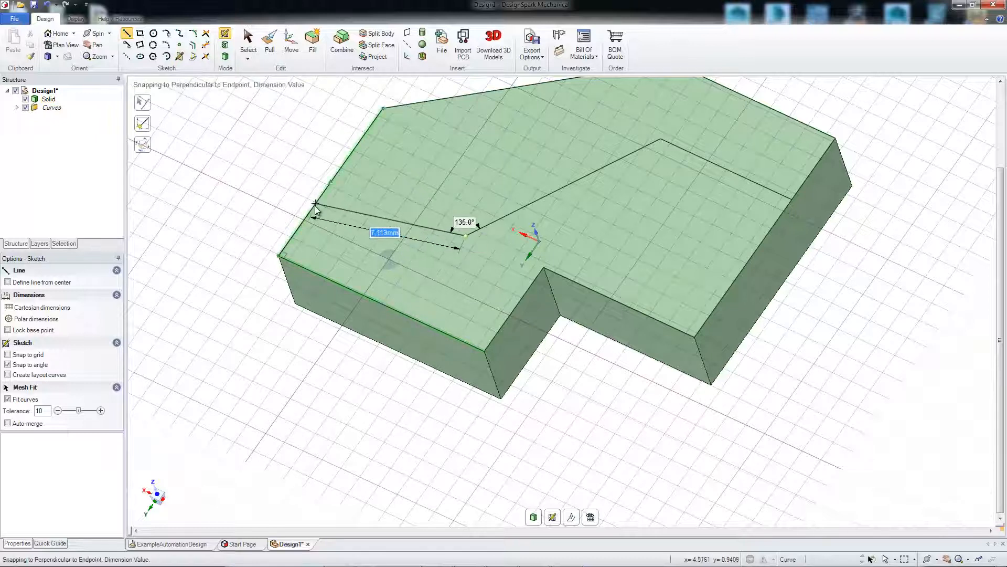
left_click(411, 314)
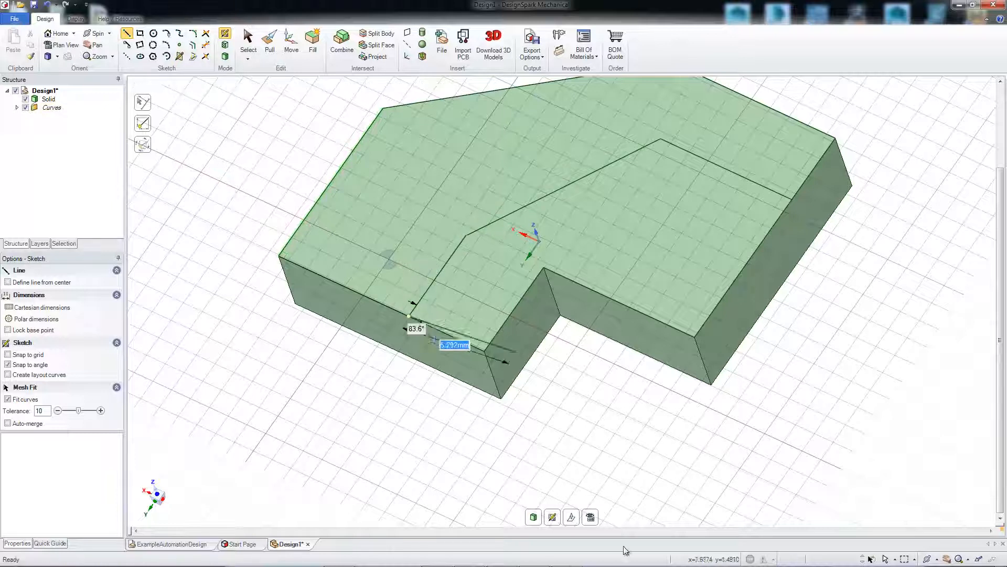
left_click(534, 517)
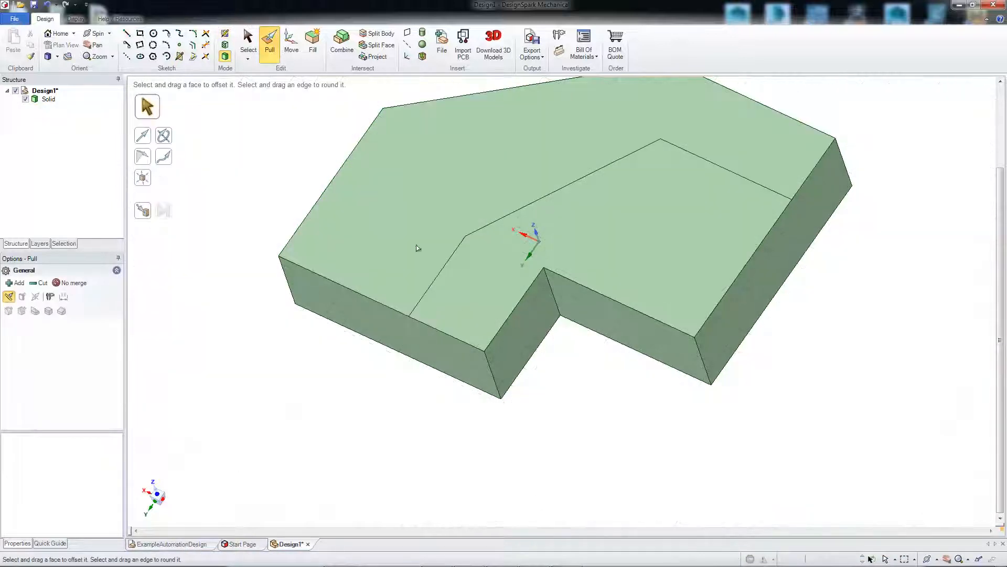
Step: Pull the rear region of the divided top face upward to raise it above the front region
left_click(423, 168)
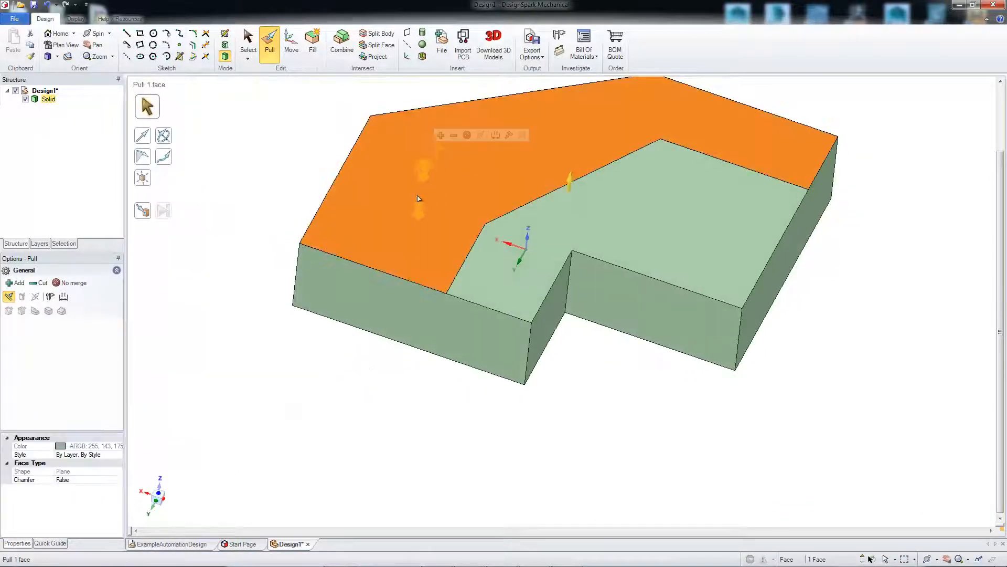
left_click_drag(423, 168, 443, 128)
left_click(286, 338)
scroll(284, 342, "down", 2)
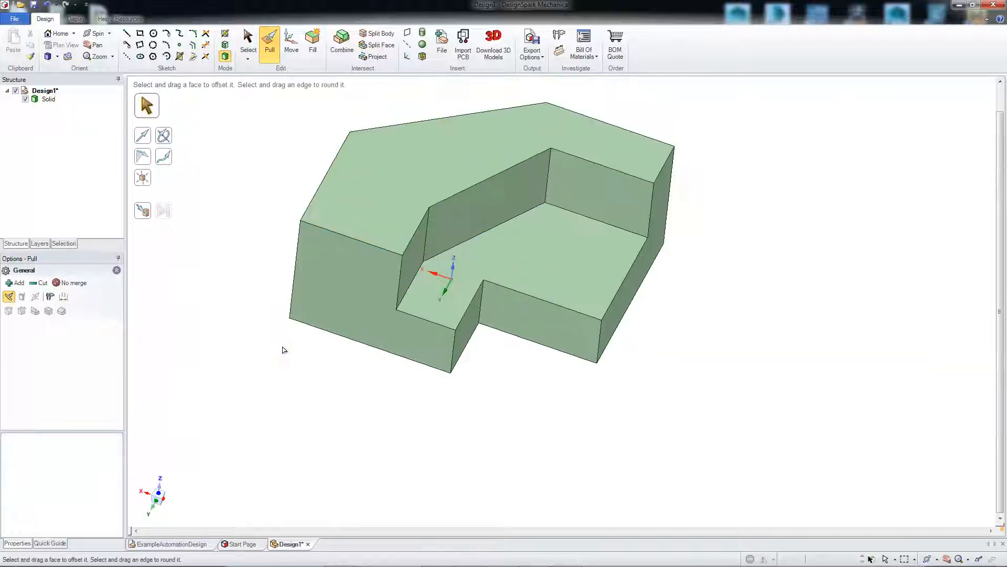
middle_click_drag(258, 344, 245, 337)
middle_click_drag(254, 233, 283, 166)
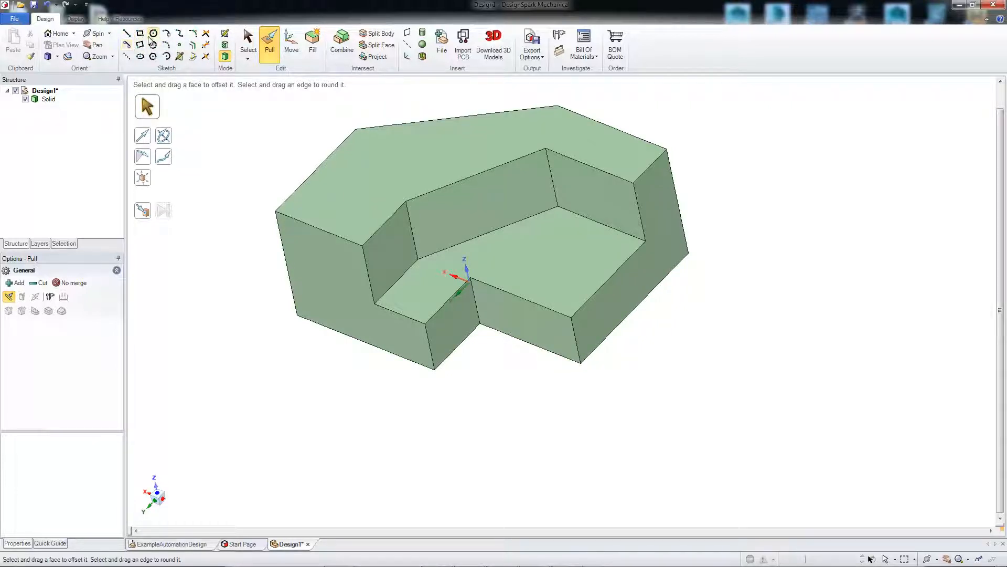
Step: Sketch a rectangle about 3.2 by 2.2 mm on the raised top face
left_click(337, 197)
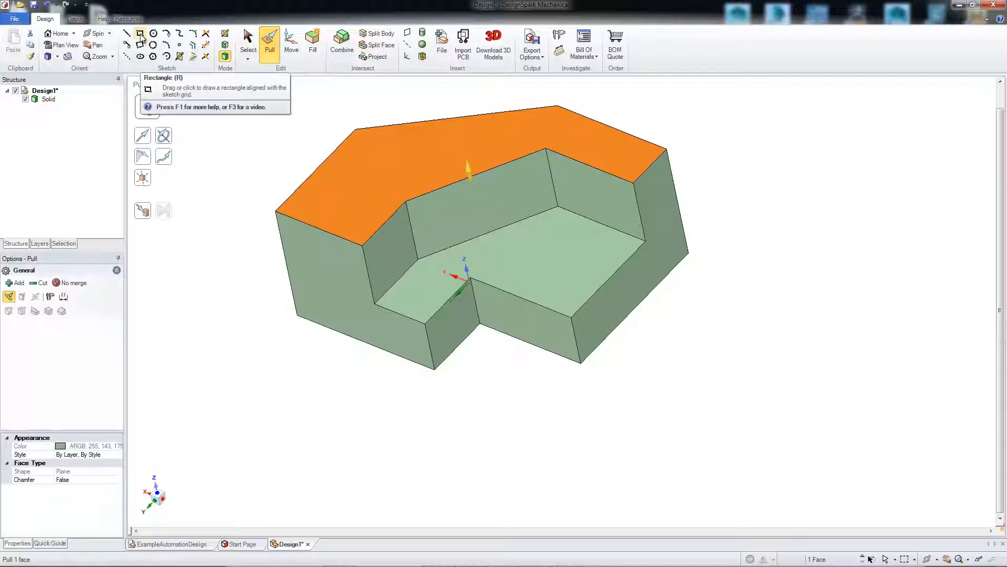
left_click(140, 33)
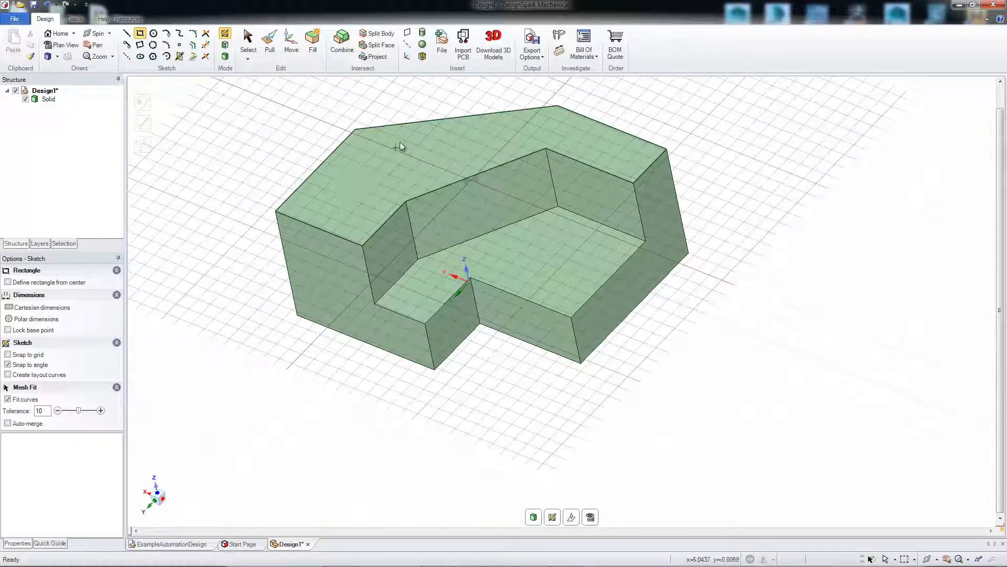
left_click(422, 180)
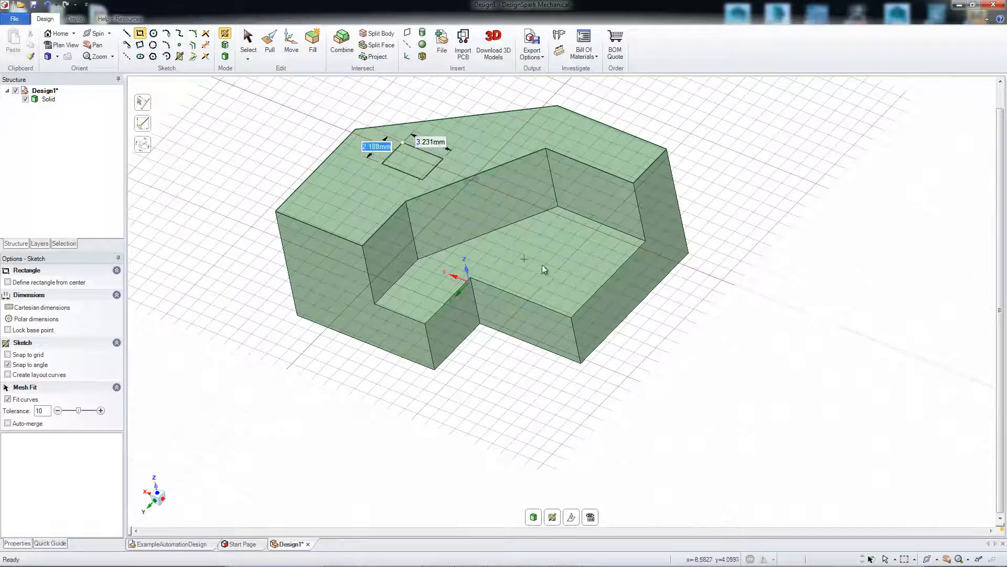
Step: Sketch a second, smaller rectangle about 2.5 by 1.5 mm on the raised face, beside the first one
middle_click_drag(630, 377, 662, 309)
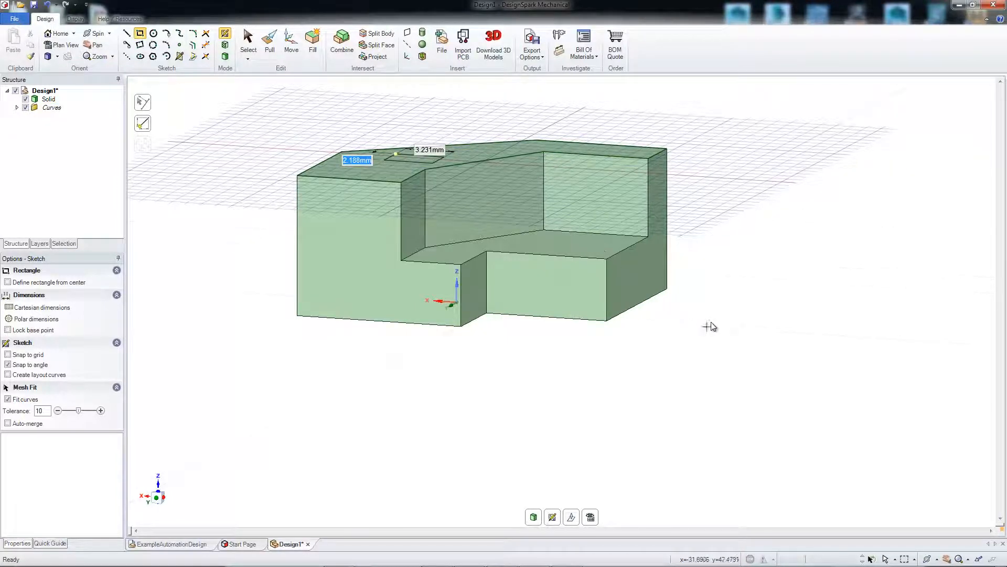
middle_click_drag(710, 322, 704, 353)
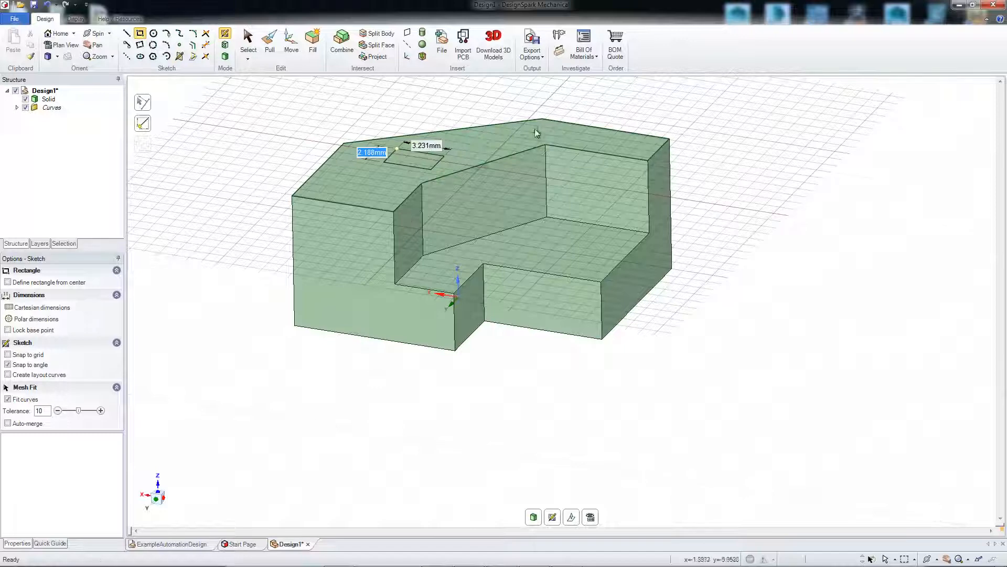
middle_click_drag(514, 129, 551, 222)
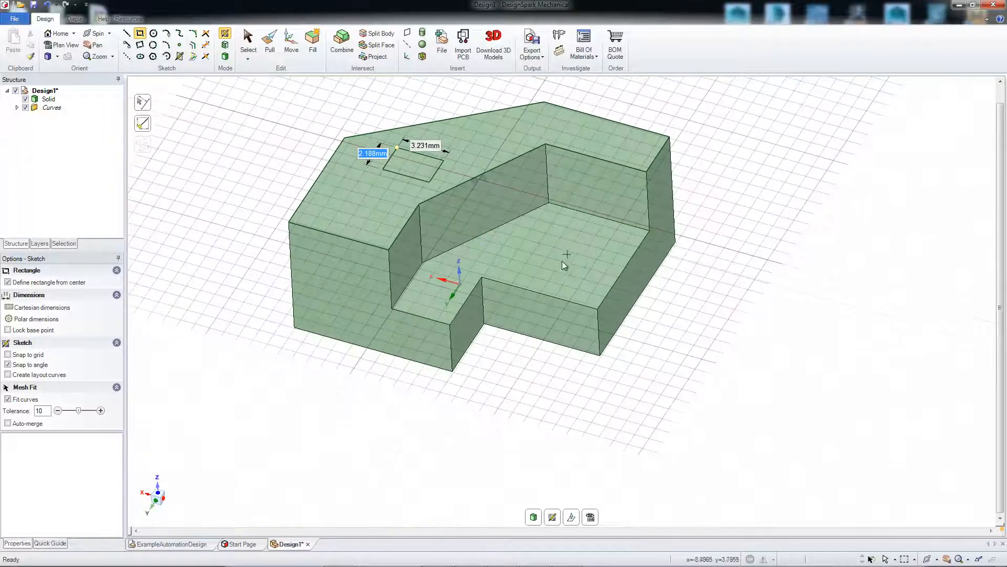
left_click(480, 128)
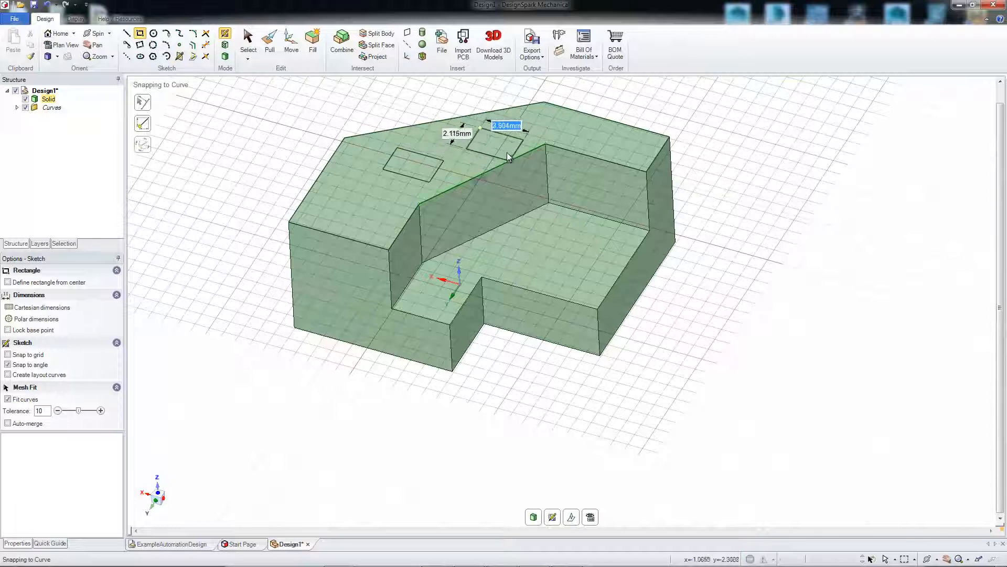
key("Tab")
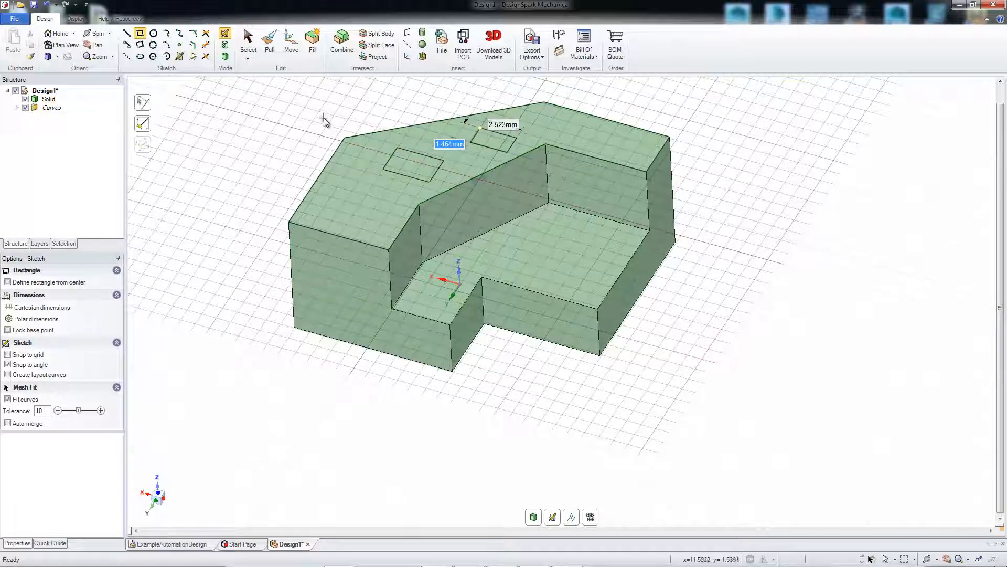
scroll(326, 118, "up", 2)
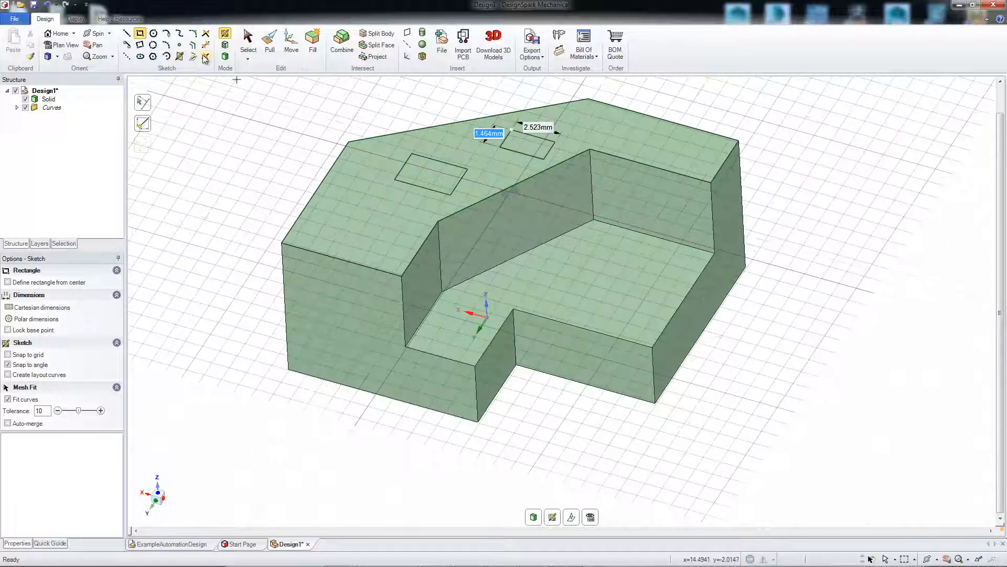
Step: Sketch a circle about 4.9 mm in diameter on the raised face, between the first rectangle and the front edge
left_click(153, 33)
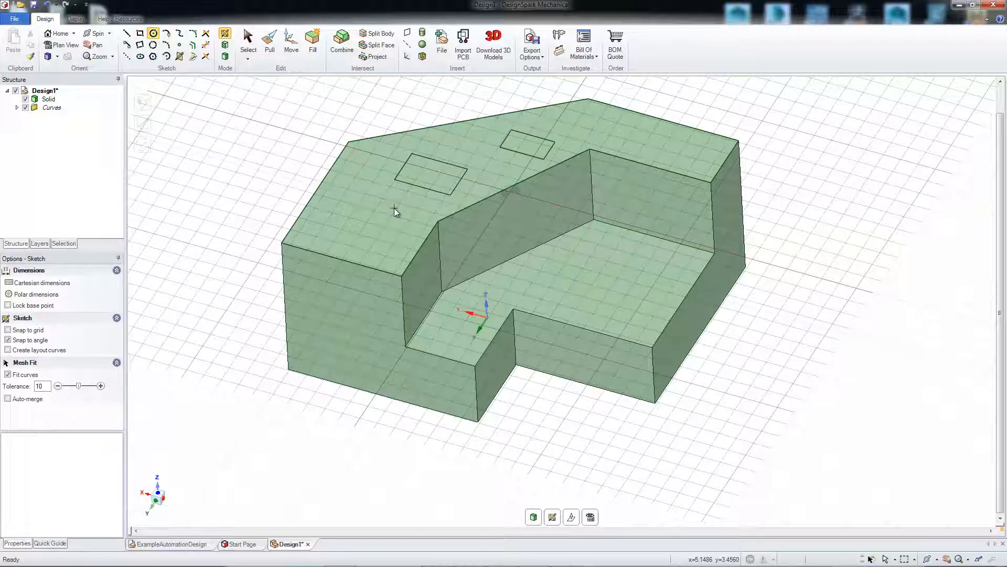
left_click(354, 231)
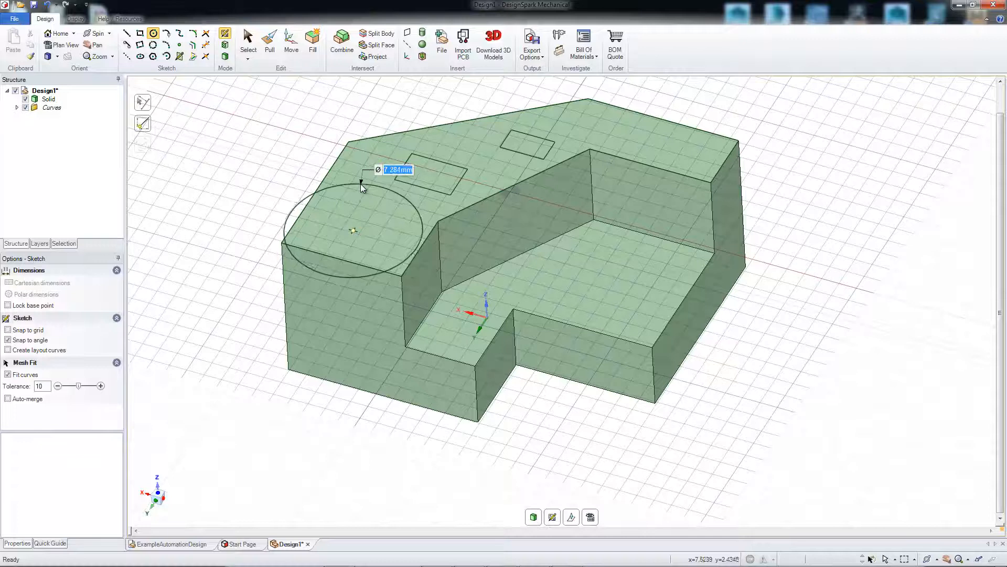
left_click(399, 246)
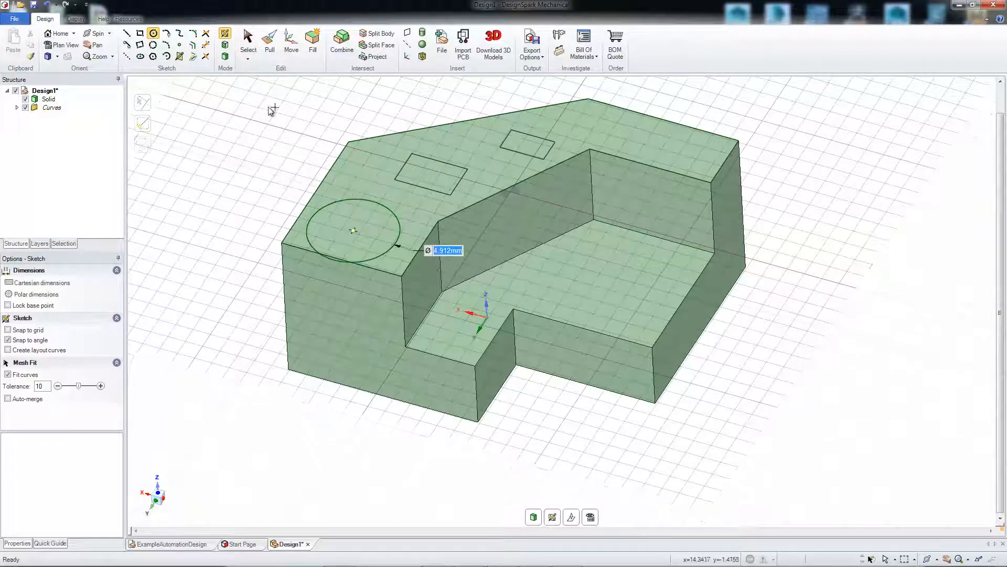
Step: Sketch an open spline on the raised face from the large circle's edge, curving around the larger rectangle to the outer rear edge
left_click(180, 34)
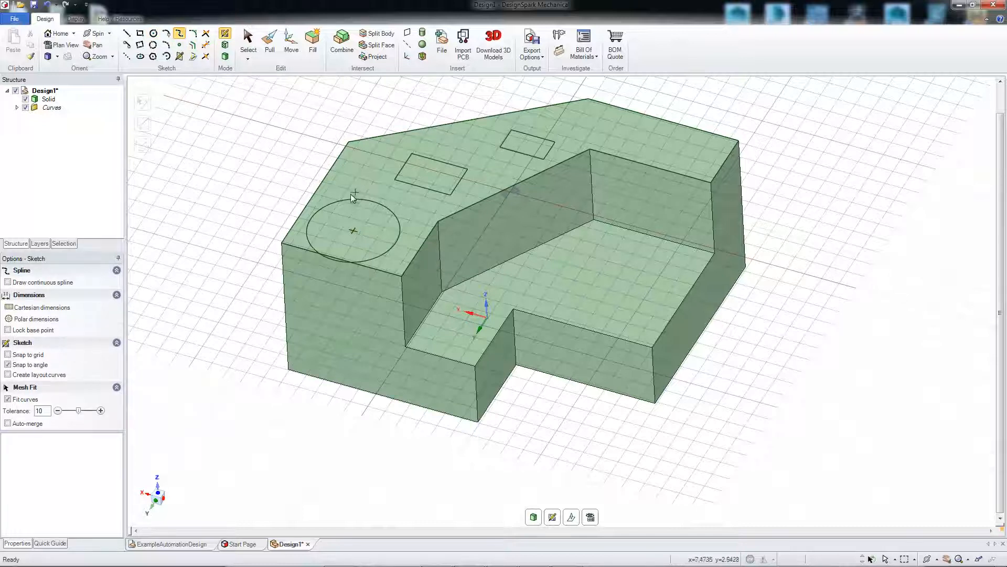
left_click(315, 213)
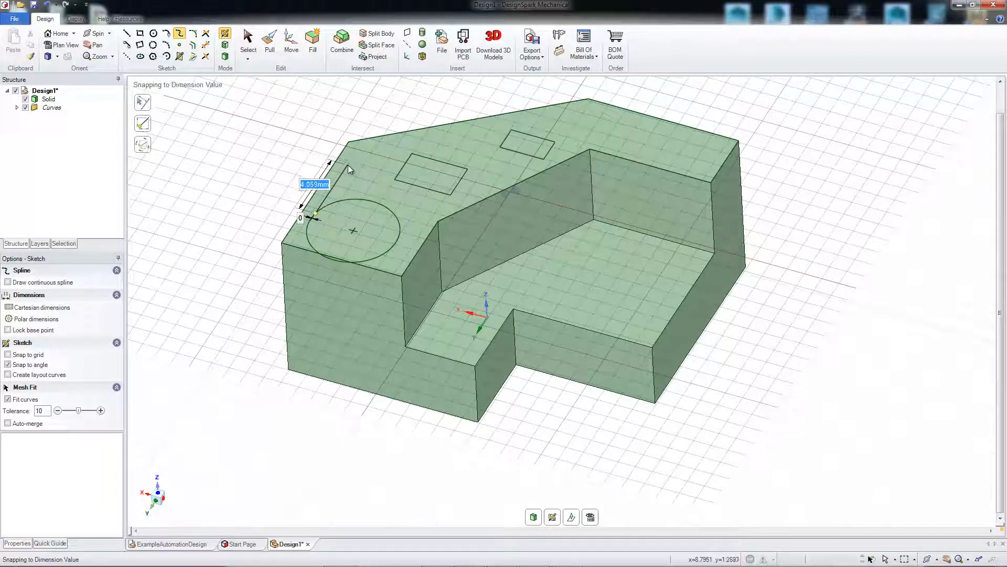
left_click(347, 165)
left_click(395, 145)
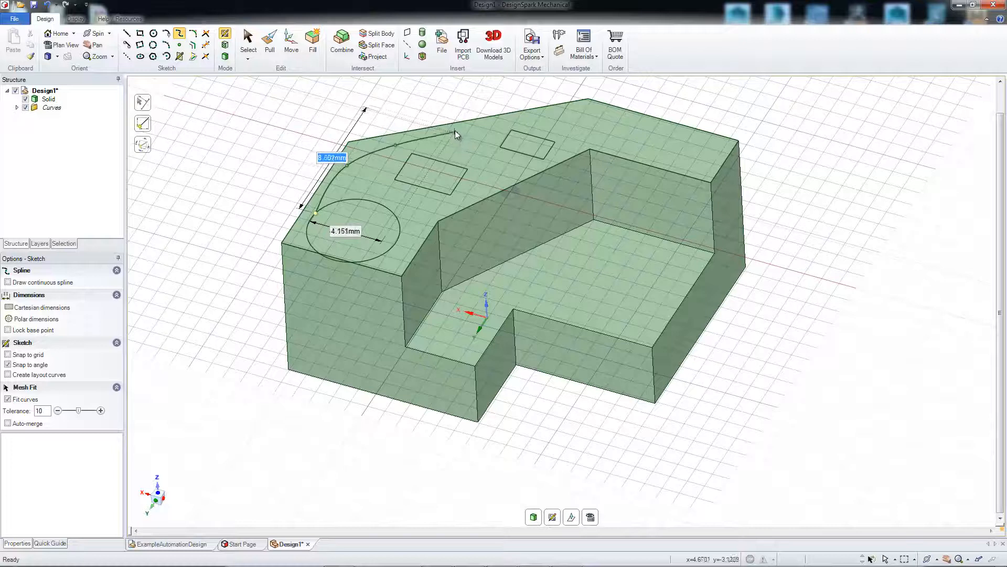
left_click(472, 133)
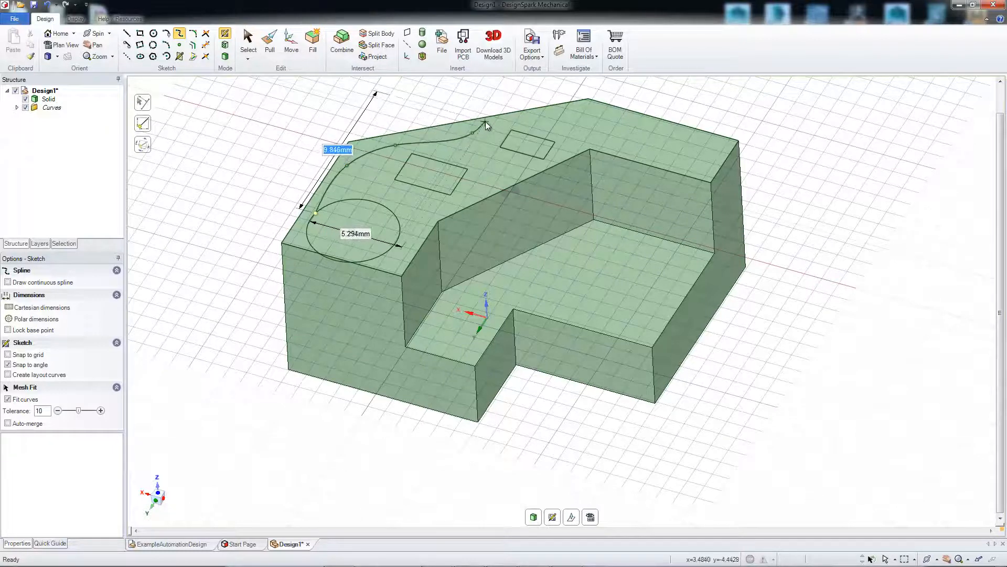
left_click(486, 117)
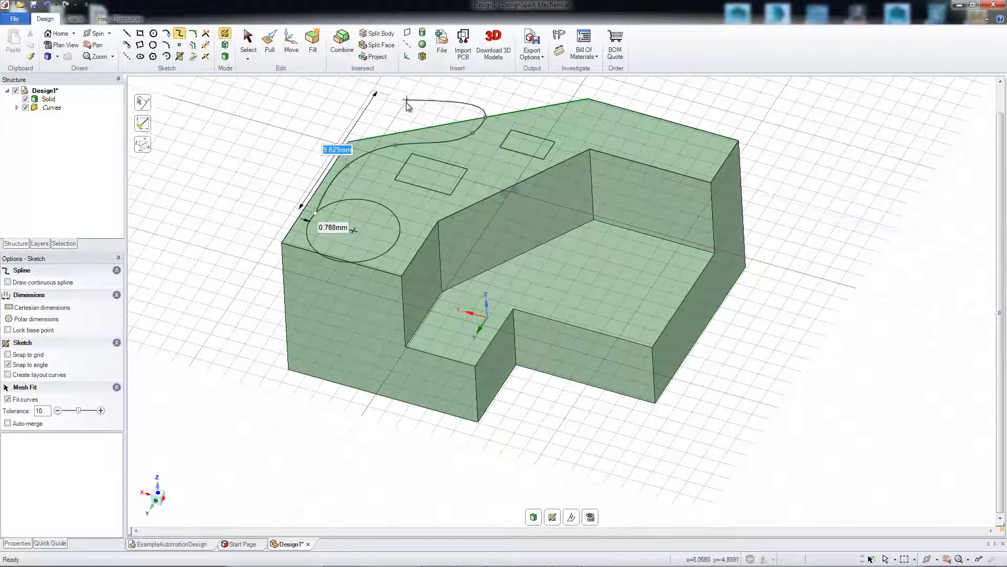
key("Escape")
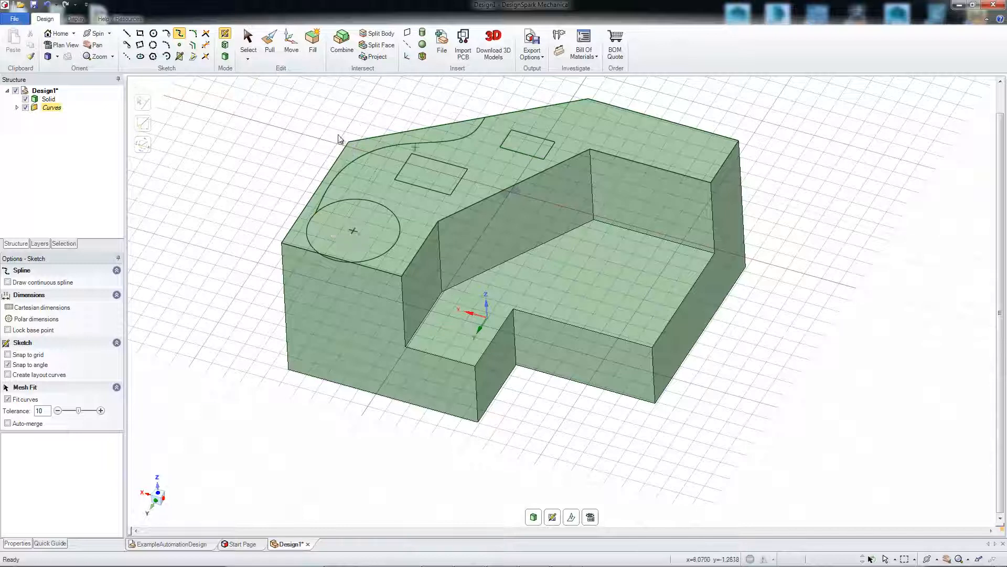
Step: Sketch a three-point circle about 3.5 mm in diameter on the raised face, between the inner corner and the rear edge
left_click(152, 45)
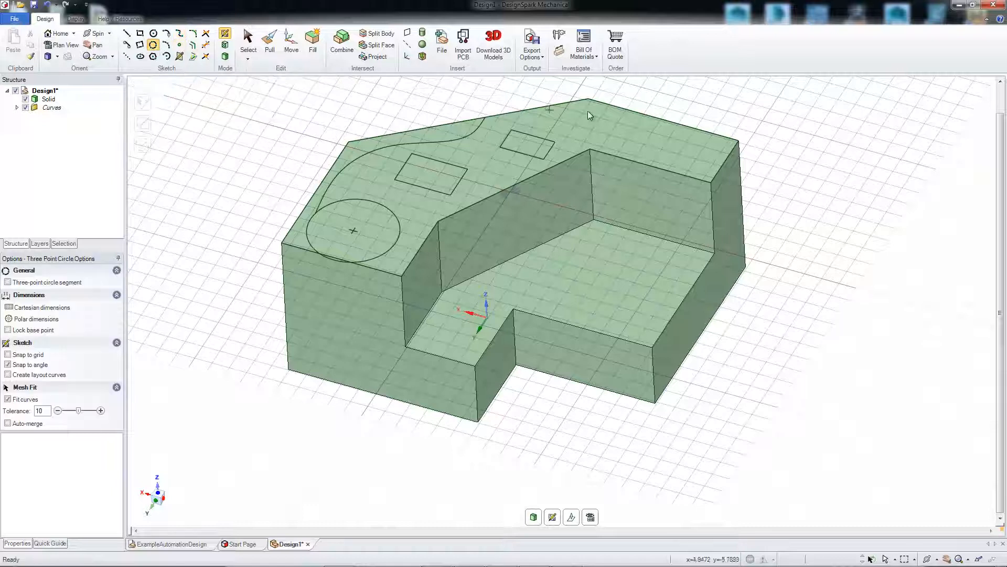
left_click(591, 149)
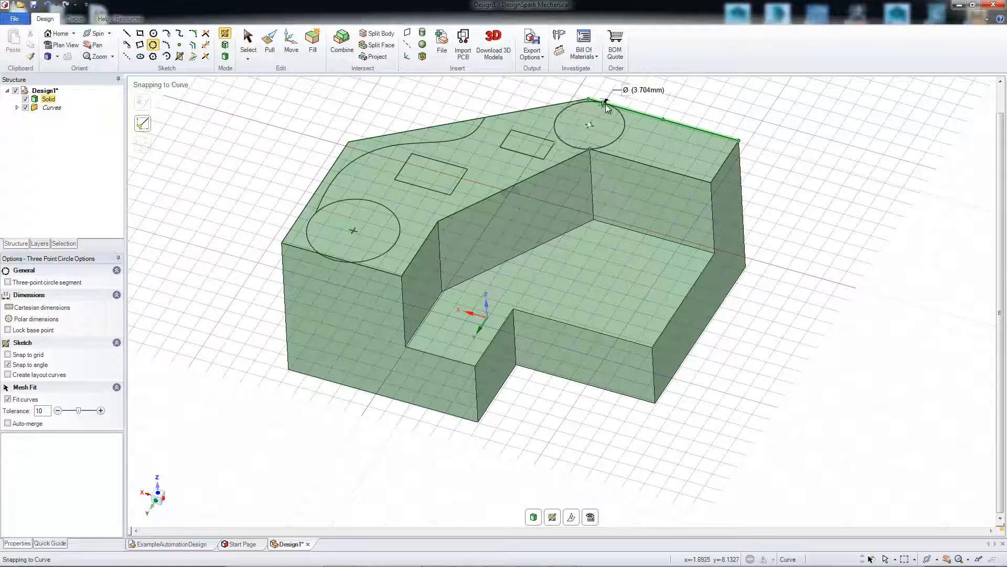
key("Tab")
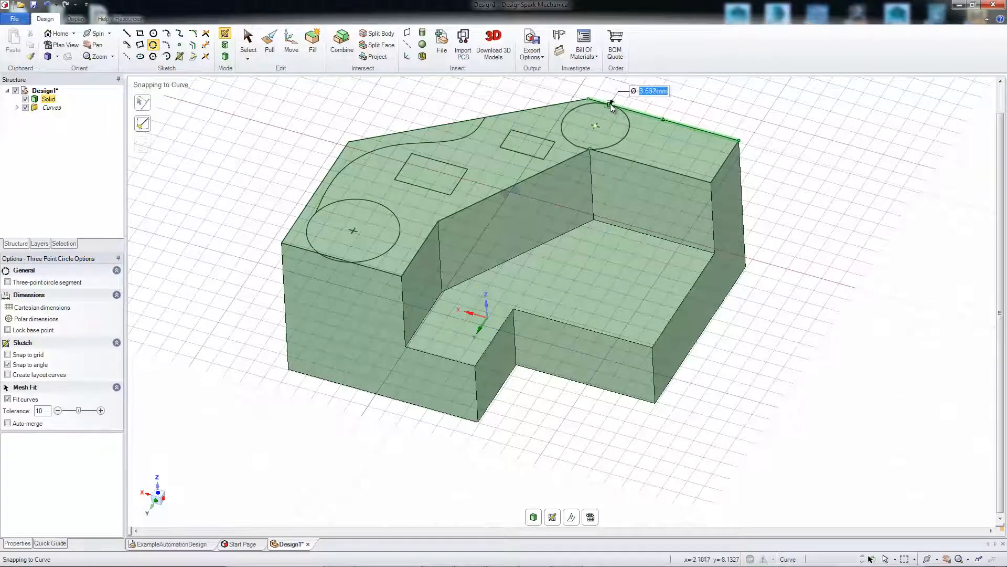
Step: Sketch a three-point arc on the raised face from the inner corner near the large circle to the larger rectangle's nearest corner
left_click(167, 46)
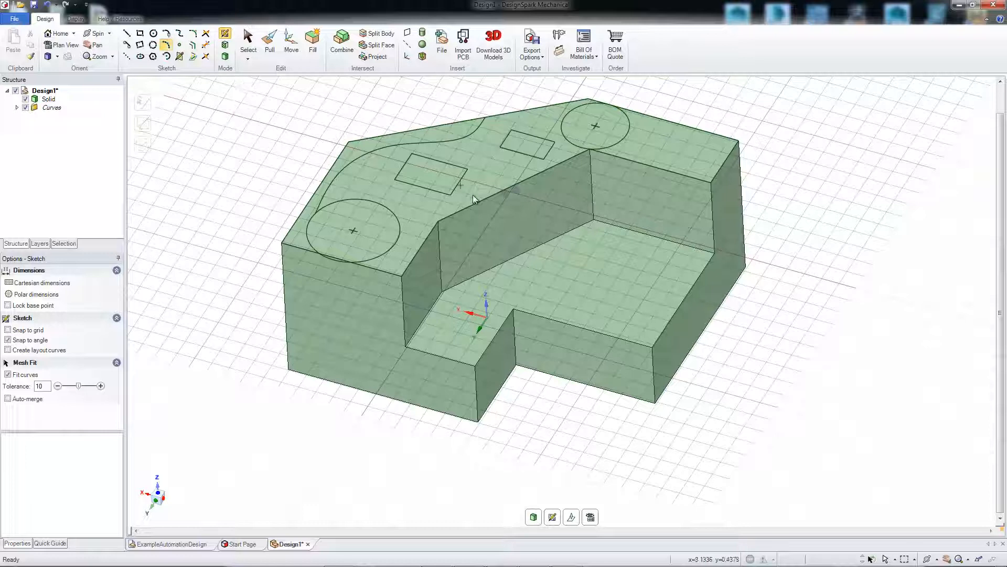
left_click(438, 222)
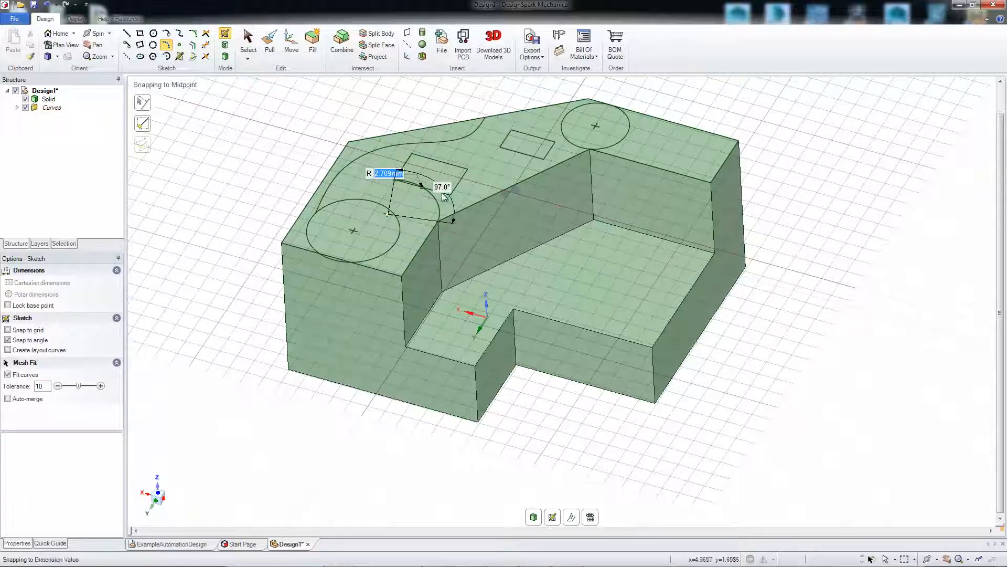
left_click(402, 206)
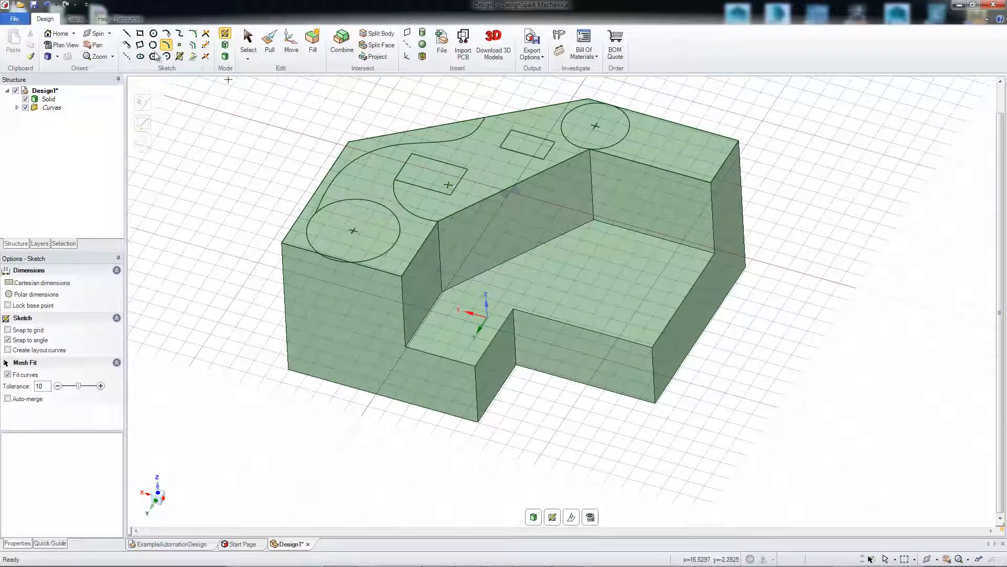
Step: Sketch a line about 2.9 mm long extending the larger rectangle's rear side to the raised face's inner edge
left_click(127, 34)
left_click(466, 169)
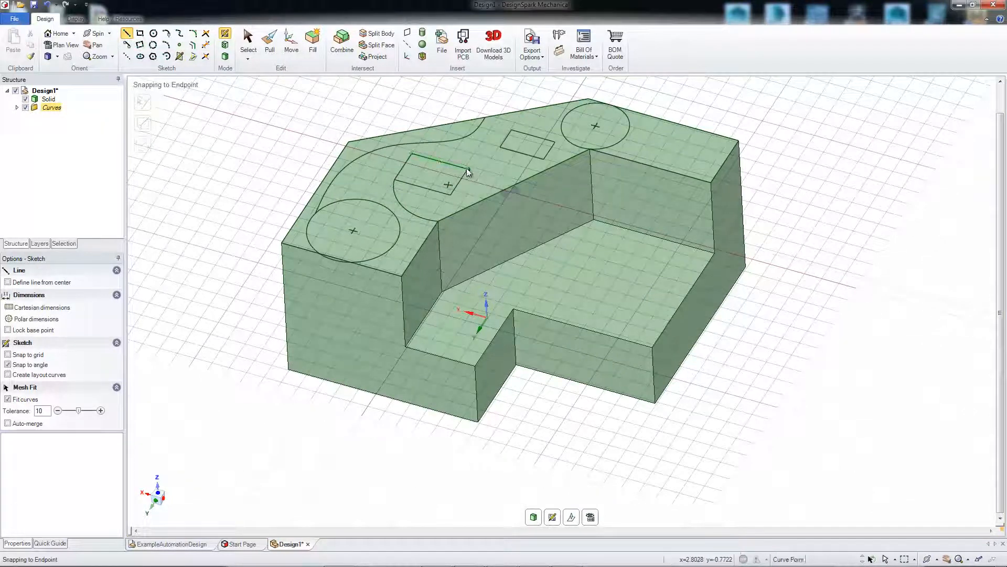
left_click(518, 183)
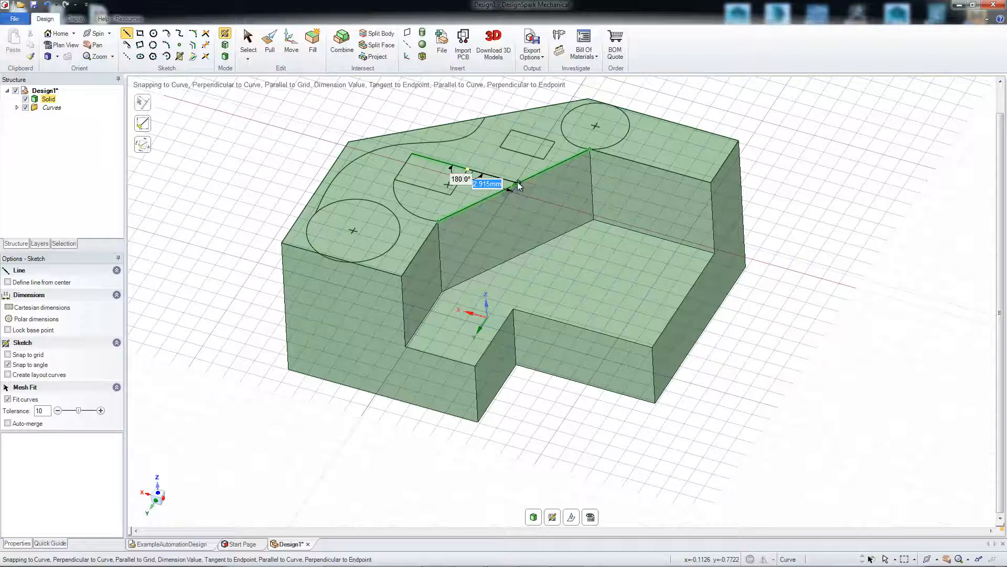
key("Escape")
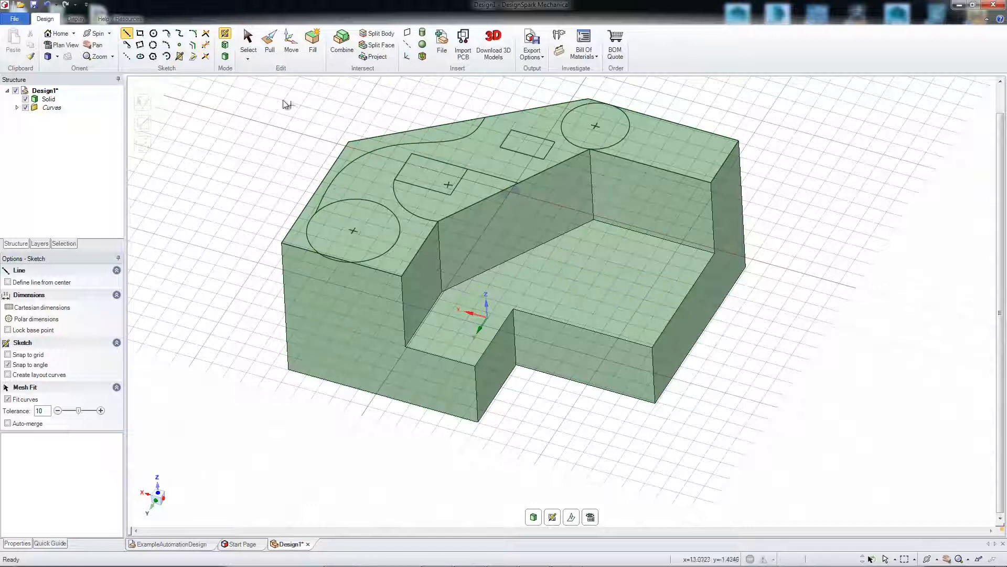
Step: Trim away the large circle's inner portion and the larger rectangle's sides lying inside the arc-and-line outline
left_click(206, 47)
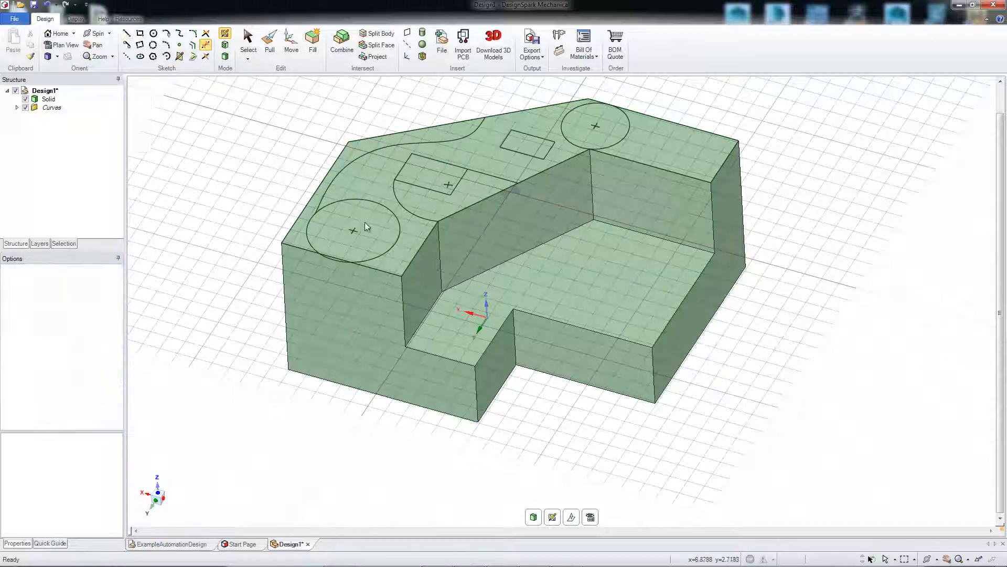
left_click(374, 257)
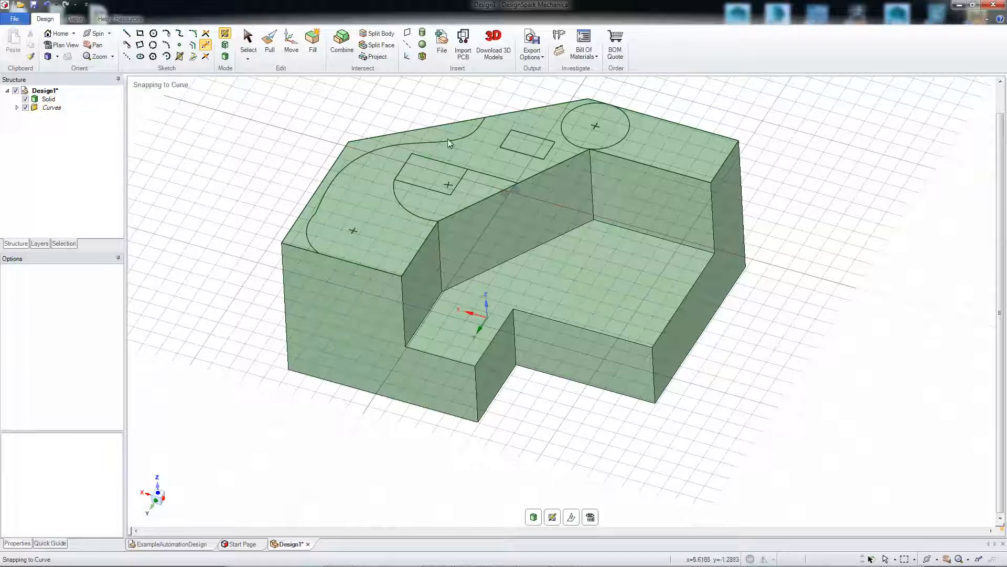
left_click(432, 189)
left_click(457, 188)
Step: Pull the outer strip beside the spline downward, and pull the arc-bounded region down about 2.4 mm to cut a pocket
left_click(534, 518)
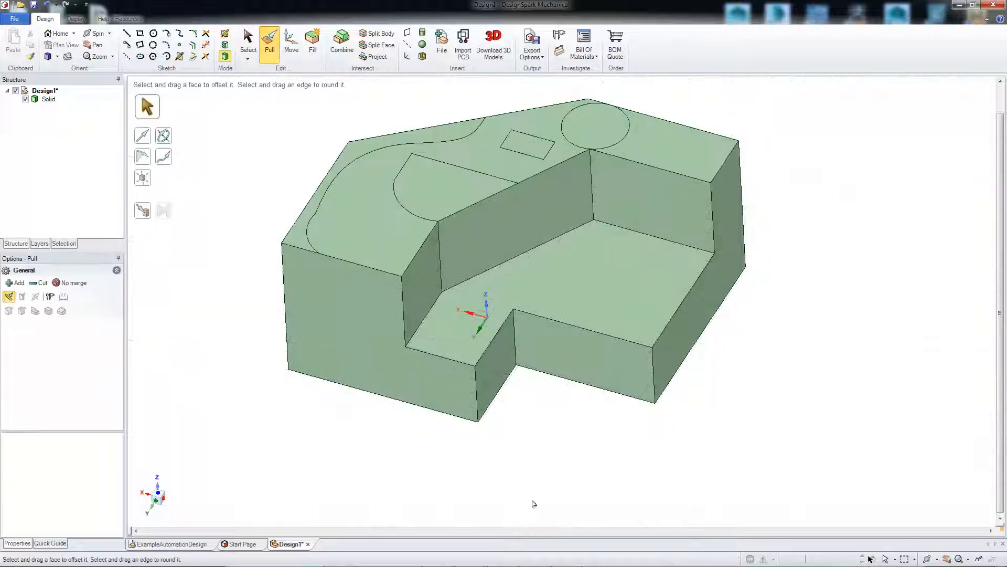
left_click(368, 145)
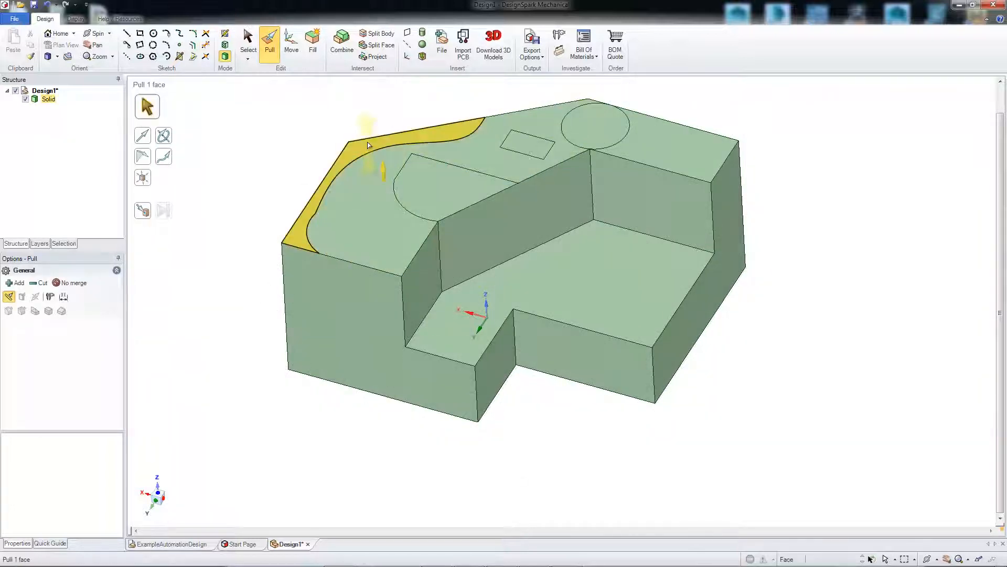
left_click_drag(366, 170, 350, 201)
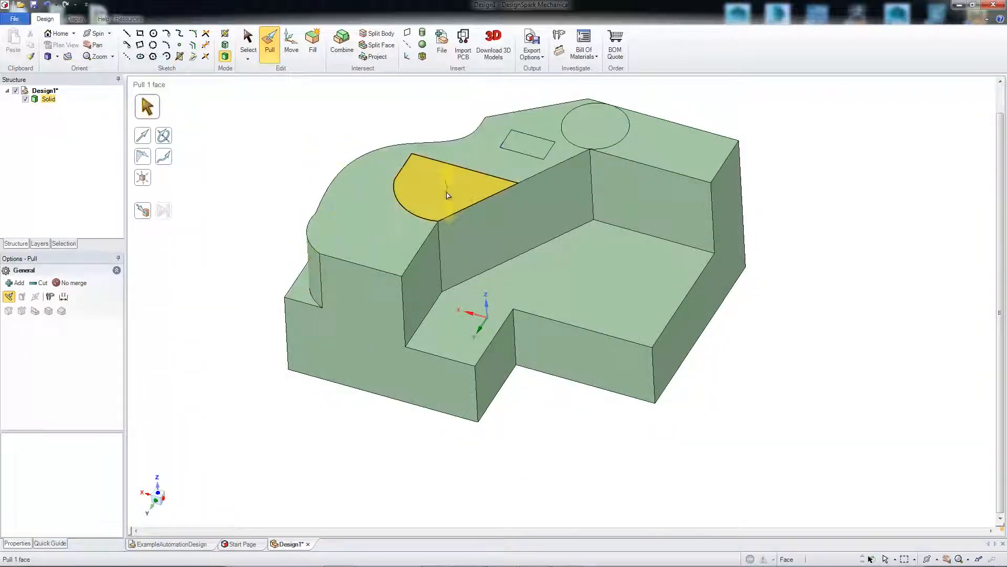
left_click(449, 195)
left_click_drag(449, 195, 444, 231)
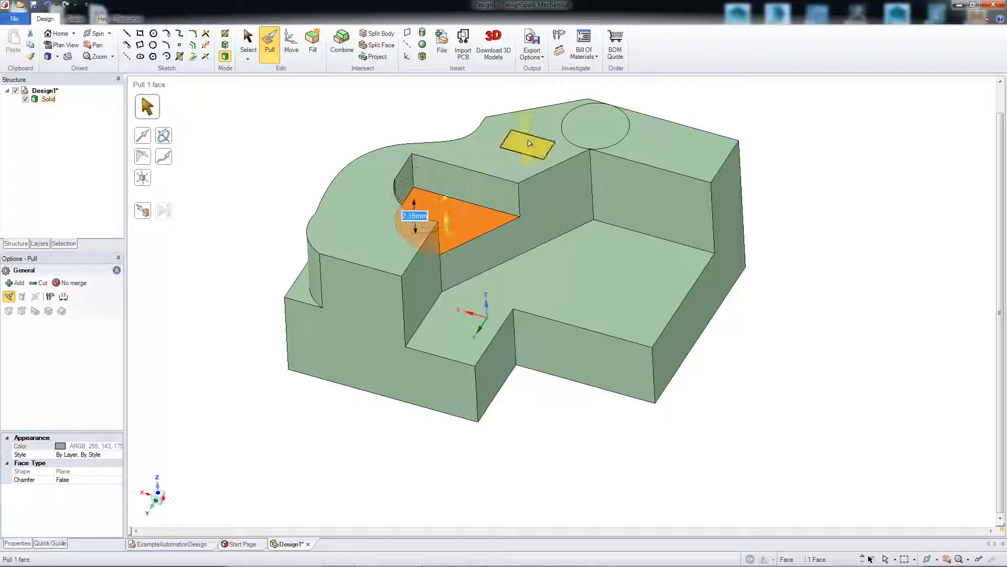
Step: Pull the small rectangle and the three-point circle upward together into raised bosses
left_click(527, 142)
left_click(603, 132, "ctrl")
left_click_drag(611, 124, 611, 96)
left_click(789, 366)
middle_click_drag(789, 366, 825, 216)
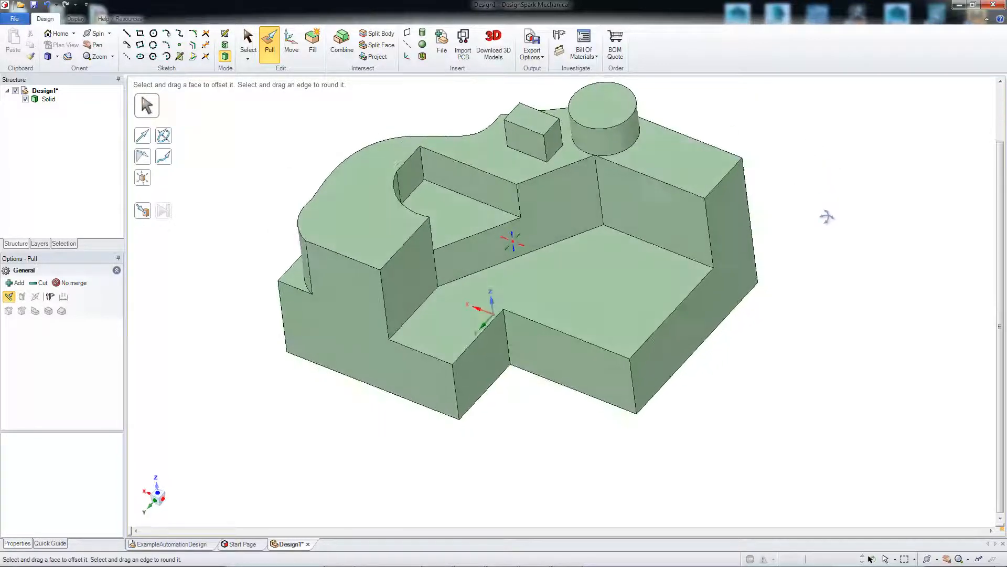
Step: Sketch a face curve running from the raised top face, down the inner wall and across the lower face to its front edge
left_click(179, 57)
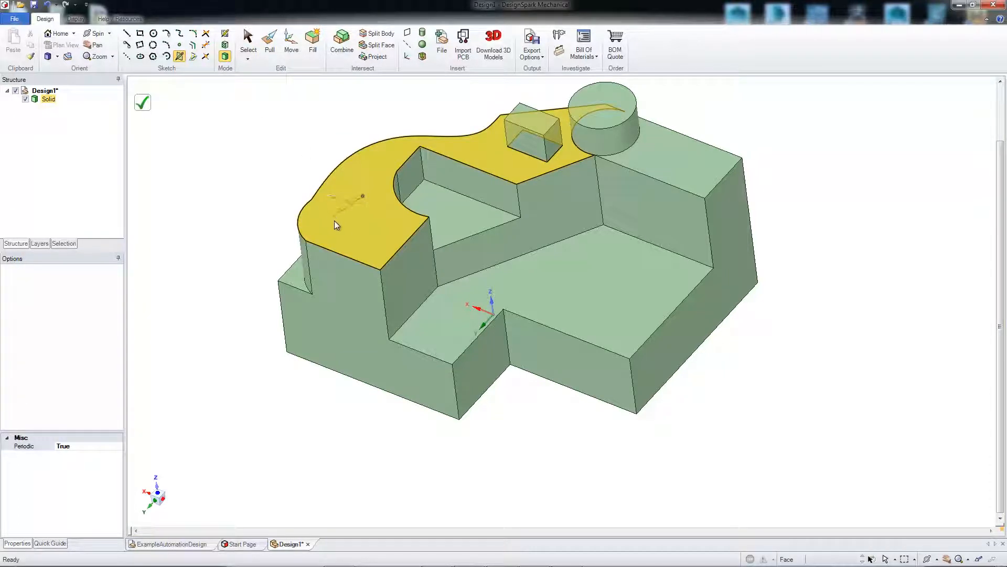
left_click(399, 250)
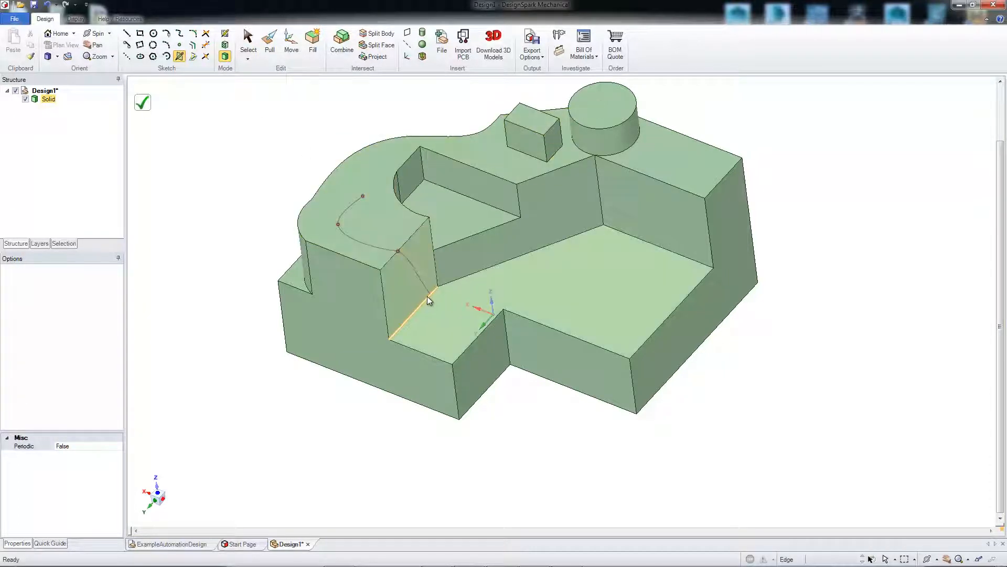
left_click(439, 308)
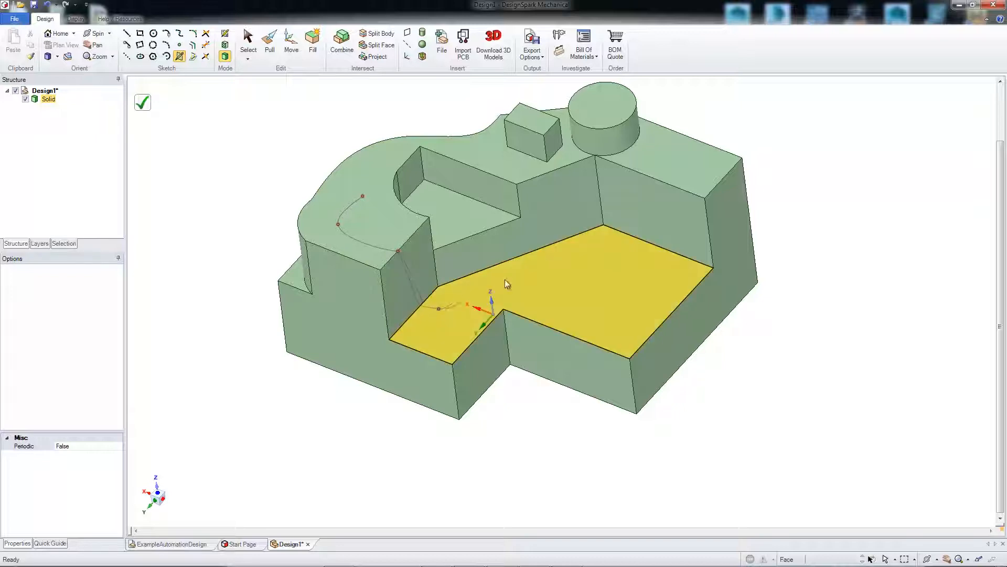
left_click(539, 260)
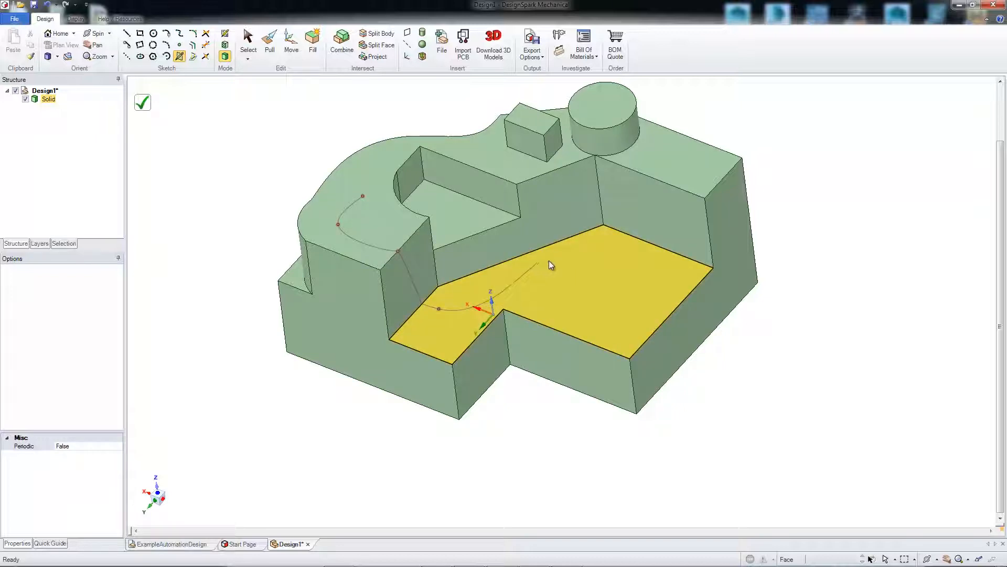
left_click(632, 293)
left_click(638, 348)
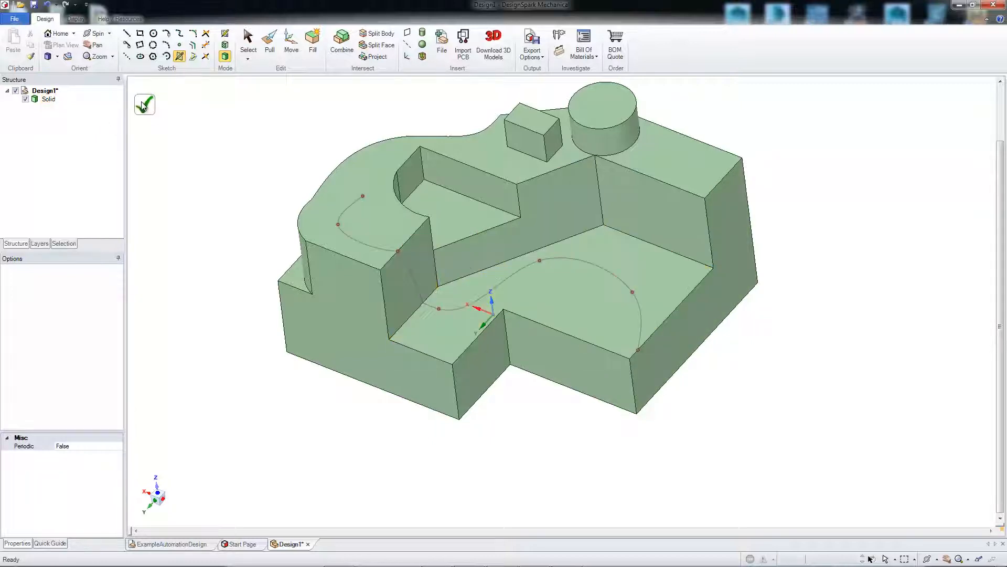
mouse_move(245, 175)
middle_mouse_down()
mouse_move(275, 158)
mouse_move(216, 128)
mouse_move(245, 187)
mouse_move(257, 181)
middle_mouse_up()
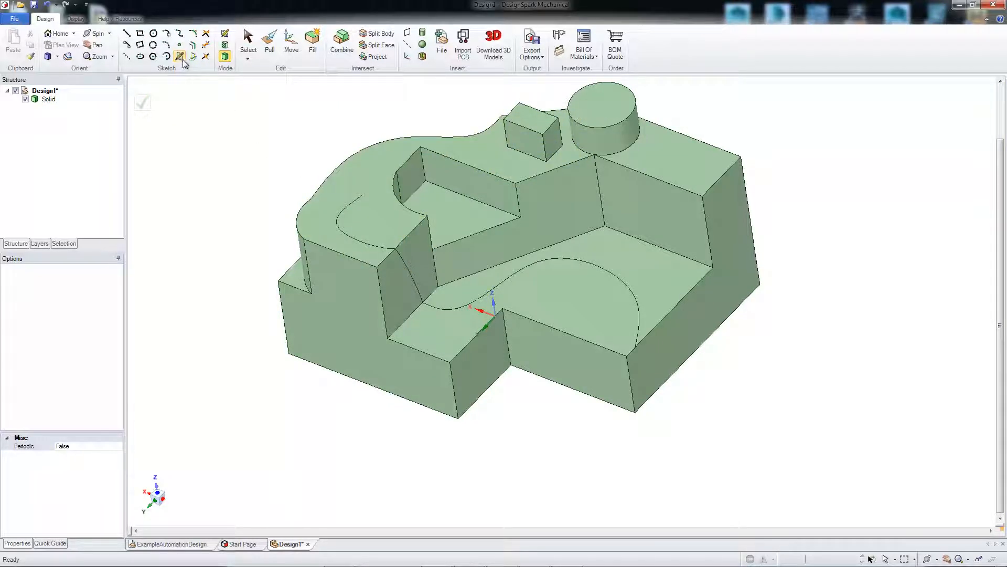
middle_click_drag(245, 159, 276, 172)
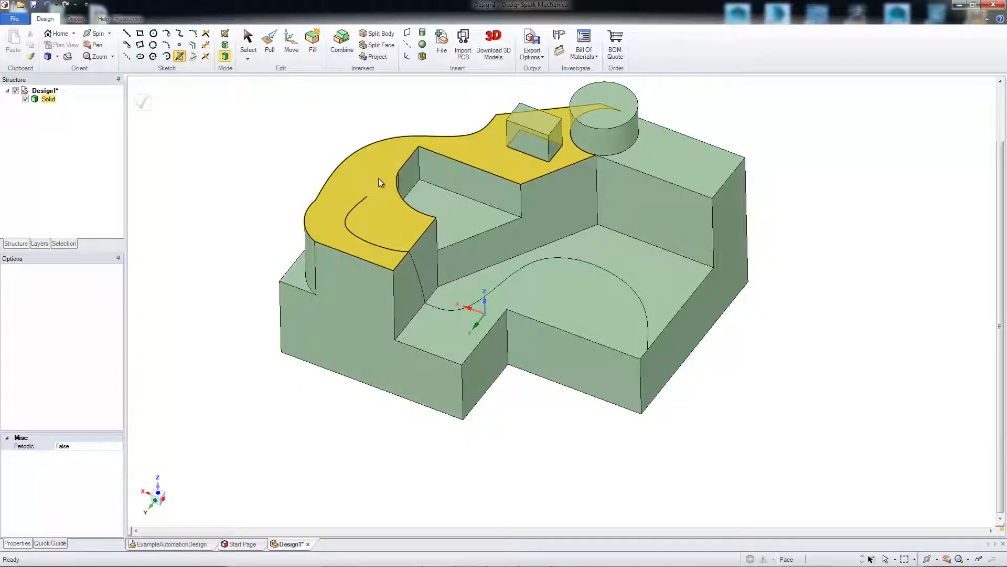
Step: Undo the face curve that runs across the raised and lower faces
left_click(351, 159)
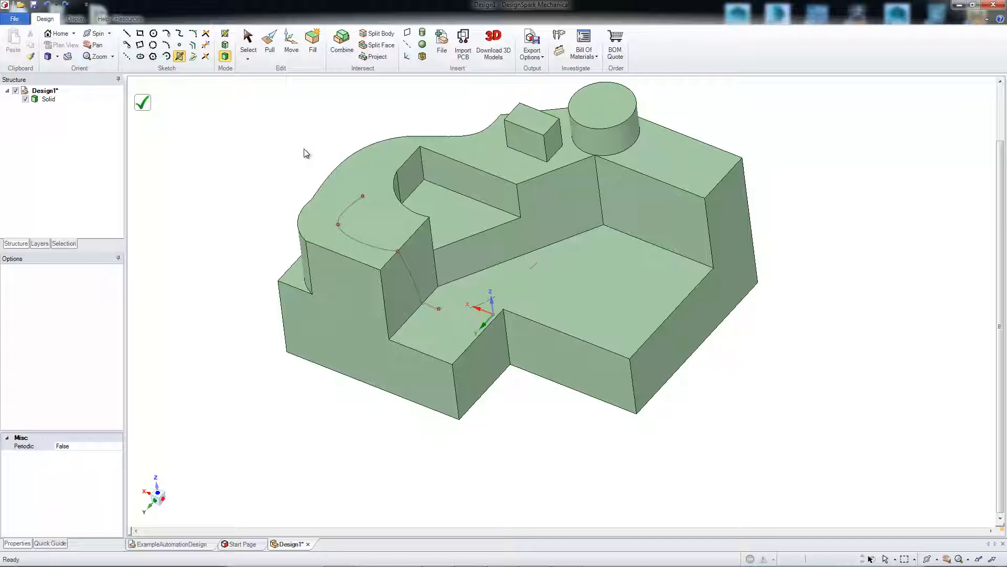
key("ctrl+z")
key("ctrl+z")
mouse_move(265, 151)
middle_mouse_down()
mouse_move(259, 121)
mouse_move(274, 153)
middle_mouse_up()
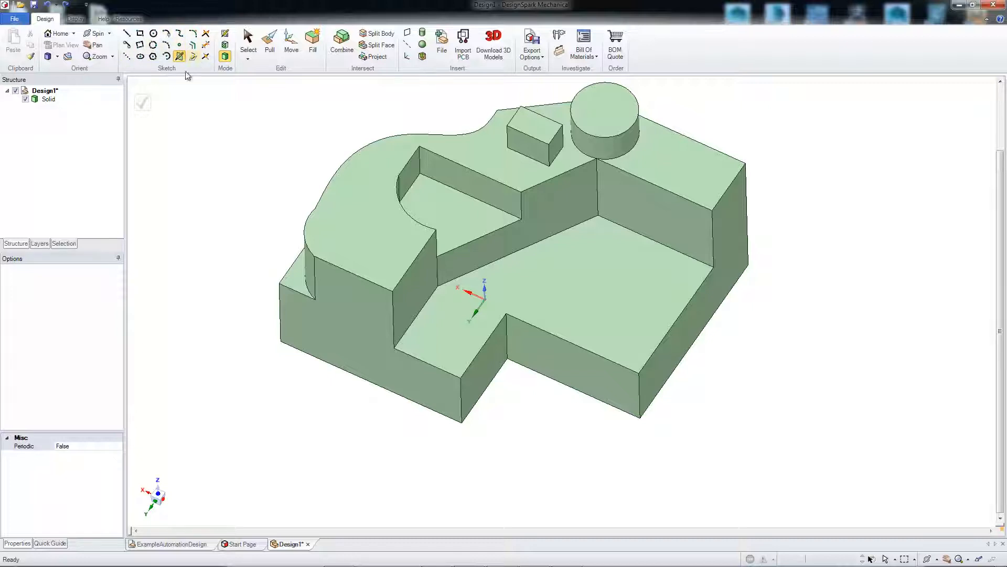
left_click(563, 250)
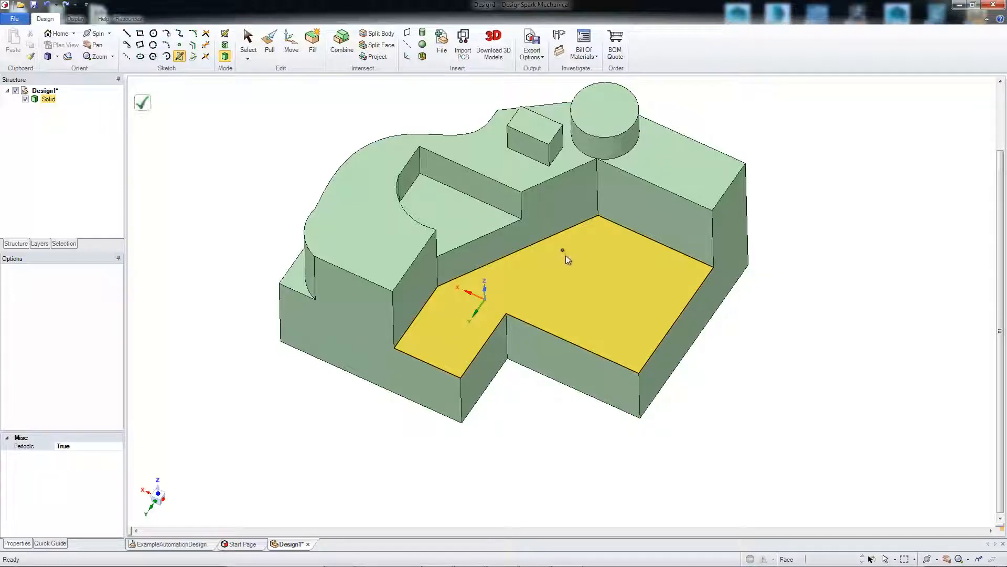
Step: Offset the three edges at the foot of the inner wall about 0.53 mm inward on the lower face, closing with corners
left_click(192, 46)
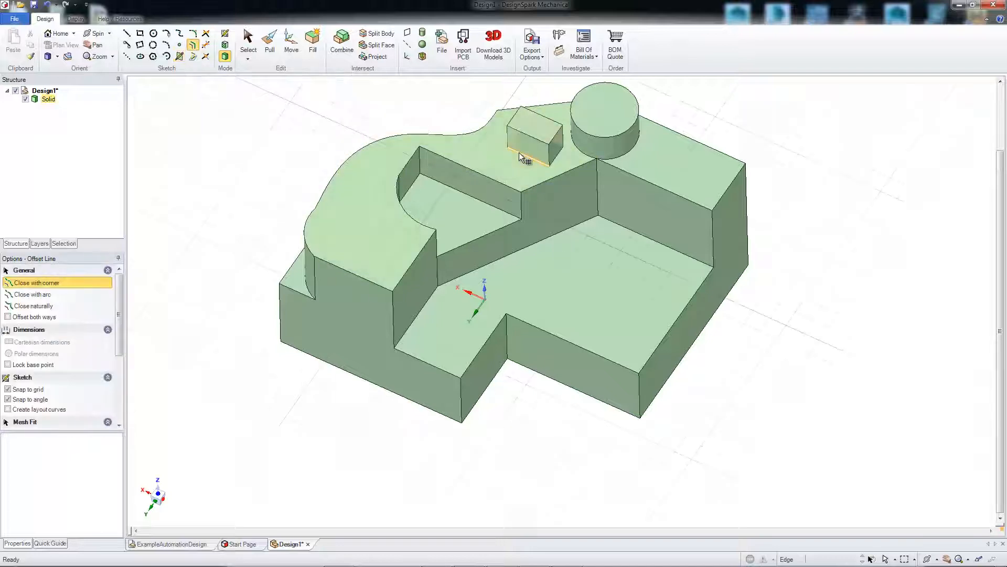
left_click(613, 256)
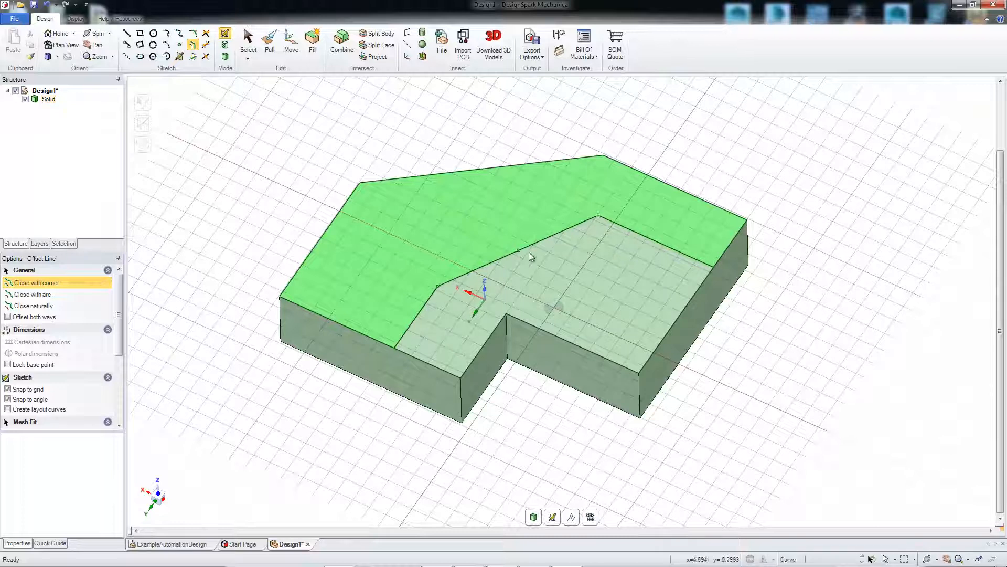
left_click(638, 232)
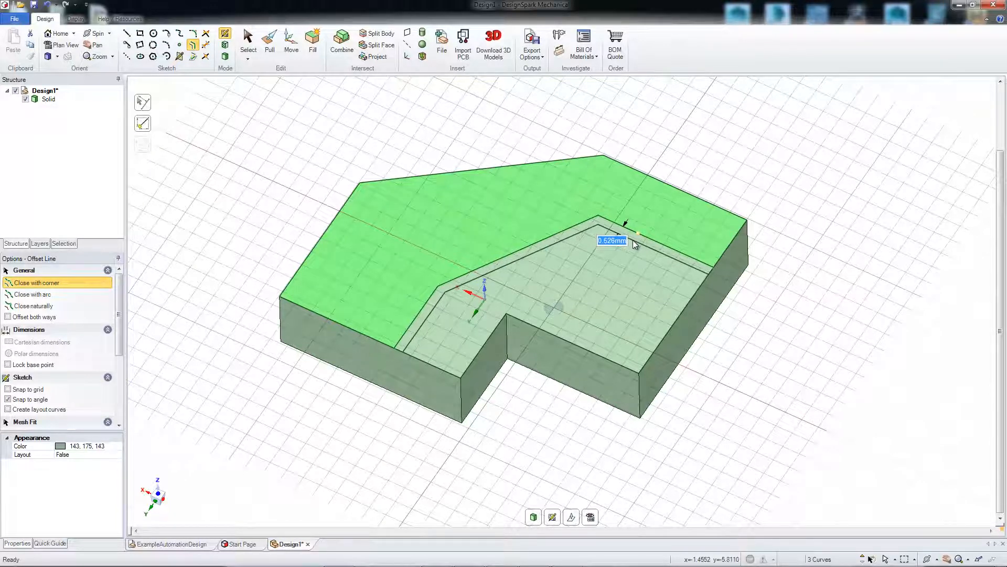
left_click(632, 240)
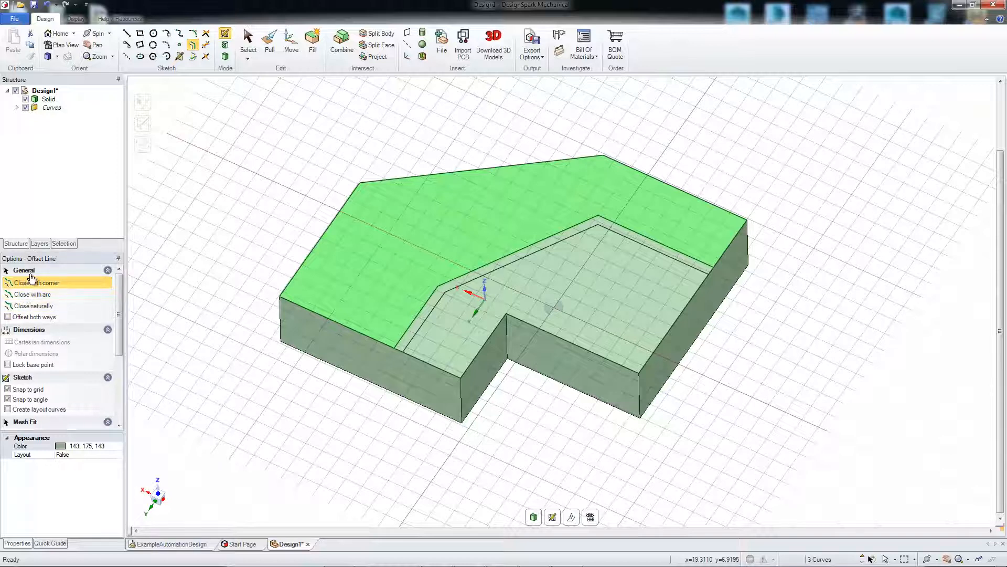
left_click(453, 290)
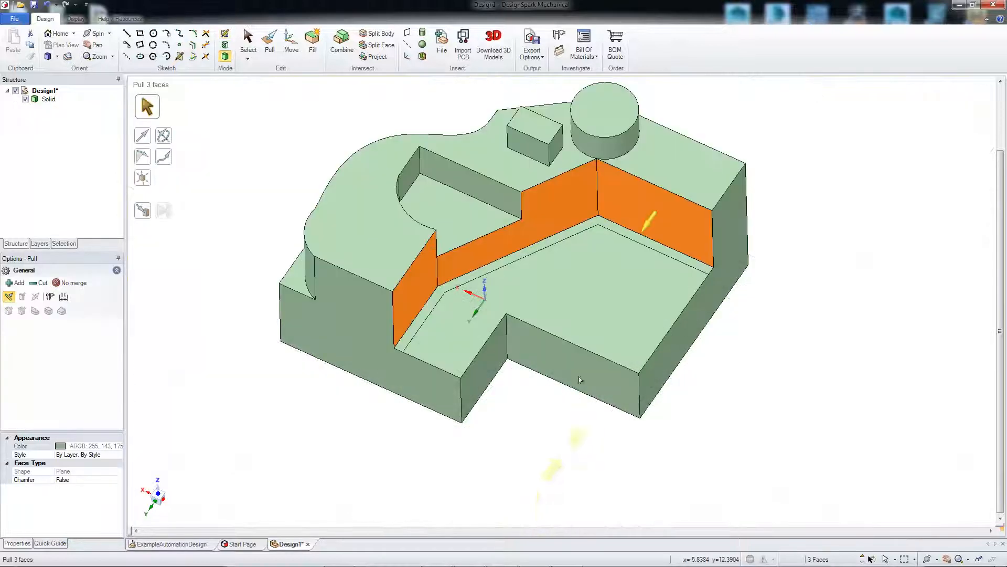
Step: Pull the lower face inside the offset line down about 1.95 mm, leaving a narrow ledge along the inner wall
key("p")
left_click(581, 279)
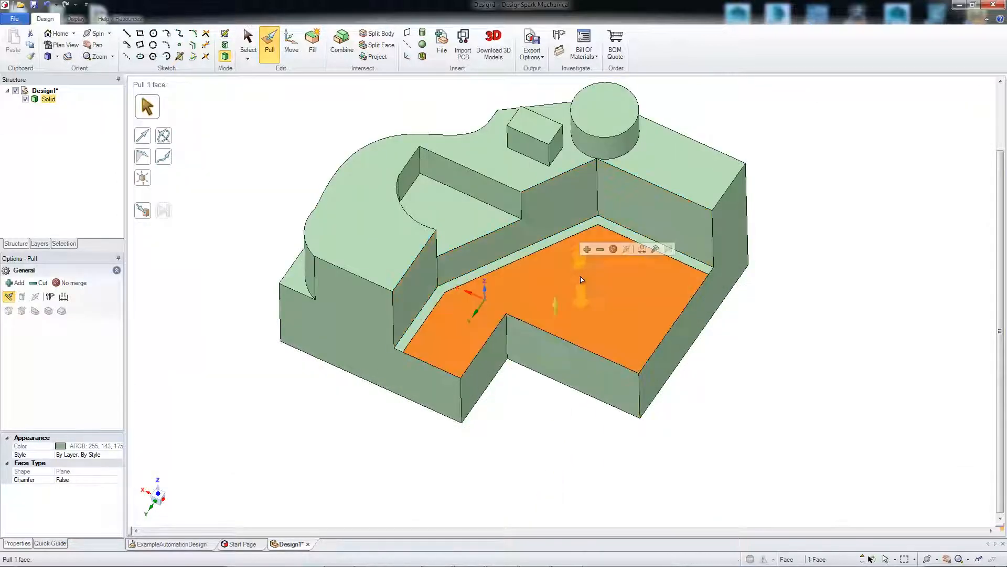
left_click_drag(583, 285, 584, 305)
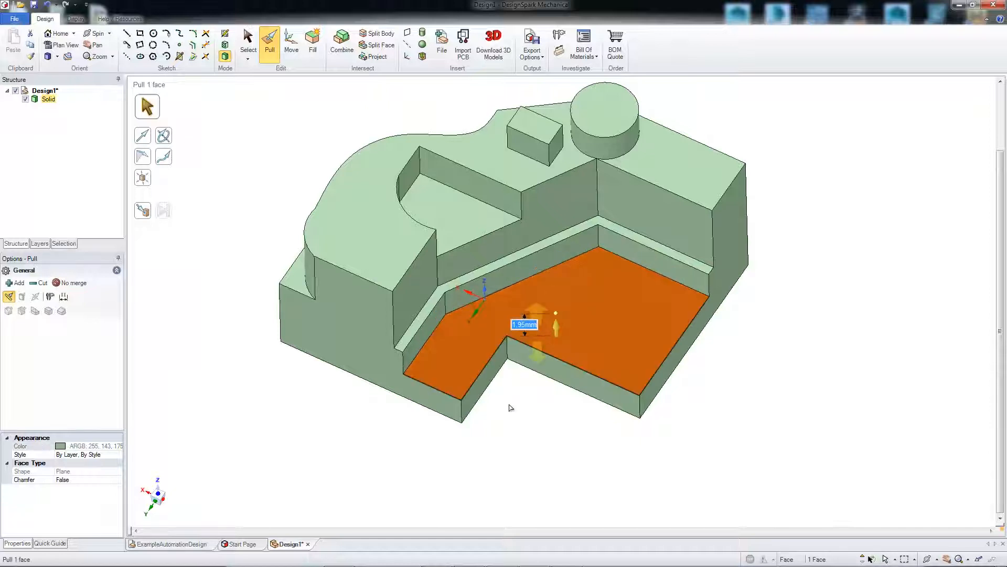
left_click(509, 417)
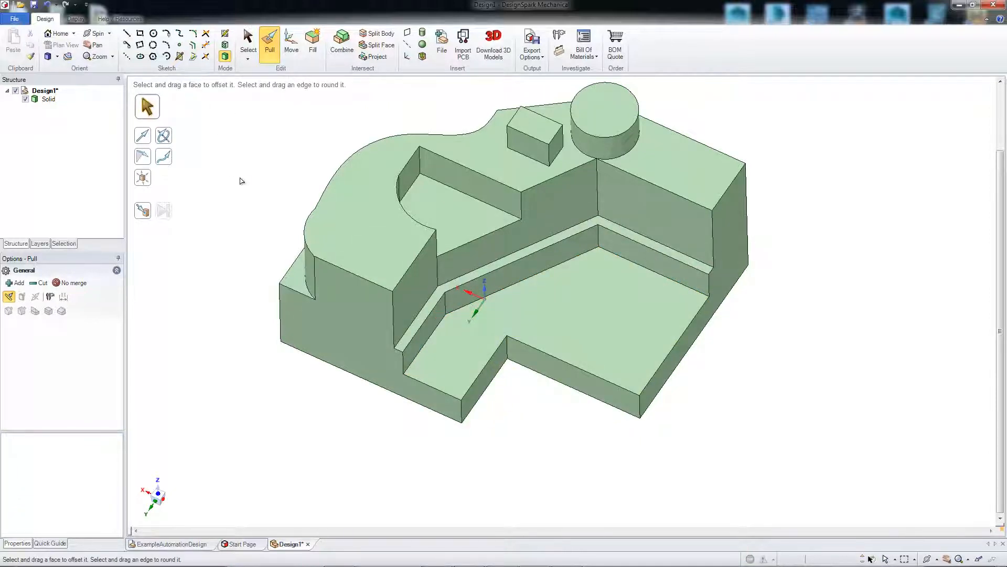
middle_click_drag(241, 181, 242, 112)
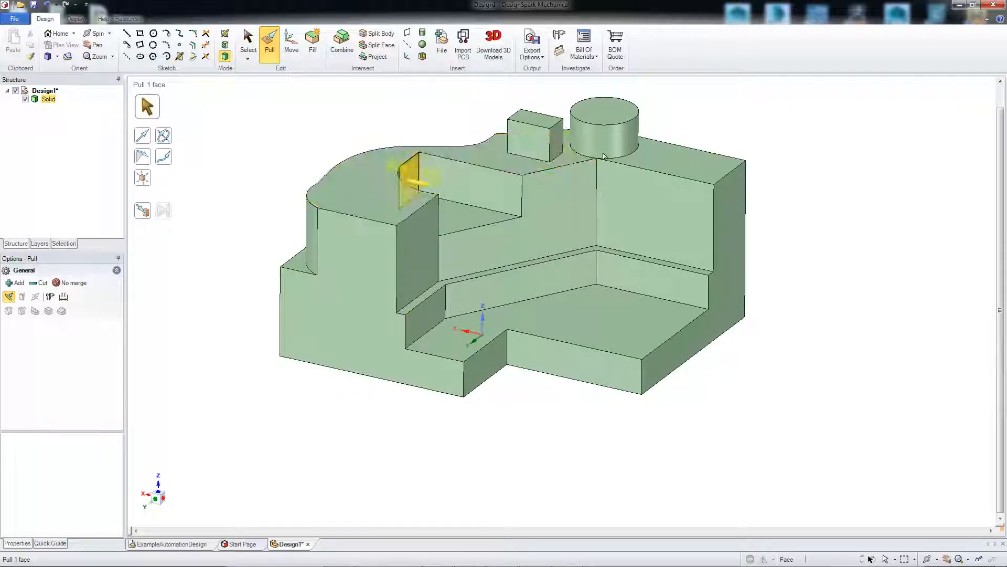
left_click(357, 189)
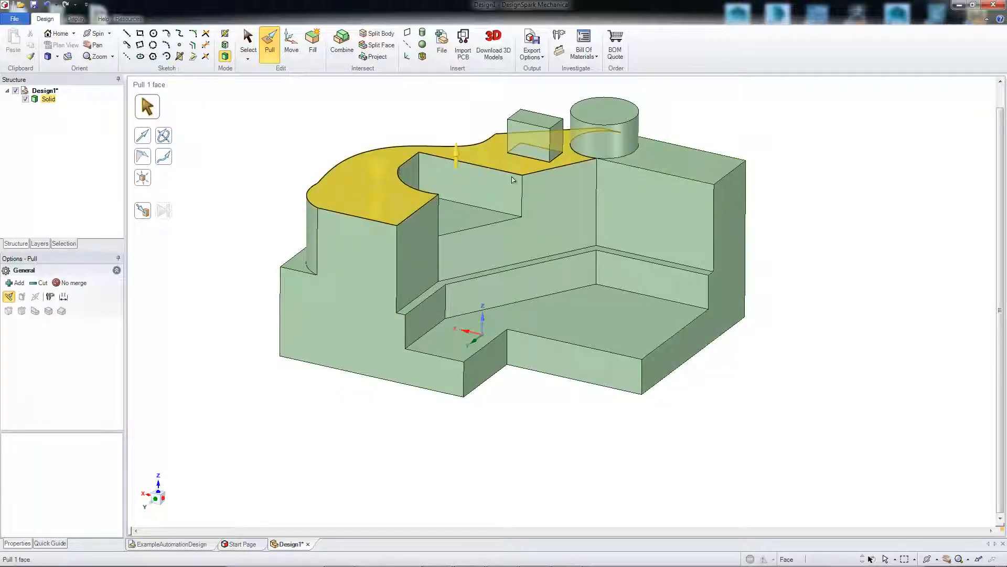
left_click(360, 187)
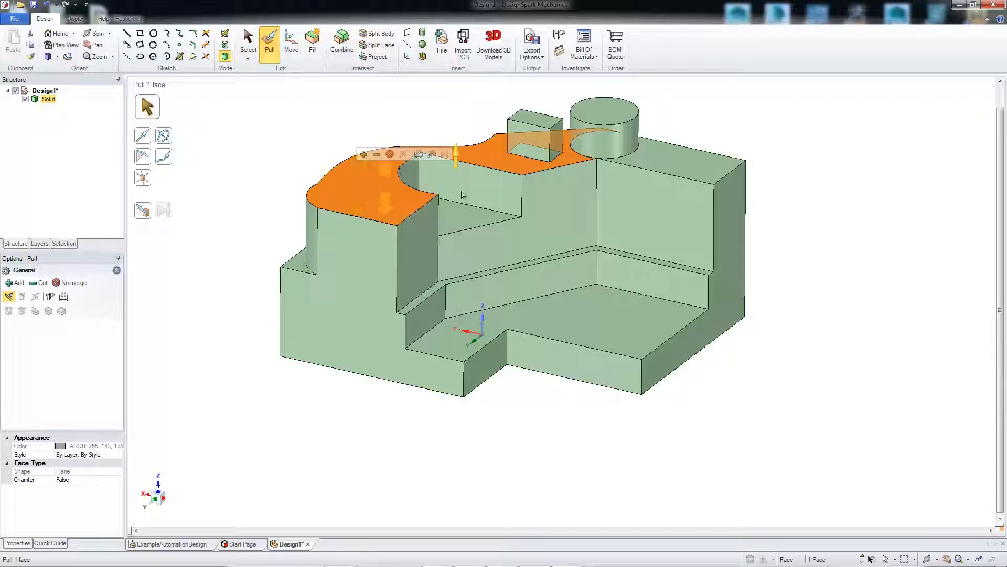
left_click(692, 163)
key("alt")
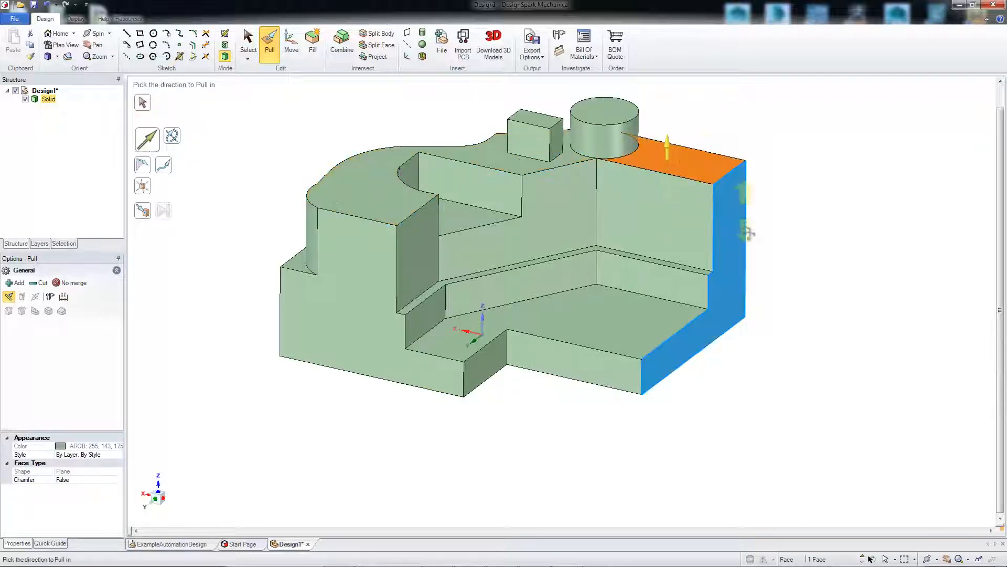
middle_click_drag(747, 233, 726, 300)
left_click(594, 278)
left_click(297, 384)
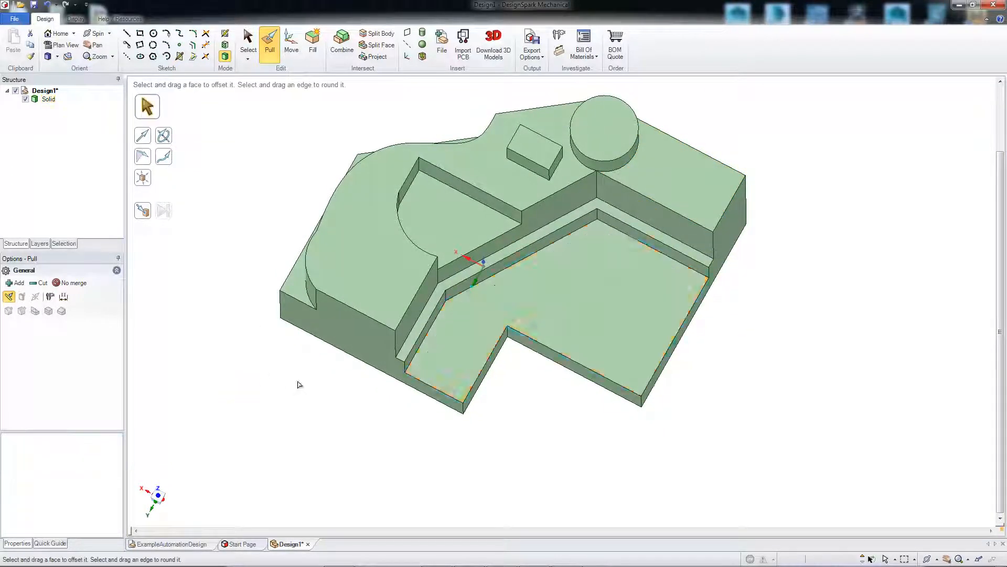
Step: Sketch a diagonal line about 4 mm long on the stepped end face, from the ledge's outer corner to the lower step's outer corner
middle_click_drag(297, 384, 322, 284)
left_click(364, 275)
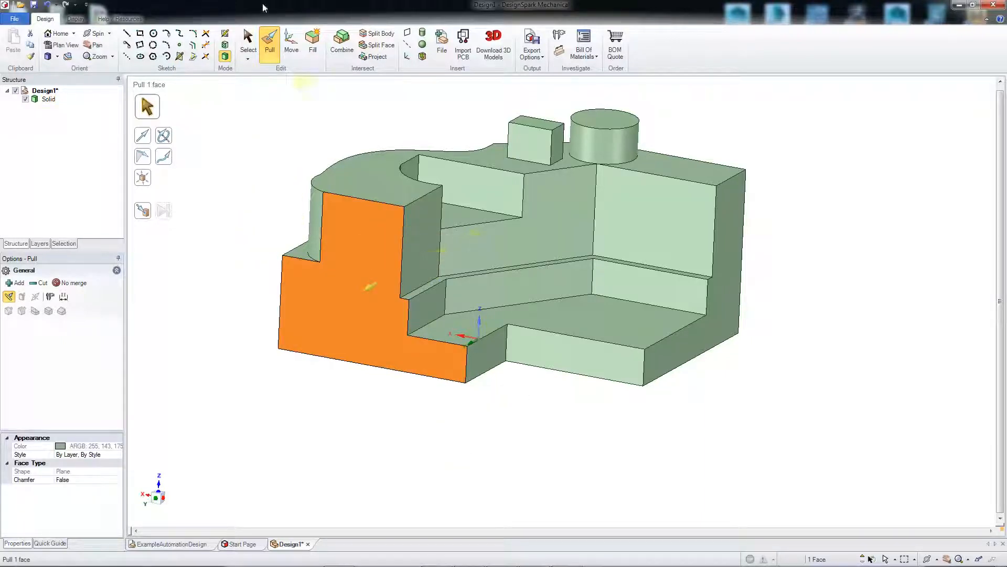
left_click(126, 35)
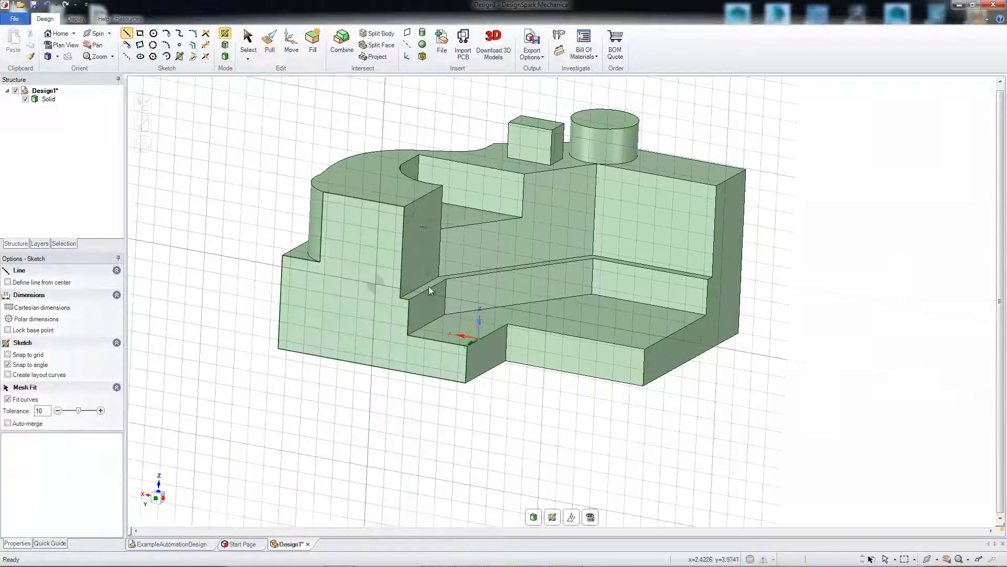
left_click(409, 299)
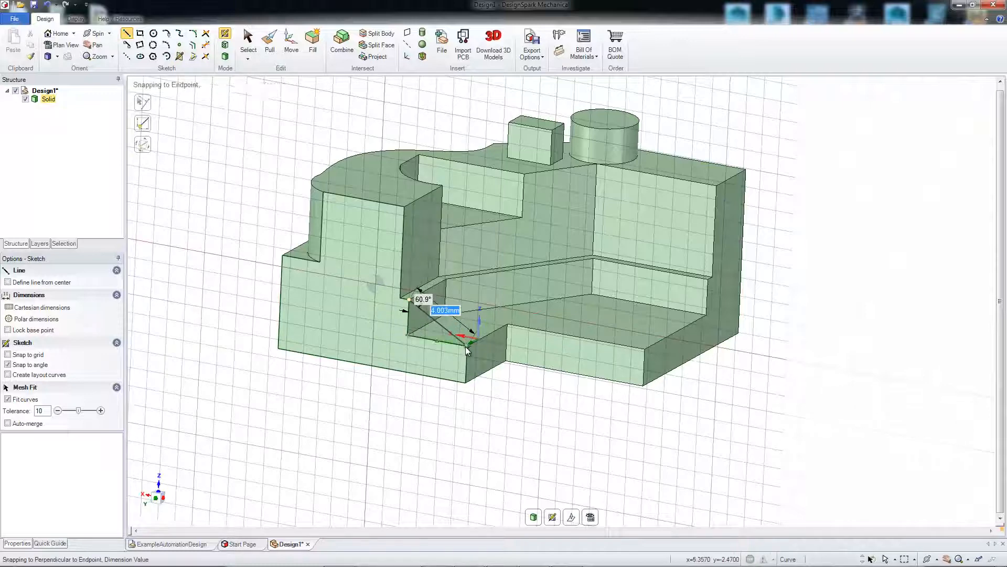
left_click(467, 346)
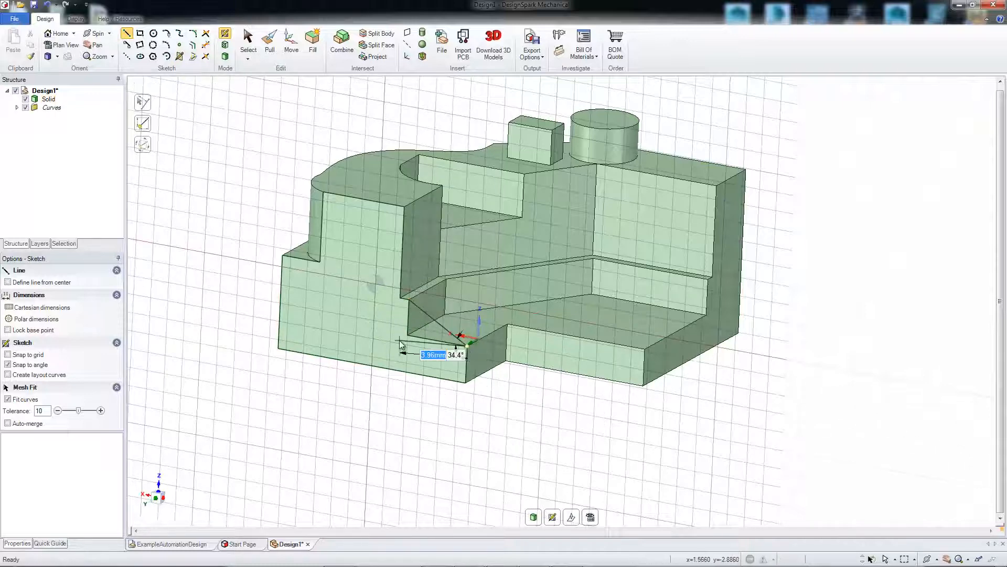
scroll(432, 361, "up", 7)
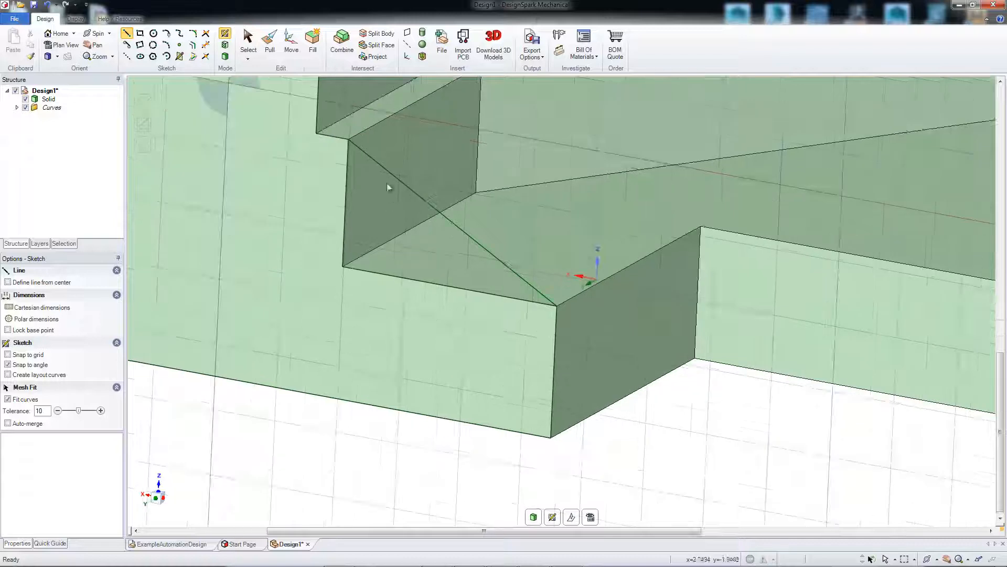
left_click(349, 139)
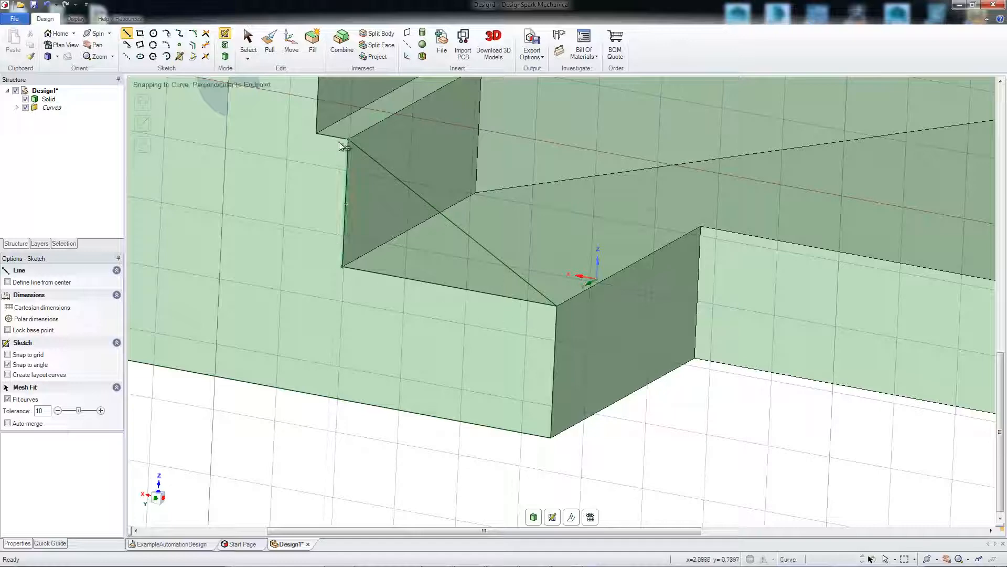
Step: Turn the closed triangular sketch into a surface and inspect it with the solid temporarily hidden
left_click(534, 518)
mouse_move(609, 429)
middle_mouse_down()
mouse_move(672, 418)
mouse_move(582, 439)
mouse_move(526, 473)
middle_mouse_up()
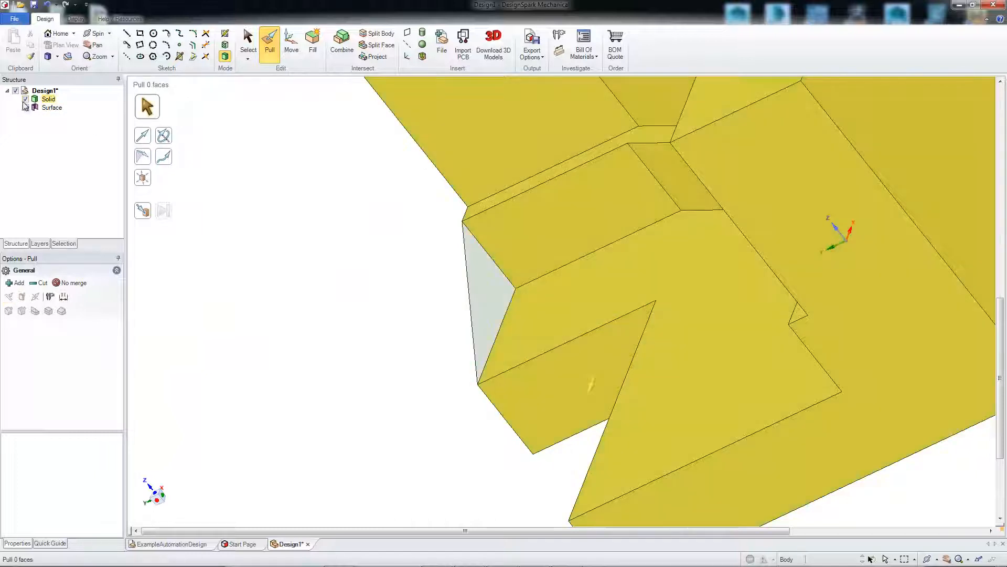
left_click(25, 99)
middle_click_drag(349, 346, 409, 265)
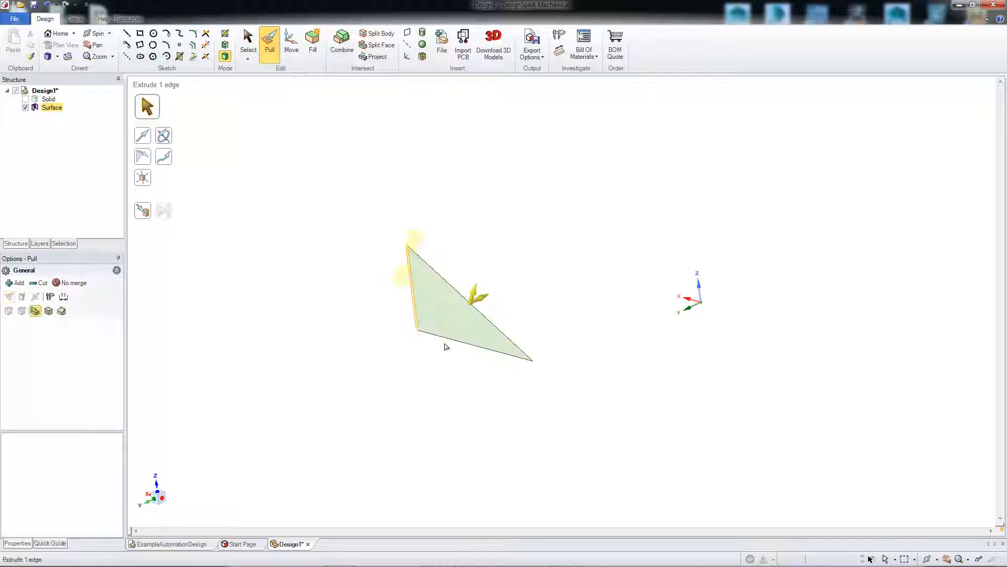
left_click(25, 99)
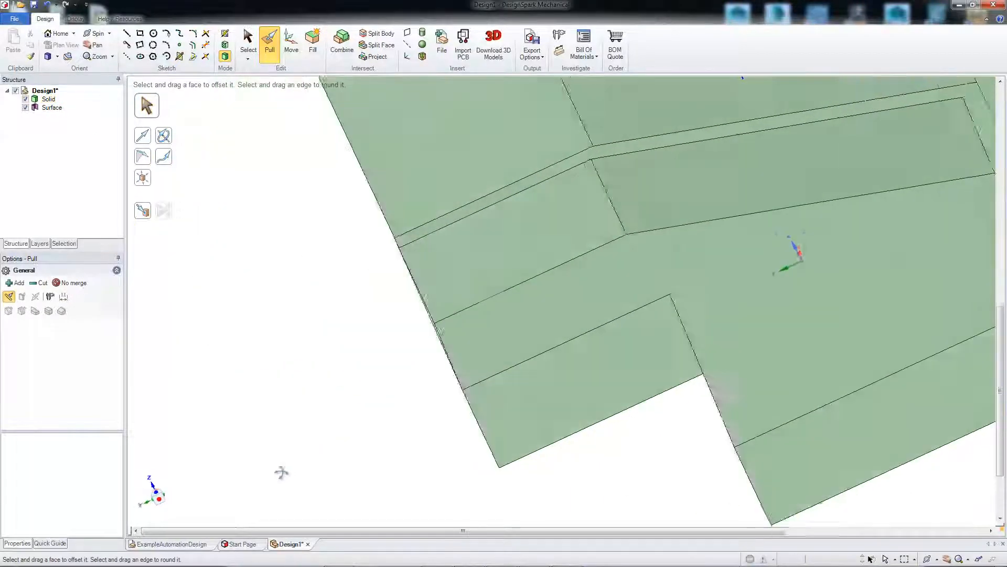
Step: Pull the triangular surface about 1.53 mm into the notch to form a sloped ramp merged with the solid
middle_click_drag(281, 472, 486, 273)
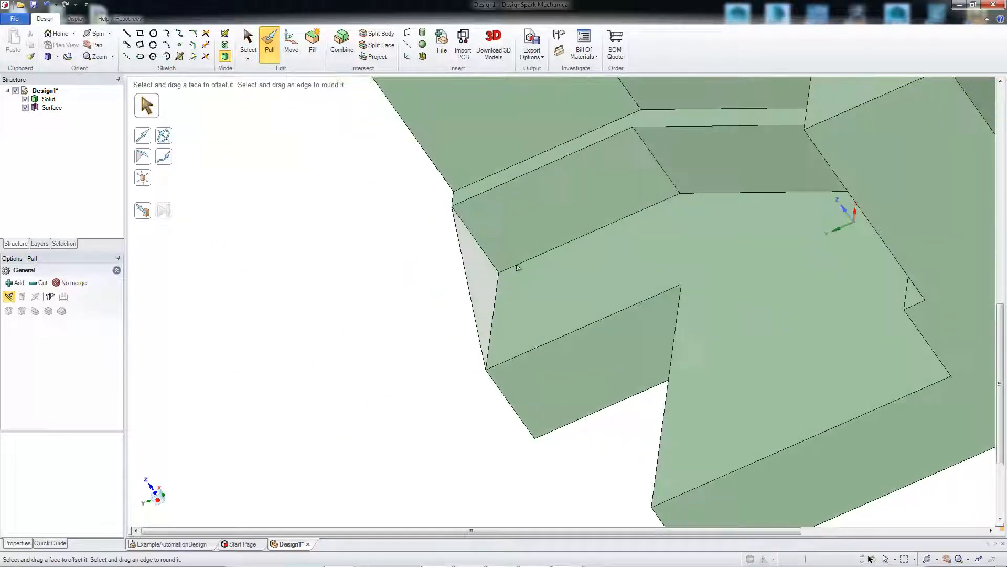
left_click(486, 273)
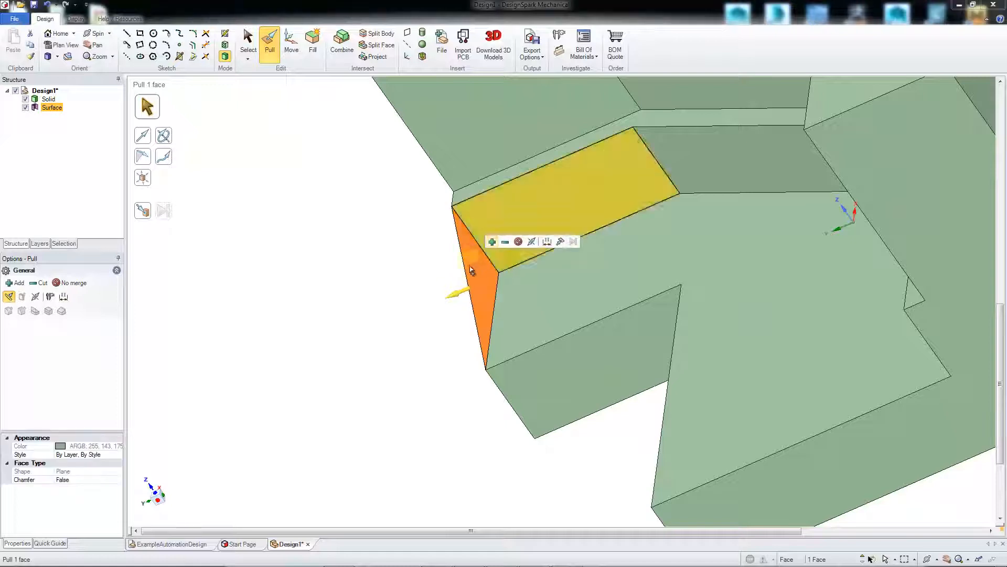
left_click_drag(497, 262, 509, 256)
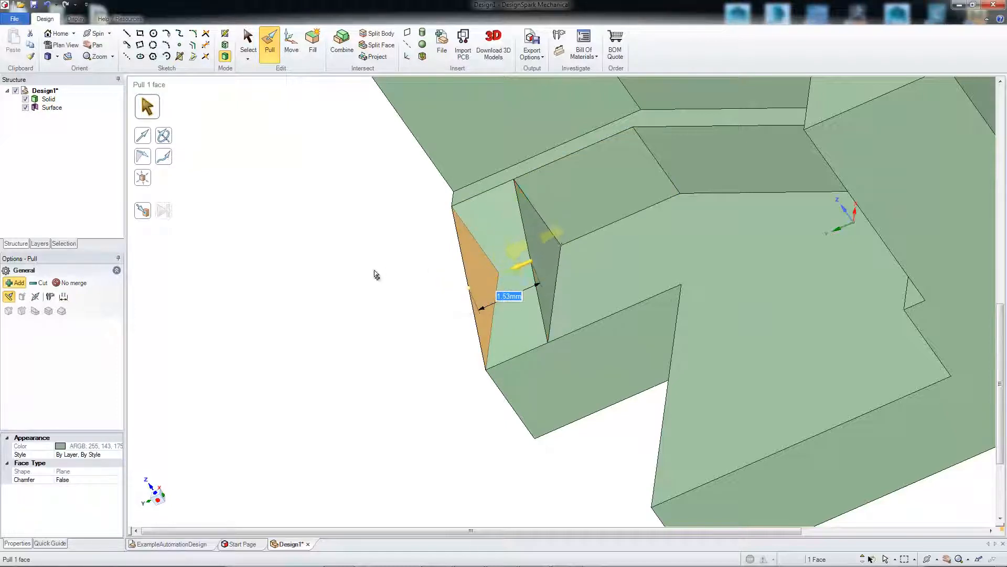
left_click(344, 296)
middle_click_drag(344, 297, 297, 371)
scroll(288, 370, "down", 5)
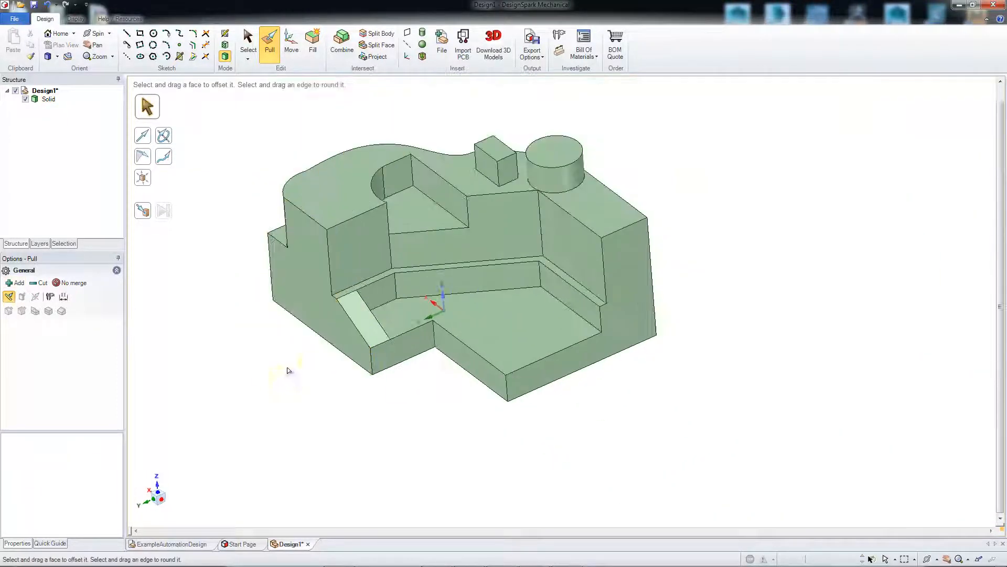
scroll(315, 353, "up", 3)
scroll(314, 353, "down", 2)
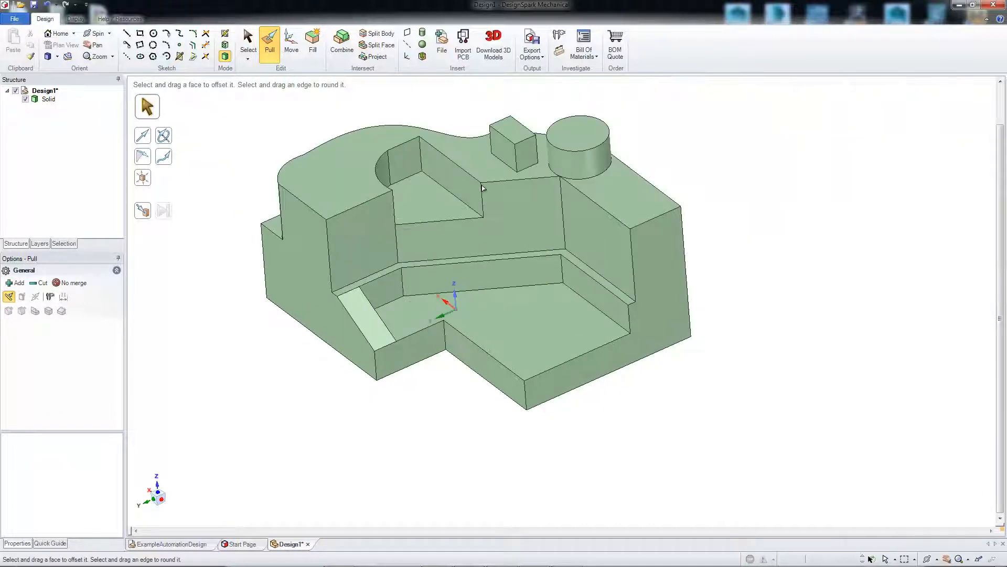
left_click(399, 223)
left_click(256, 358)
scroll(229, 303, "up", 1)
left_click(653, 108)
scroll(337, 382, "up", 1)
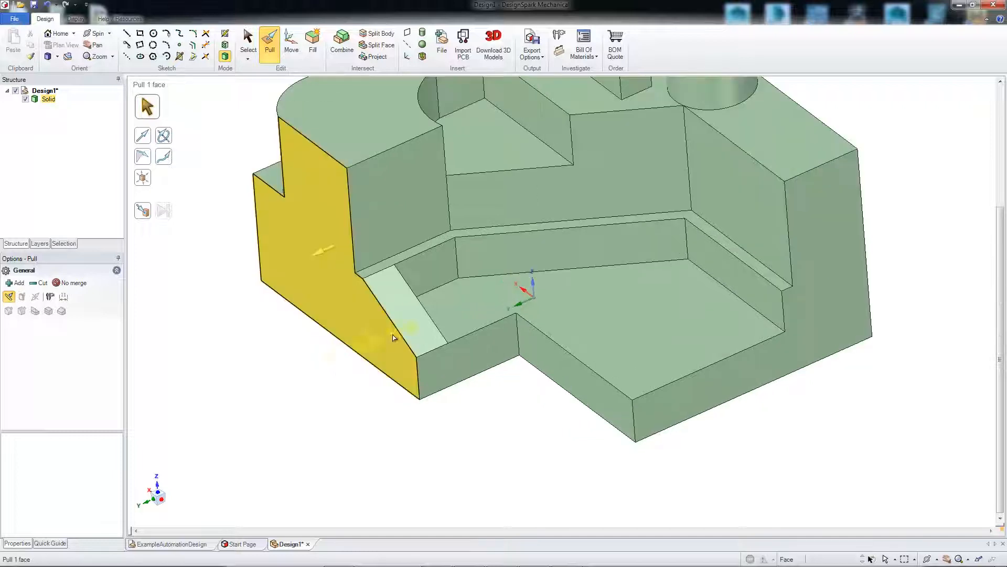
Step: Round the ramp's outer sloped edge with a radius of about 1.07 mm
left_click(383, 283)
left_click(394, 324)
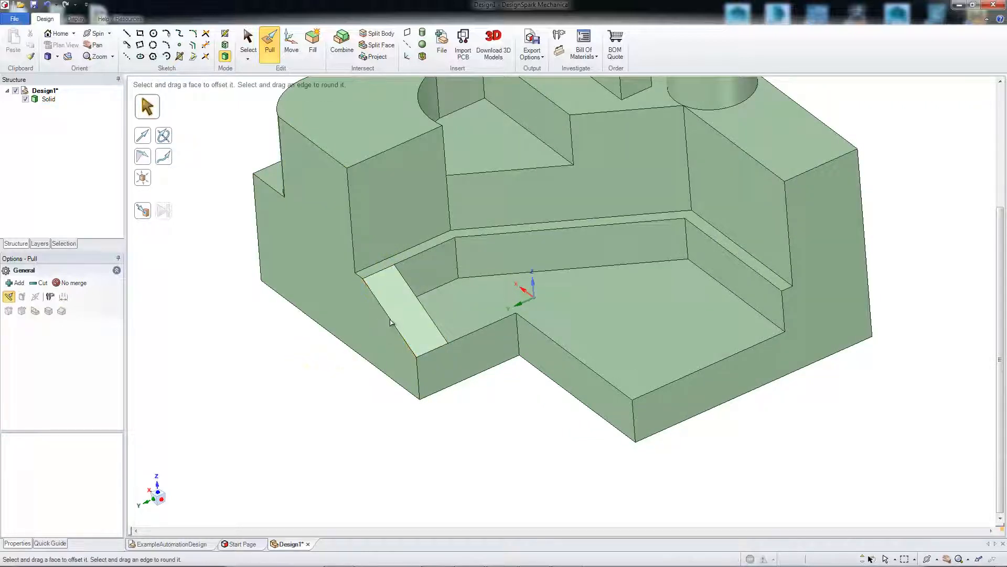
left_click(400, 305)
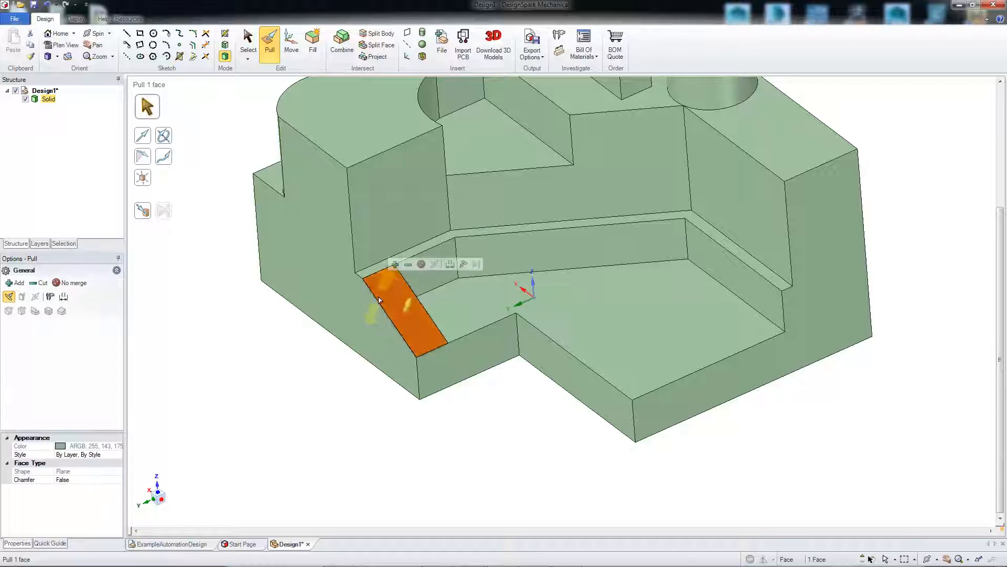
left_click(376, 303)
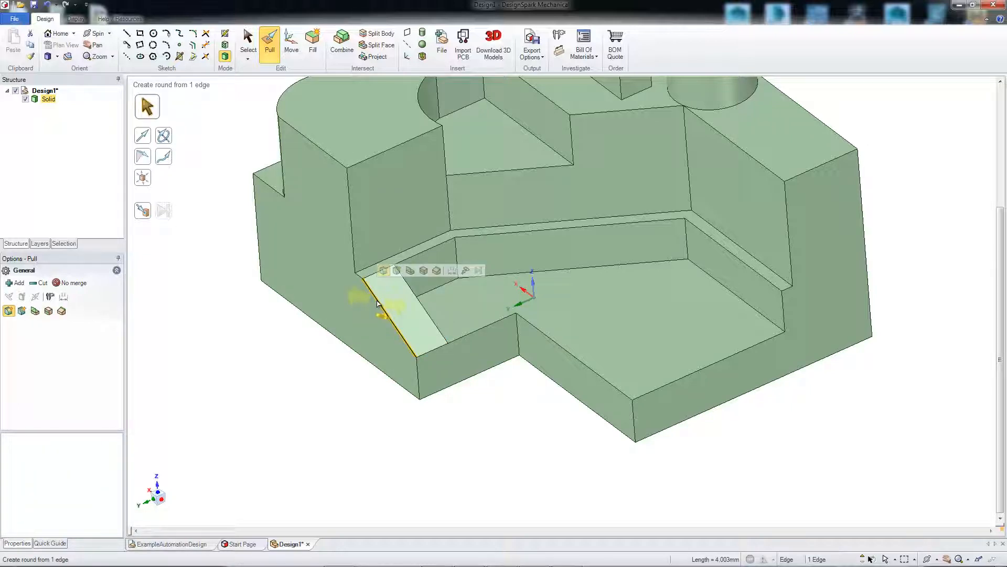
scroll(344, 399, "up", 3)
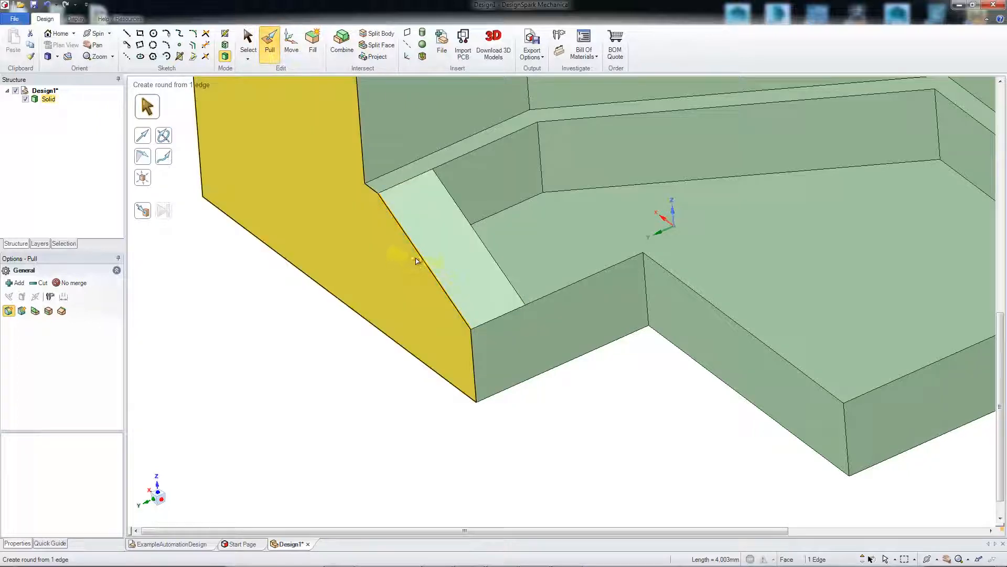
left_click_drag(423, 262, 399, 257)
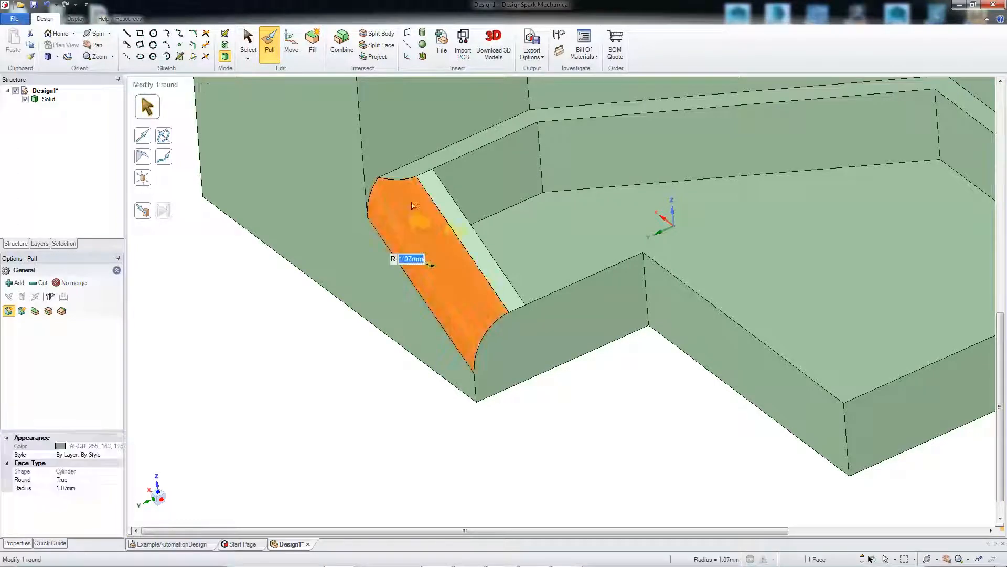
scroll(293, 343, "down", 3)
left_click(275, 352)
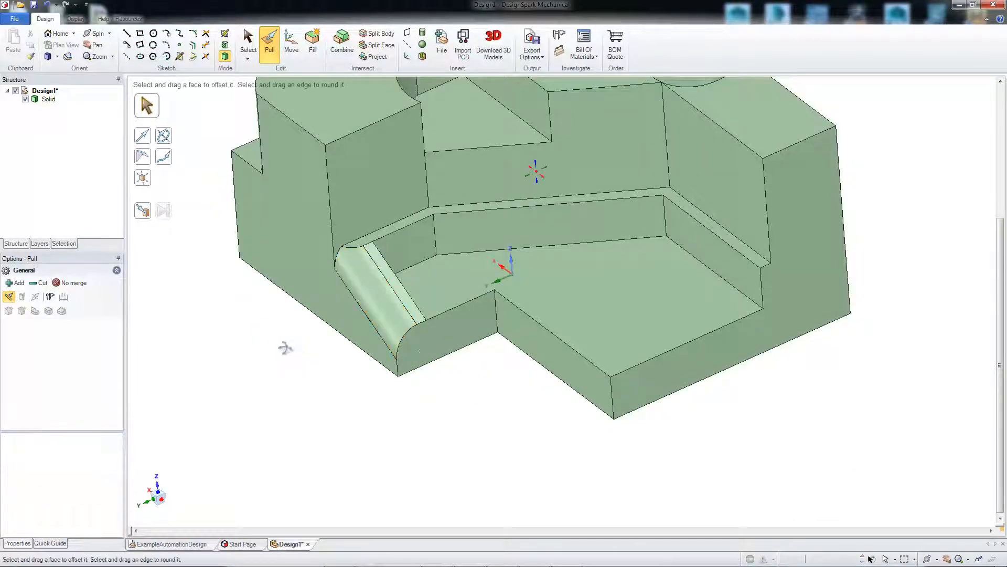
Step: Round the straight top edge of the tall block above the ramp with a radius of about 0.48 mm
mouse_move(286, 346)
middle_mouse_down()
mouse_move(321, 261)
mouse_move(338, 280)
mouse_move(286, 322)
mouse_move(277, 344)
middle_mouse_up()
scroll(290, 333, "down", 1)
scroll(251, 331, "up", 2)
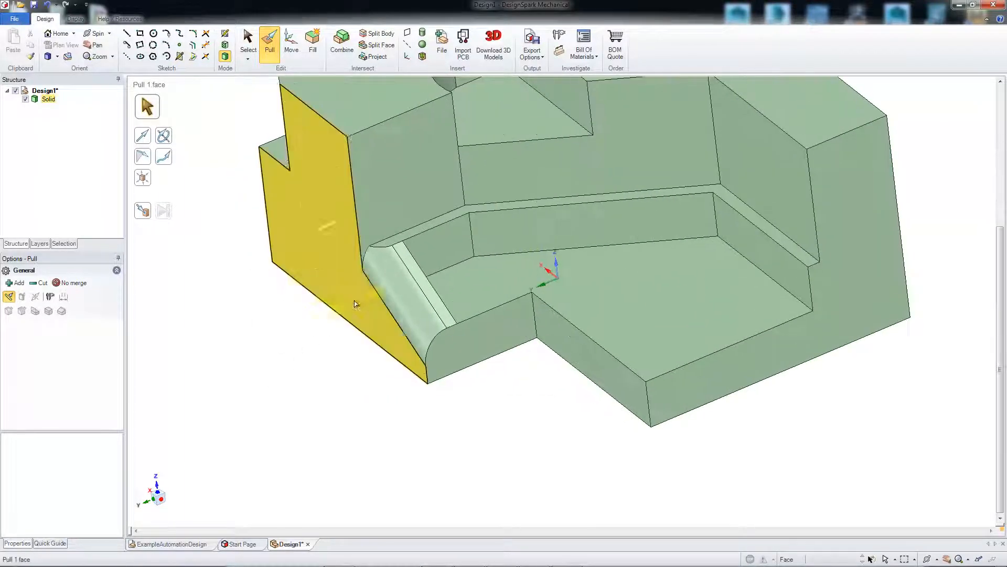
scroll(355, 303, "down", 3)
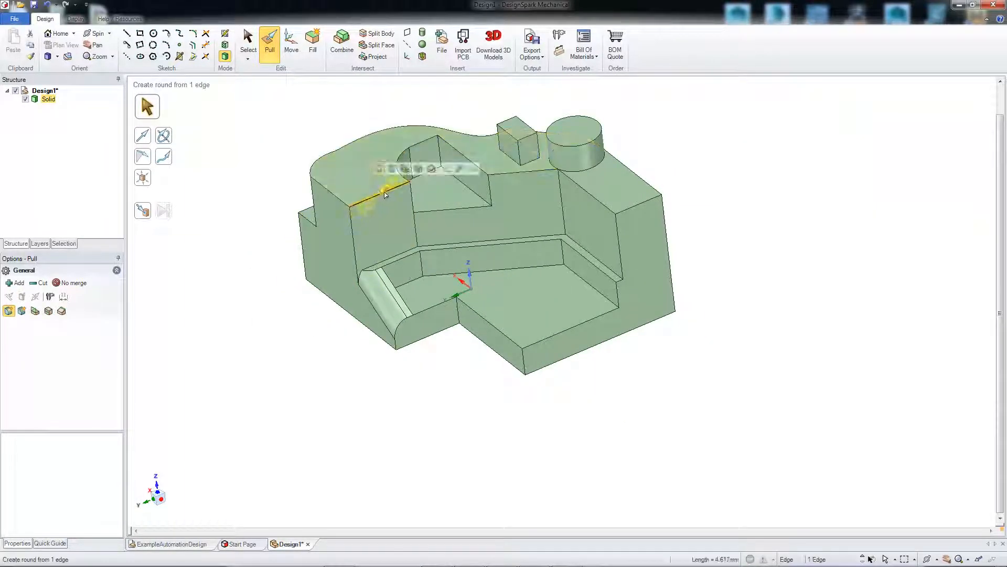
left_click(383, 205)
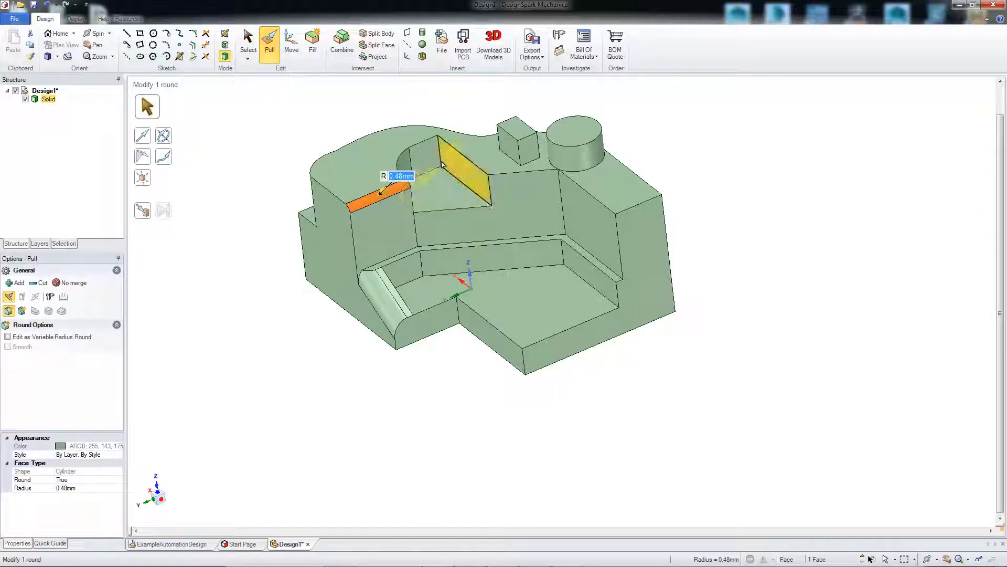
Step: Round the vertical inner corners of the curved pocket, giving the one beside the arc a radius of about 1.83 mm
mouse_move(438, 160)
left_mouse_down()
mouse_move(436, 169)
mouse_move(438, 152)
left_mouse_up()
left_click(446, 126)
middle_click_drag(446, 126, 432, 152)
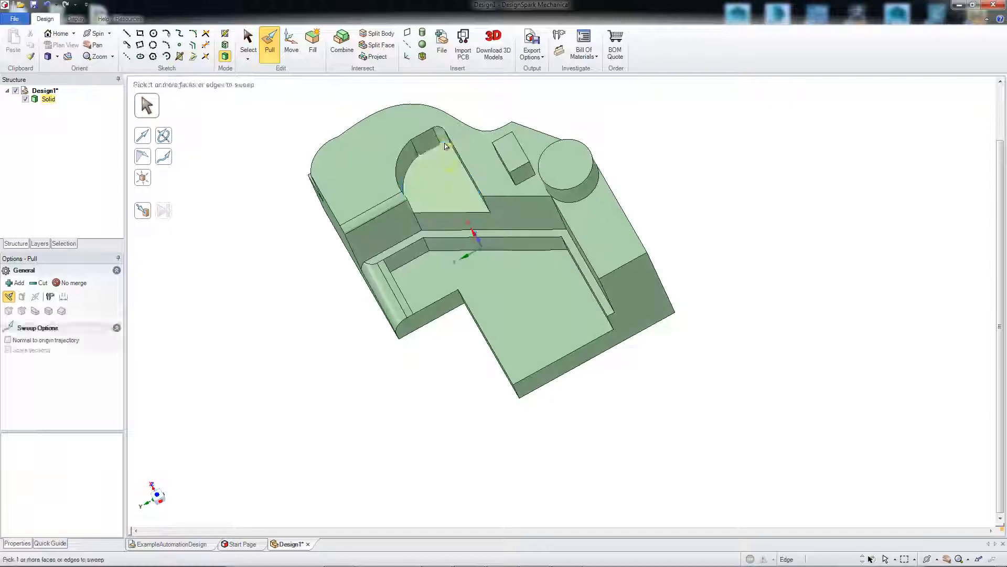
left_click(432, 152)
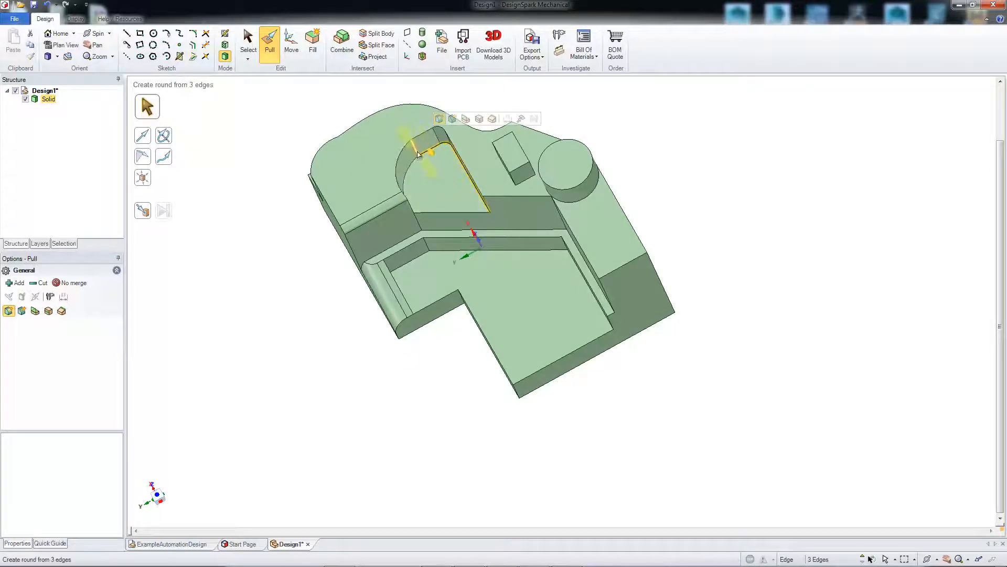
left_click(426, 153)
left_click_drag(425, 163, 430, 175)
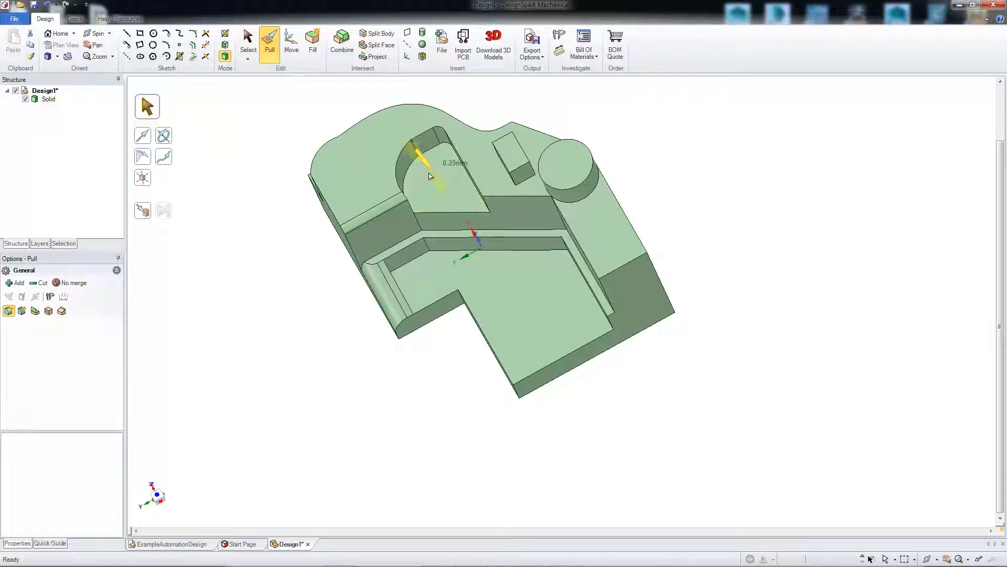
left_click_drag(445, 225, 456, 247)
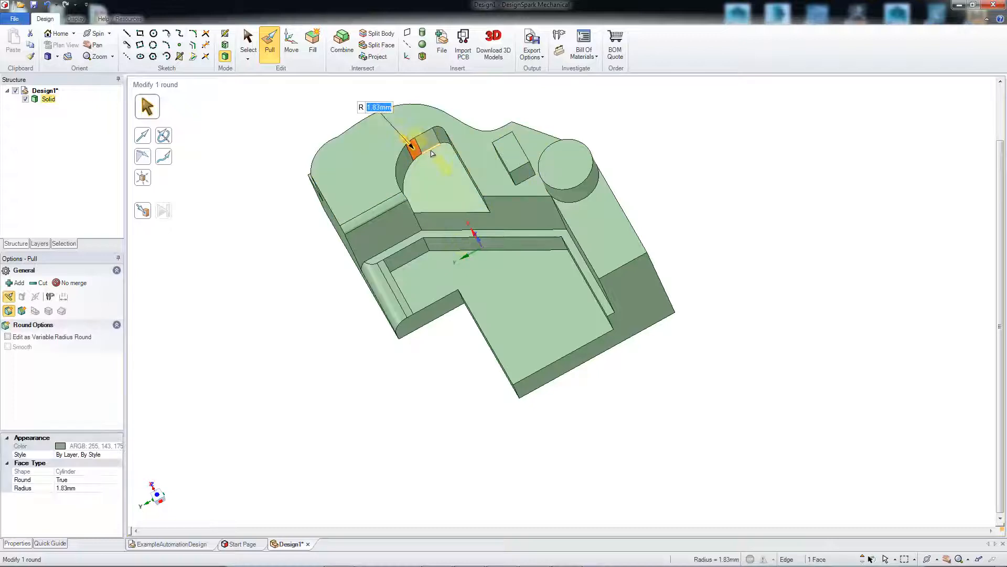
Step: Round the whole chain of edges around the curved pocket's floor with a radius of about 0.58 mm
double_click(432, 152)
left_click_drag(435, 158, 436, 160)
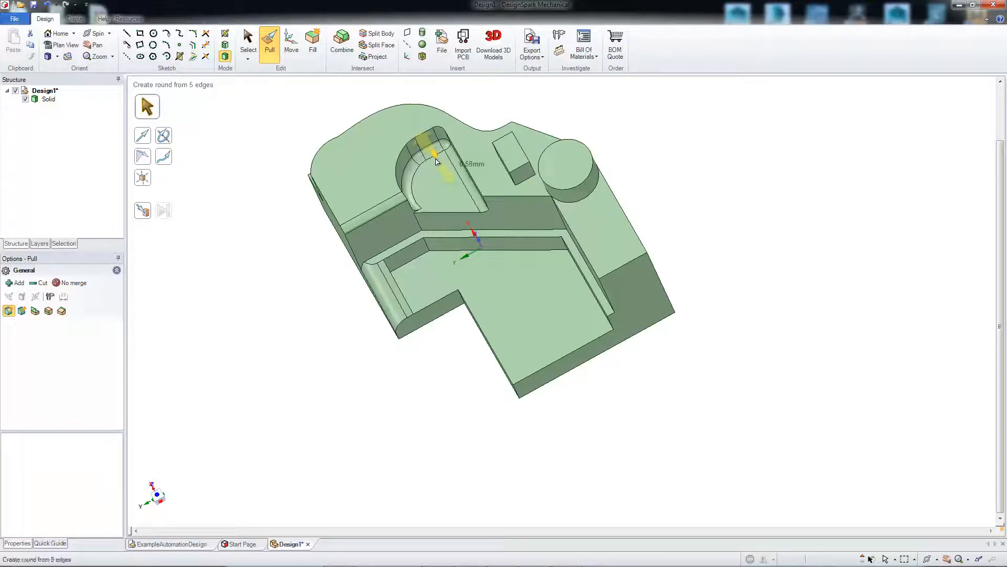
left_click(291, 191)
Step: Sketch a circle about 2.9 mm in diameter on the flat side face of the tall block above the ramp
middle_click_drag(273, 213, 330, 133)
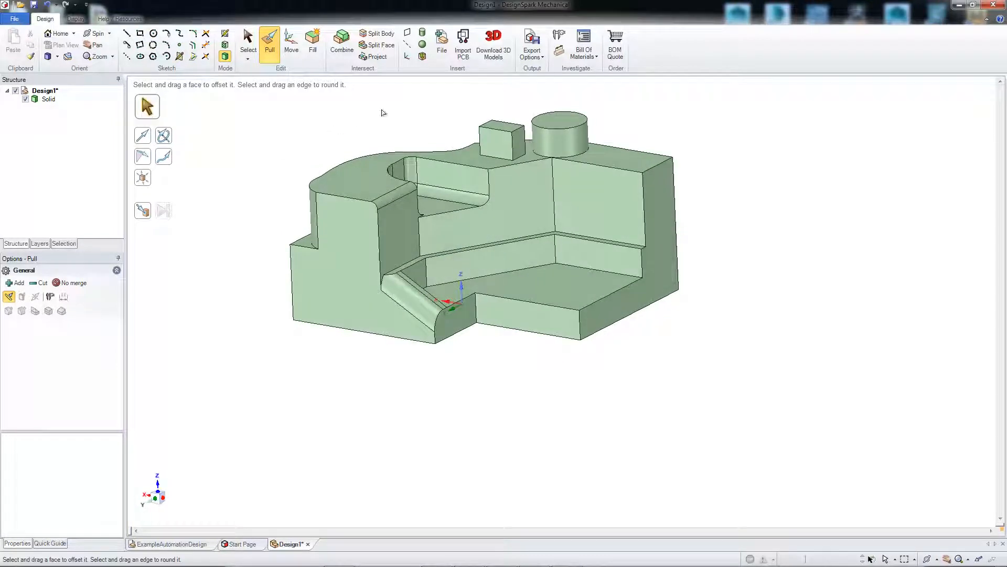
middle_click_drag(382, 113, 312, 107)
left_click(153, 33)
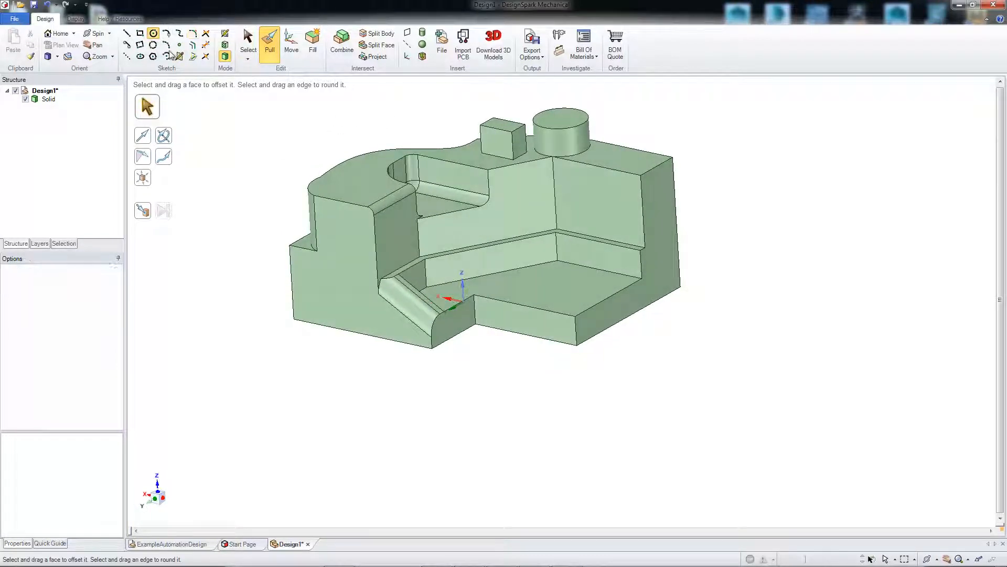
left_click(342, 246)
left_click(341, 243)
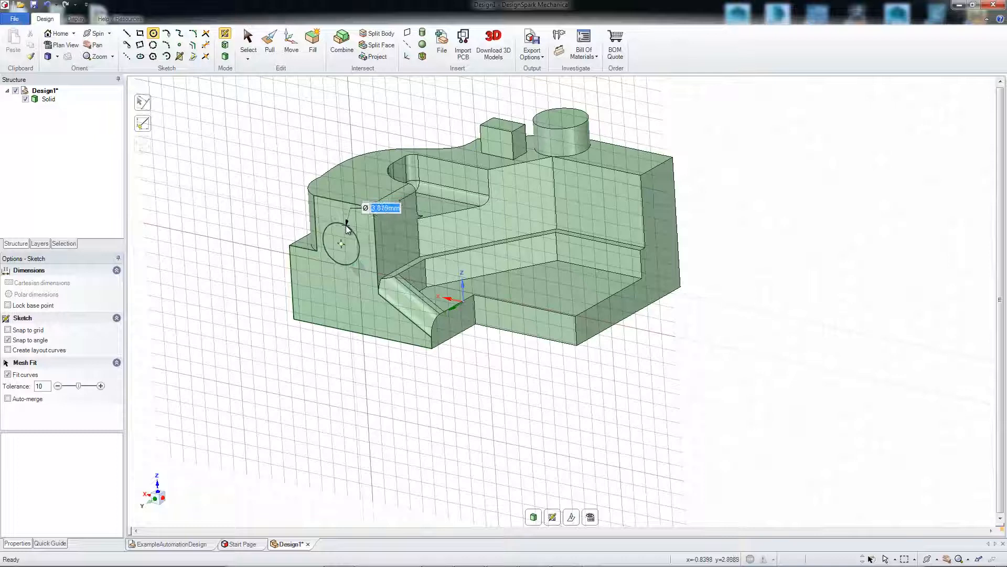
Step: Pull the circular region inward to cut a round hole into the block's side face
left_click(536, 521)
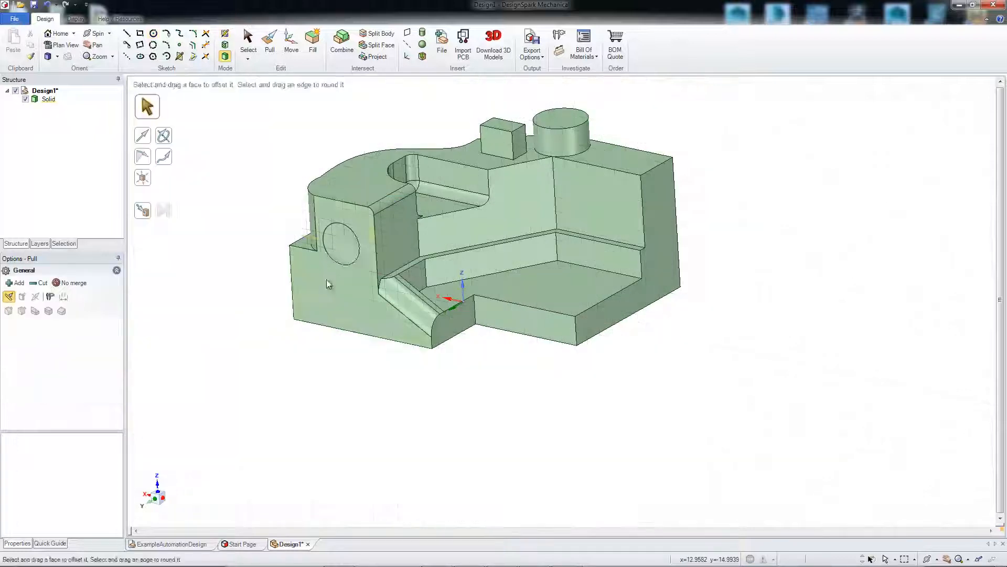
left_click(347, 244)
left_click_drag(348, 243, 374, 228)
left_click(233, 284)
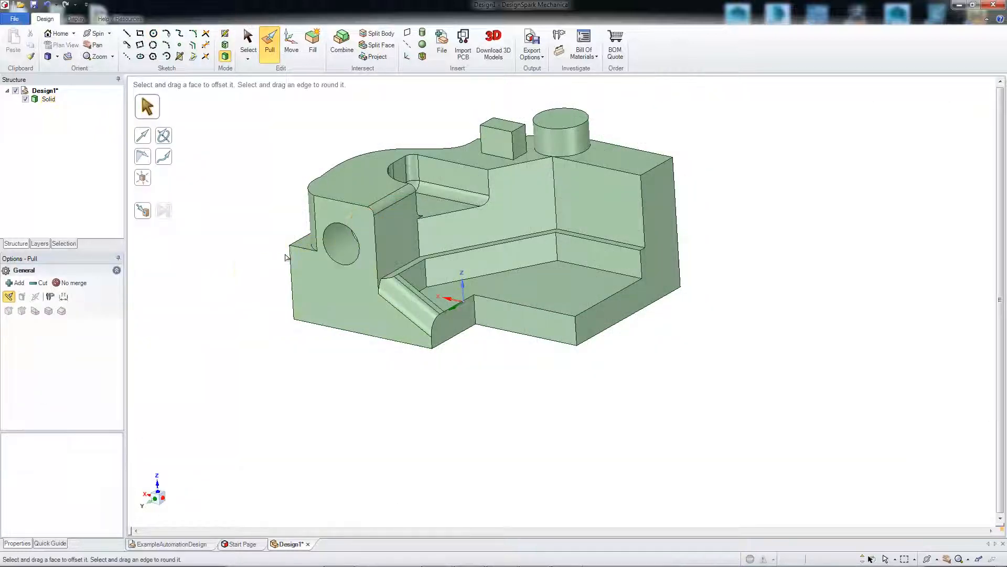
Step: Chamfer the round hole's outer edge by about 1.86 mm
scroll(285, 255, "up", 2)
left_click(370, 214)
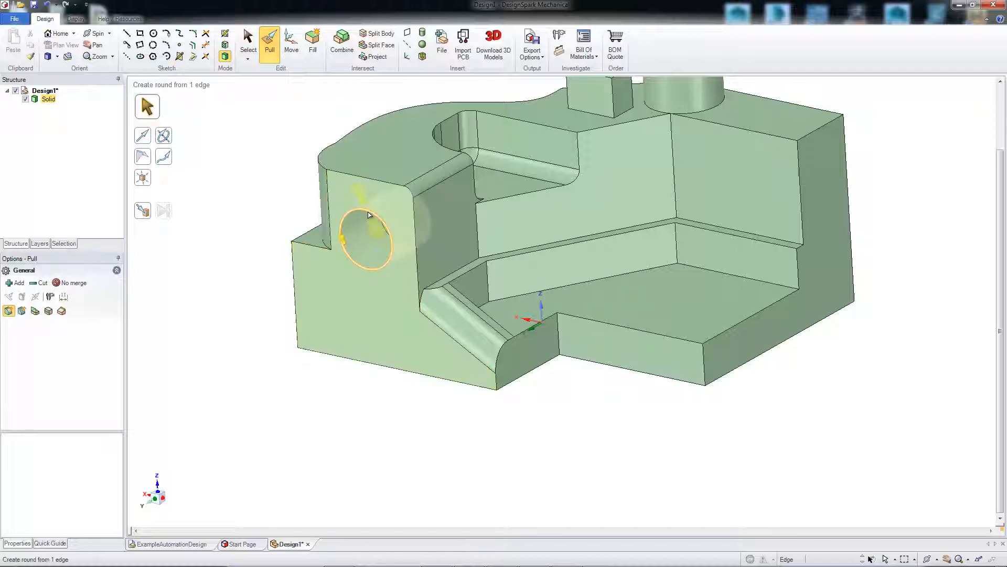
left_click(370, 214)
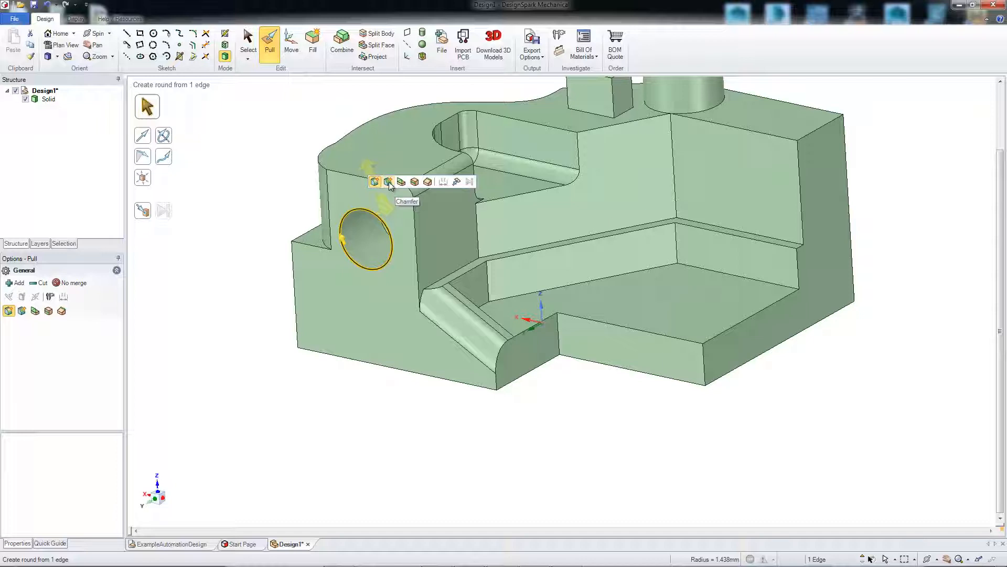
left_click(388, 182)
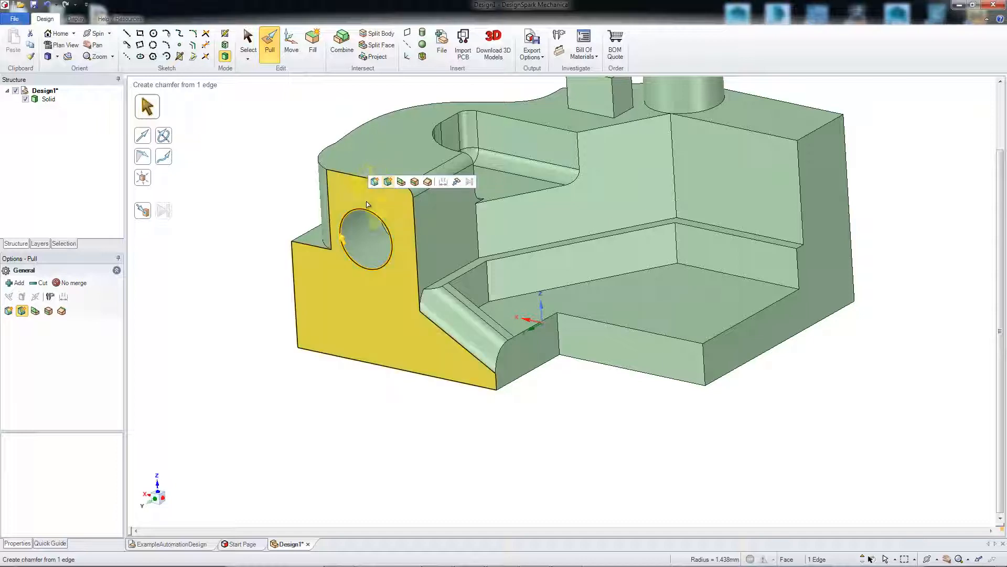
middle_click_drag(354, 233, 352, 265)
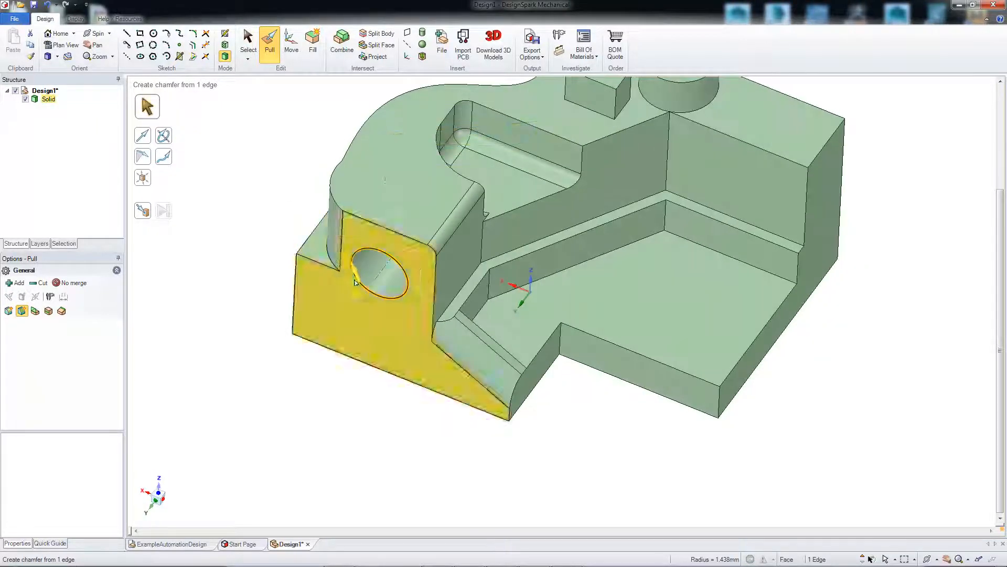
left_click(354, 262)
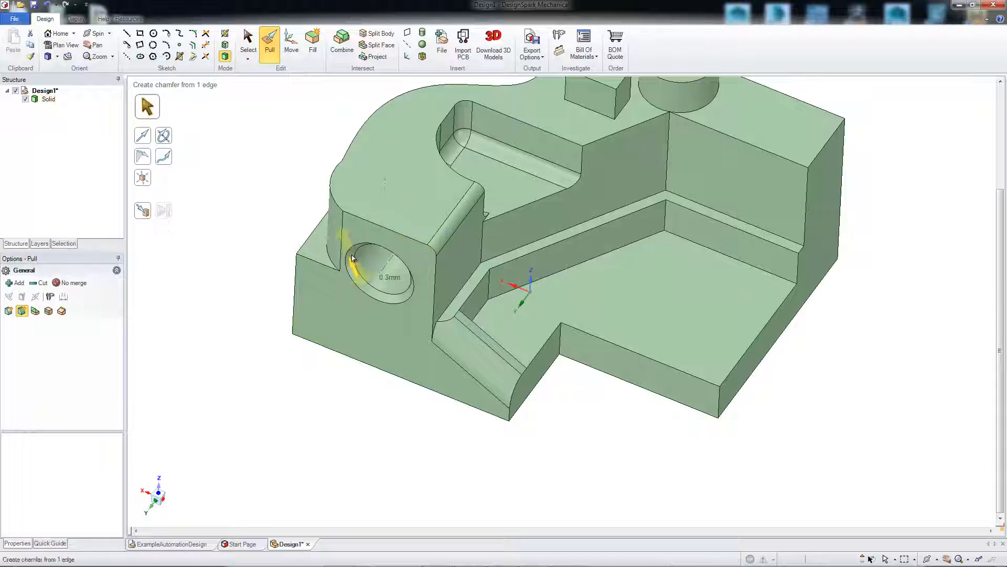
left_click_drag(352, 258, 335, 182)
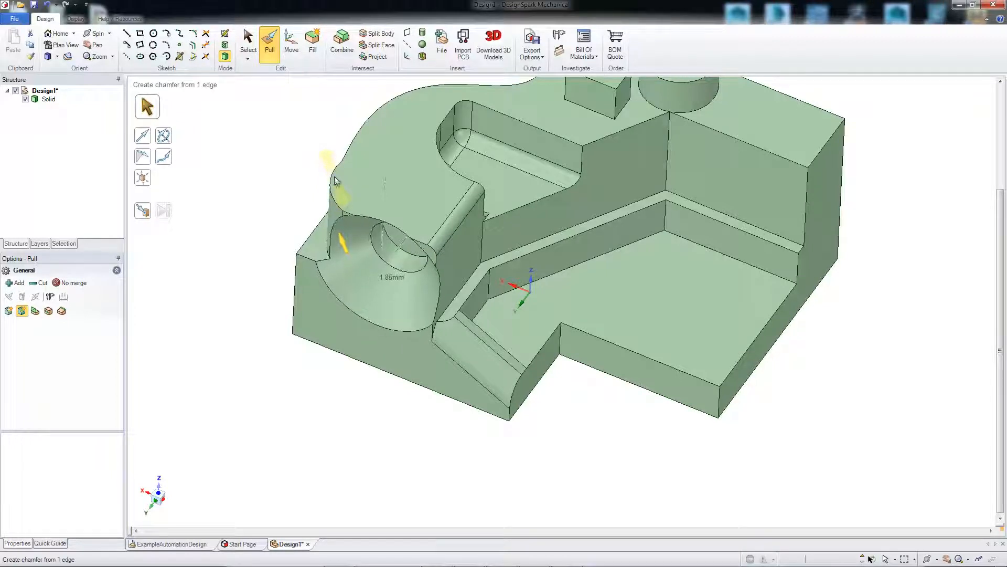
right_click(335, 179)
left_click(235, 213)
middle_click_drag(235, 213, 286, 222)
left_click(347, 241)
right_click(269, 195)
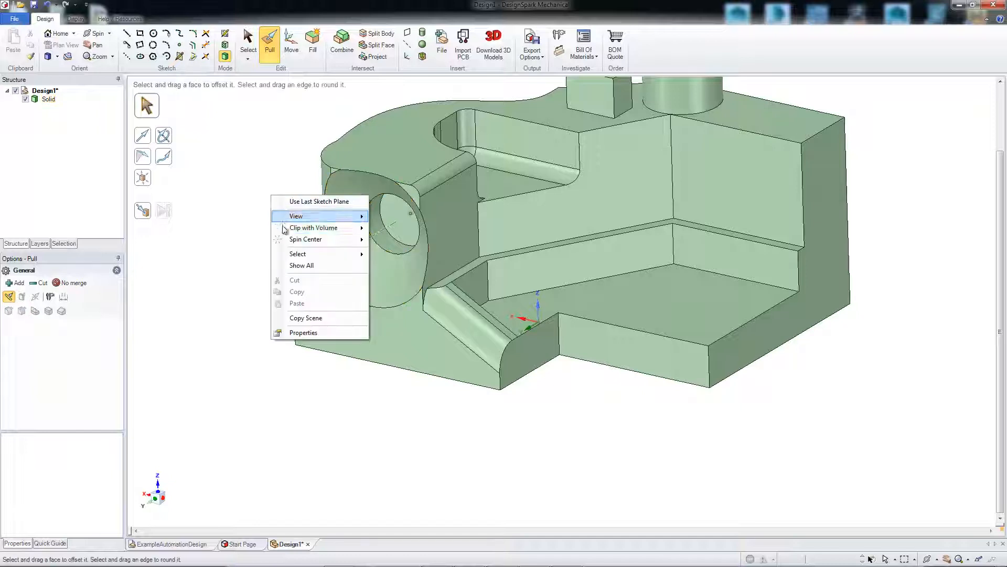
Step: Examine the chamfered hole and the faces around it from several angles
left_click(257, 193)
middle_click_drag(215, 187, 236, 214)
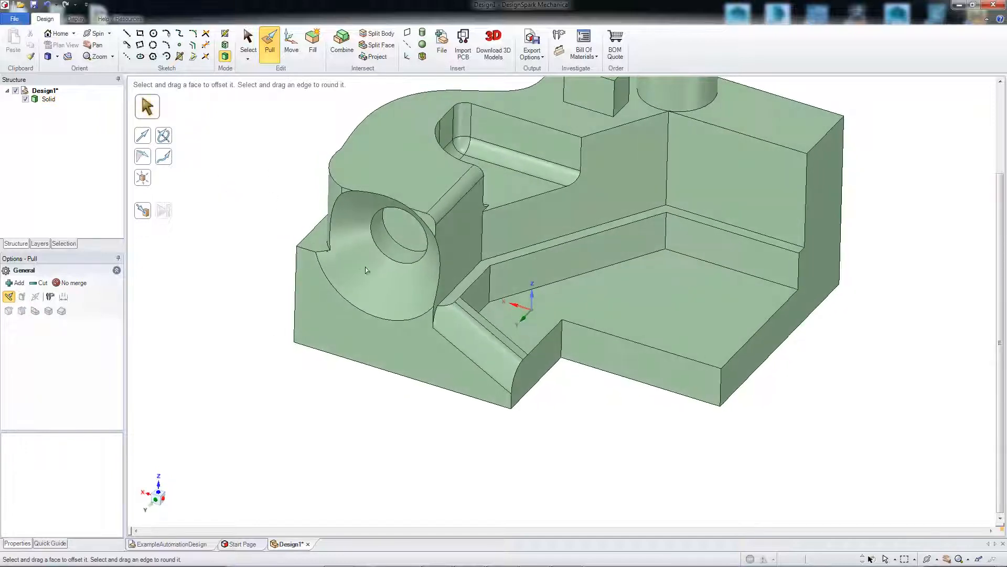
left_click(367, 268)
left_click(304, 214)
middle_click_drag(303, 214, 325, 215)
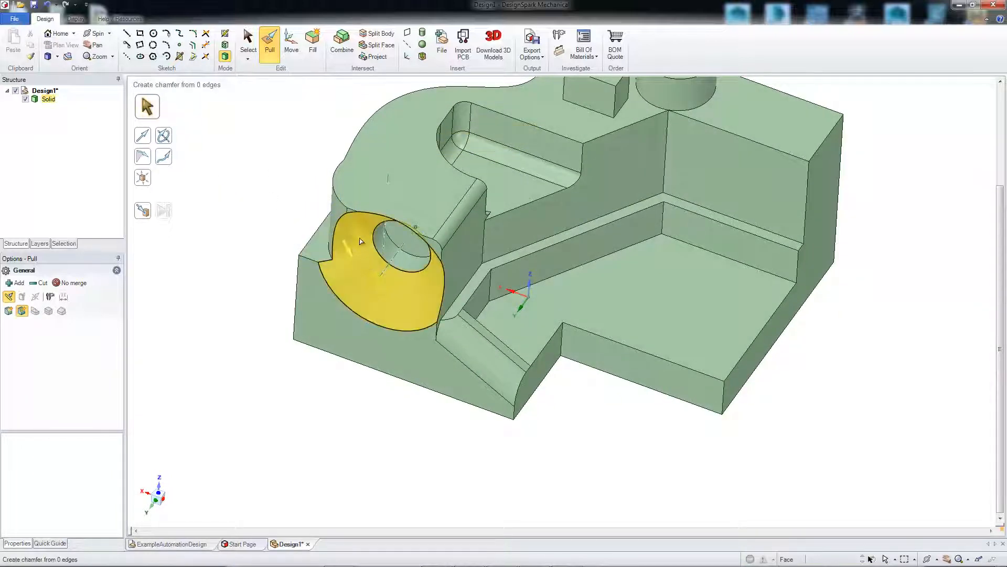
left_click(369, 199)
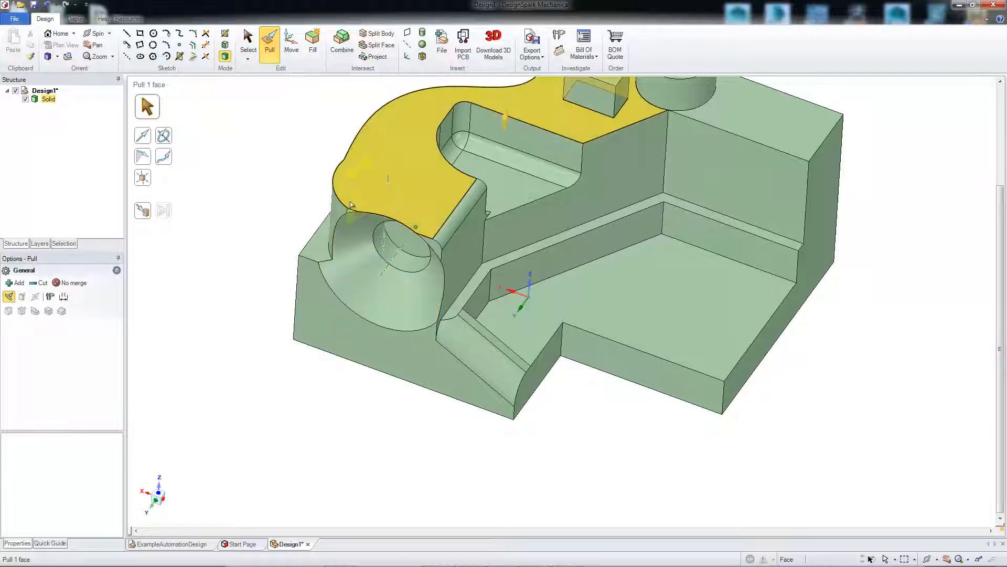
left_click(344, 259)
left_click(318, 219)
middle_click_drag(279, 212, 316, 209)
left_click(346, 240)
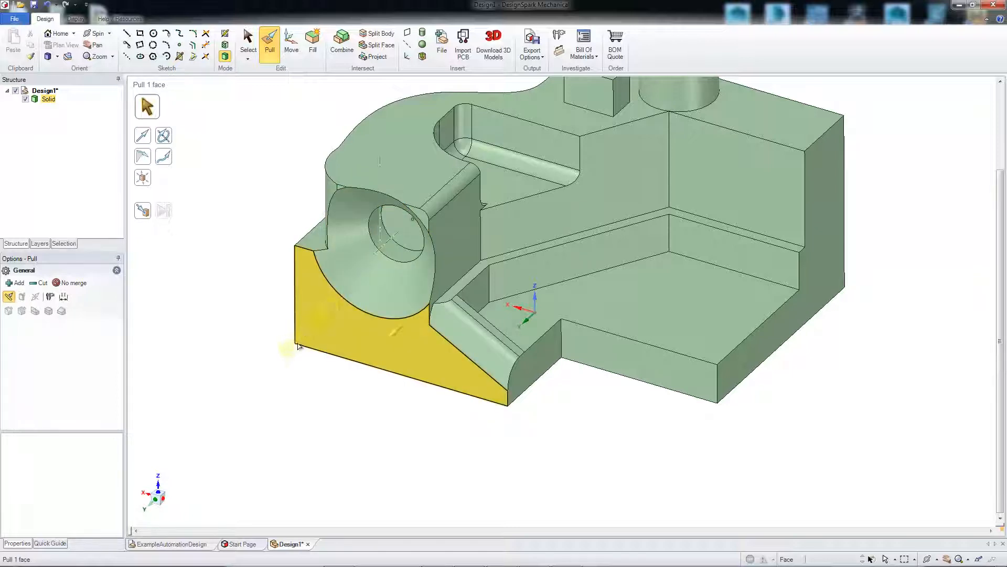
left_click(360, 292)
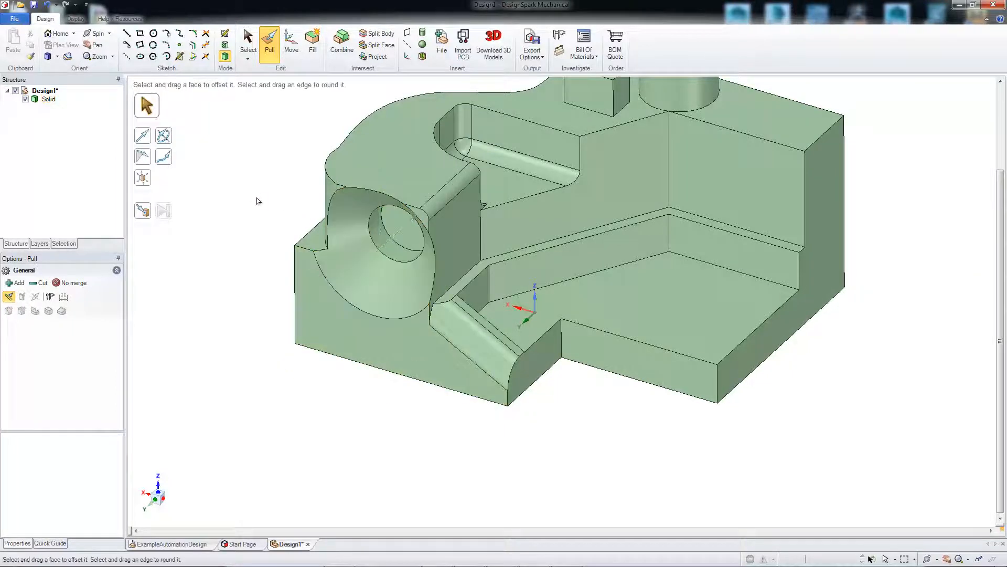
middle_click_drag(258, 197, 286, 209)
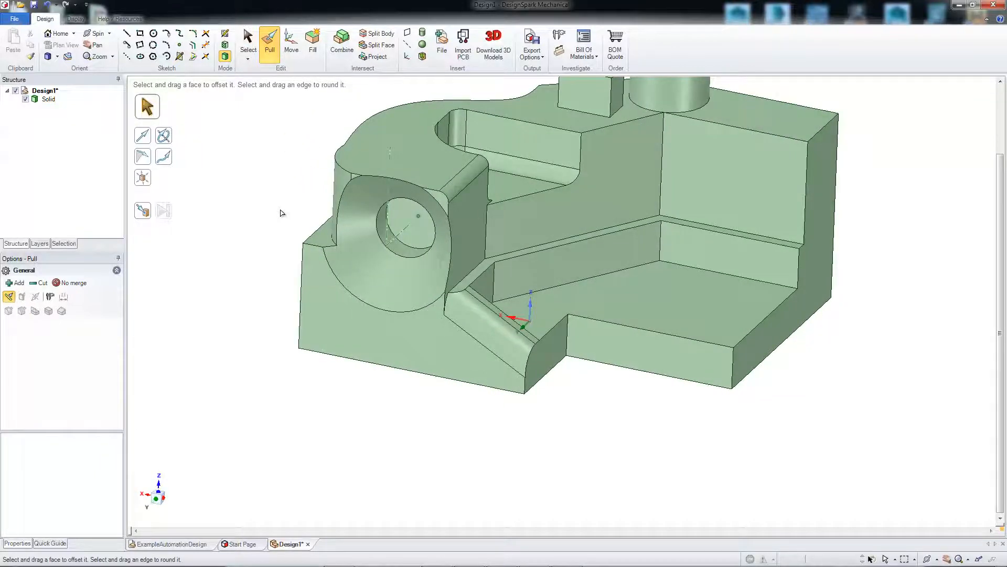
left_click(402, 108)
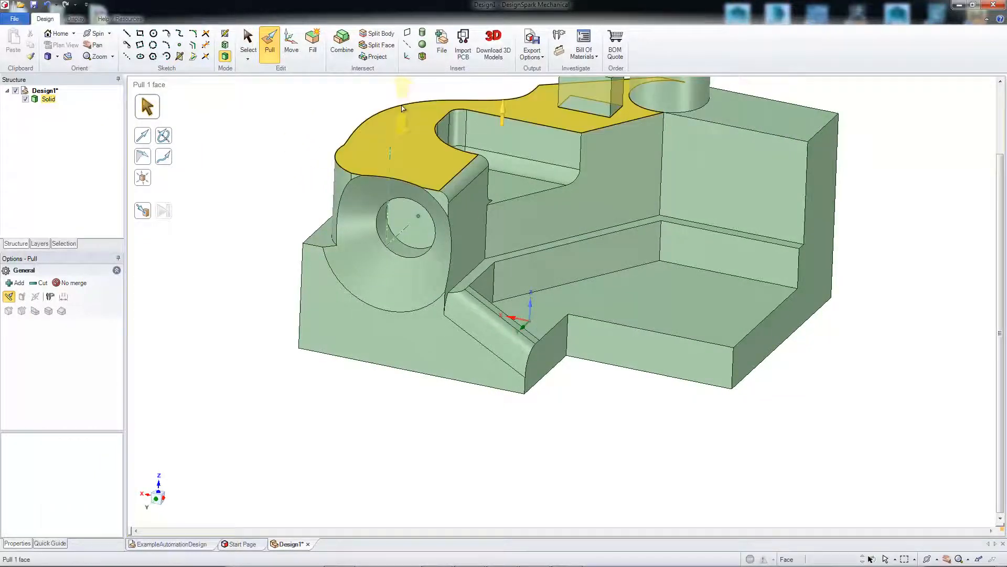
left_click(262, 159)
middle_click_drag(263, 171, 378, 252)
Step: Pull the hole's conical chamfer face to a setback of about 1.95 mm
left_click(346, 303)
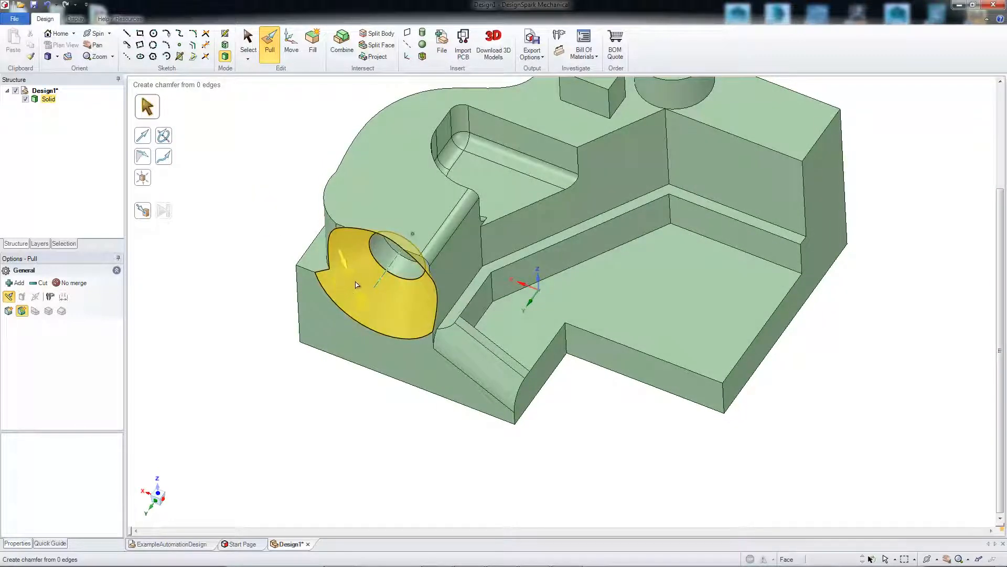
left_click_drag(356, 281, 356, 252)
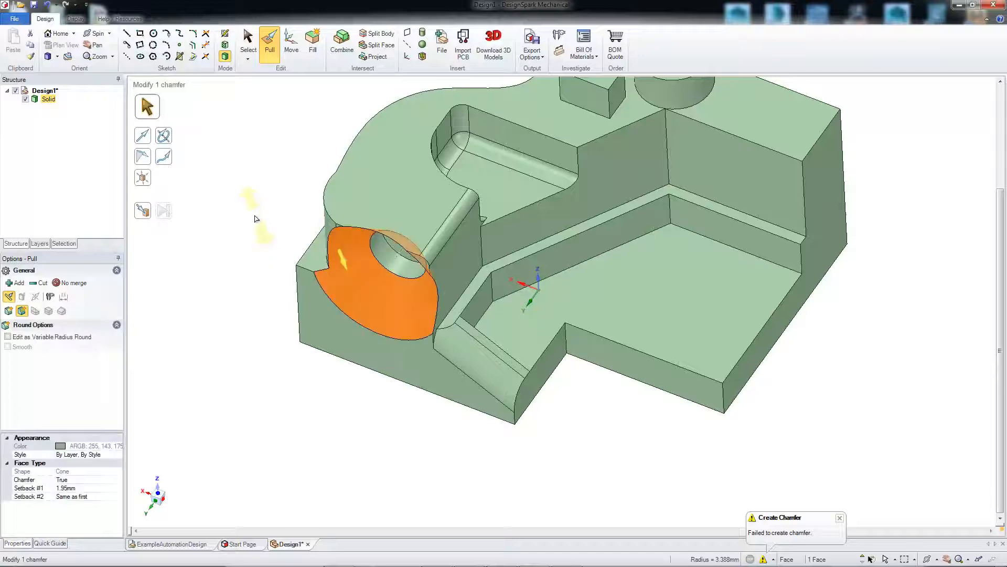
middle_click_drag(258, 224, 273, 267)
Step: Remove the chamfer around the round hole with Fill
mouse_move(357, 270)
middle_mouse_down()
mouse_move(269, 247)
mouse_move(252, 194)
mouse_move(292, 236)
mouse_move(354, 251)
middle_mouse_up()
left_click(354, 251)
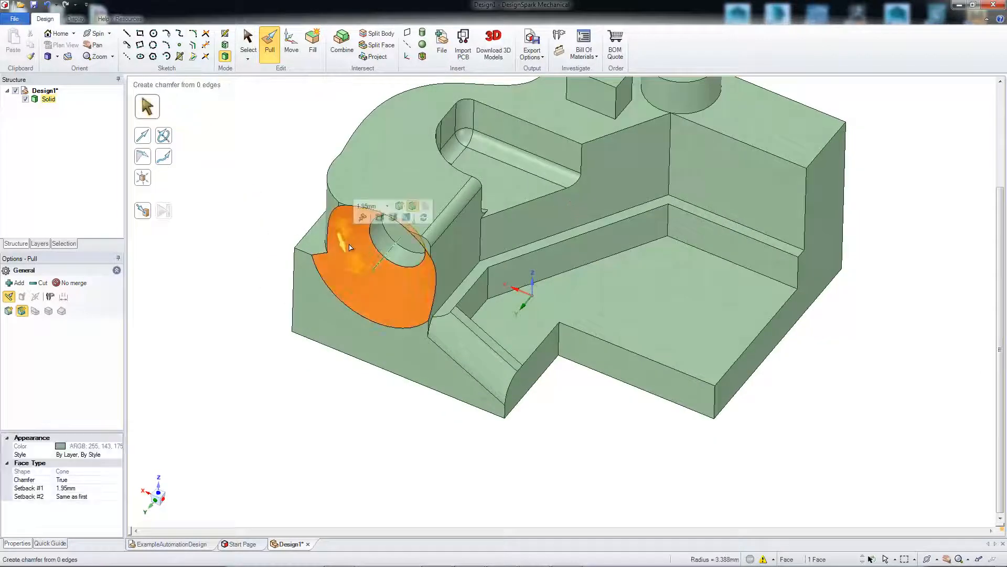
left_click(313, 46)
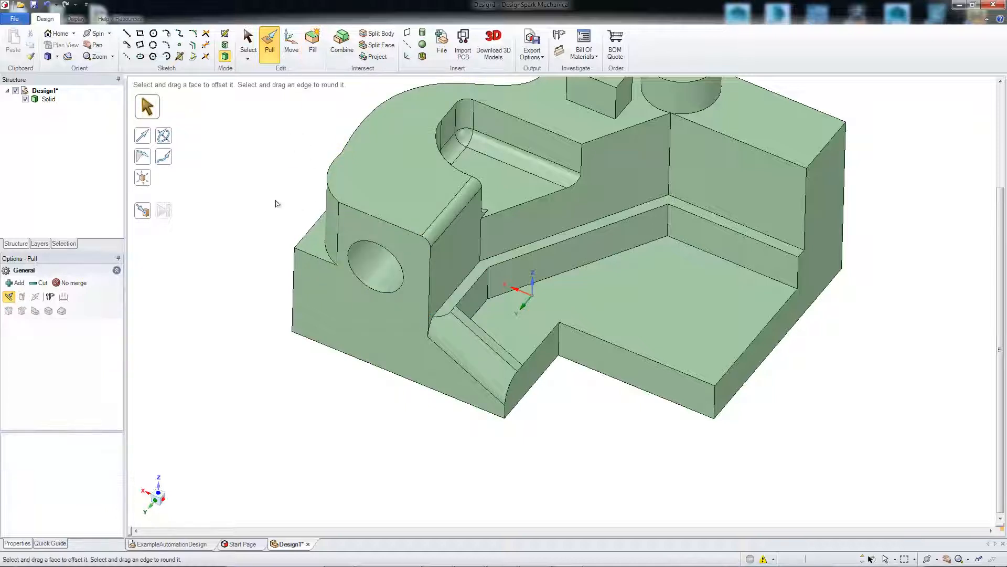
Step: Remove the whole chain of rounds around the curved pocket's floor with Fill
mouse_move(270, 152)
middle_mouse_down()
mouse_move(265, 111)
mouse_move(258, 173)
mouse_move(261, 162)
mouse_move(295, 166)
middle_mouse_up()
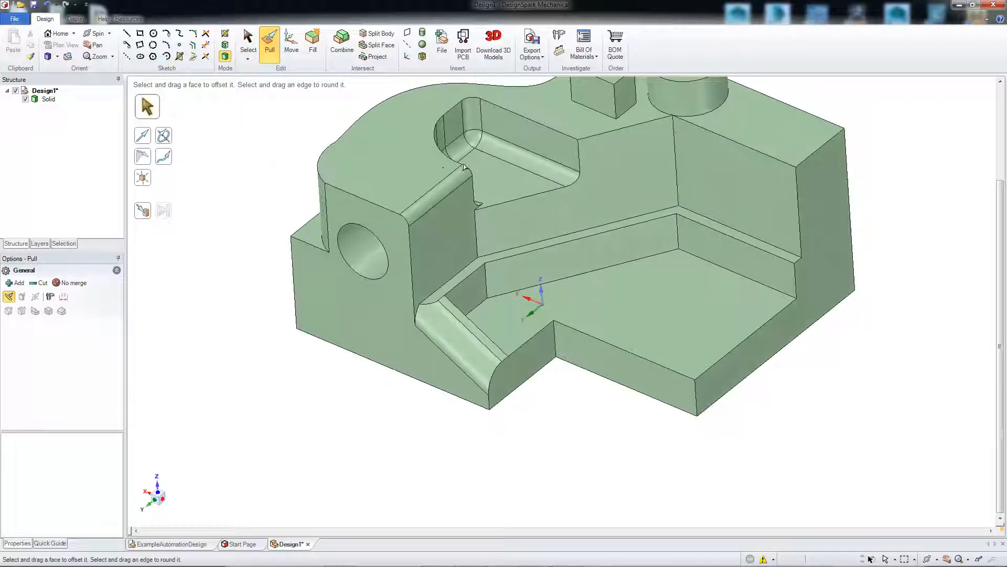
middle_click_drag(504, 105, 504, 168)
left_click(526, 152)
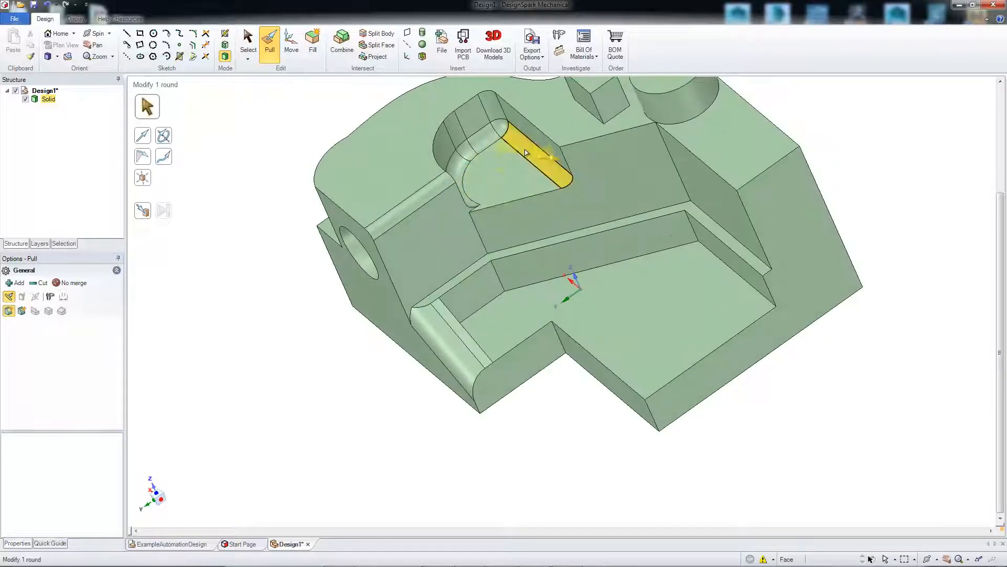
double_click(525, 151)
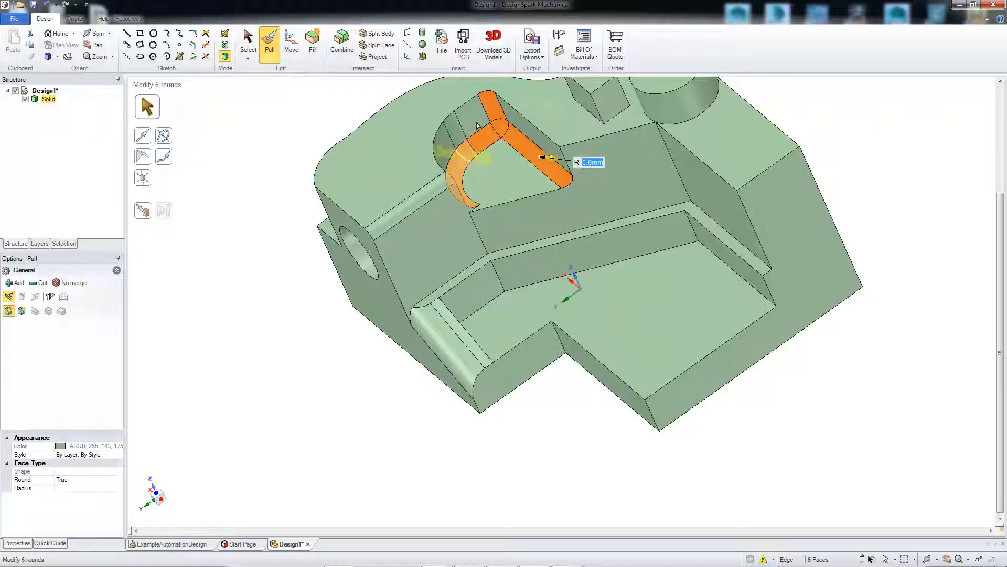
left_click(313, 43)
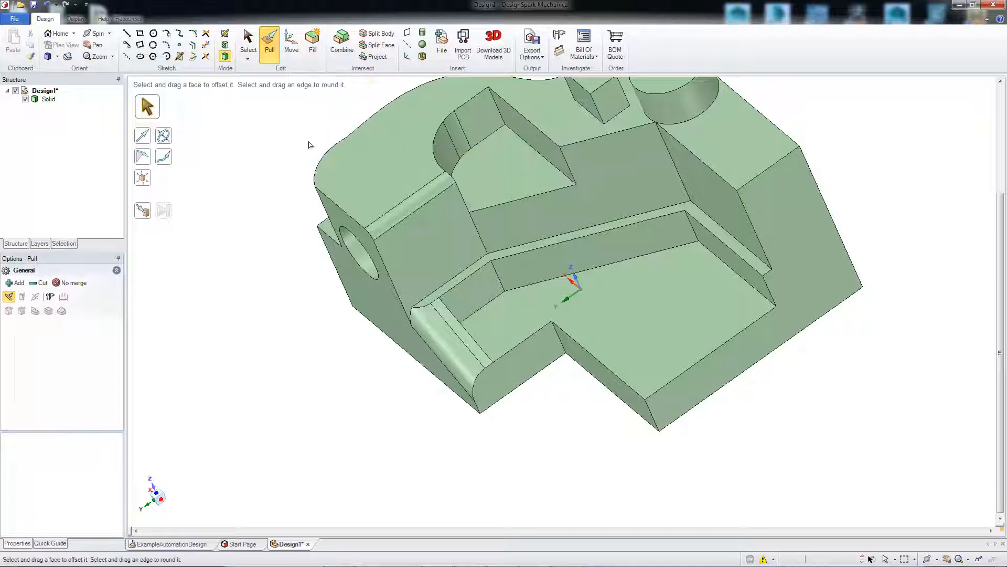
middle_click_drag(294, 147, 317, 124)
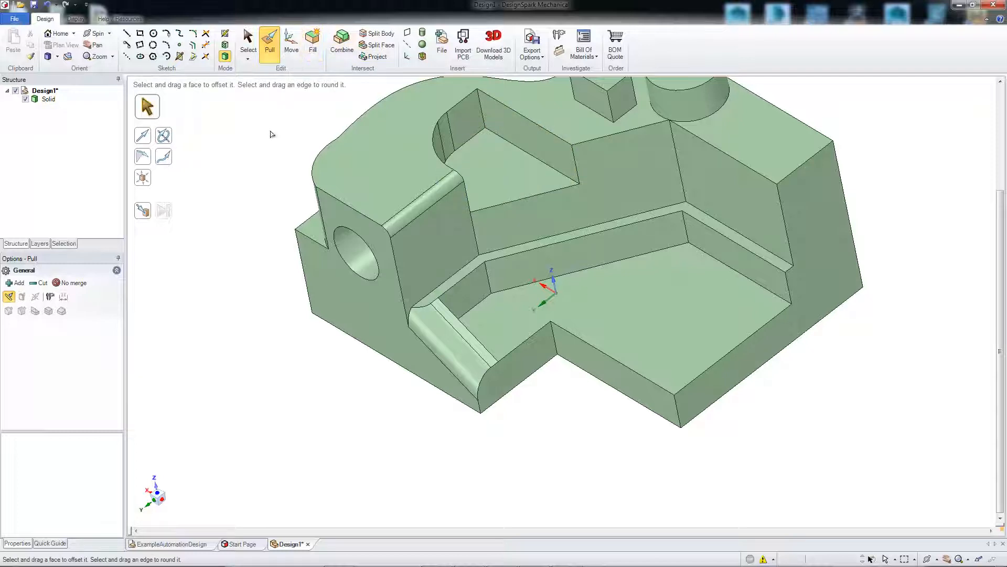
Step: Remove the round along the ramp's outer edge with Fill
middle_click_drag(288, 135, 461, 338)
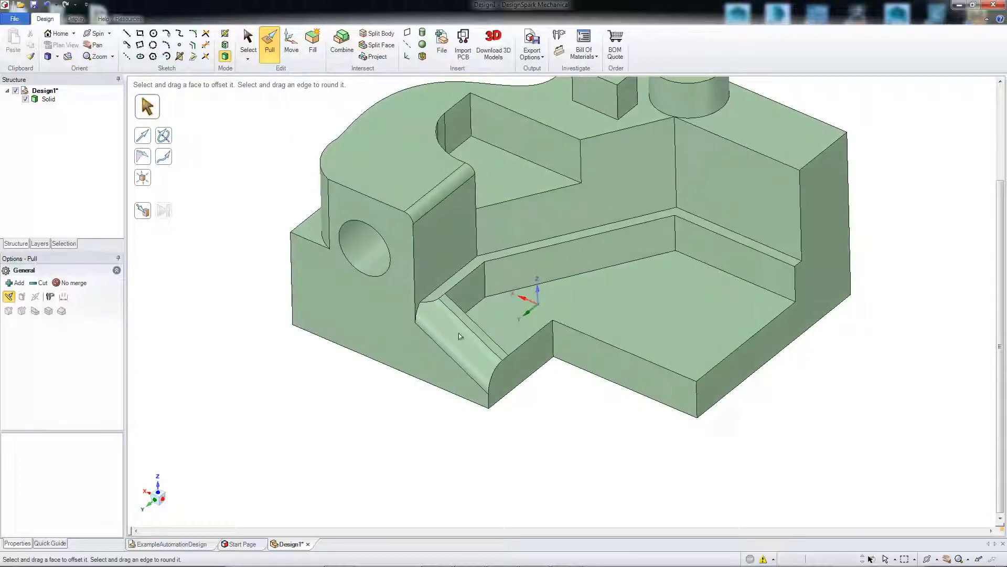
left_click(459, 339)
left_click(314, 41)
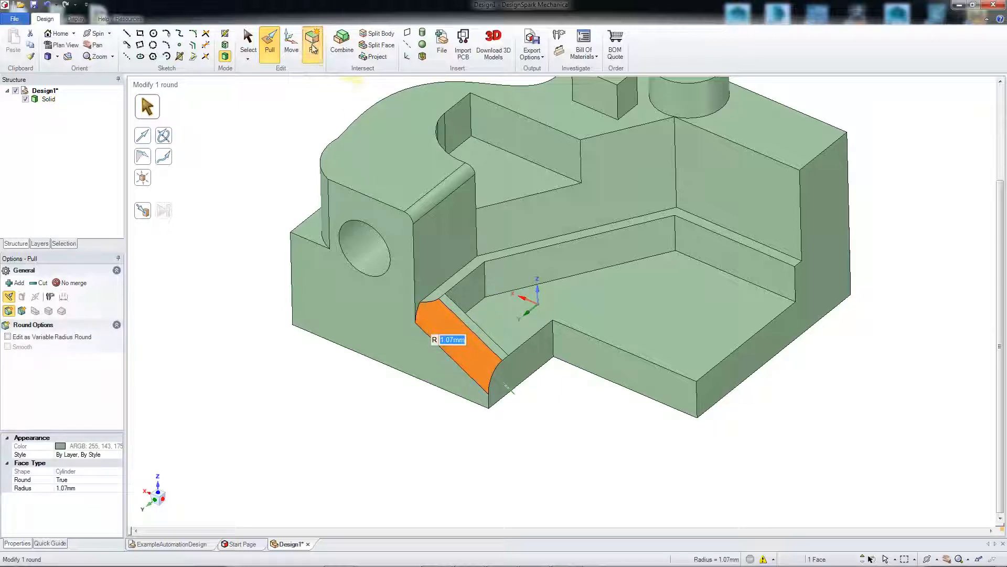
left_click(416, 413)
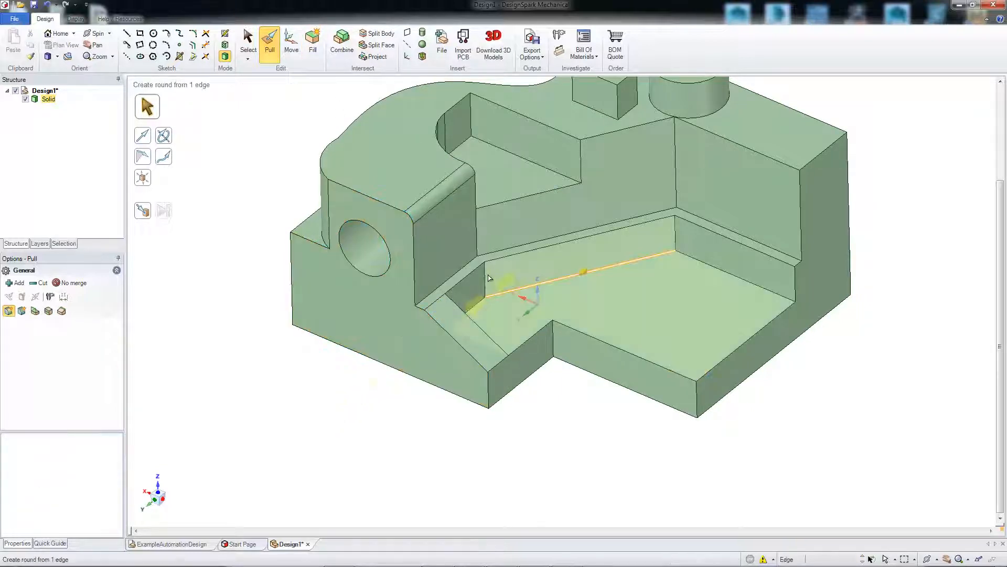
Step: Round the lower pocket's vertical corner edge near the ramp with a radius of about 3.98 mm, then remove that round with Fill
left_click(487, 280)
left_click_drag(491, 286, 638, 423)
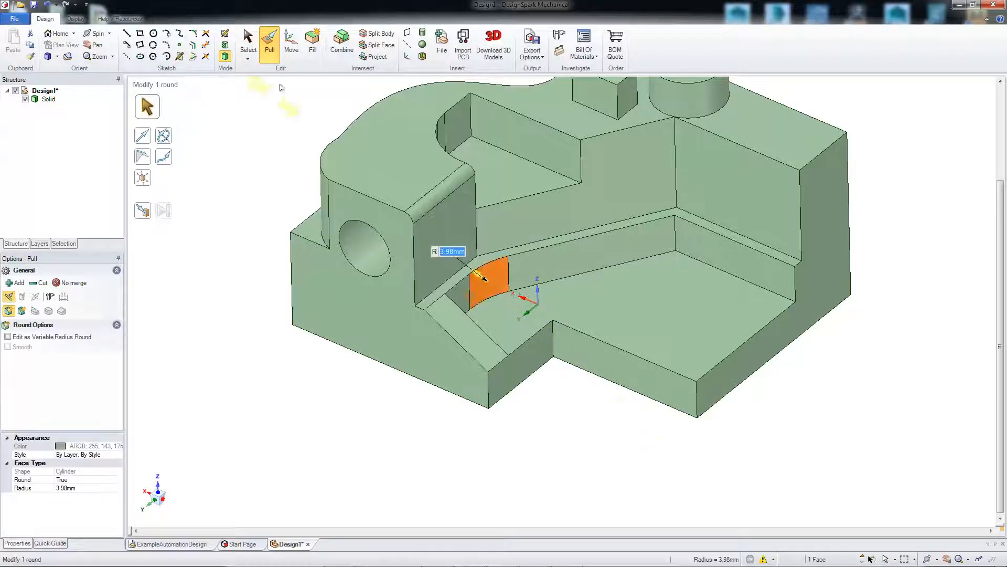
left_click(312, 43)
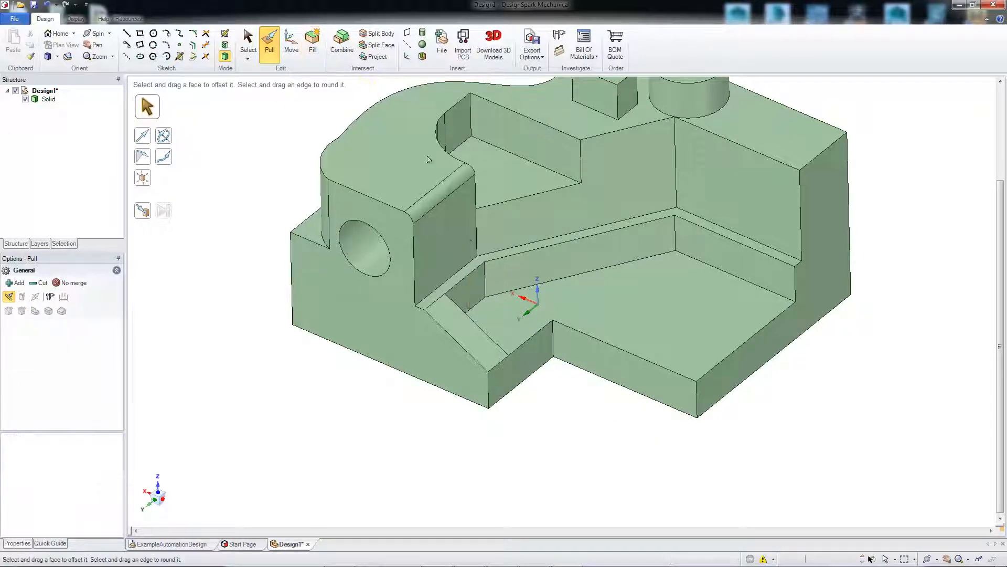
left_click(243, 149)
middle_click_drag(255, 169, 195, 210)
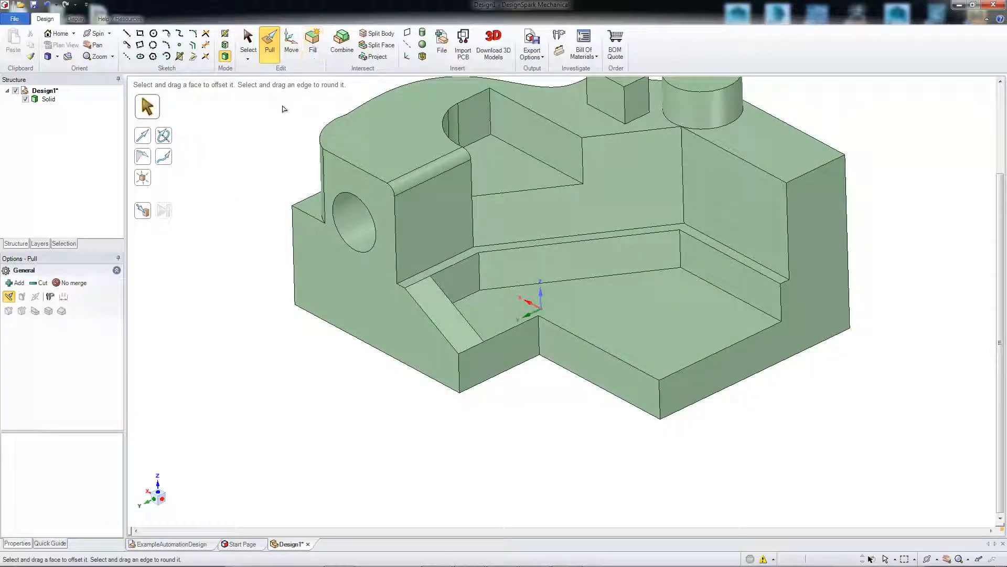
Step: Try to round the base edges of the cylindrical boss on the block's top face
middle_click_drag(283, 109, 226, 175, "ctrl")
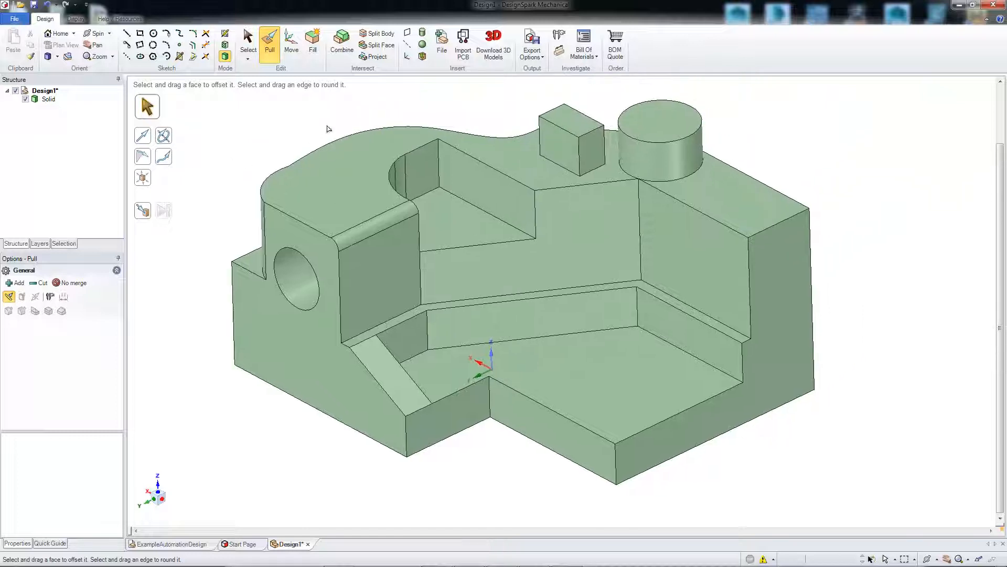
middle_click_drag(440, 113, 441, 139)
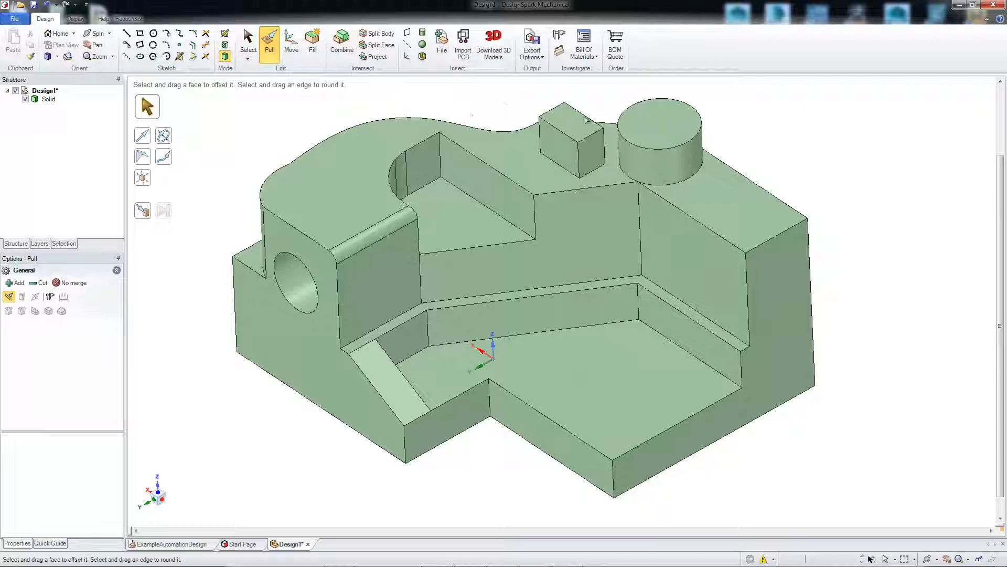
left_click(686, 182)
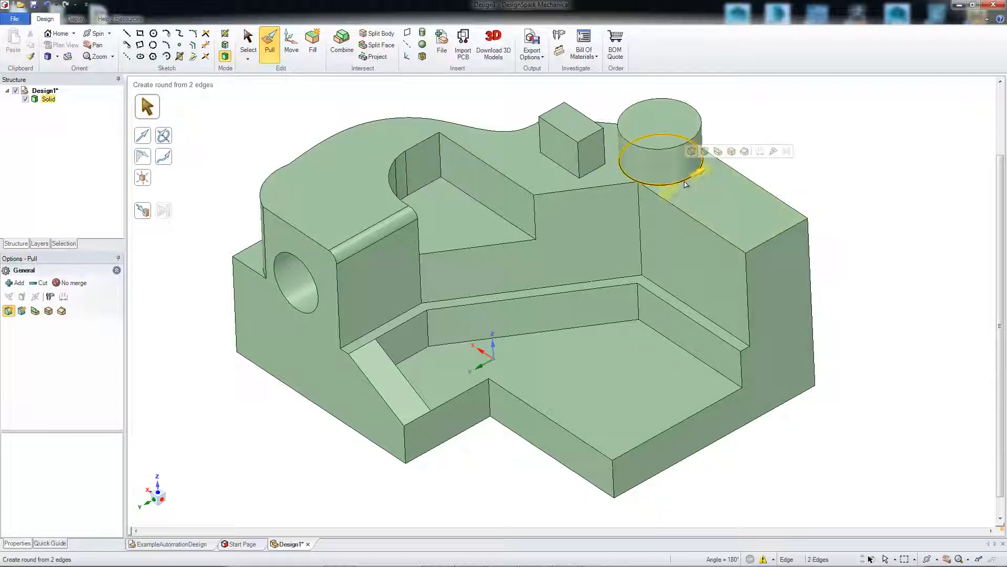
middle_click_drag(766, 173, 774, 230)
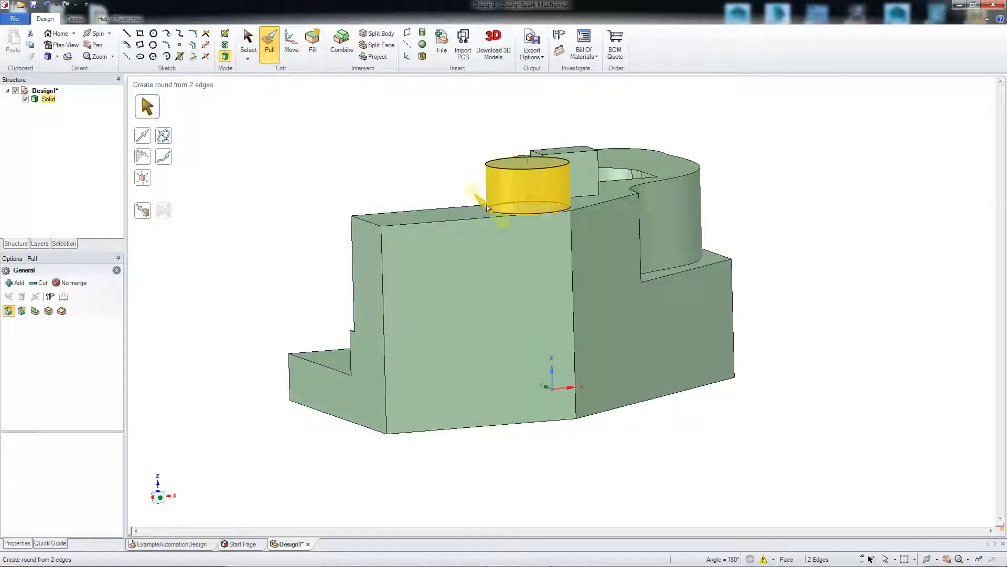
left_click_drag(487, 209, 424, 139)
middle_click_drag(425, 139, 512, 207)
left_click(515, 198)
left_click(368, 176)
scroll(369, 175, "up", 4)
middle_click_drag(370, 177, 427, 187)
scroll(493, 223, "down", 9)
middle_click_drag(430, 116, 426, 231, "ctrl")
middle_click_drag(489, 224, 328, 54, "shift")
scroll(525, 182, "up", 1)
scroll(526, 182, "up", 3)
left_click(526, 182)
left_click(796, 262)
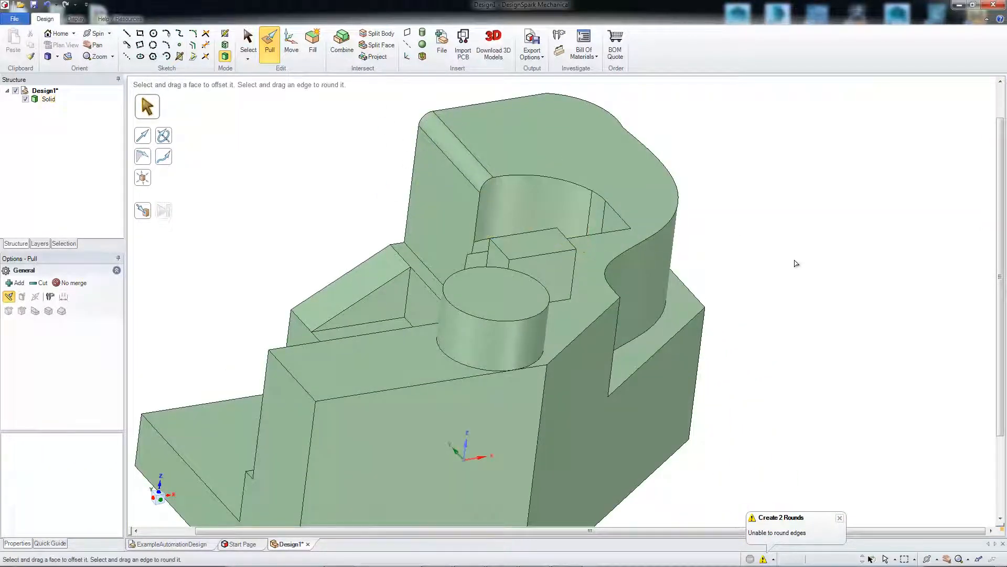
Step: Pull the side face of the cylindrical boss inward to reduce its diameter to a slim post
middle_click_drag(796, 263, 830, 184)
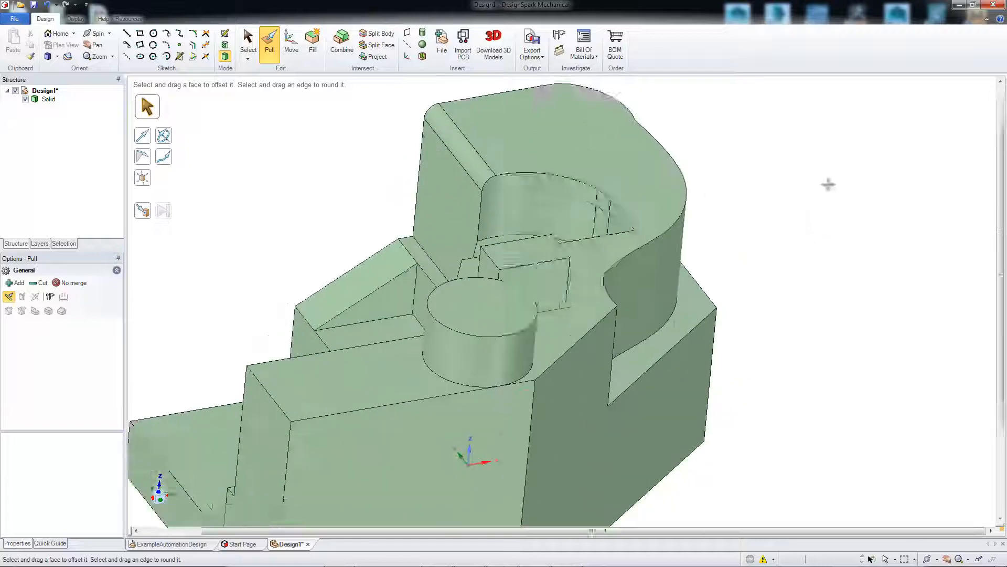
middle_click_drag(802, 245, 903, 275)
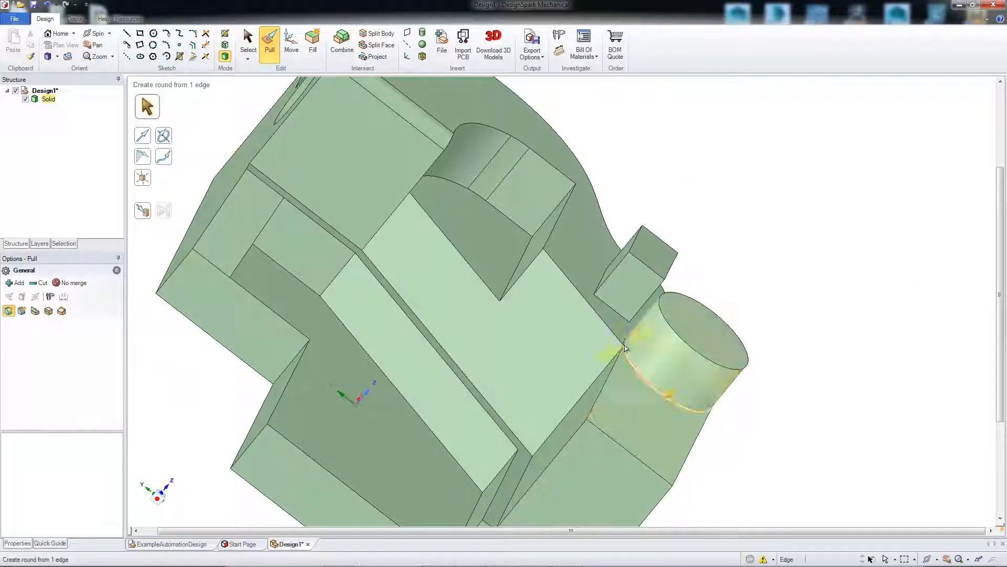
left_click(624, 350)
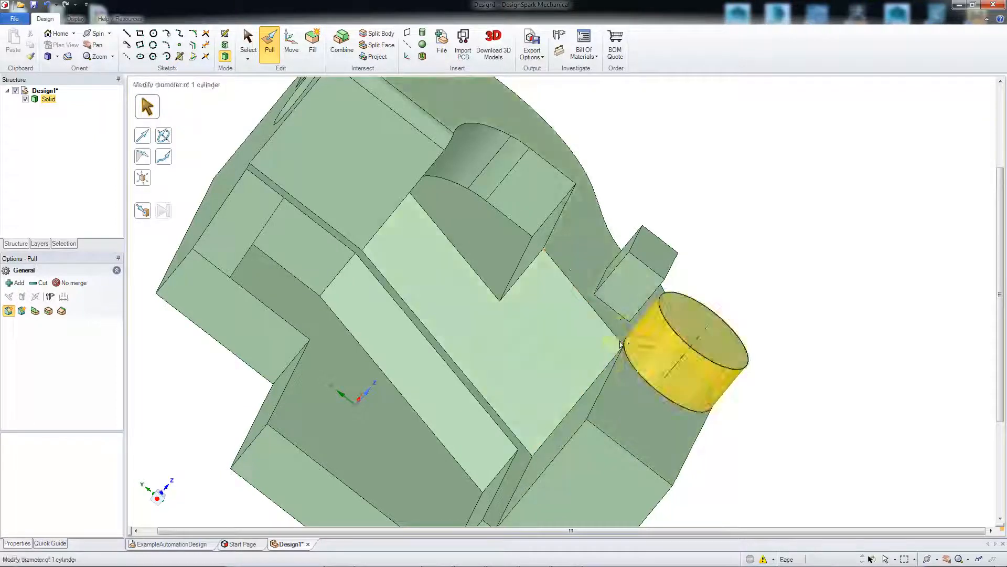
left_click(648, 352)
left_click_drag(648, 352, 698, 331)
left_click(758, 278)
middle_click_drag(757, 279, 744, 281)
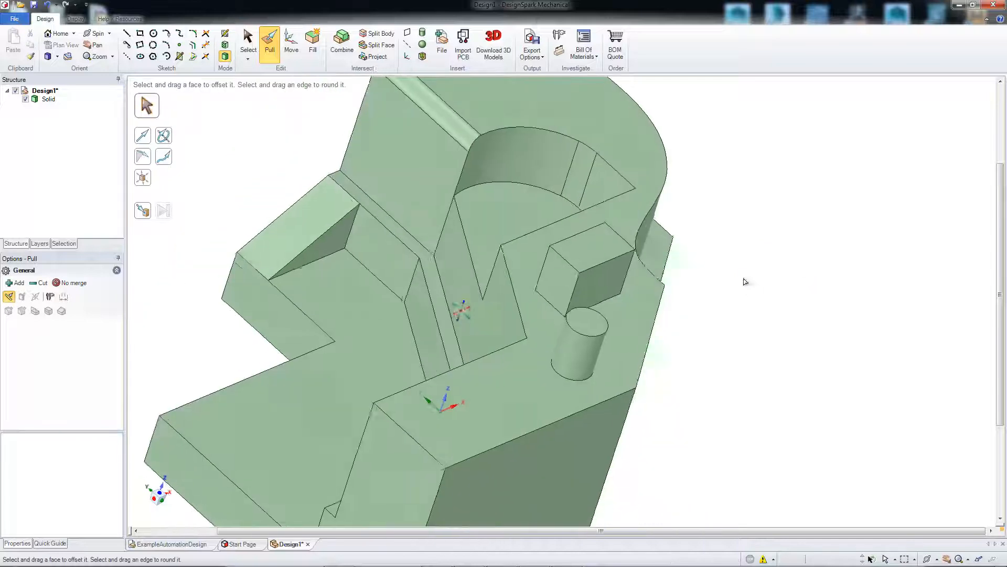
Step: Round the slim cylindrical post's base edge with a radius of about 1.66 mm
scroll(709, 281, "down", 3)
scroll(743, 332, "up", 5)
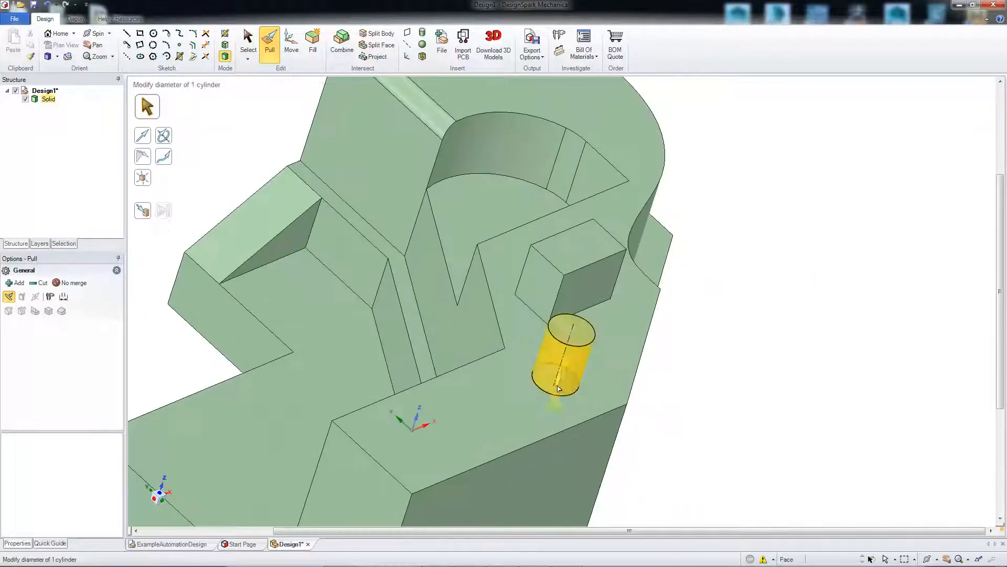
left_click(553, 391)
left_click_drag(548, 394, 476, 334)
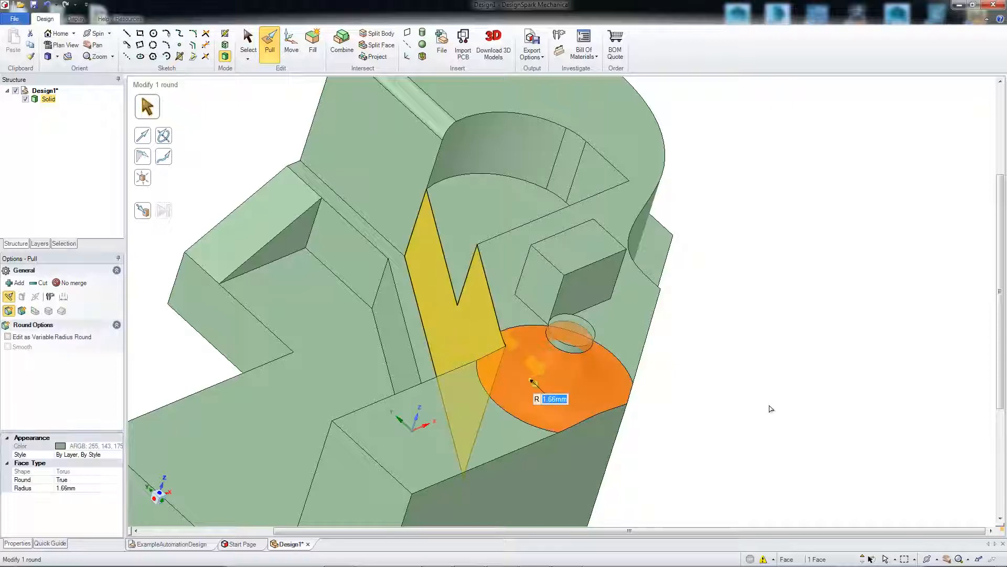
left_click(769, 387)
Step: Round the vertical inner corner edge of the tall wall in front of the flared post with the Pull tool
middle_click_drag(769, 386, 456, 285)
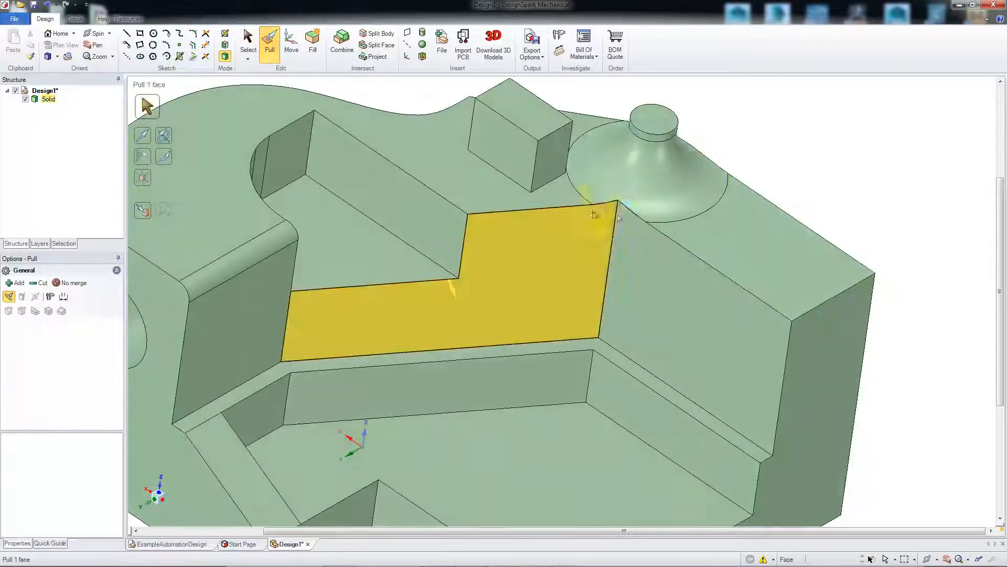
left_click(607, 246)
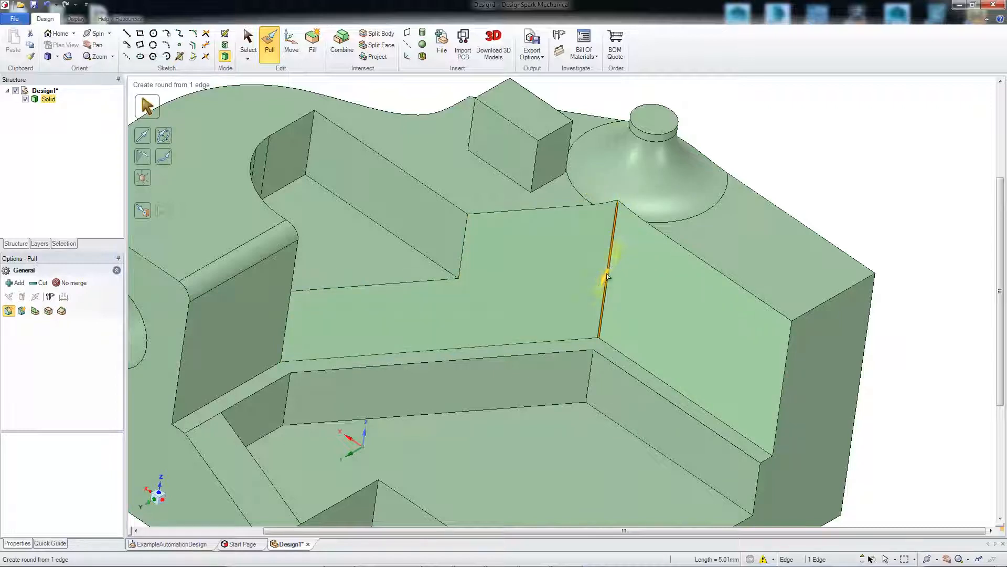
left_click_drag(607, 277, 509, 377)
left_click(792, 112)
scroll(791, 112, "down", 3)
middle_click_drag(798, 121, 791, 134)
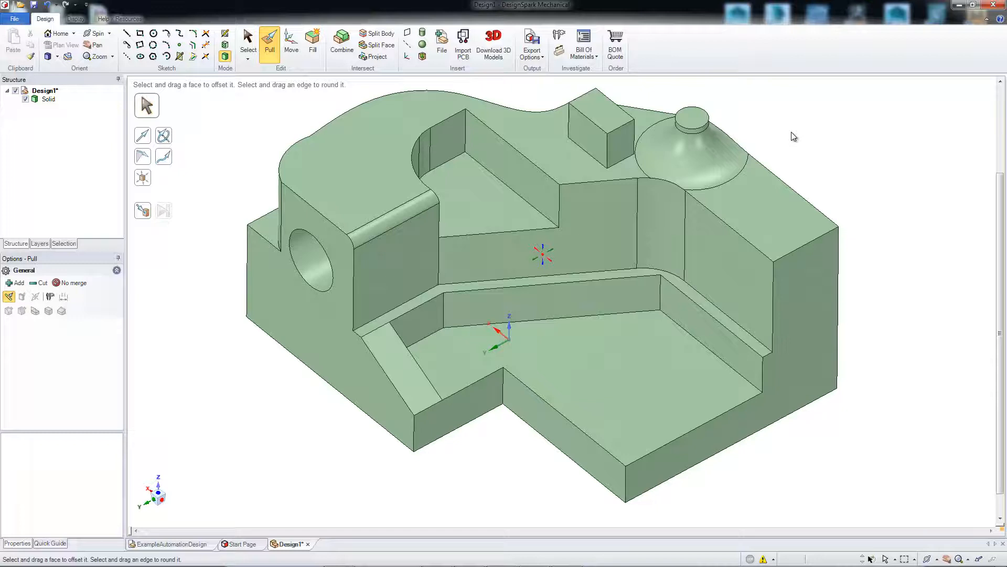
Step: Sketch an ellipse about 5.52 mm long and 2.31 mm wide on the lower pocket floor near its outer edge
left_click(140, 57)
left_click(574, 367)
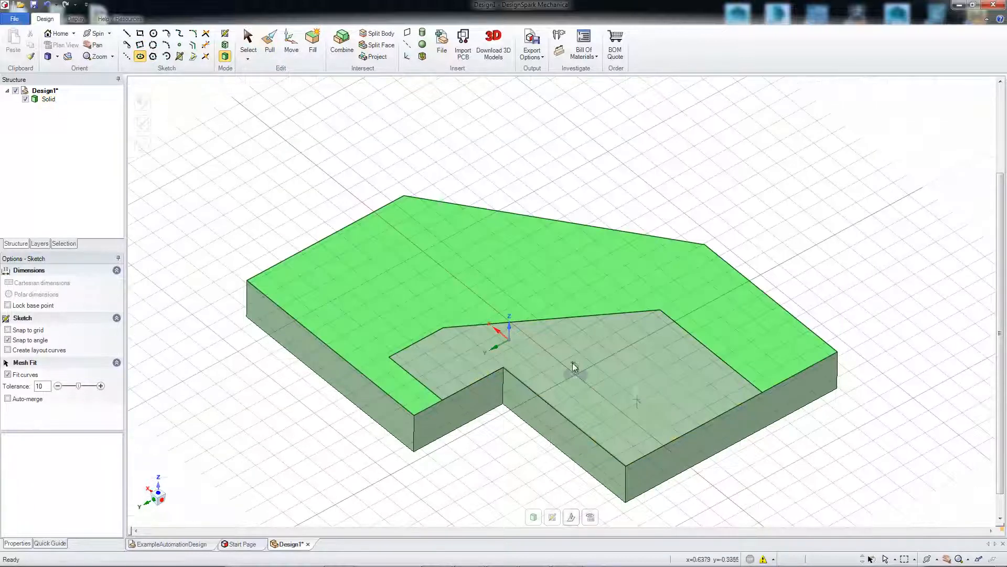
left_click(631, 403)
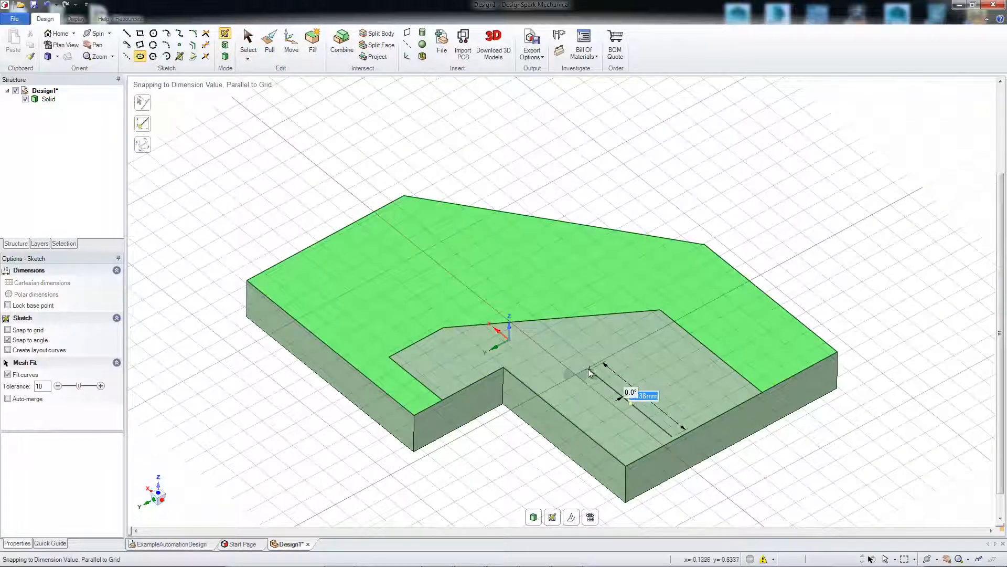
left_click(587, 369)
left_click(562, 376)
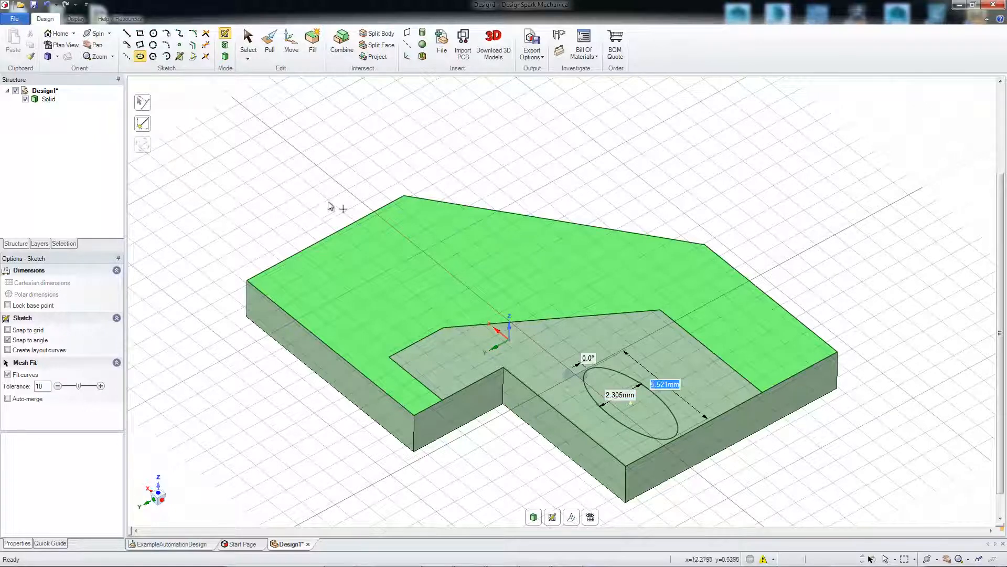
Step: Try sketching hexagons about 2.4 mm and 1.39 mm in diameter behind the ellipse on the pocket floor
left_click(153, 56)
left_click(642, 347)
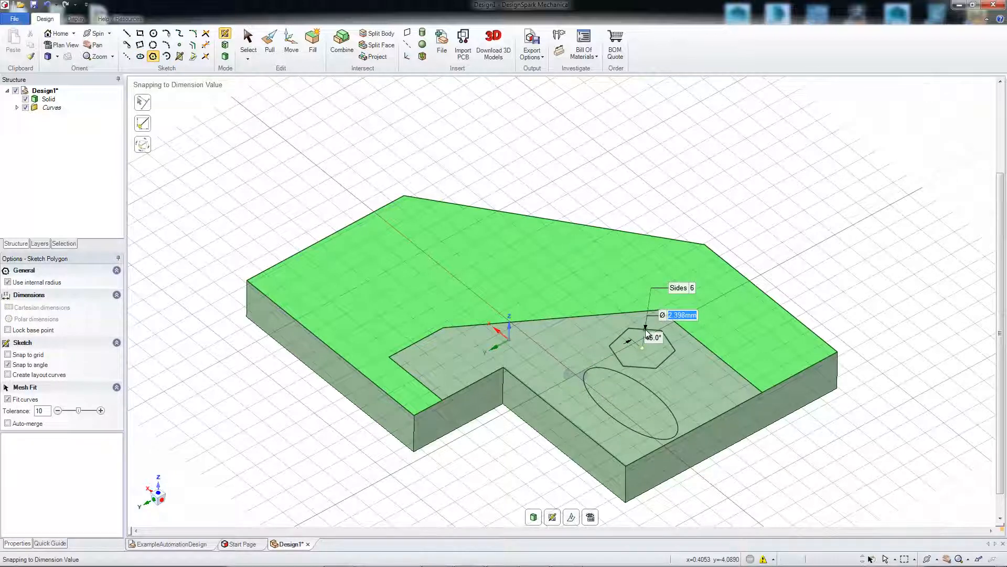
left_click(647, 334)
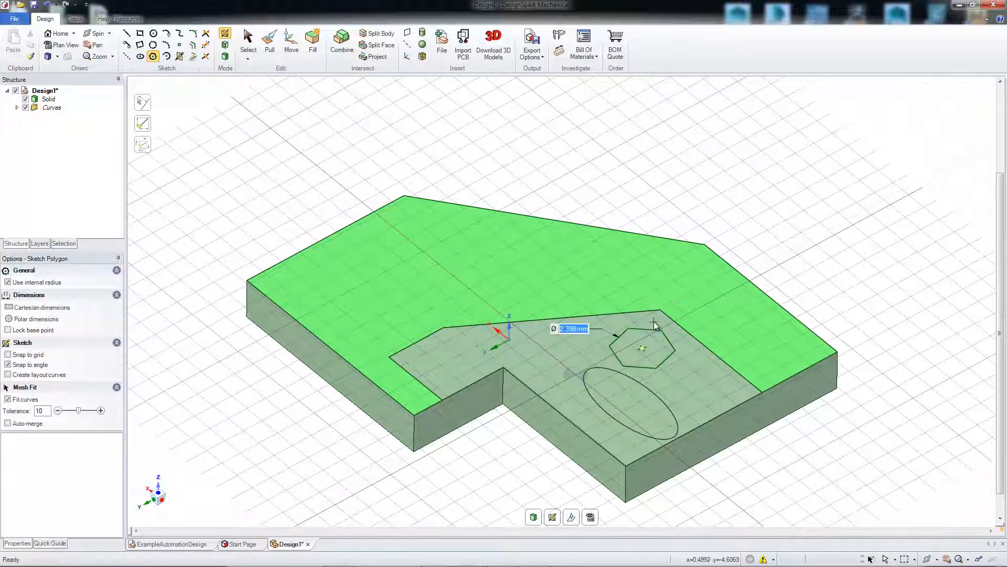
left_click(641, 350)
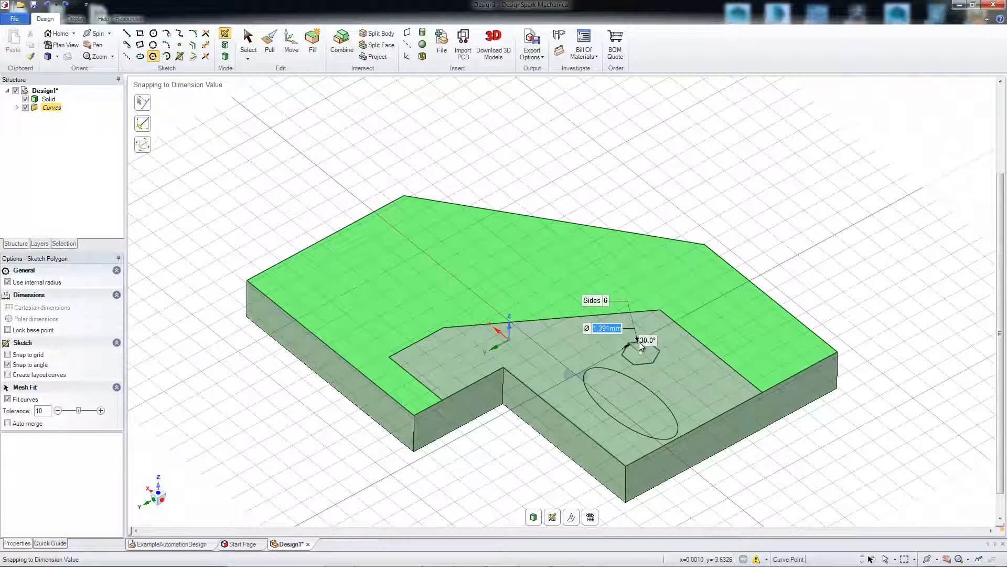
key("Tab")
key("Return")
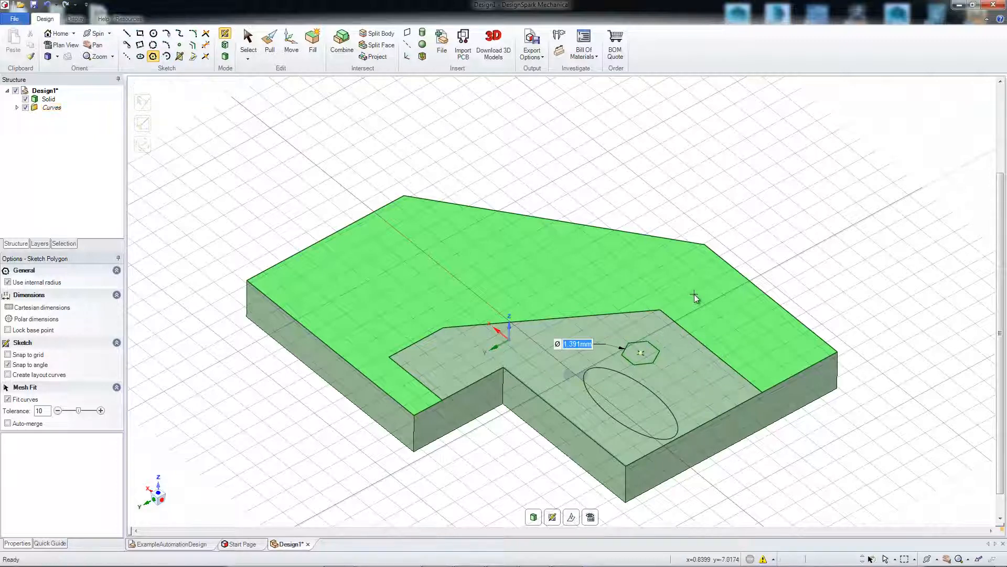
key("Escape")
Step: Sketch a seven-sided polygon about 1.81 mm in diameter behind the ellipse and pull it down through the floor to cut a hole
left_click(640, 345)
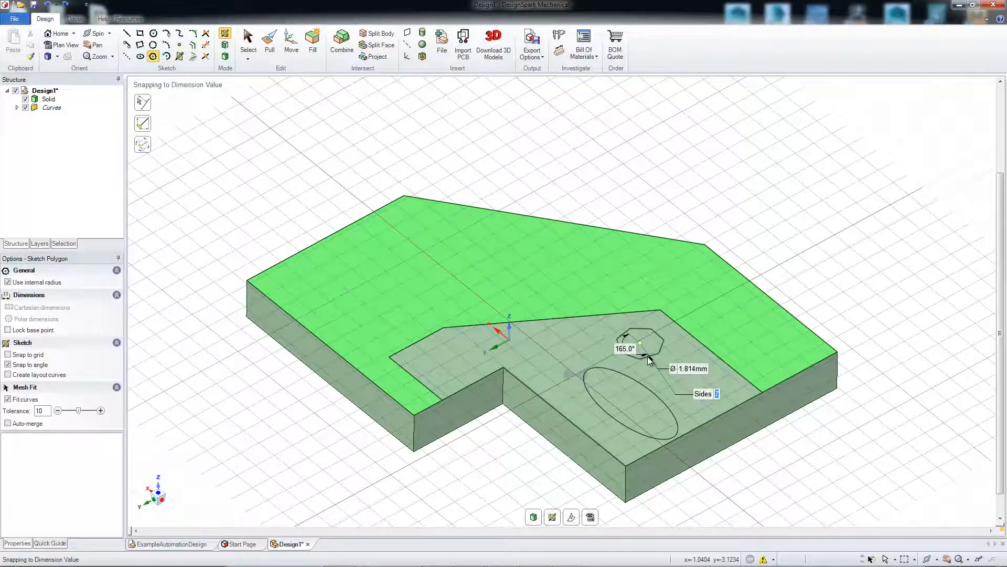
left_click(652, 342)
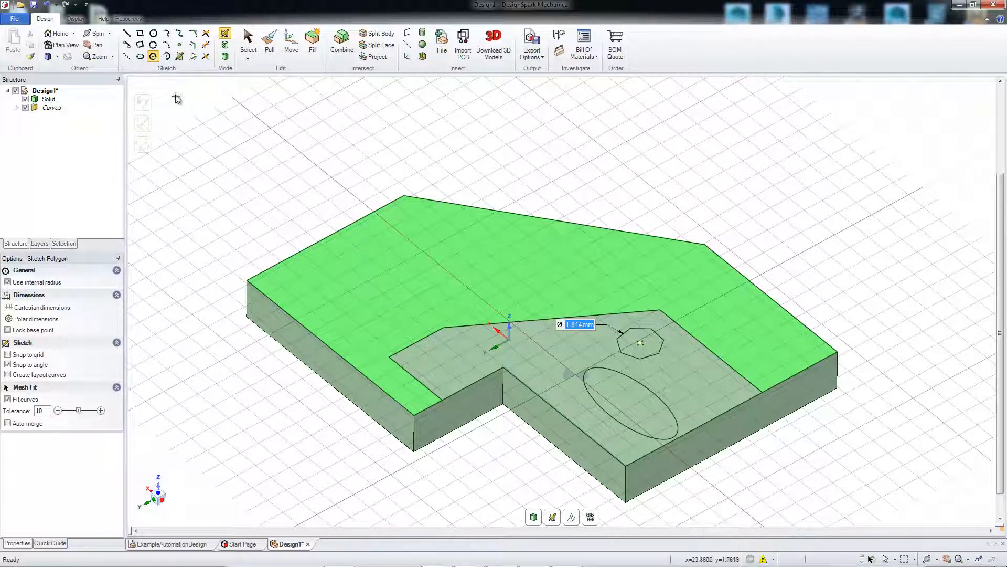
left_click(534, 516)
left_click(643, 345)
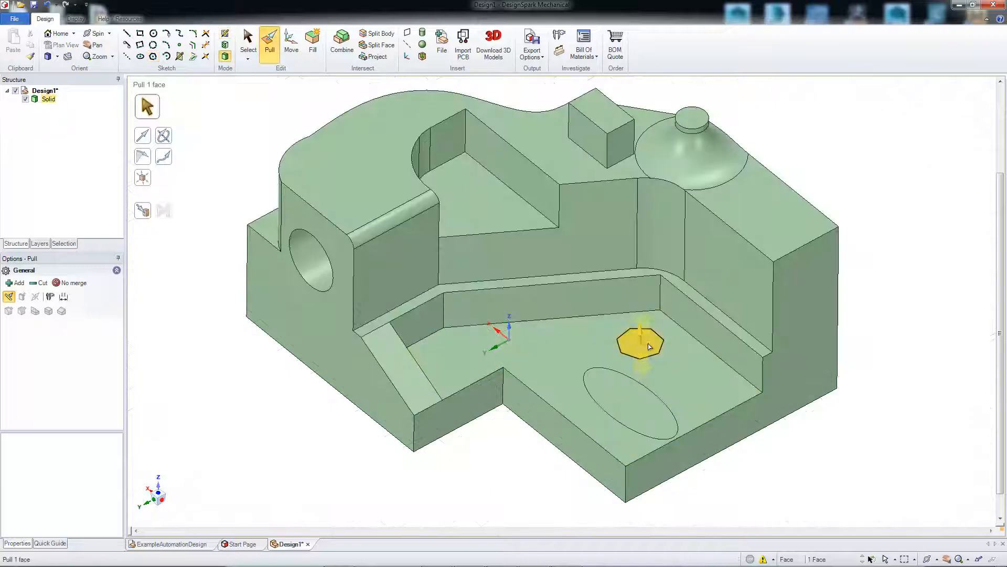
left_click_drag(650, 346, 641, 485)
middle_click_drag(503, 487, 546, 508)
scroll(589, 467, "down", 3)
scroll(505, 451, "up", 1)
left_click(503, 435)
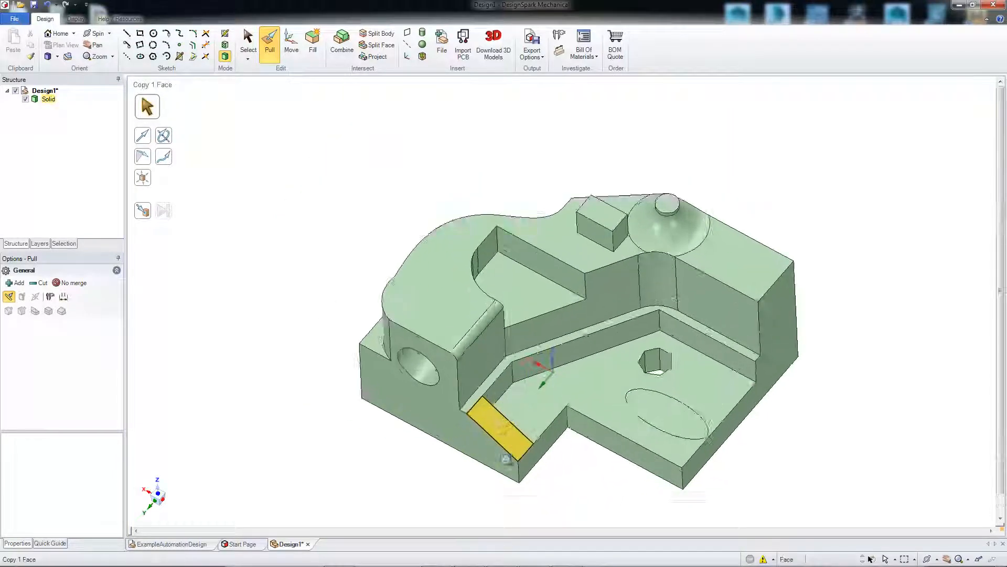
middle_click_drag(506, 457, 507, 399, "ctrl")
middle_click_drag(648, 438, 512, 381, "shift")
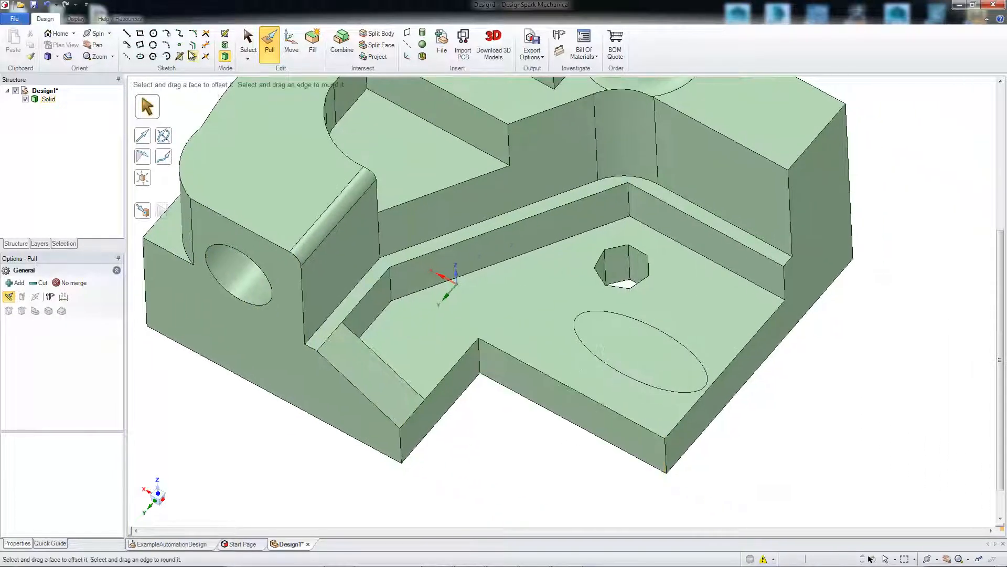
left_click(613, 334)
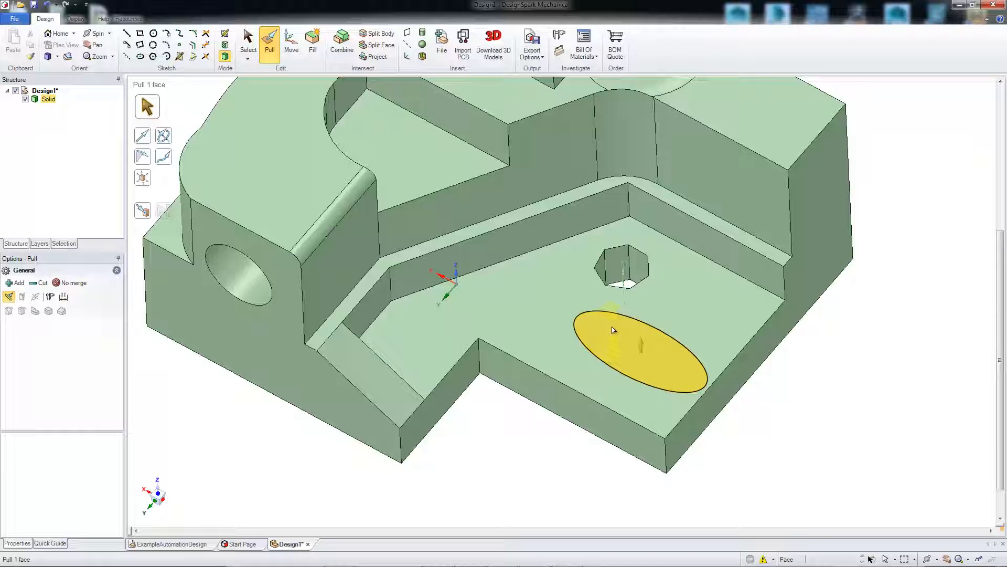
key("Escape")
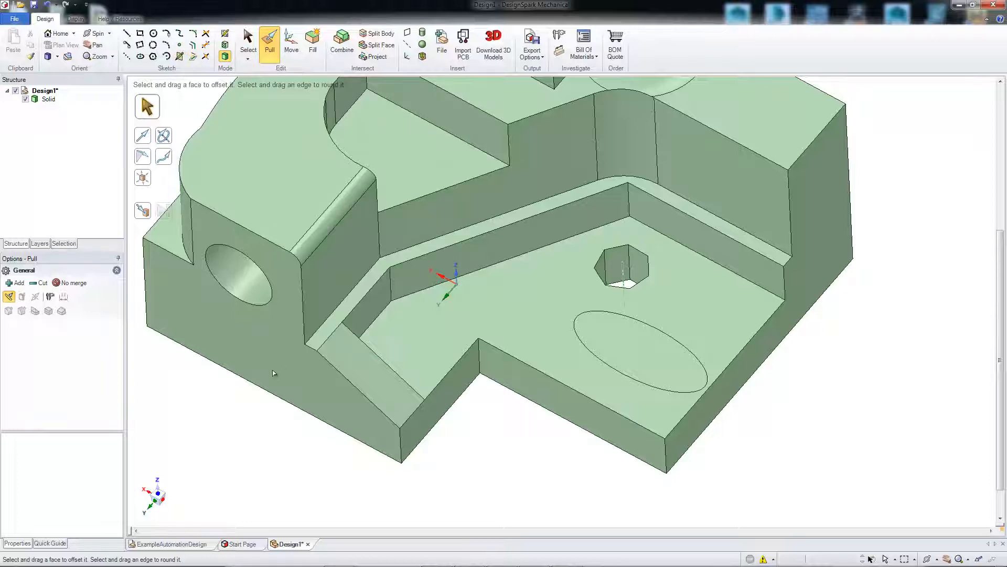
Step: Start a sketch on the block's flat end face beside the curved upper body
scroll(275, 374, "down", 3)
middle_click_drag(208, 226, 236, 241)
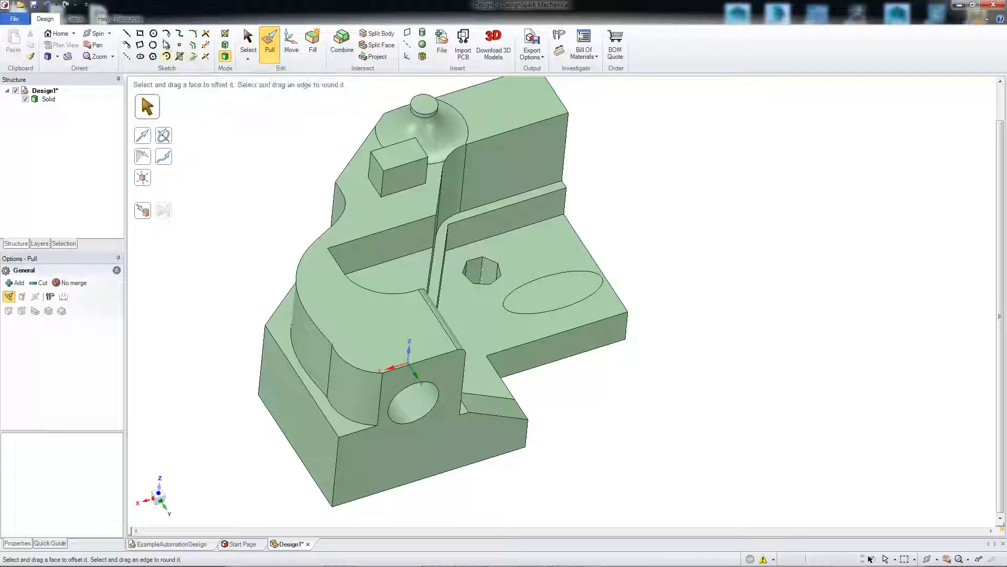
middle_click_drag(219, 280, 211, 260)
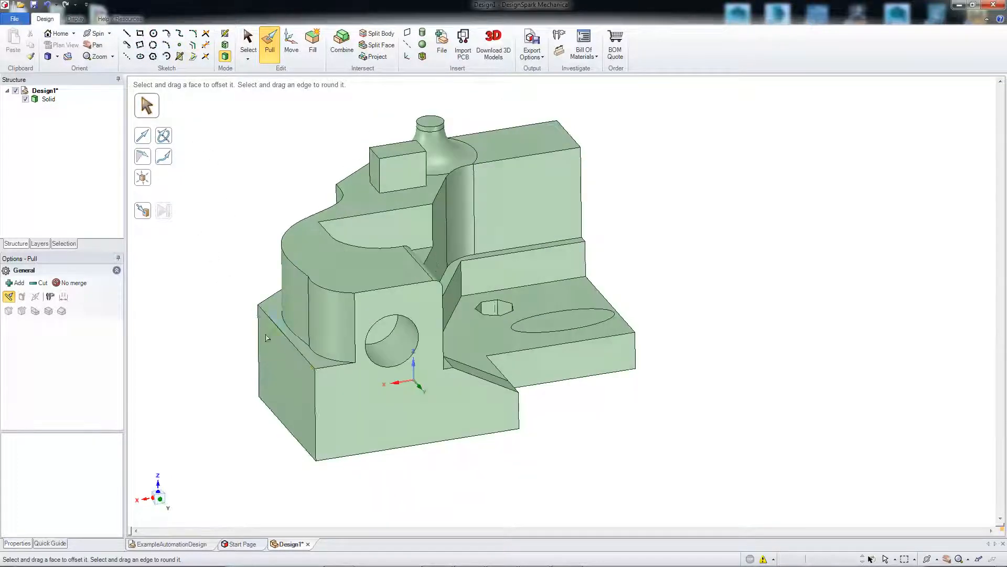
left_click(293, 365)
left_click(291, 363)
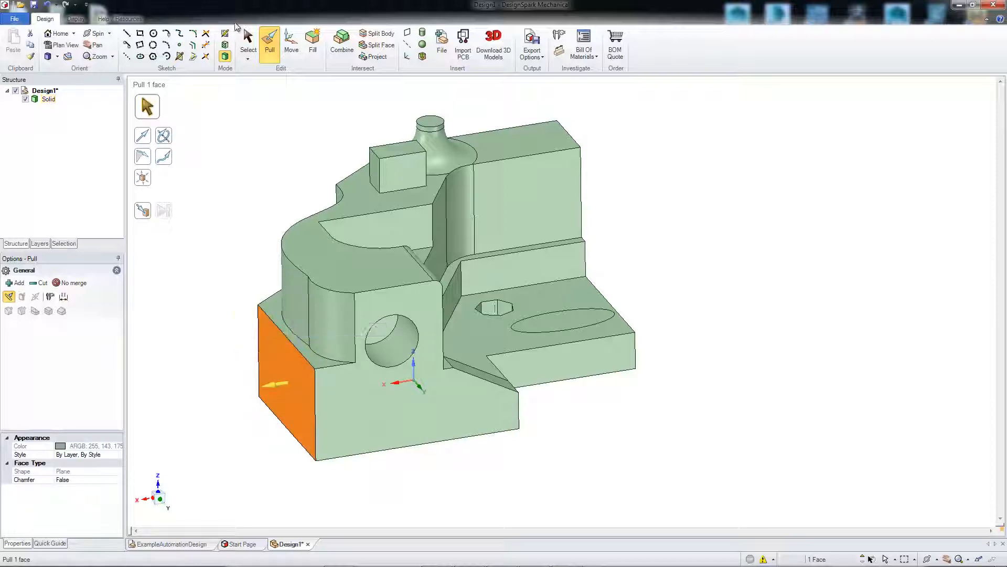
left_click(226, 36)
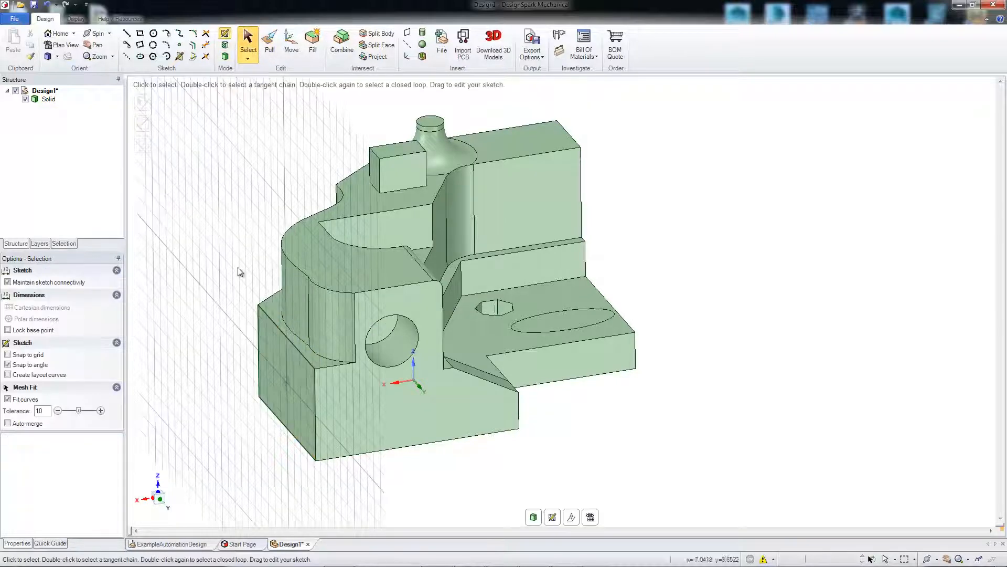
Step: Move the sketch grid outward from the end face and rotate it until it slices through the block at a slant
left_click(572, 517)
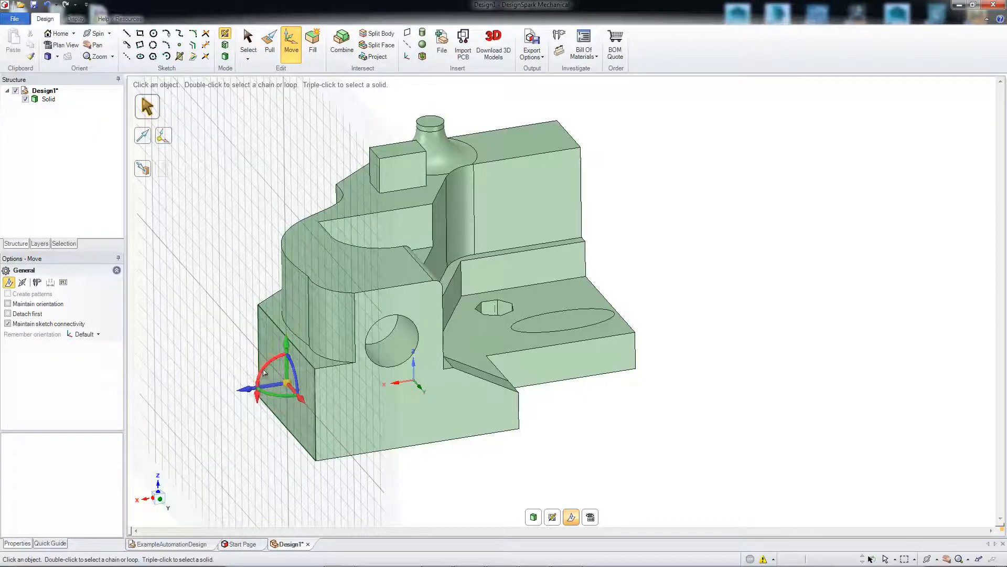
mouse_move(248, 389)
left_mouse_down()
mouse_move(220, 391)
mouse_move(230, 367)
mouse_move(359, 355)
mouse_move(242, 388)
mouse_move(257, 382)
left_mouse_up()
left_click_drag(281, 379, 222, 443)
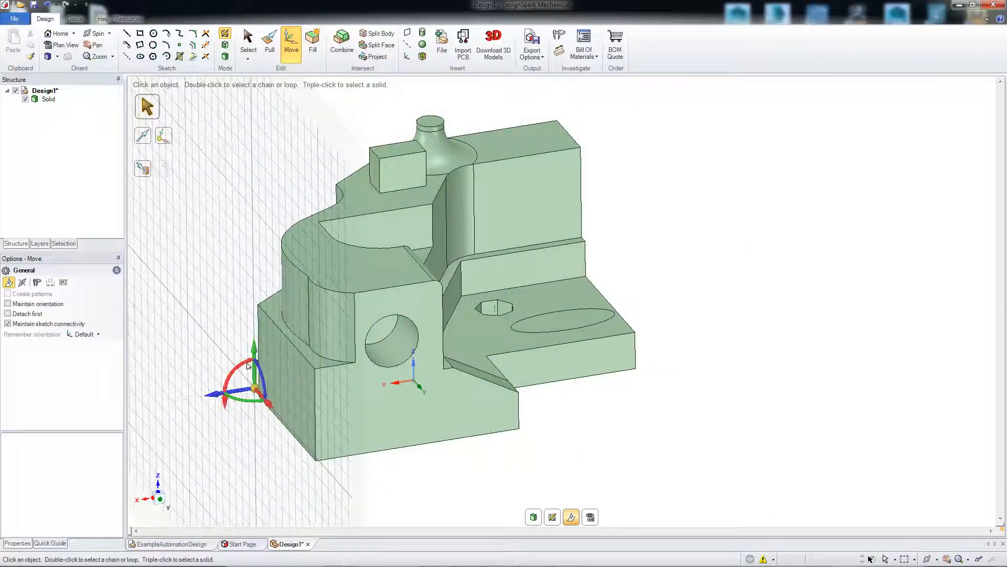
left_click_drag(247, 367, 282, 372)
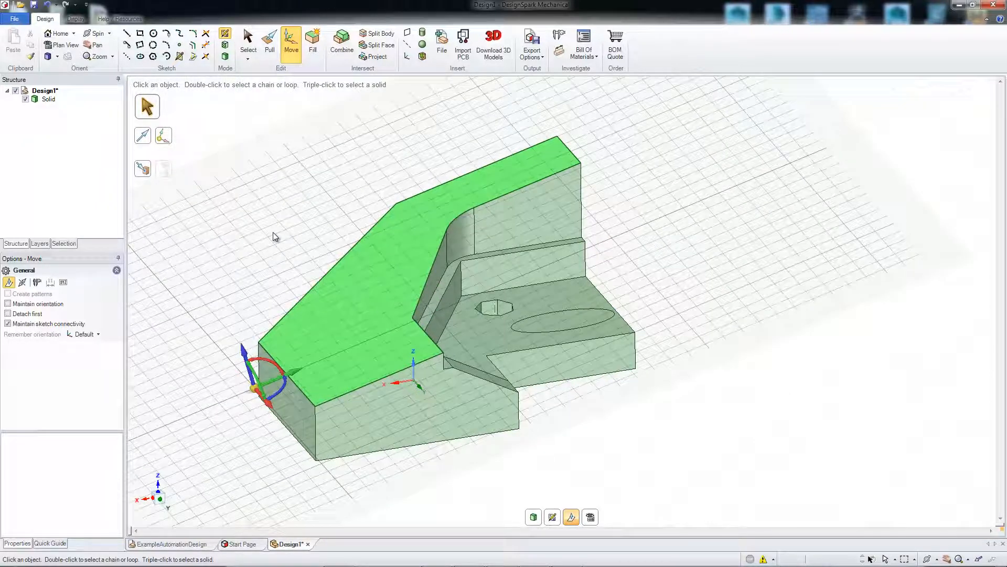
Step: Try to sketch a circle about 6.86 mm in diameter on the tilted grid, and return the grid to vertical
left_click(153, 33)
left_click(346, 325)
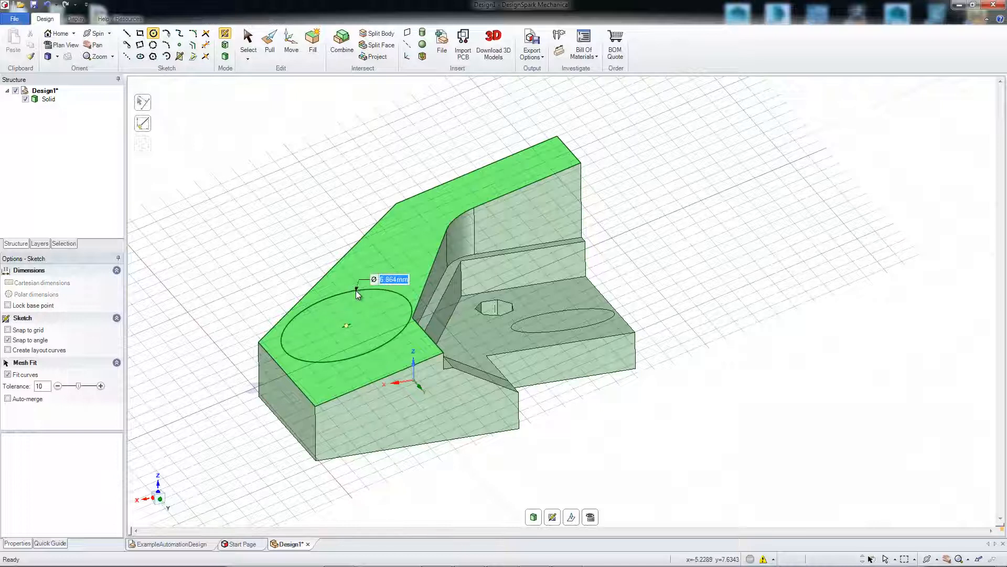
key("Escape")
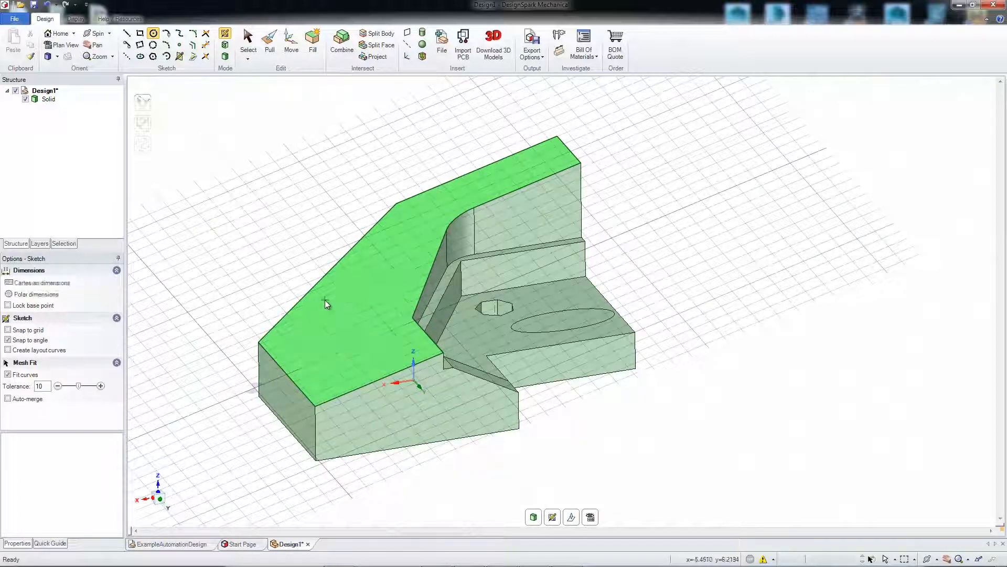
left_click(571, 516)
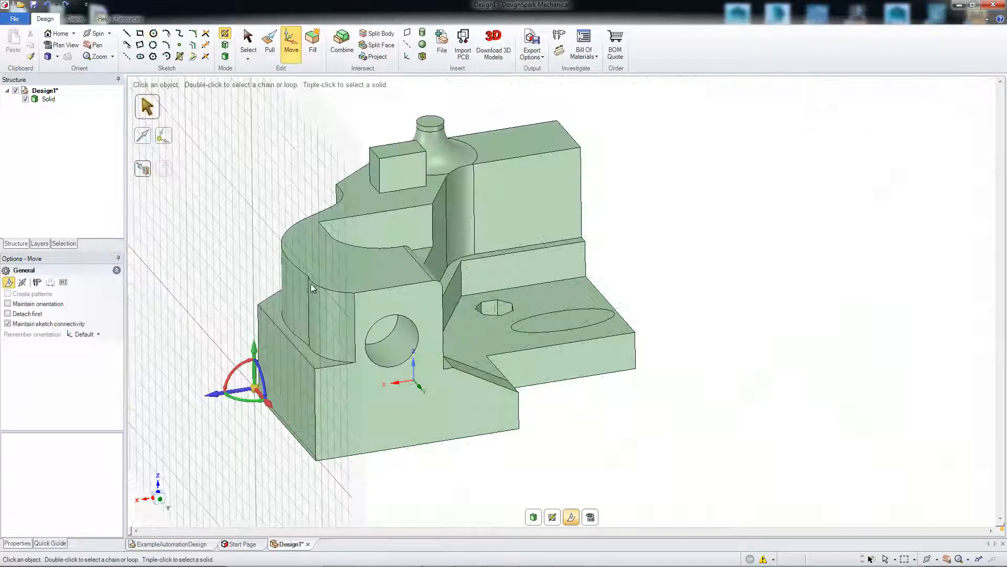
Step: Try rotating the offset sketch grid about its vertical axis
middle_click_drag(239, 313, 365, 291, "ctrl")
left_click_drag(340, 362, 360, 373)
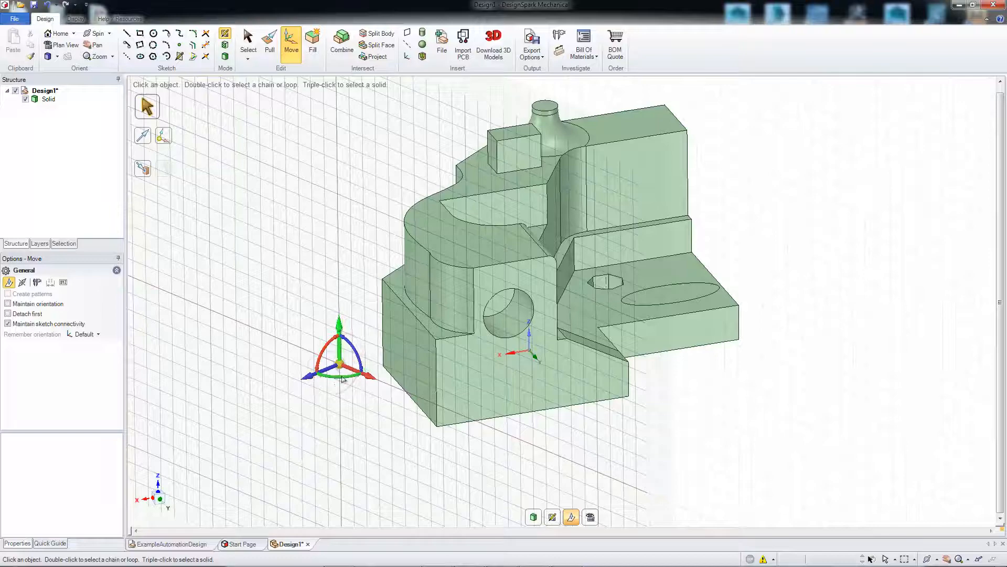
left_click_drag(343, 380, 339, 375)
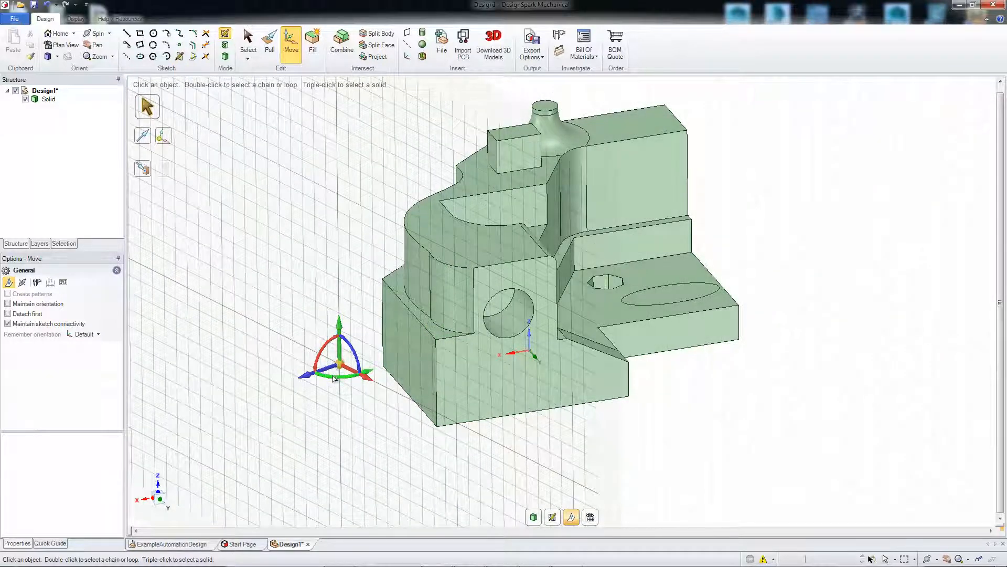
mouse_move(334, 378)
left_mouse_down()
mouse_move(370, 369)
mouse_move(330, 375)
mouse_move(340, 376)
left_mouse_up()
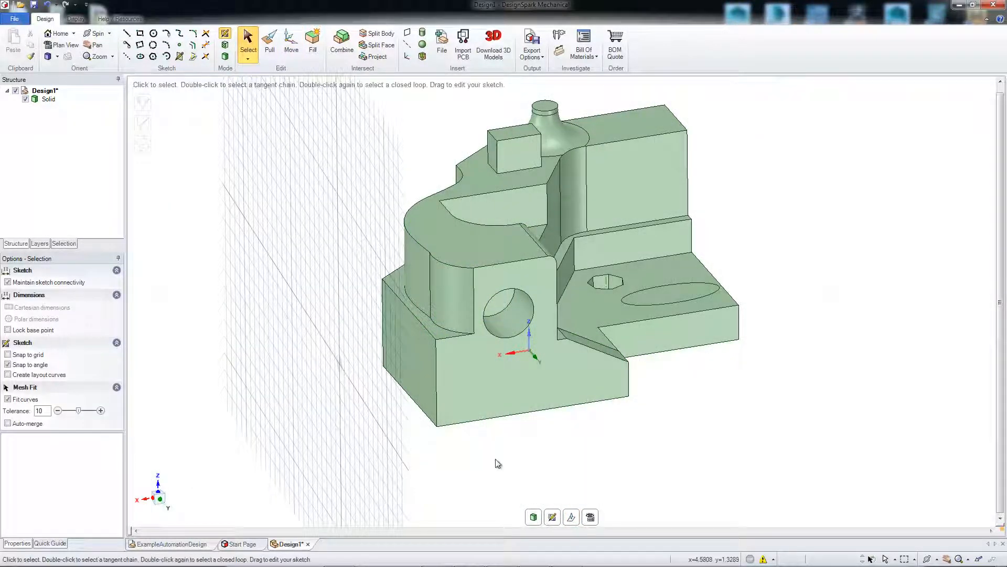
Step: Restart the sketch on the block's flat end face and move its grid straight outward, clear of the solid
key("p")
left_click(438, 397)
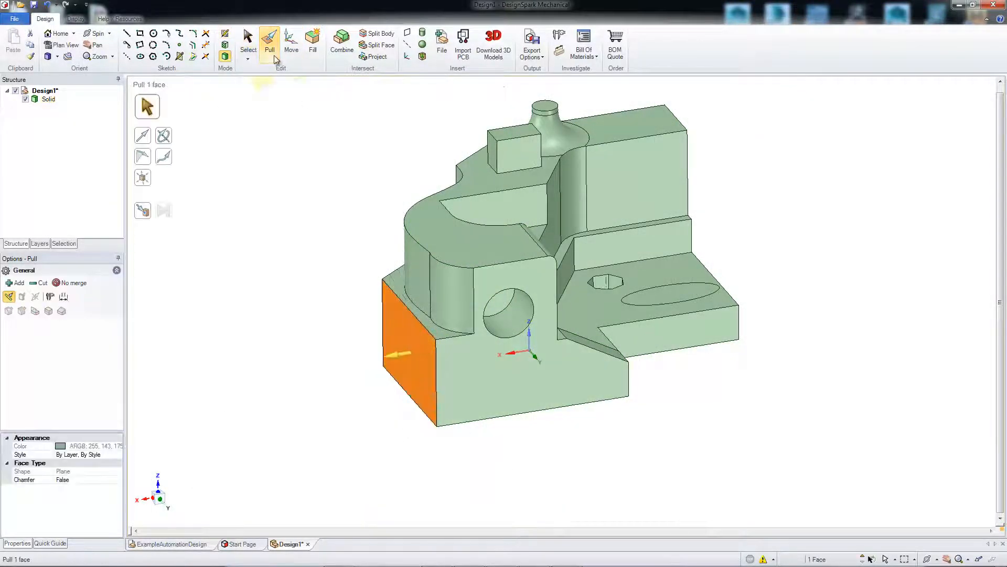
left_click(225, 34)
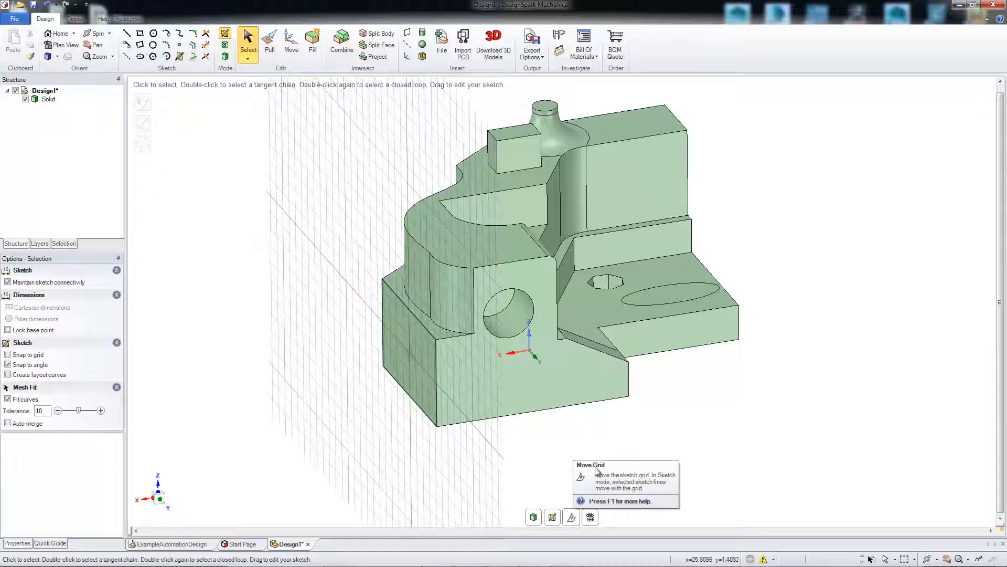
left_click(571, 517)
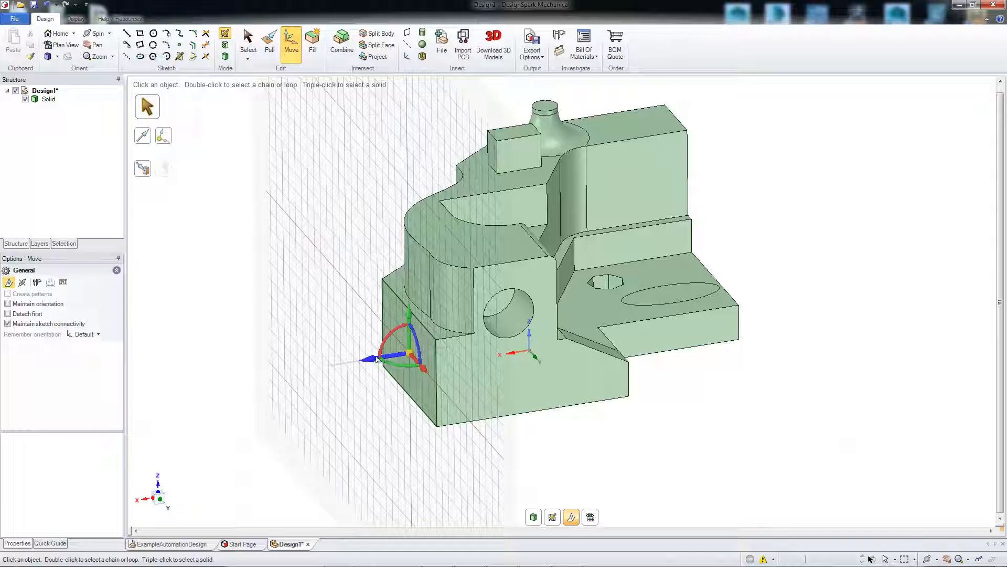
left_click_drag(372, 361, 309, 370)
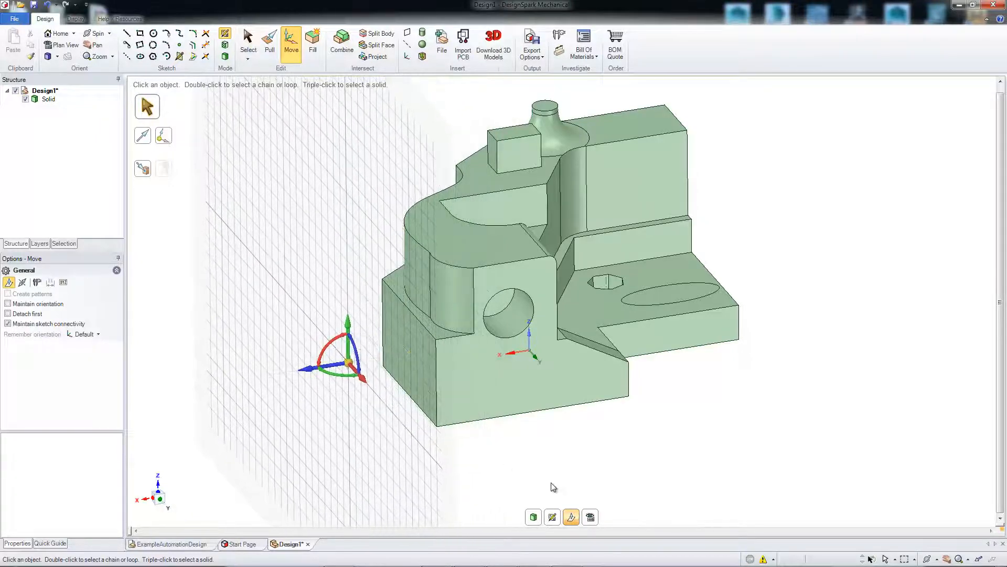
middle_click_drag(466, 418, 539, 416)
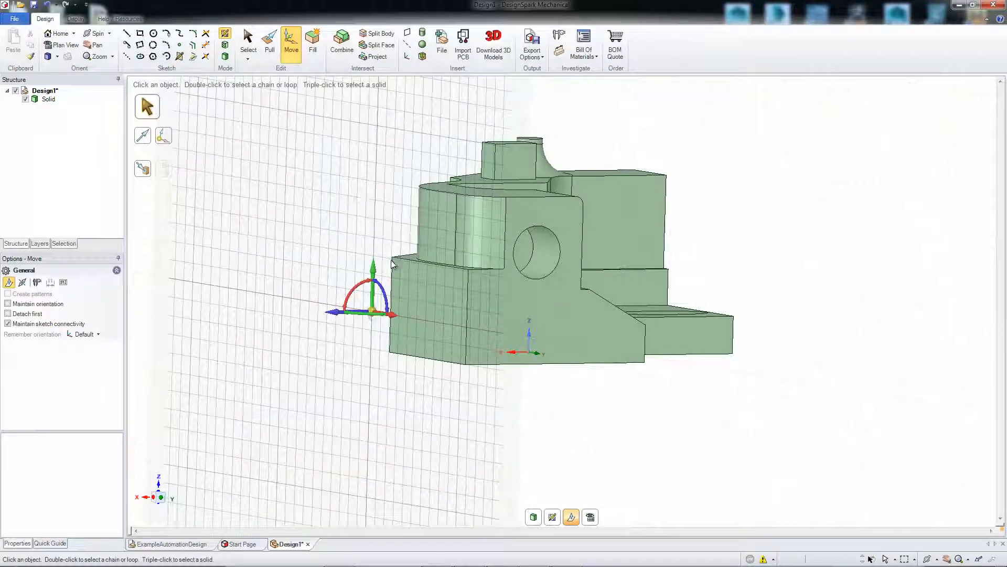
Step: Sketch a circle about 3.05 mm in diameter on the offset grid, level with the curved upper wall, and return to 3D mode
left_click(591, 517)
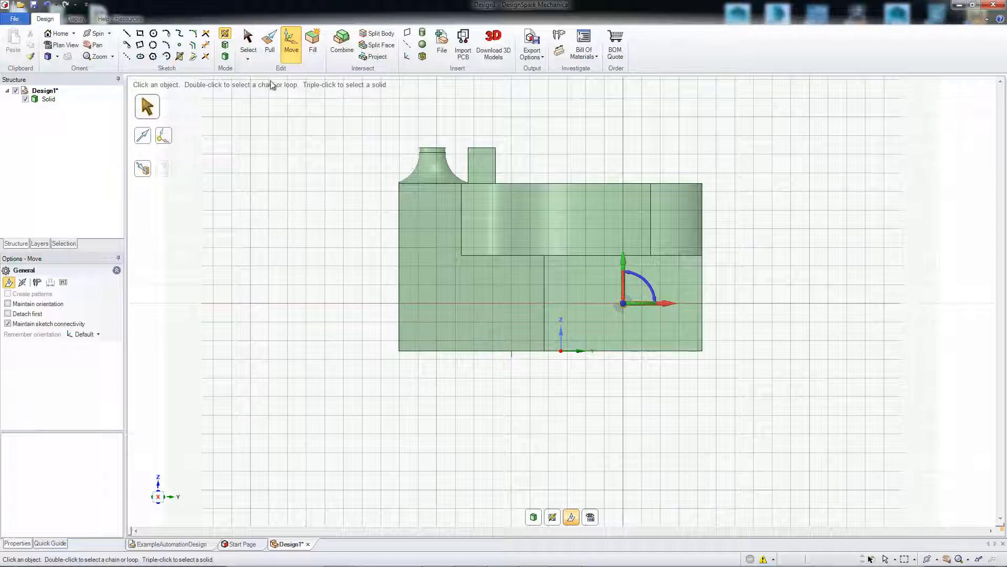
left_click(153, 33)
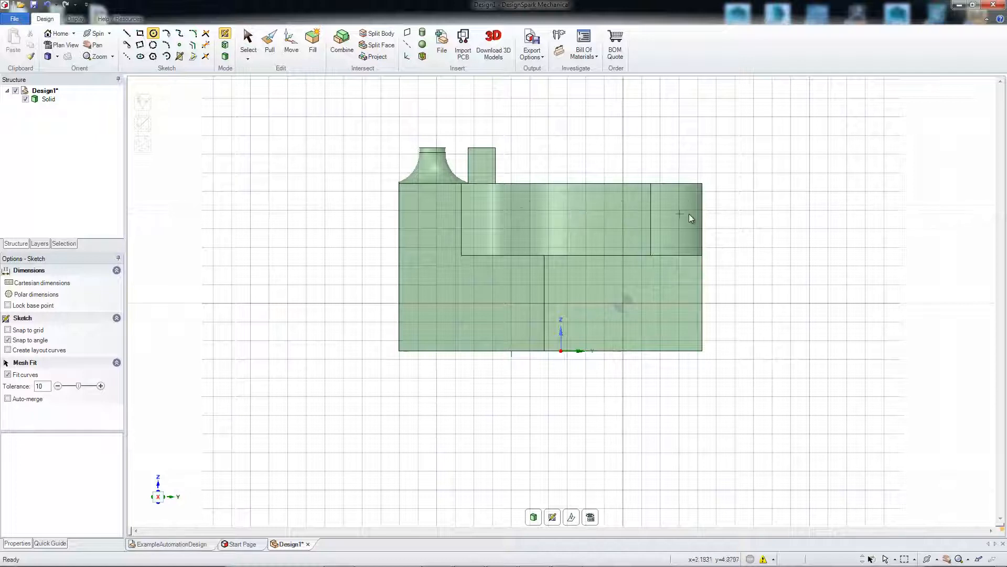
left_click(606, 219)
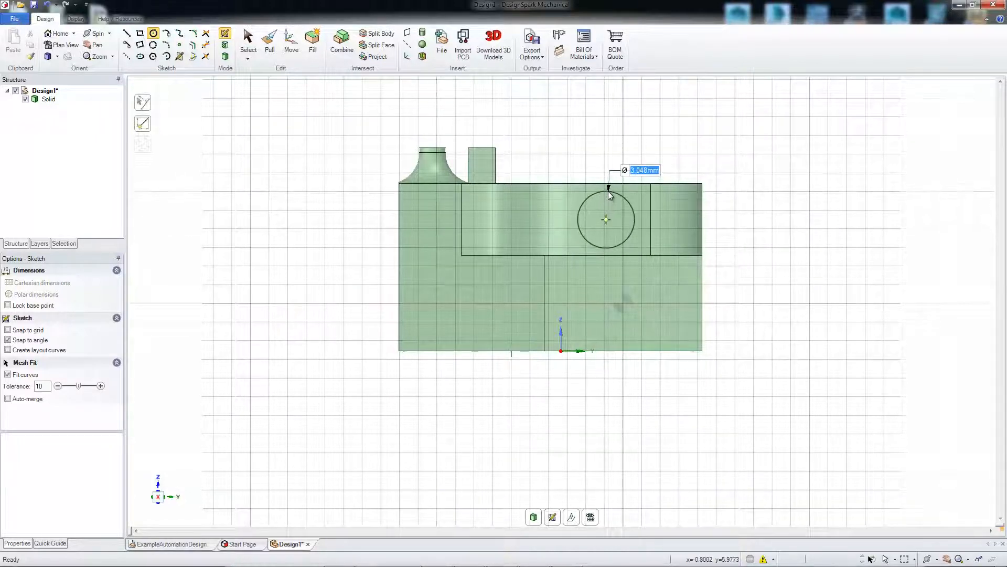
left_click(608, 191)
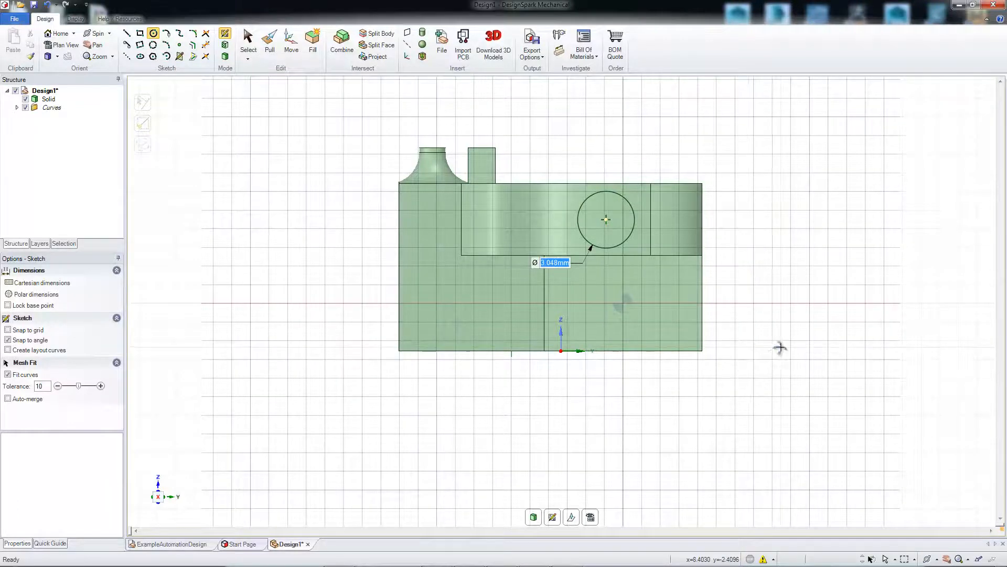
mouse_move(704, 382)
middle_mouse_down()
mouse_move(607, 422)
mouse_move(596, 335)
middle_mouse_up()
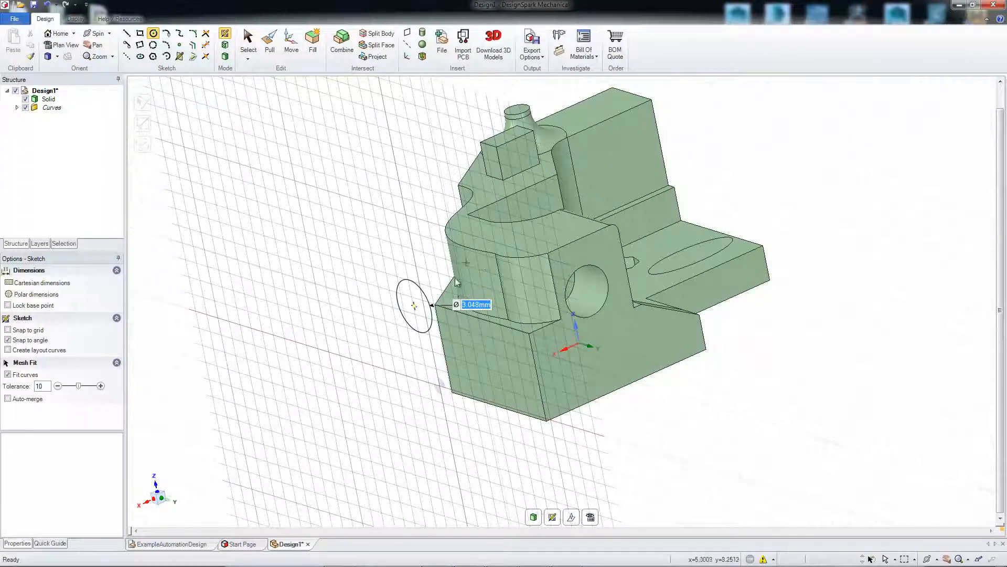
left_click(534, 518)
scroll(360, 312, "up", 4)
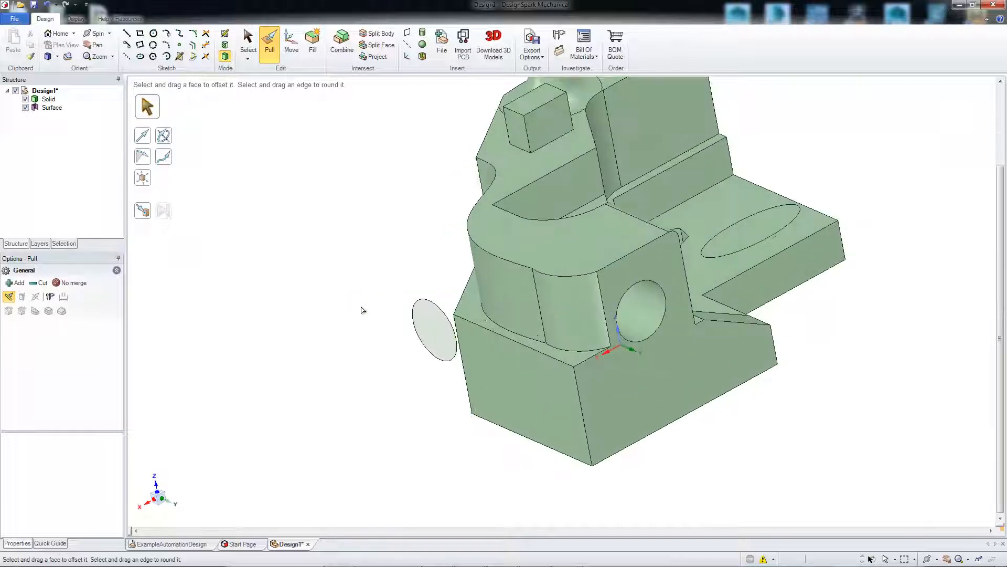
Step: Examine the floating disc and the curved side wall behind it
middle_click_drag(381, 302, 328, 259, "ctrl")
left_click(388, 258)
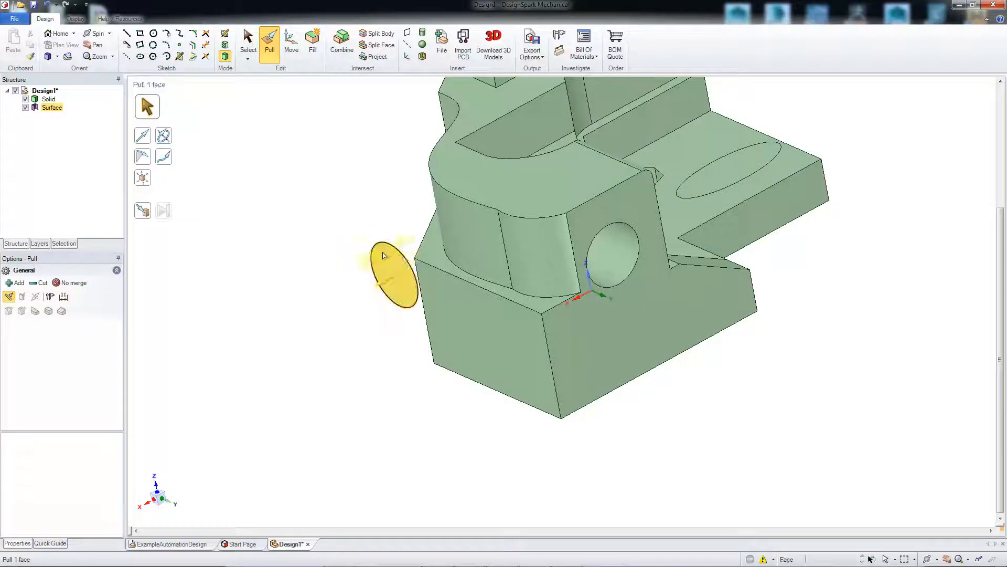
left_click(462, 232)
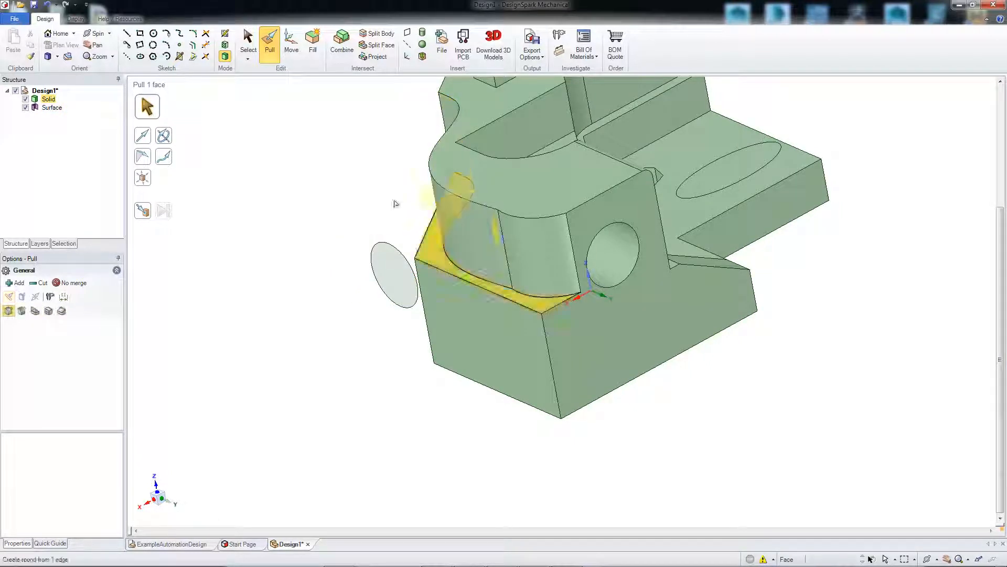
left_click(362, 186)
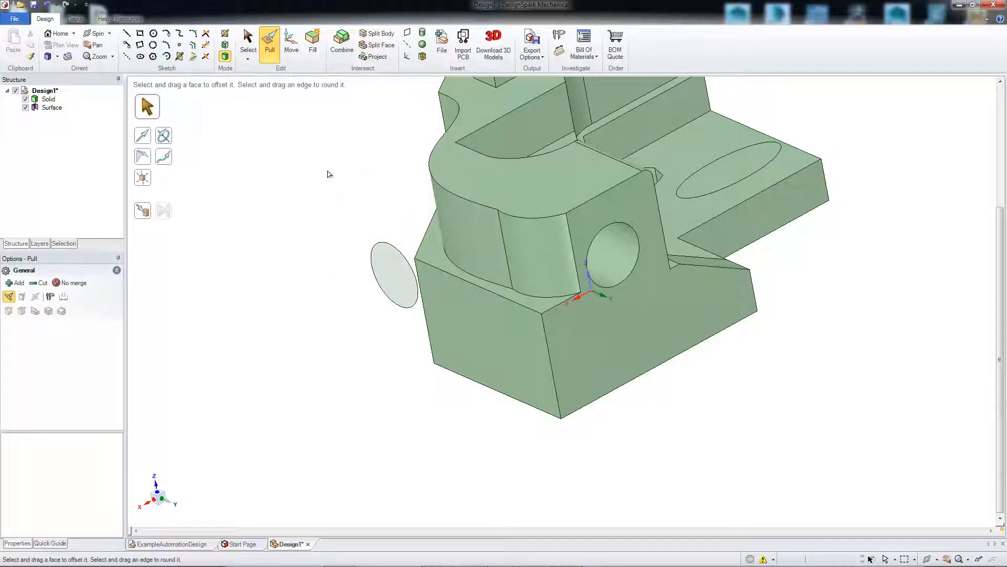
left_click(453, 198)
left_click(419, 213)
left_click(452, 209)
left_click(427, 201)
left_click(467, 216)
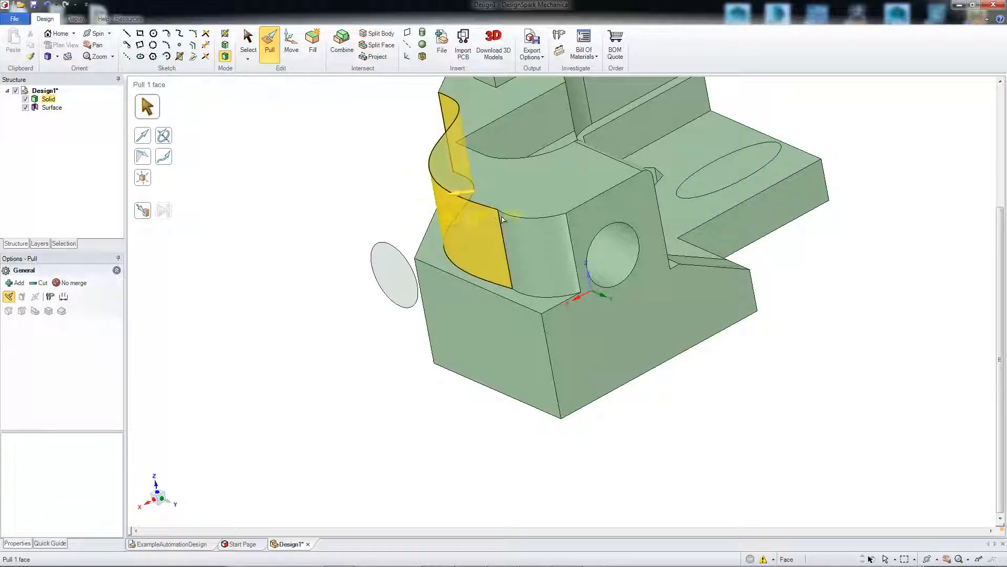
left_click(395, 183)
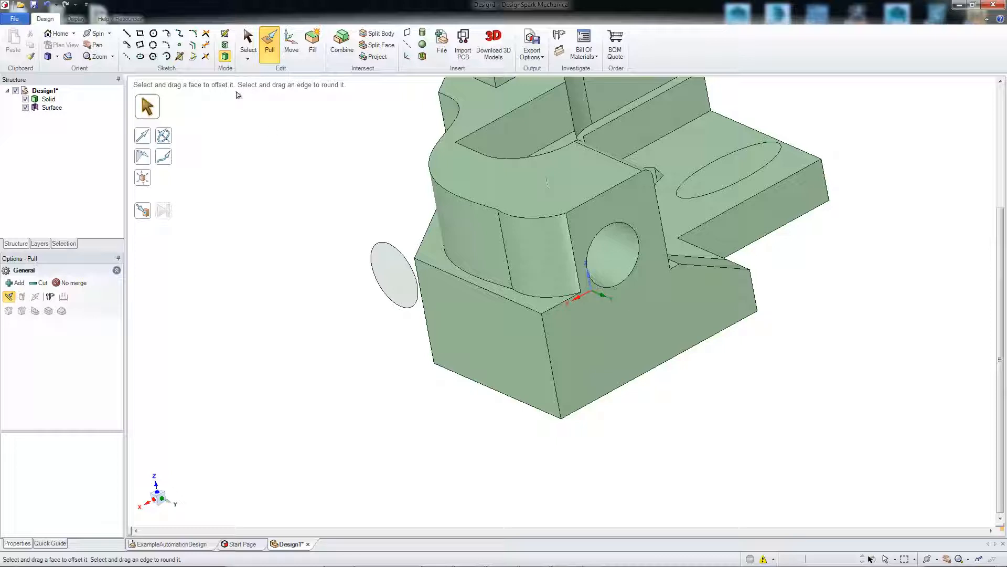
Step: Try projecting the floating disc onto the upper sketch plane with Project to Sketch, and undo it
left_click(193, 59)
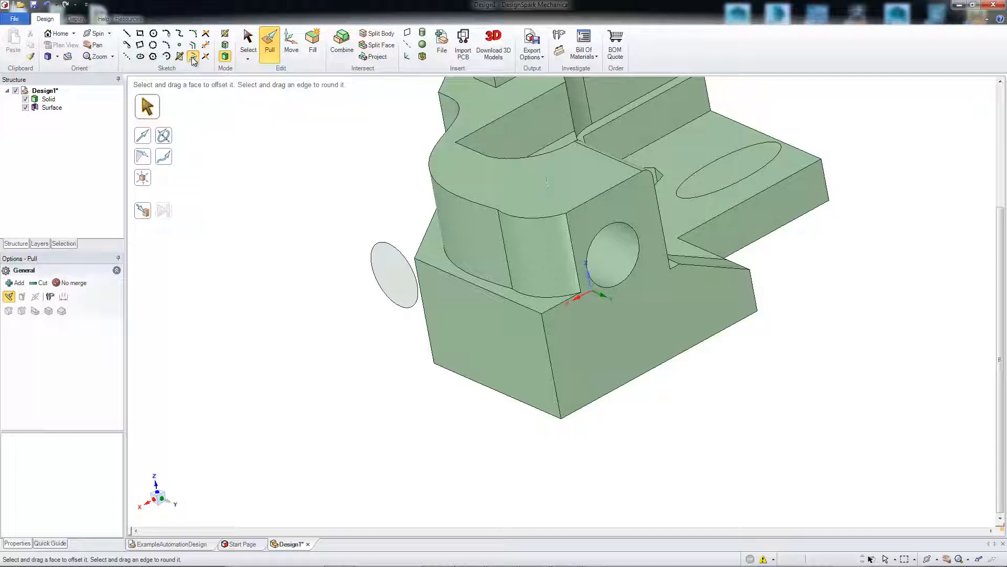
left_click(473, 229)
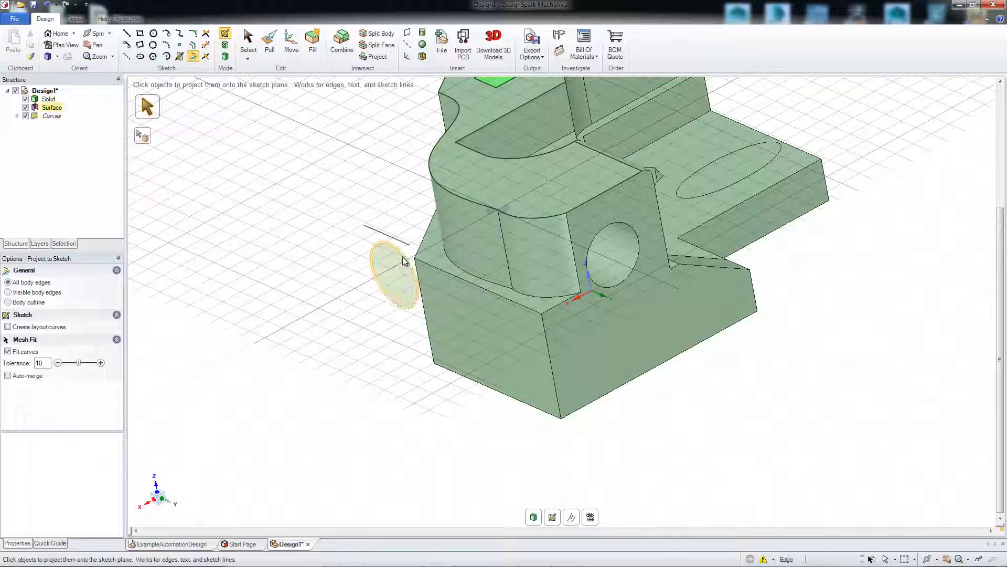
left_click(534, 516)
key("ctrl+z")
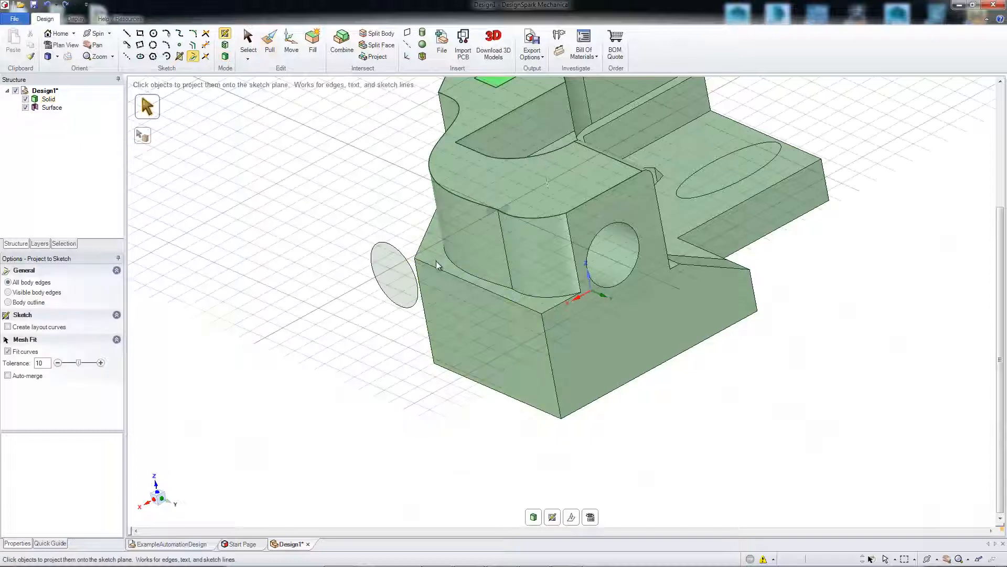
left_click(534, 517)
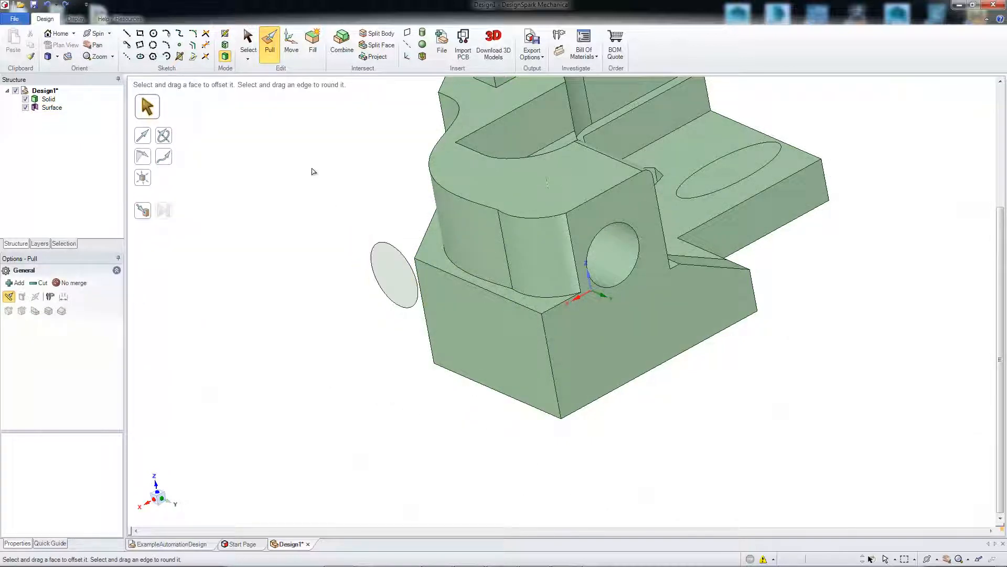
Step: Project the floating disc's circular edge onto the curved side wall of the solid, and delete the disc
middle_click_drag(276, 173, 287, 167)
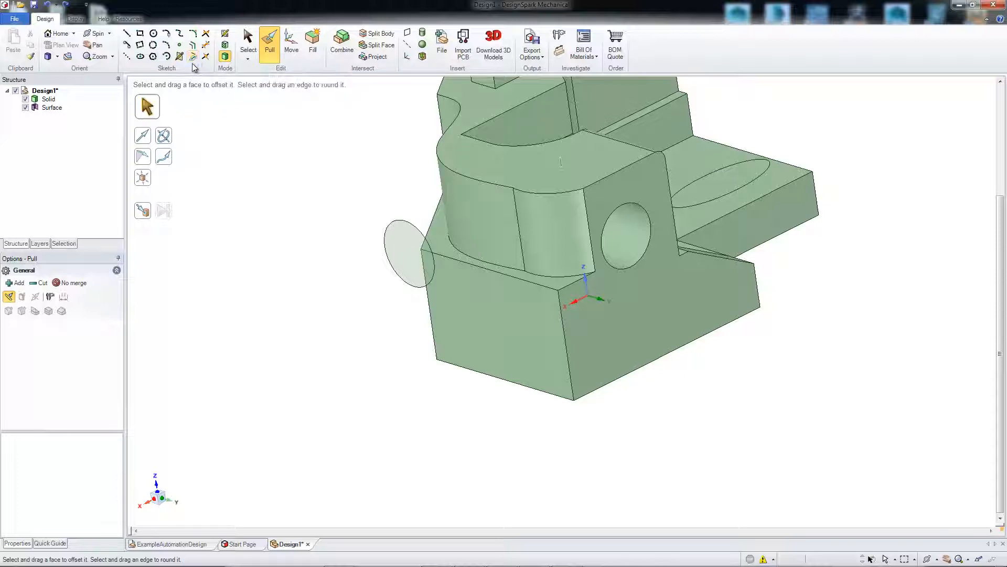
left_click(377, 57)
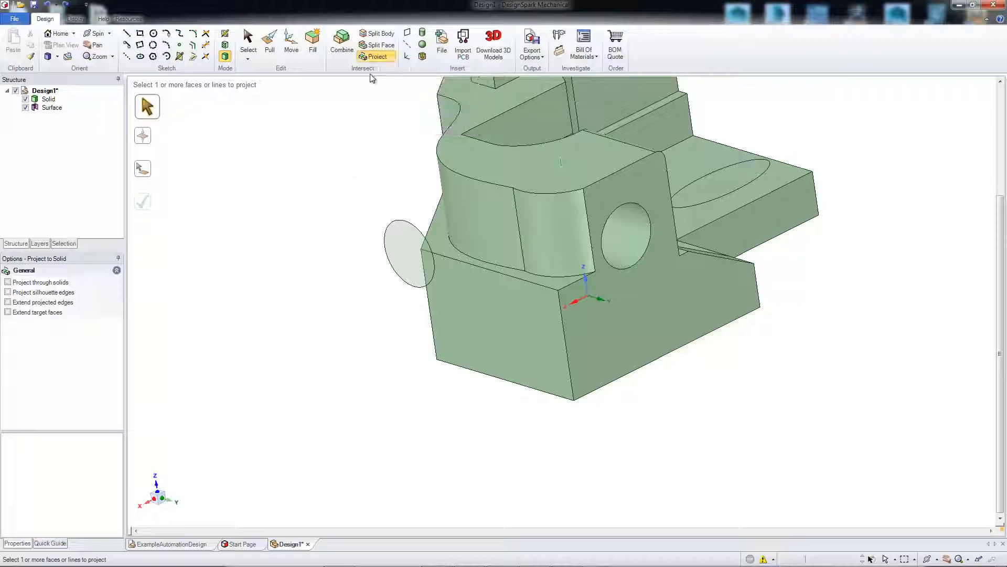
left_click(489, 203)
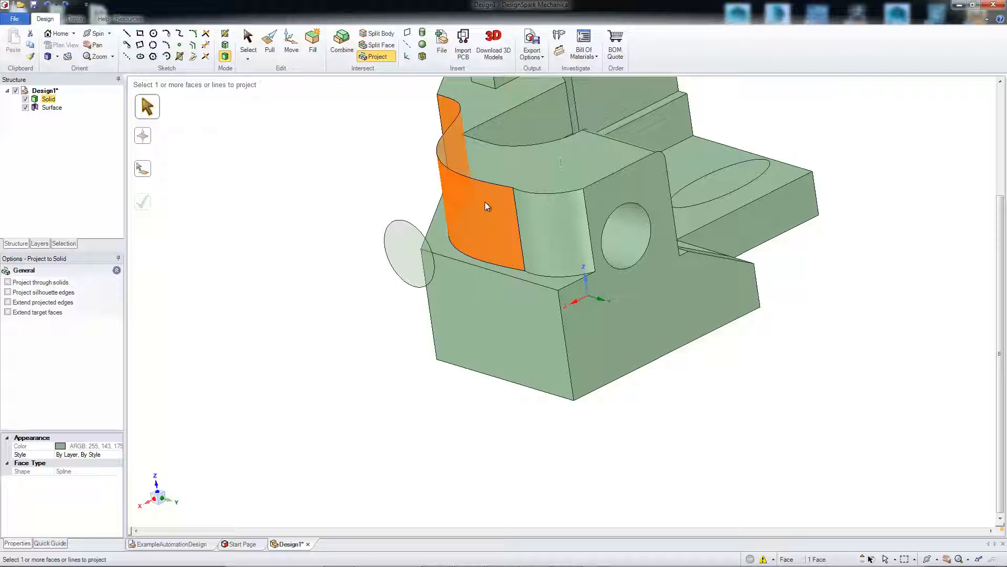
left_click(407, 221)
mouse_move(365, 185)
middle_mouse_down()
mouse_move(362, 213)
mouse_move(393, 245)
mouse_move(380, 285)
mouse_move(375, 190)
middle_mouse_up()
left_click(486, 252)
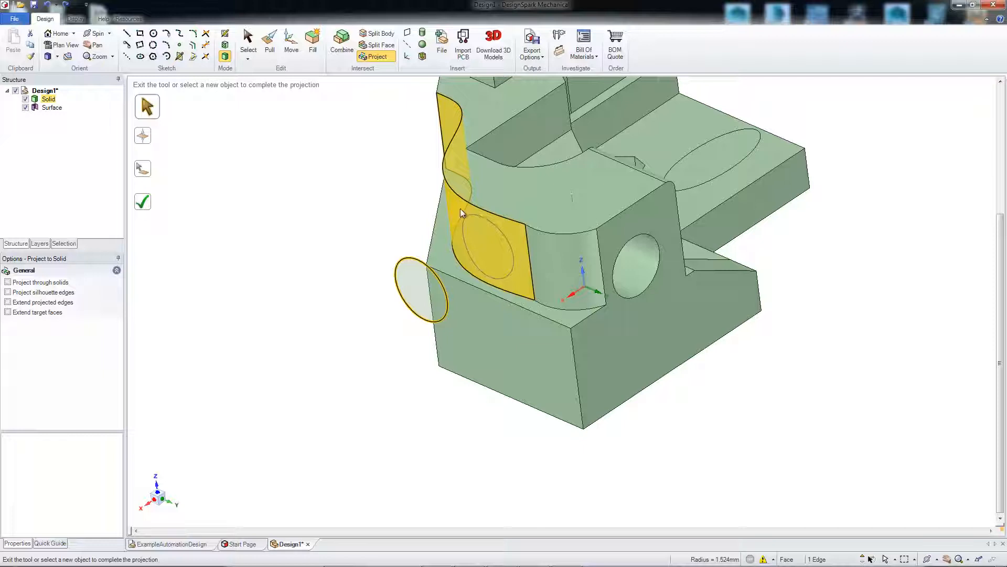
left_click(145, 204)
left_click(411, 284)
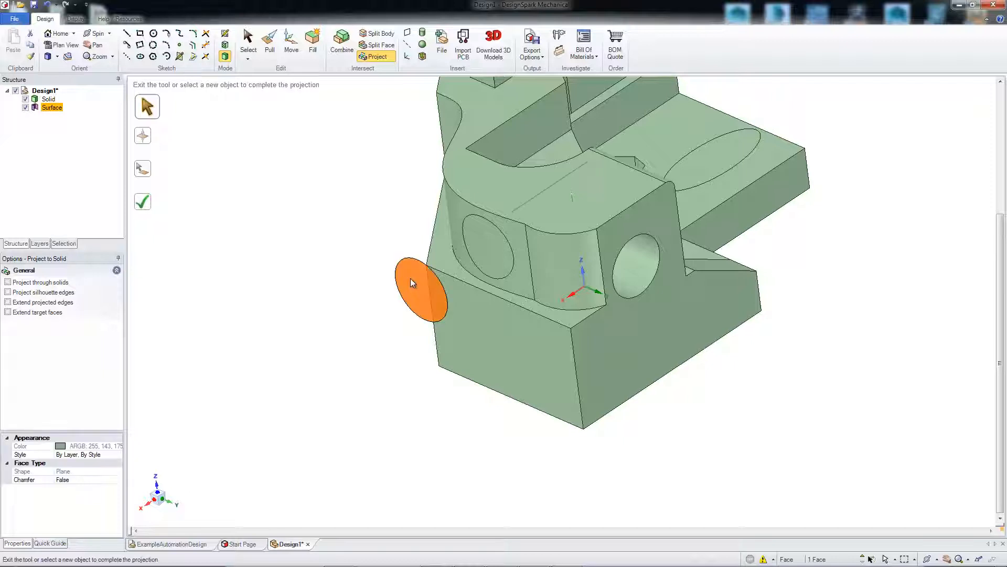
key("Delete")
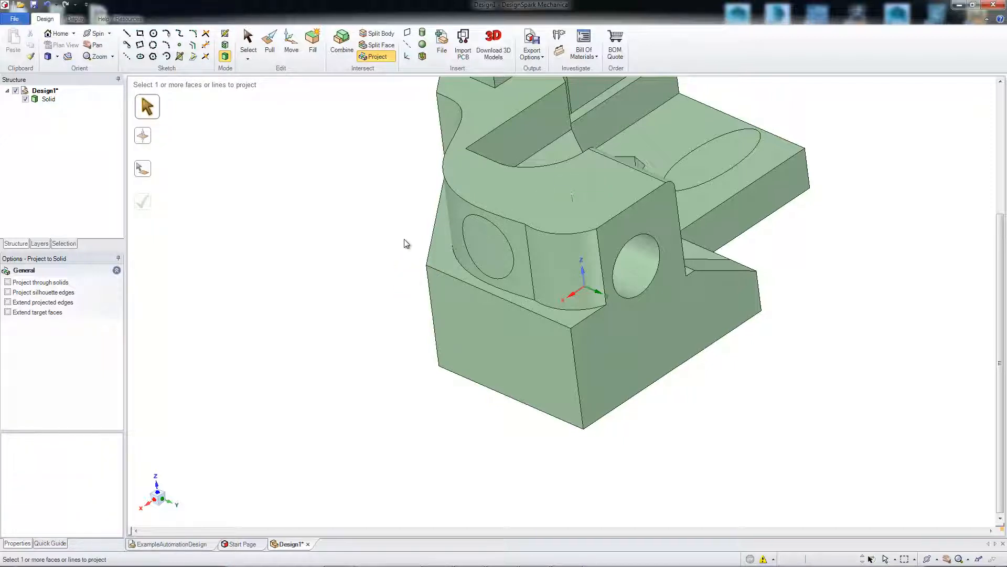
Step: Pull the projected circular region of the curved wall outward into a short raised boss
scroll(404, 243, "up", 3)
left_click(531, 240)
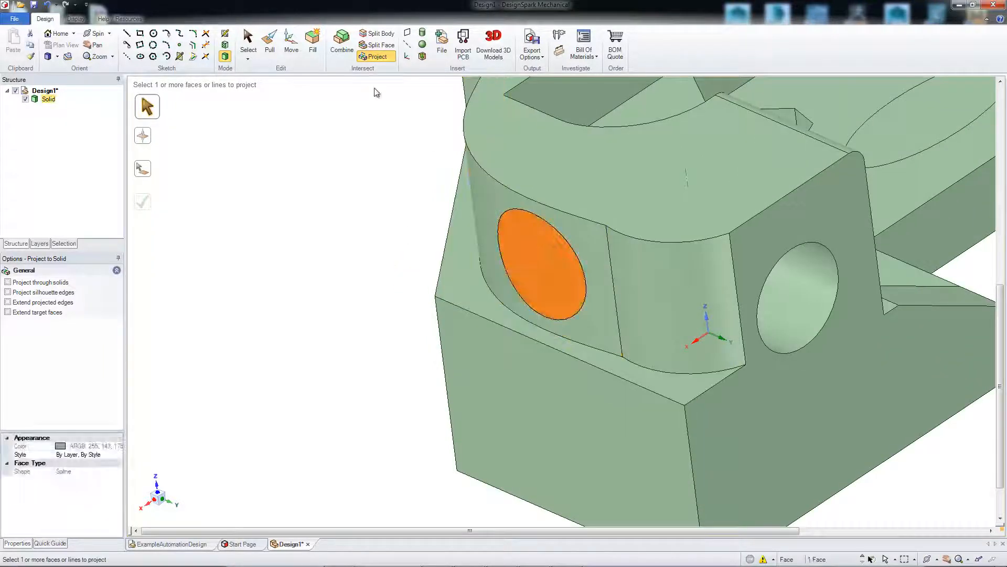
left_click(269, 44)
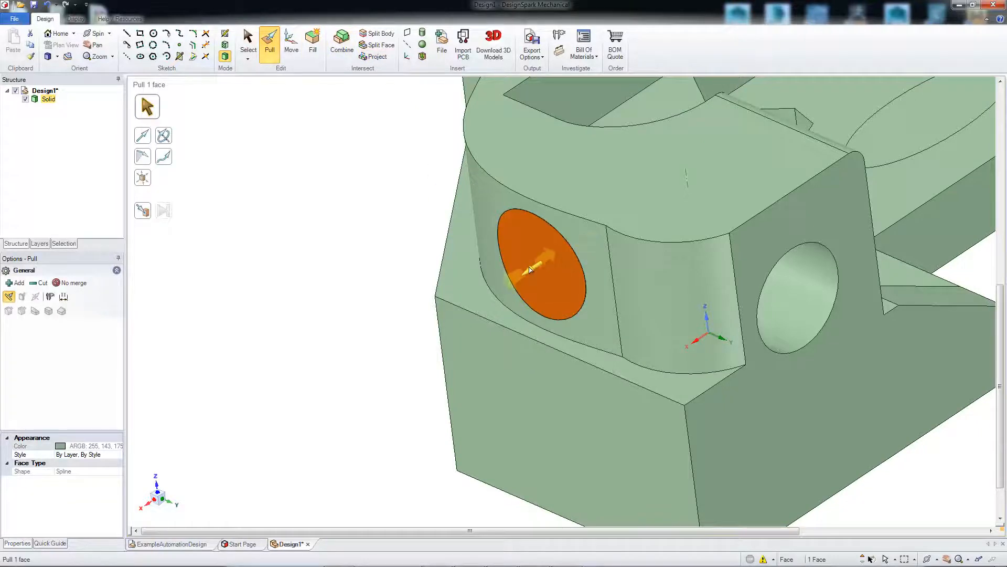
mouse_move(530, 269)
left_mouse_down()
mouse_move(530, 281)
mouse_move(546, 284)
mouse_move(549, 272)
mouse_move(523, 284)
left_mouse_up()
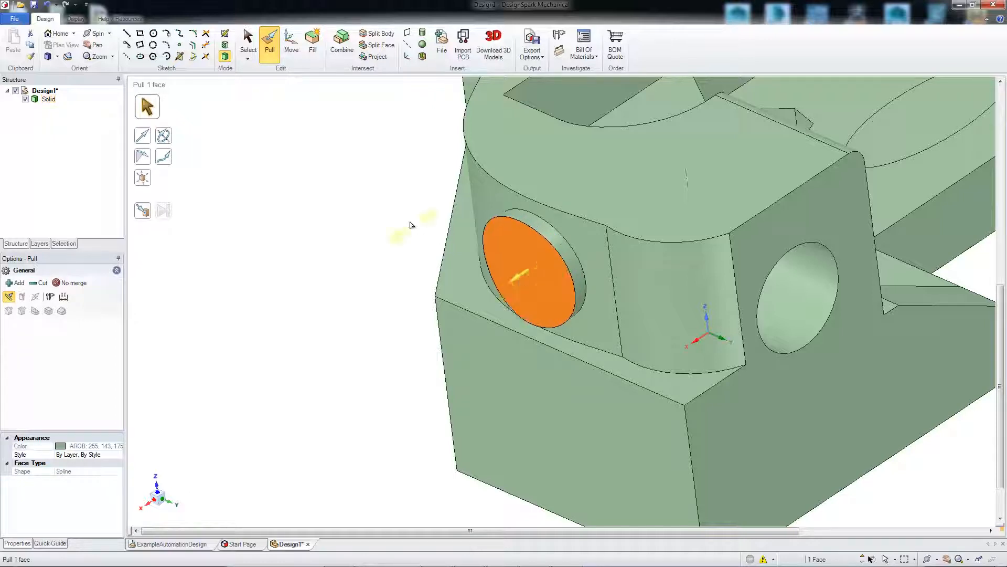
Step: Round the edge where the boss meets the curved wall with a radius of about 0.38 mm
left_click(565, 242)
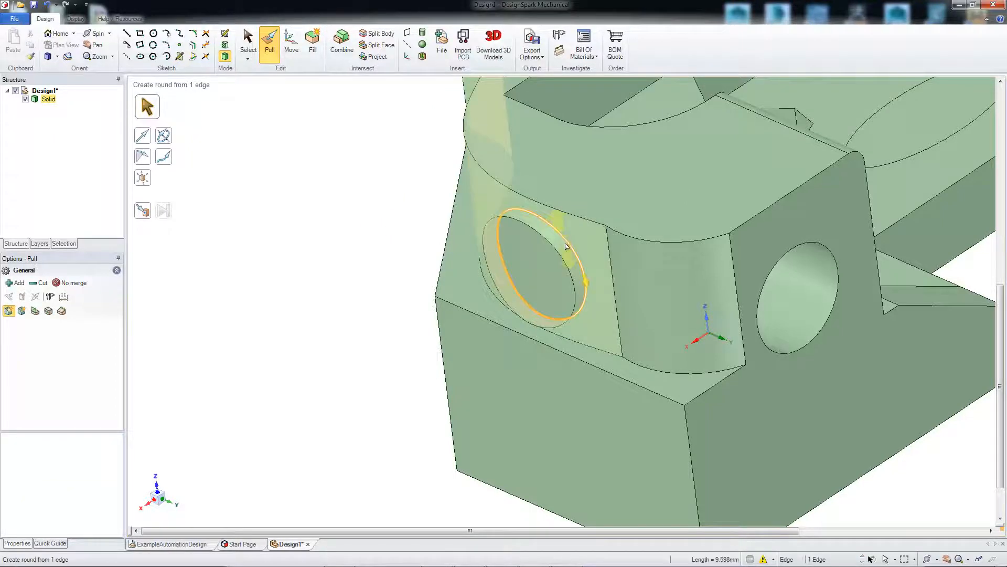
left_click_drag(589, 283, 590, 287)
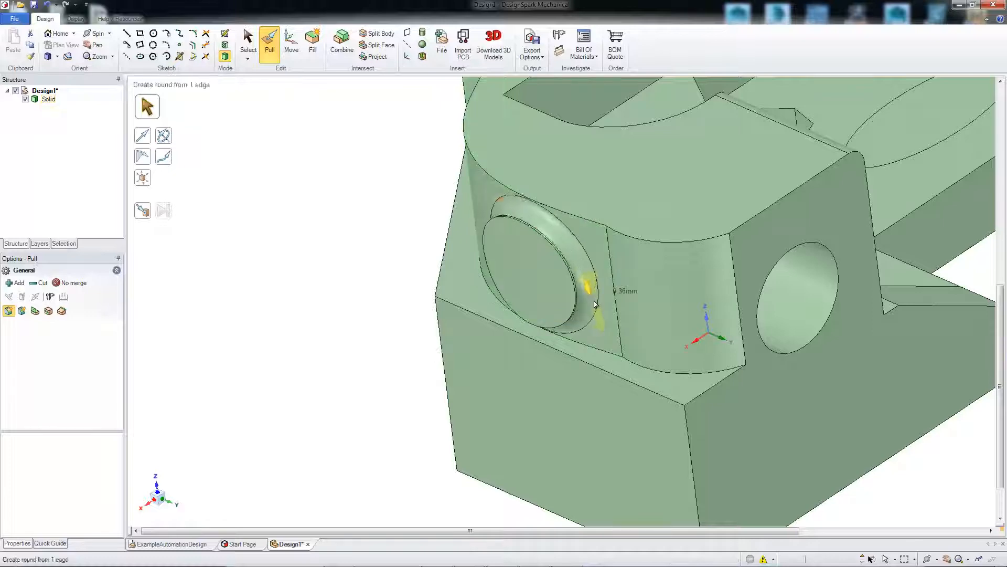
left_click(406, 230)
middle_click_drag(405, 230, 435, 244)
scroll(467, 236, "up", 3)
Step: Remove the round and the raised boss from the curved wall with Fill
left_click(512, 209)
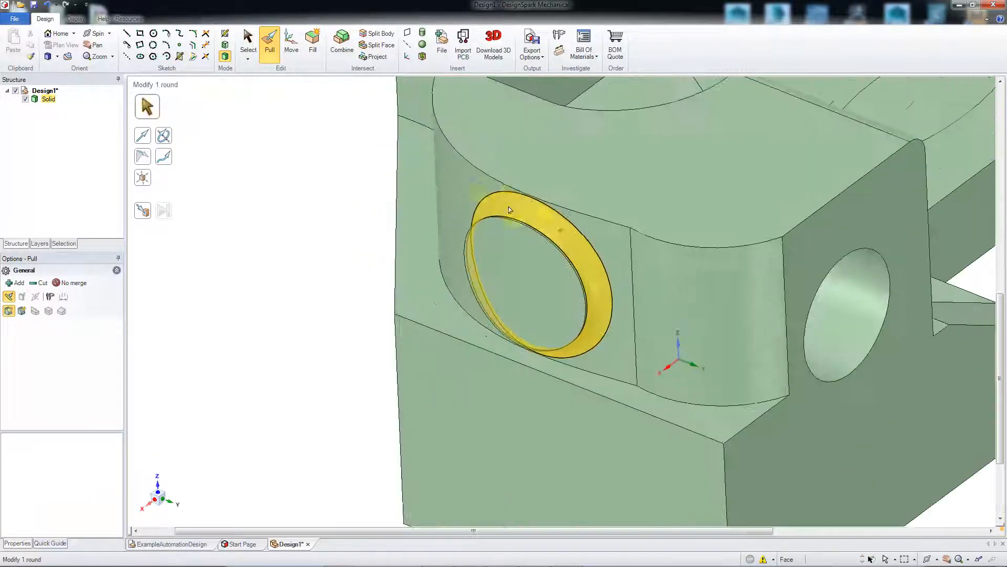
left_click(526, 208)
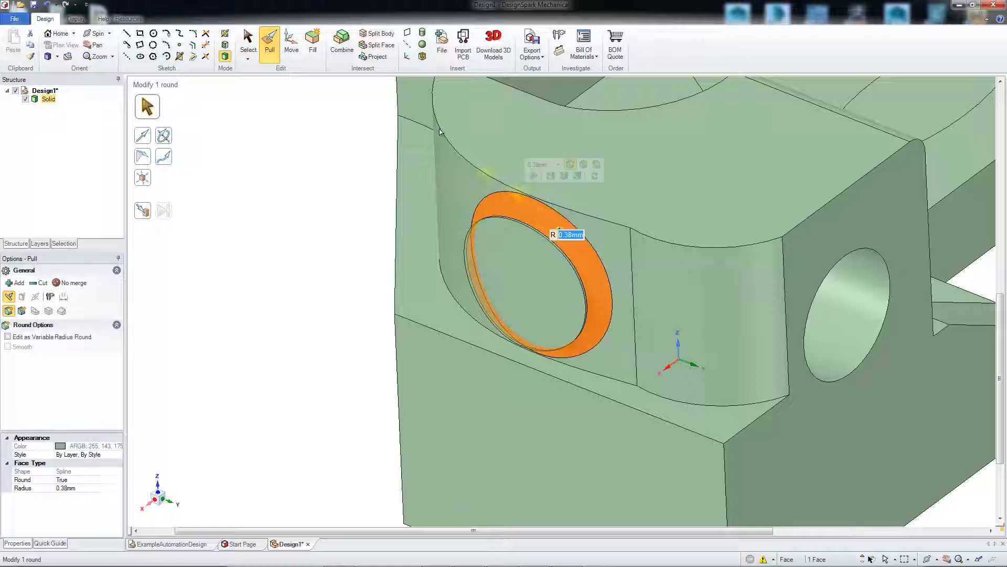
left_click(319, 48)
left_click(520, 258)
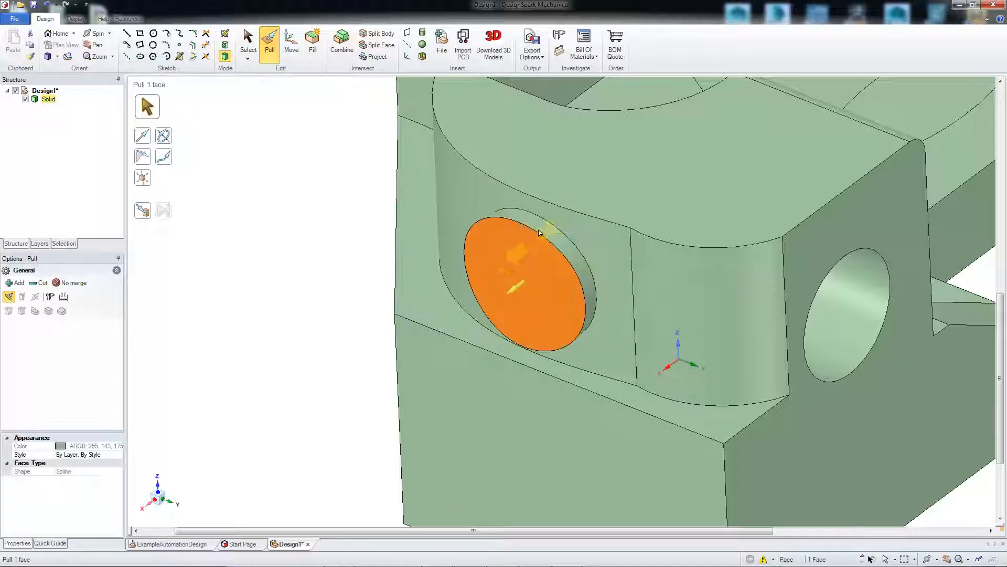
left_click(410, 109, "ctrl")
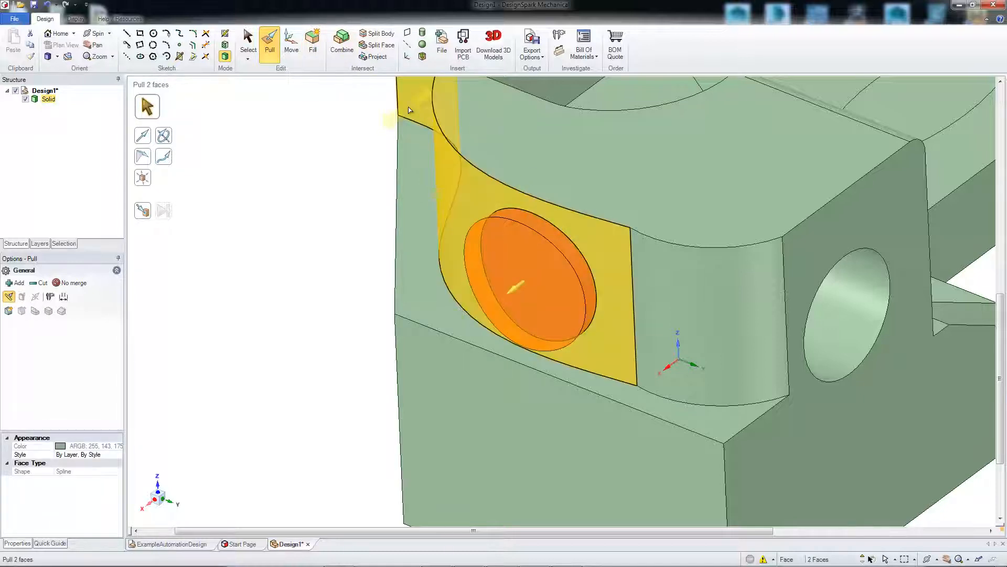
left_click(314, 42)
Step: Start a construction-line sketch on the solid's raised upper face with the wavy outer edge, and turn to its plan view
scroll(349, 198, "down", 2)
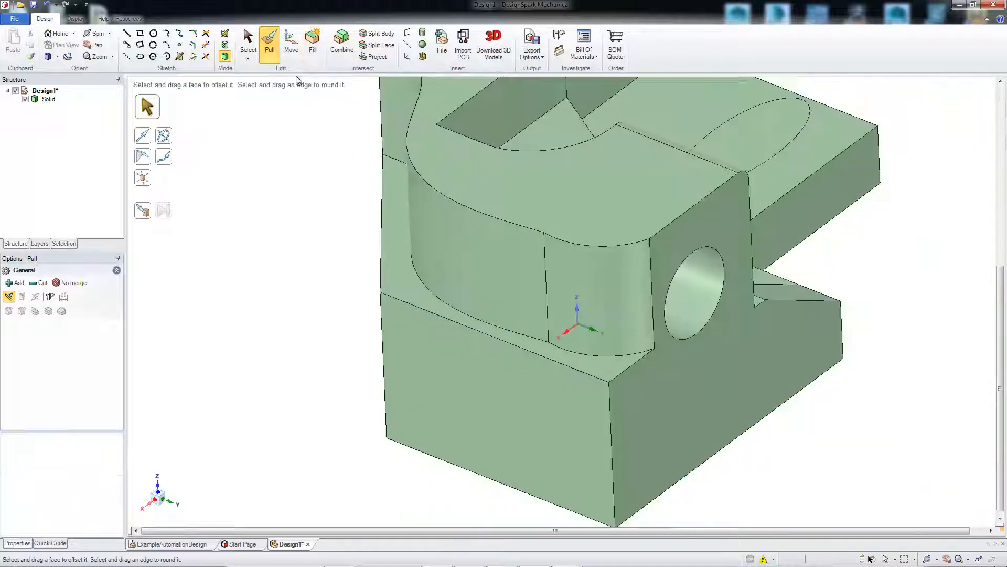
mouse_move(296, 167)
middle_mouse_down()
mouse_move(276, 153)
mouse_move(316, 223)
mouse_move(307, 222)
middle_mouse_up()
scroll(304, 202, "down", 2)
scroll(282, 184, "up", 1)
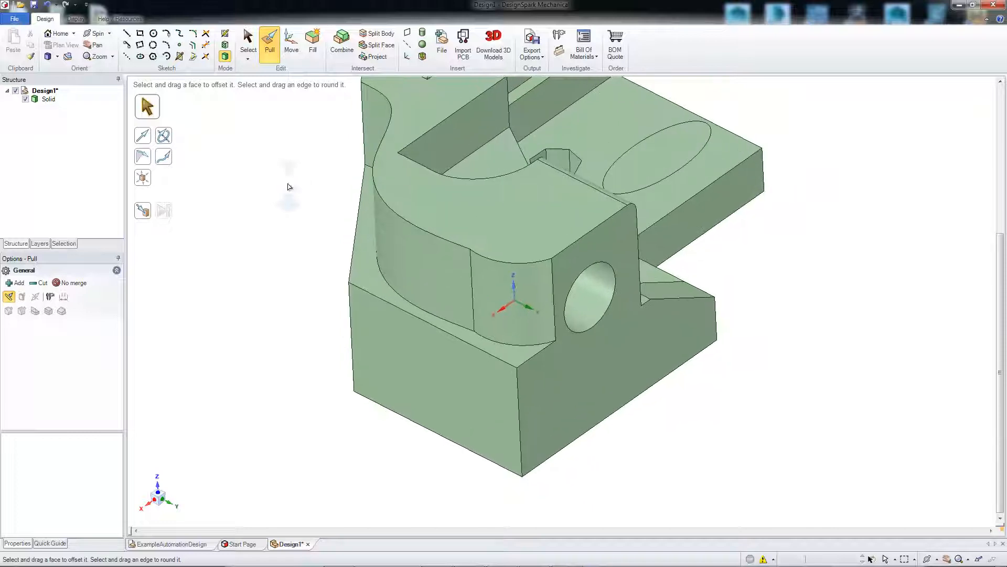
middle_click_drag(299, 143, 899, 308)
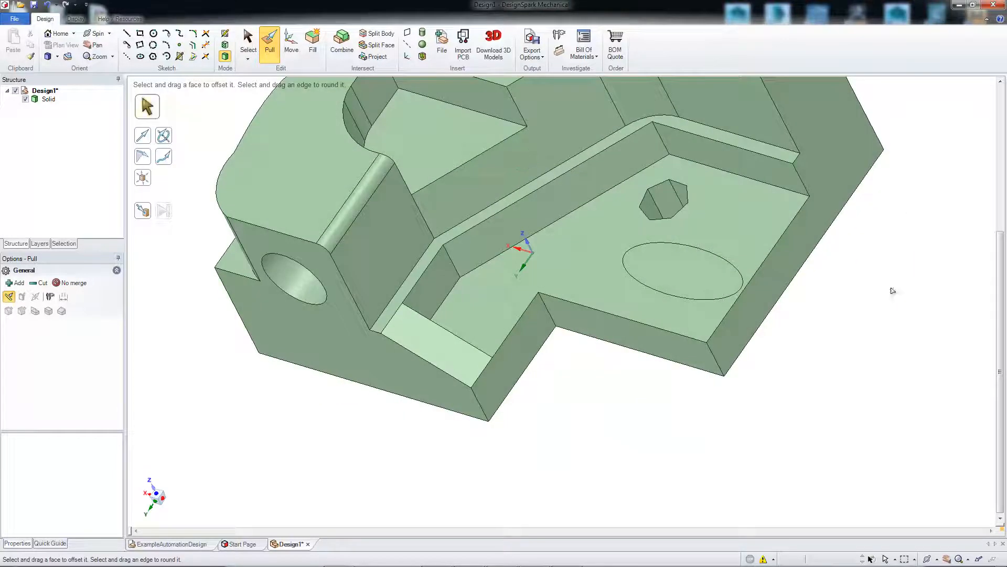
scroll(890, 288, "up", 1)
scroll(861, 294, "down", 2)
middle_click_drag(905, 239, 804, 249, "shift")
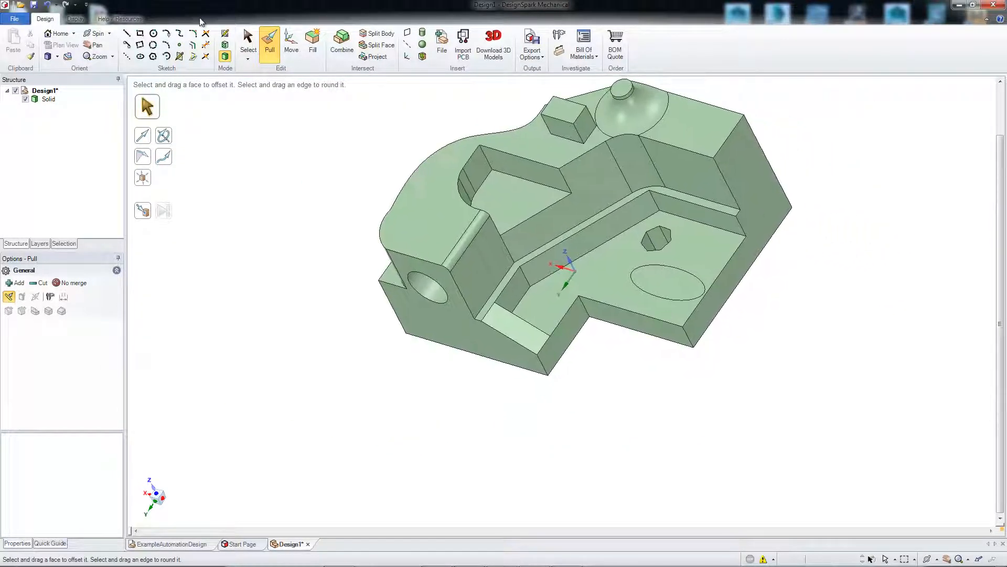
left_click(127, 56)
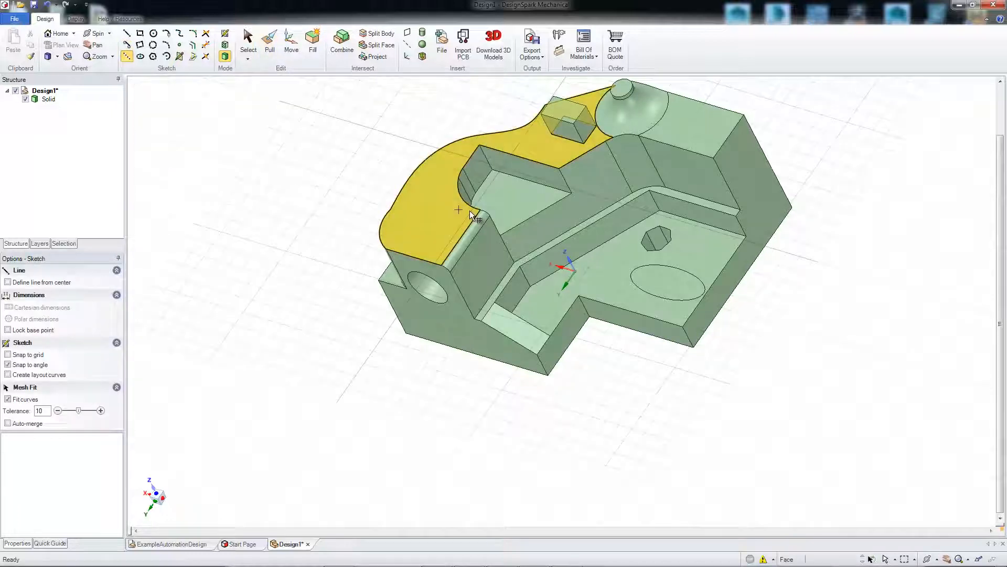
left_click(421, 222)
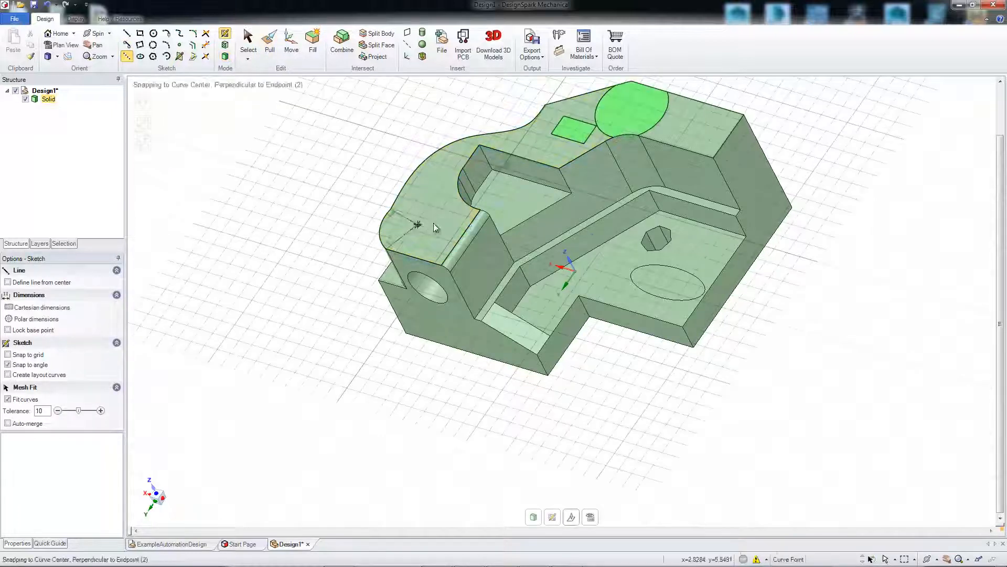
left_click(592, 517)
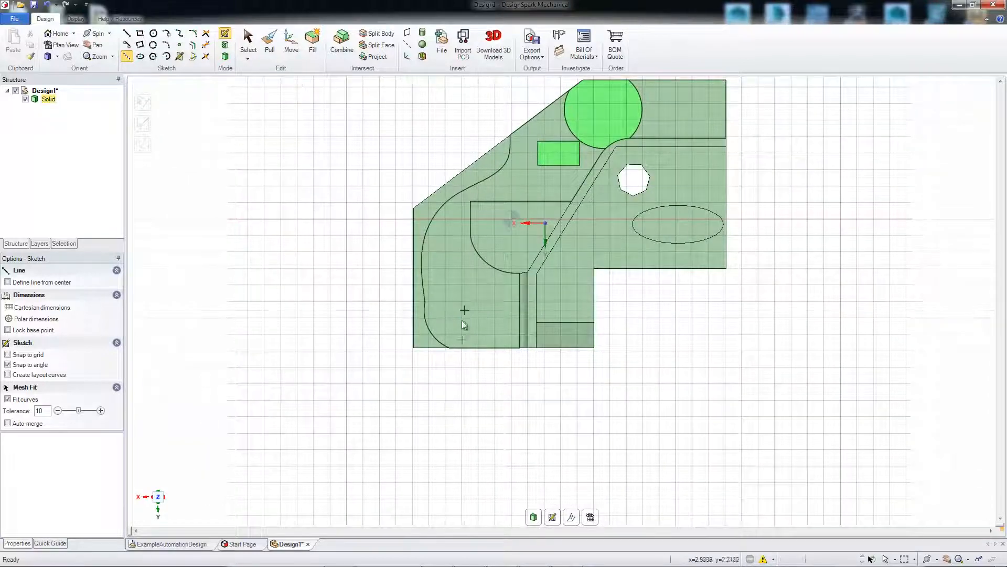
Step: Draw a construction line about 8.9 mm long from the pocket's outer corner to the face's end edge, and a perpendicular one to the inner edge
left_click(471, 201)
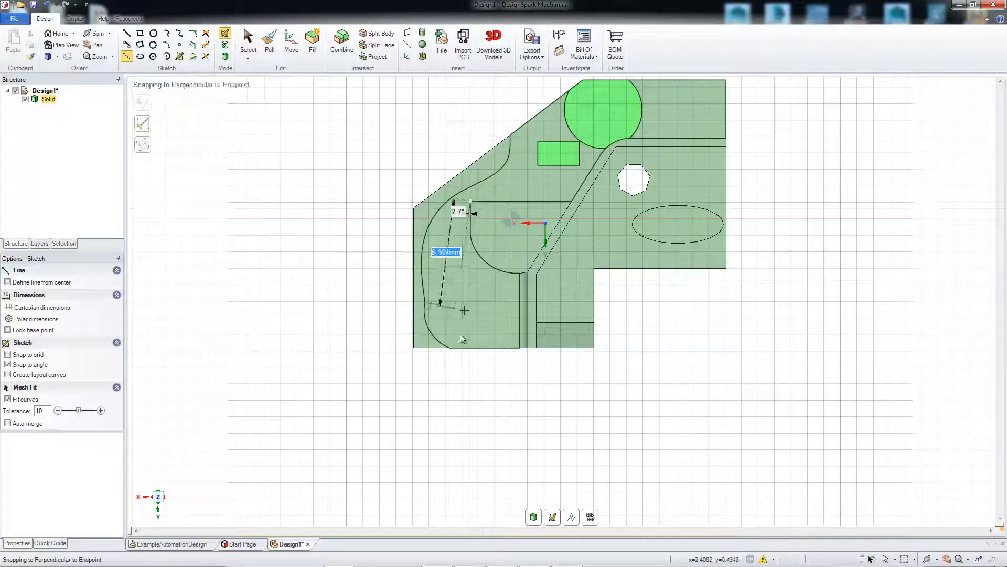
left_click(476, 351)
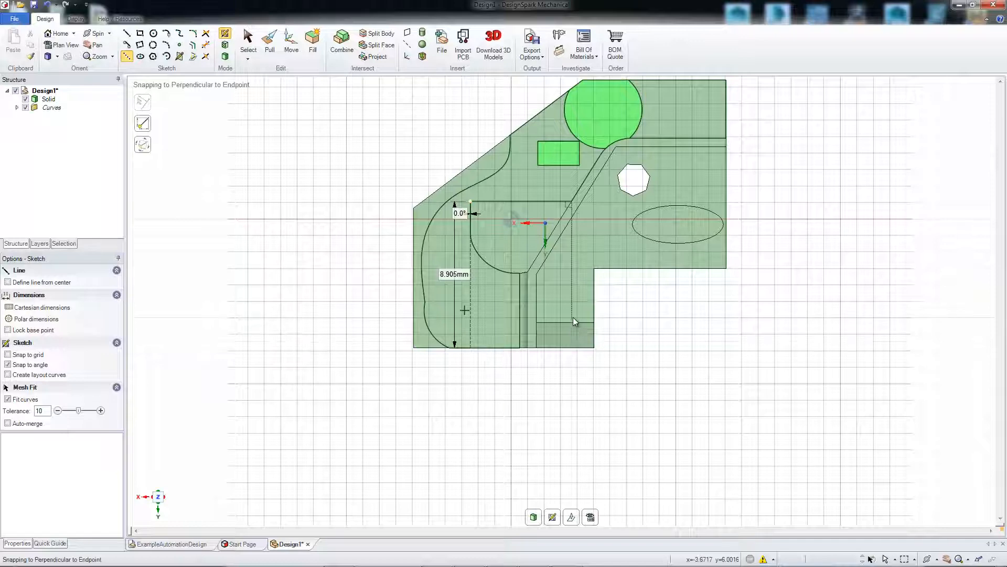
key("Escape")
left_click(470, 318)
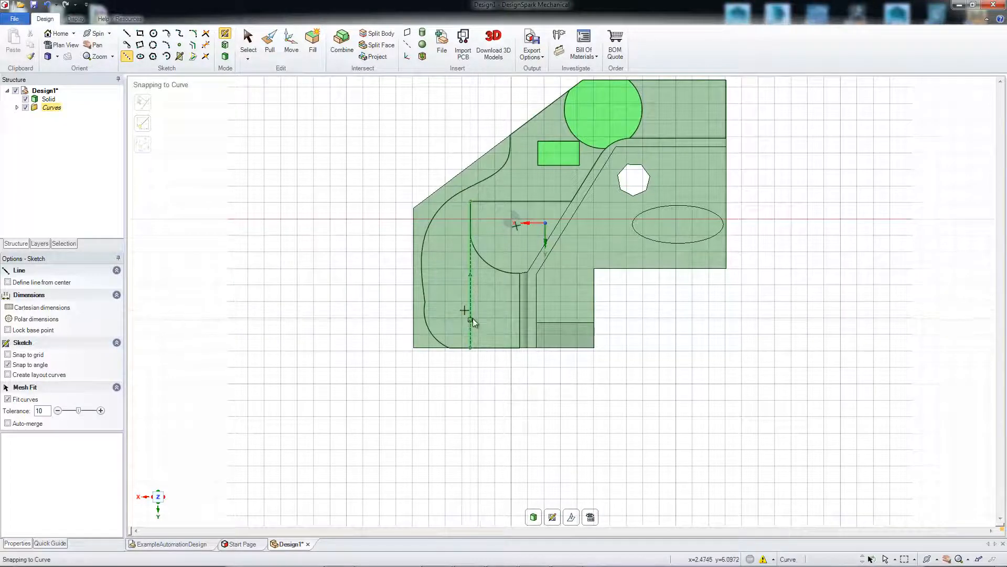
left_click(521, 321)
key("Escape")
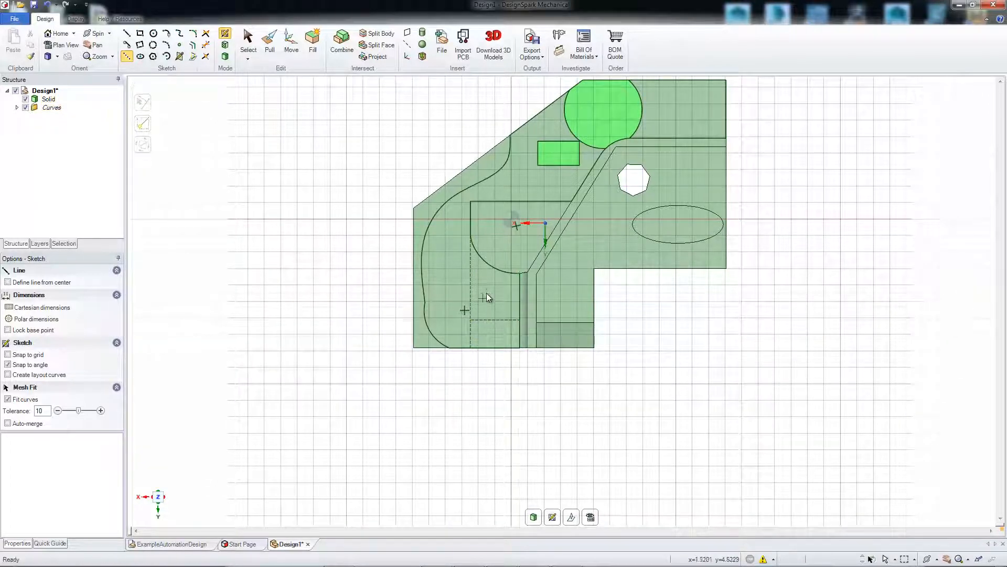
scroll(486, 293, "up", 1)
scroll(492, 283, "up", 1)
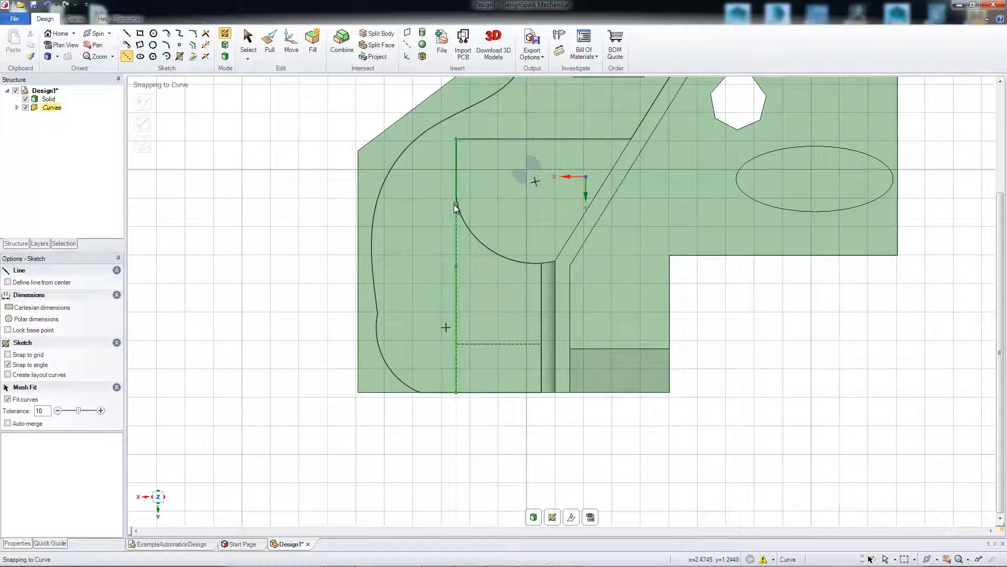
Step: Leave and re-enter sketching on the upper face, and redraw the perpendicular construction line, about 3 mm long, to the face's inner edge
left_click(534, 518)
left_click(426, 262)
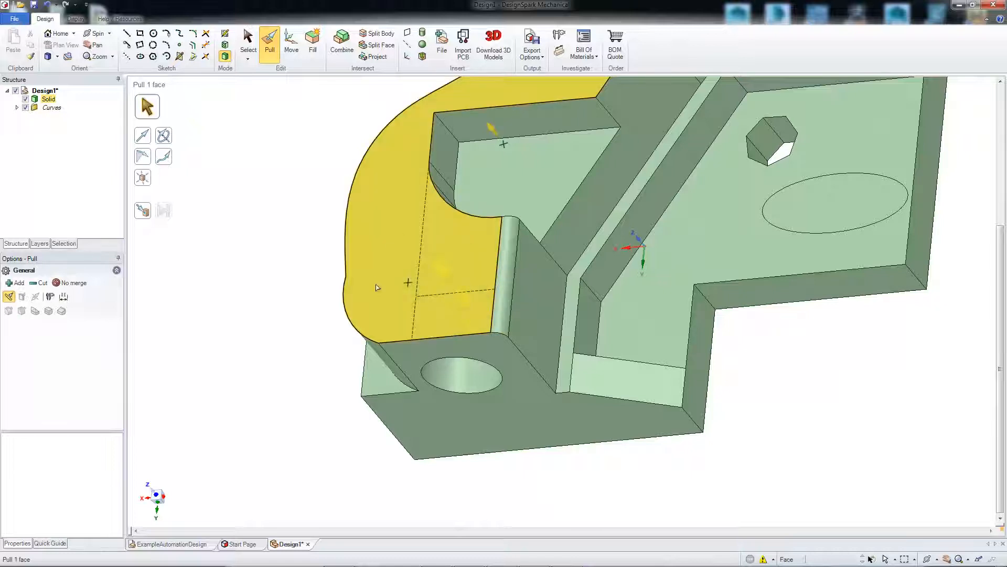
key("k")
scroll(467, 323, "up", 3)
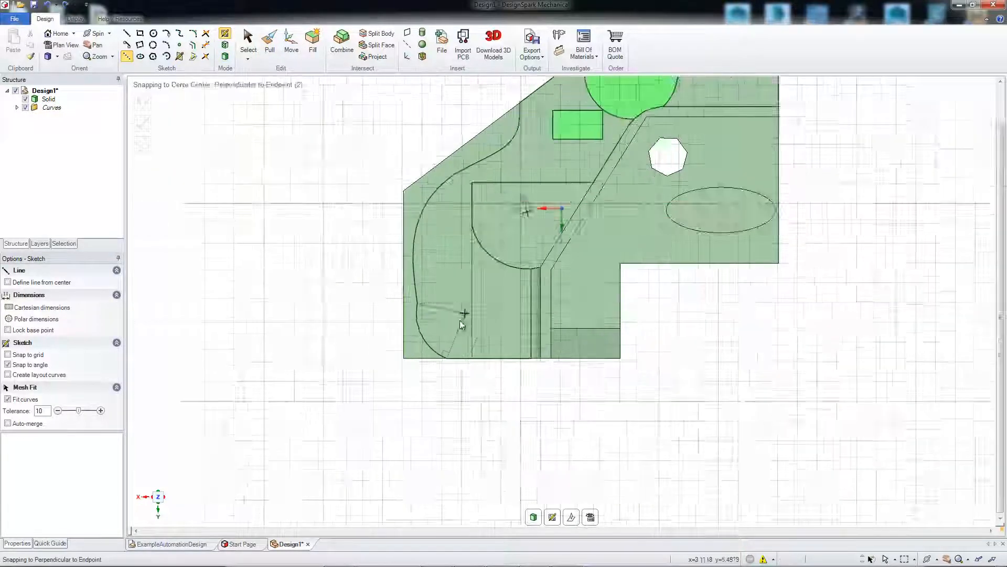
left_click(477, 332)
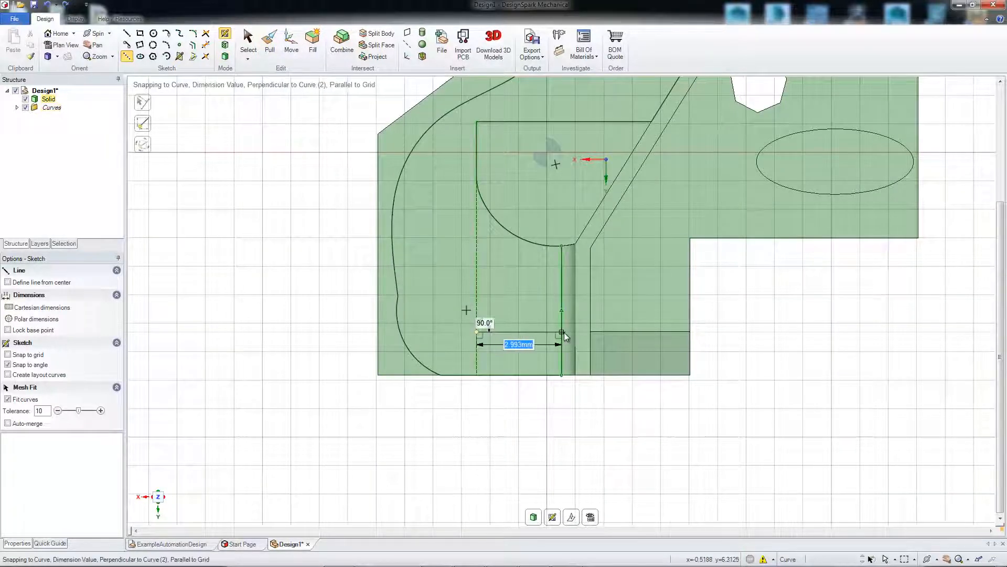
left_click(563, 331)
key("Escape")
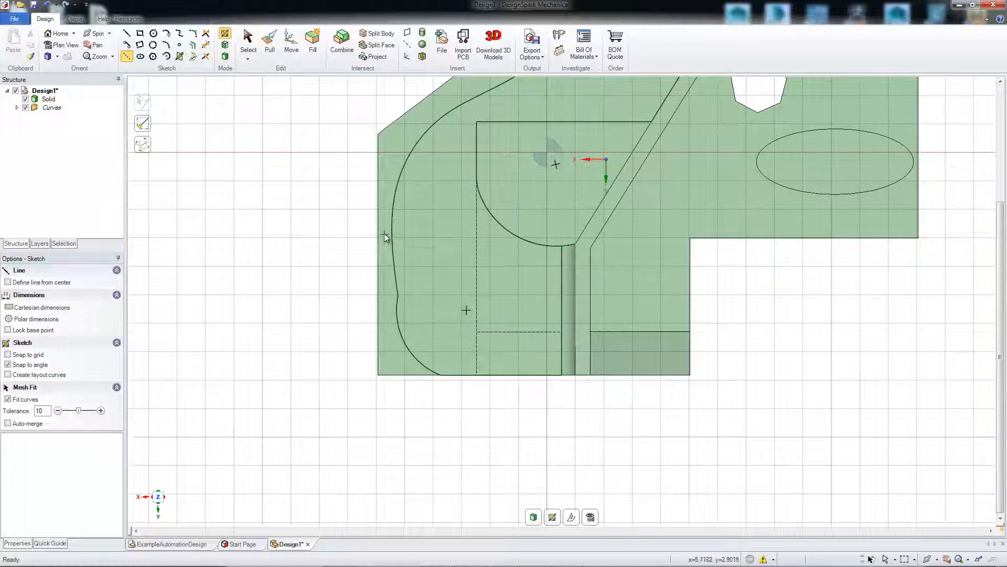
Step: Draw two equal circles about 2.51 mm in diameter on the vertical construction line, one centred at the construction lines' intersection and the other nearer the pocket
left_click(153, 34)
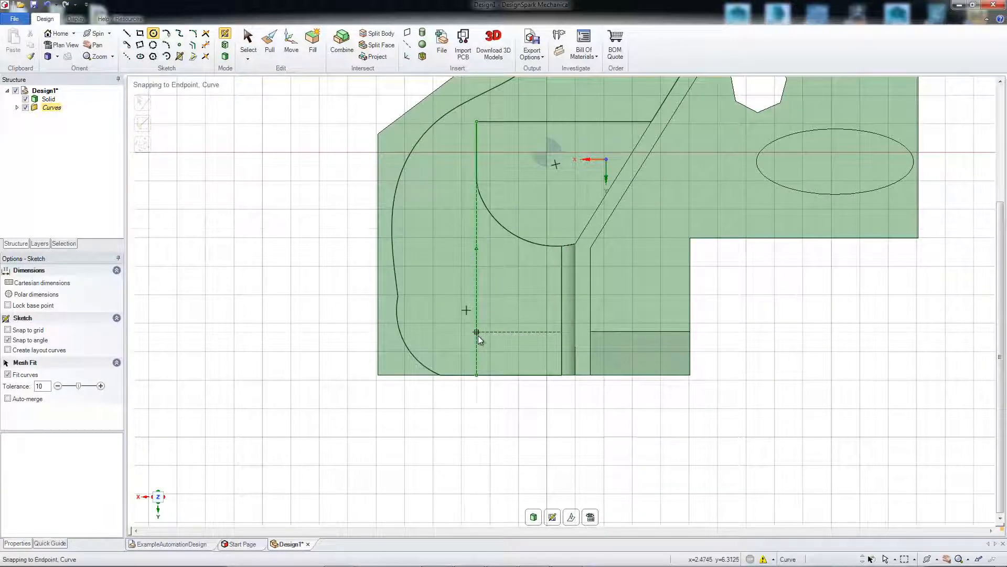
left_click(154, 34)
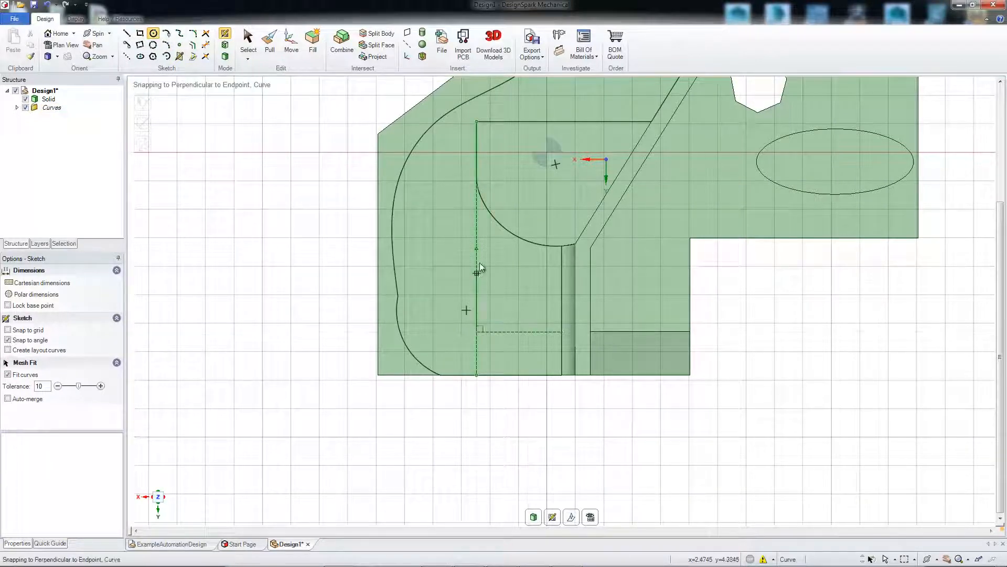
left_click(476, 332)
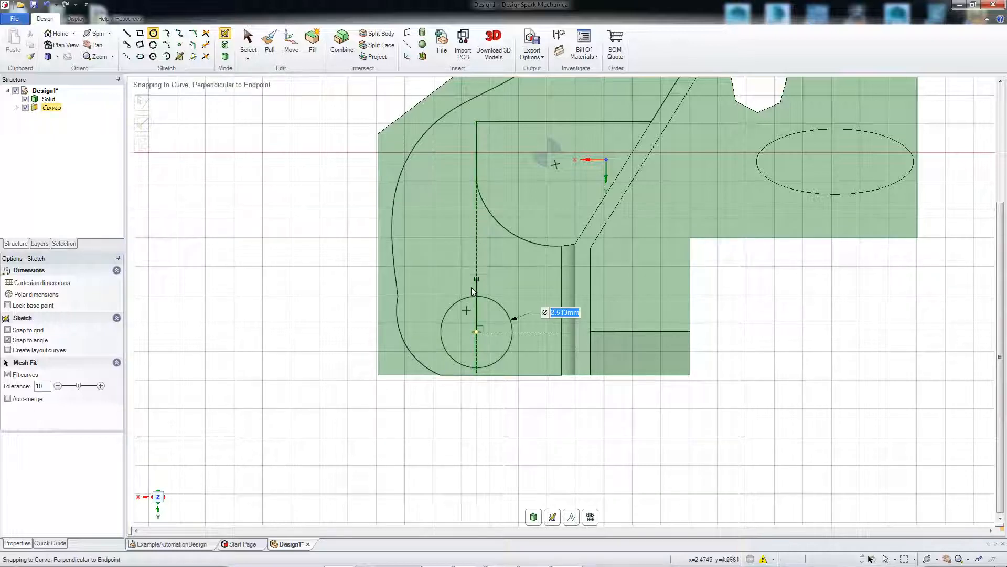
left_click(476, 227)
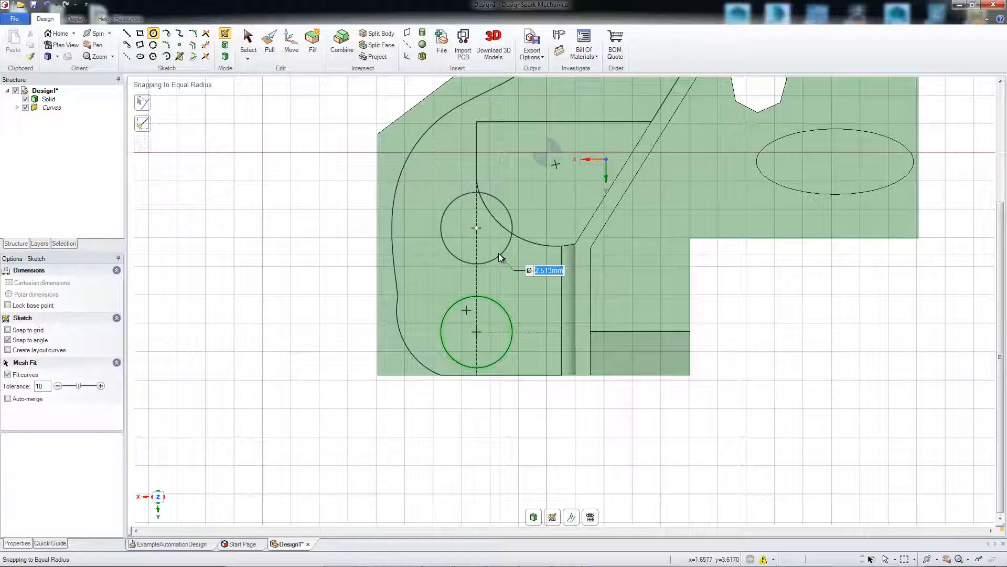
left_click(498, 253)
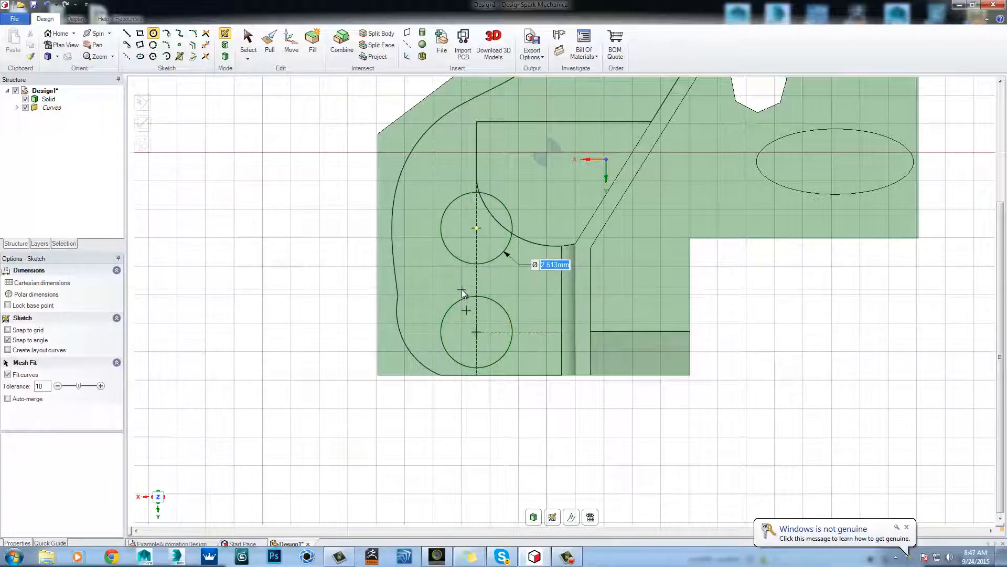
left_click(907, 527)
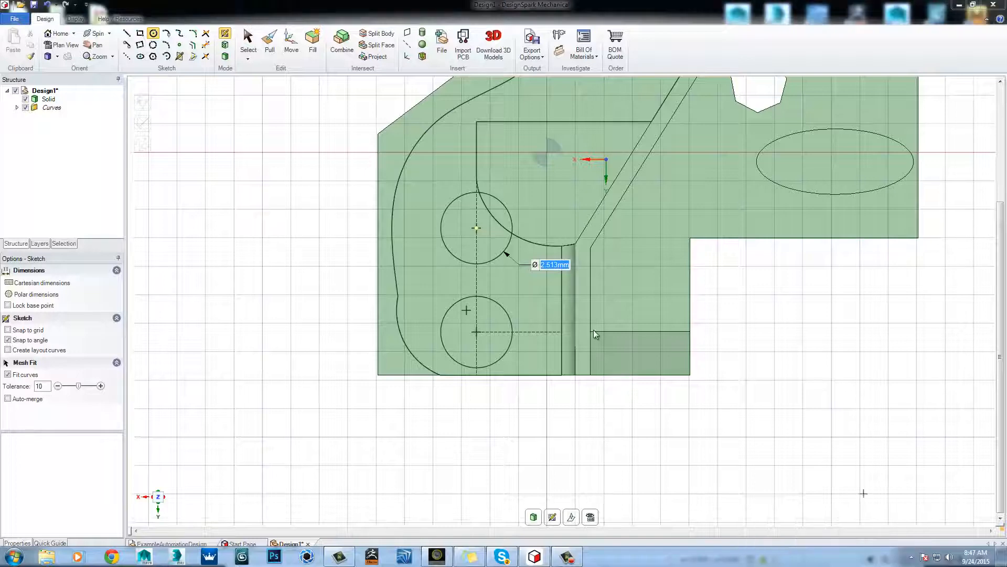
Step: Connect the two circles with tangent lines about 3.65 mm long on both sides, and trim away the inner arc of the circle nearer the pocket
left_click(127, 47)
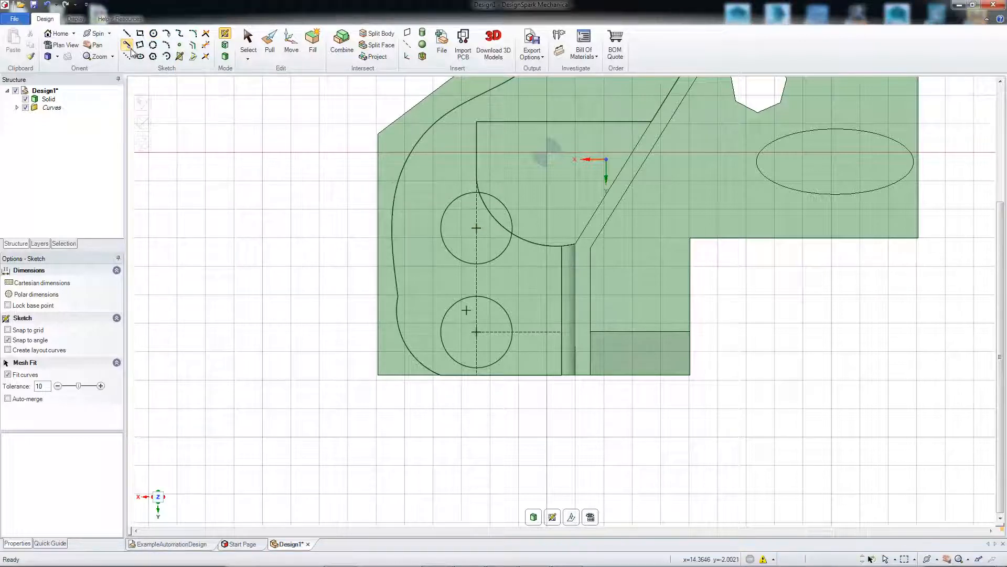
left_click(438, 335)
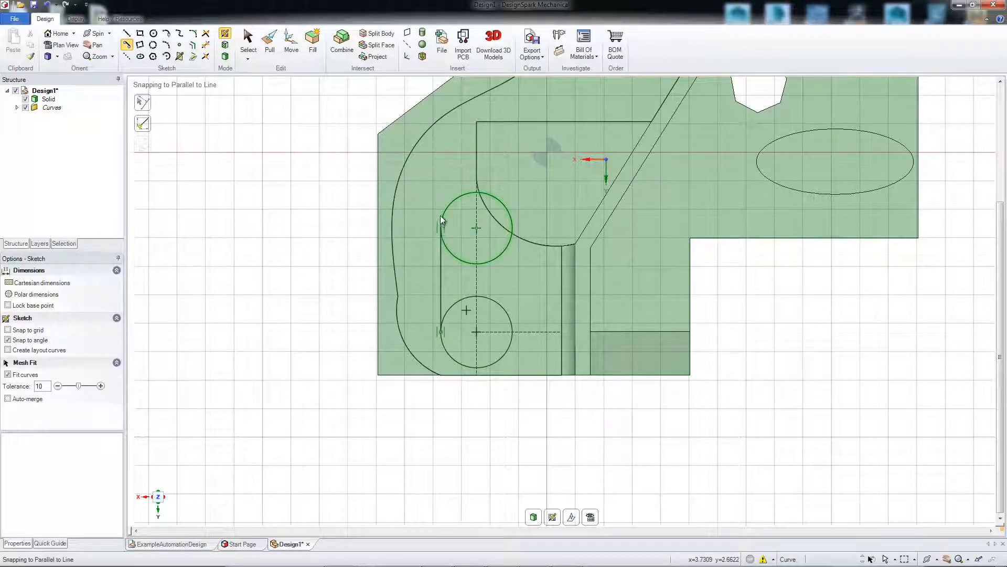
left_click(440, 228)
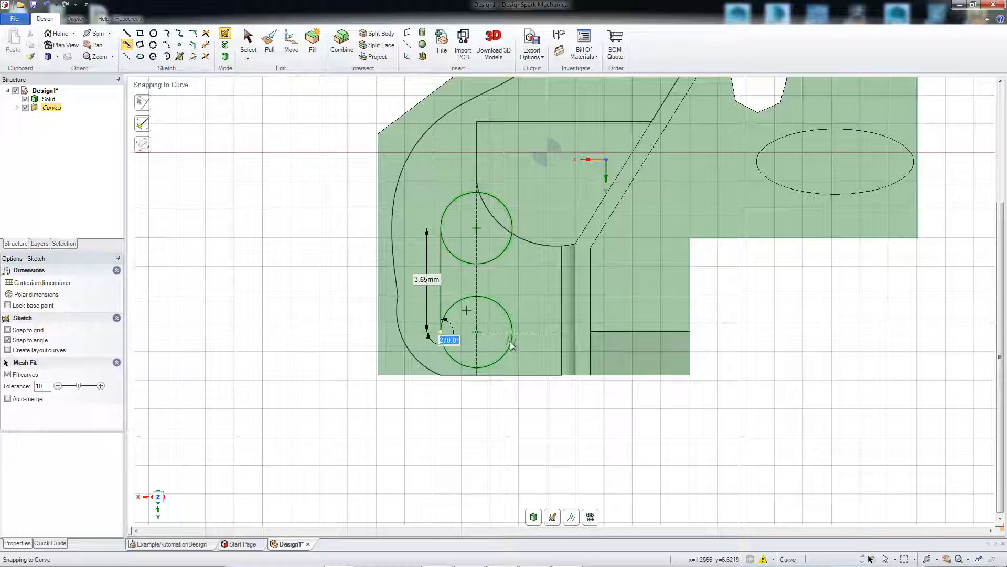
left_click(510, 339)
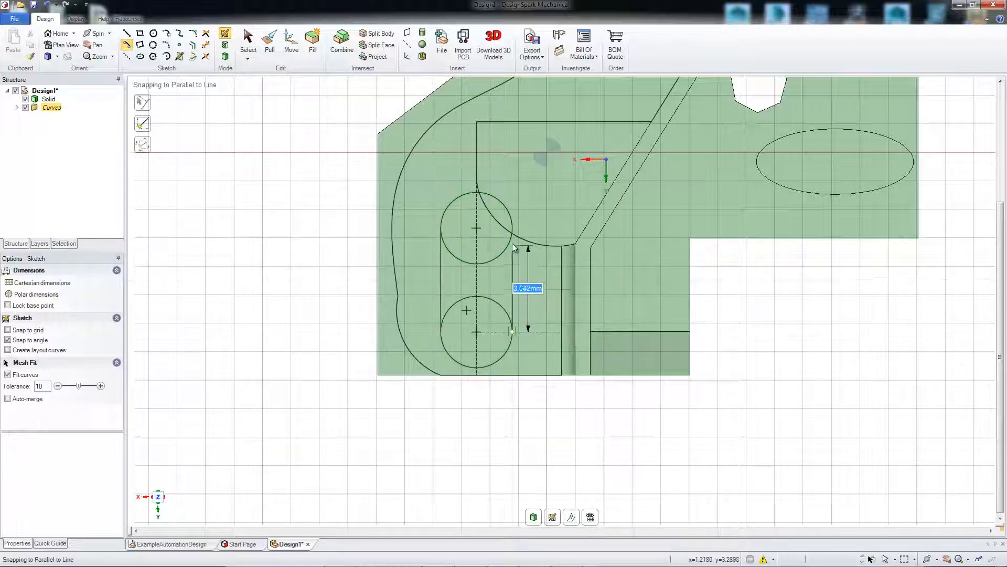
left_click(514, 228)
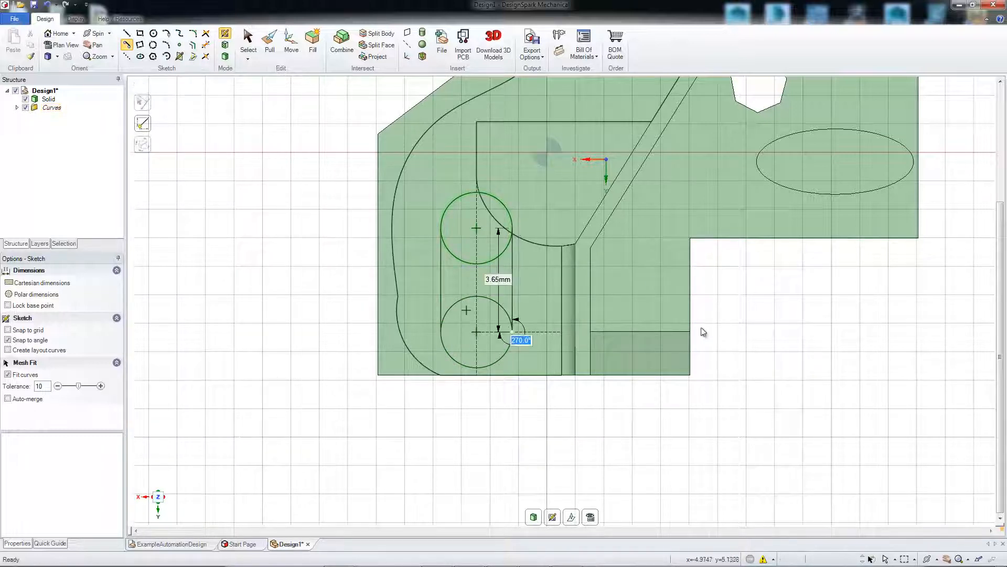
left_click(207, 47)
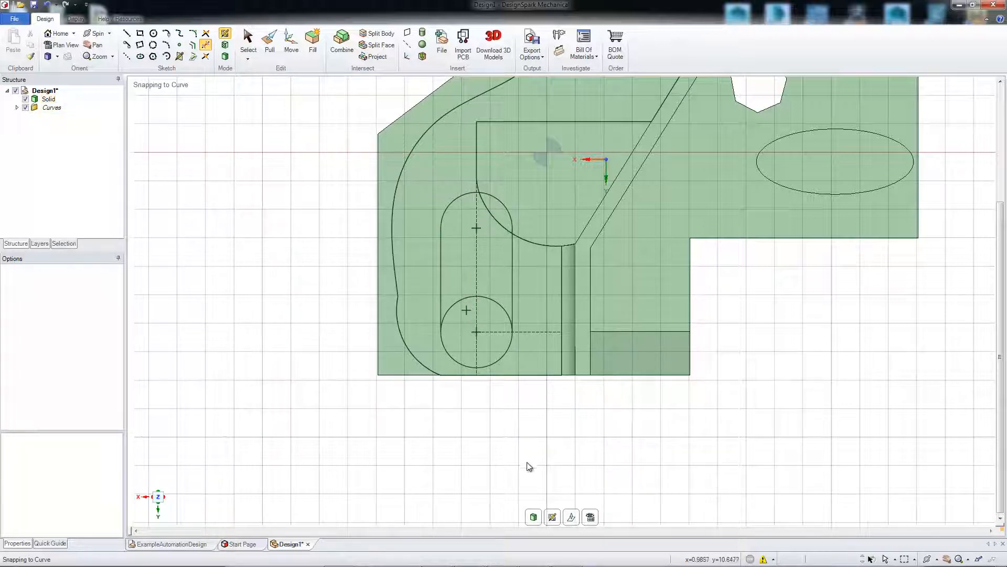
Step: End the sketch and pull the full circle and the adjoining slot region upward together into a raised rounded block
left_click(535, 517)
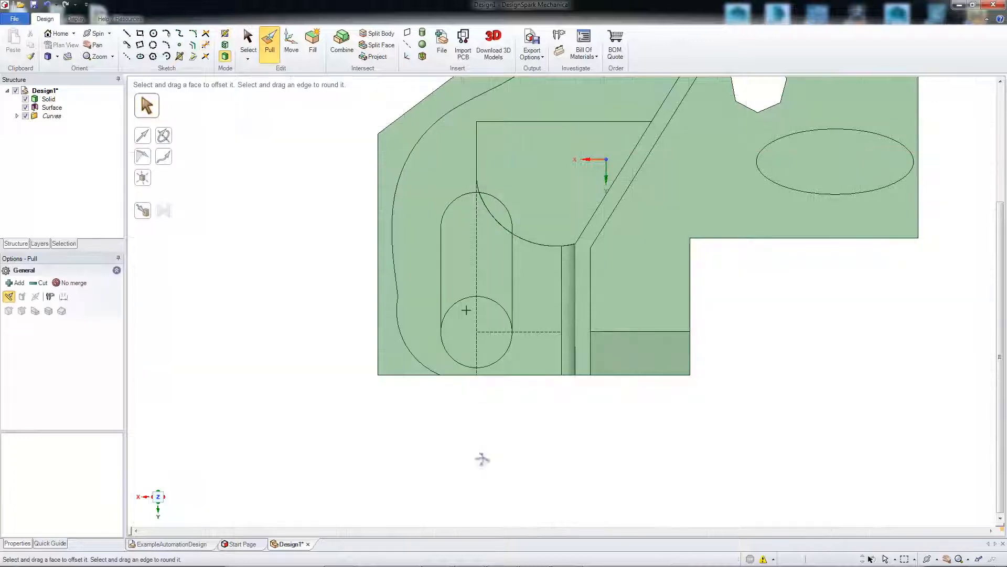
middle_click_drag(635, 455, 410, 334)
mouse_move(347, 317)
middle_mouse_down("ctrl")
mouse_move(366, 353)
mouse_move(330, 245)
mouse_move(322, 317)
mouse_move(315, 266)
mouse_move(329, 351)
middle_mouse_up("ctrl")
left_click(432, 208)
left_click(469, 173, "ctrl")
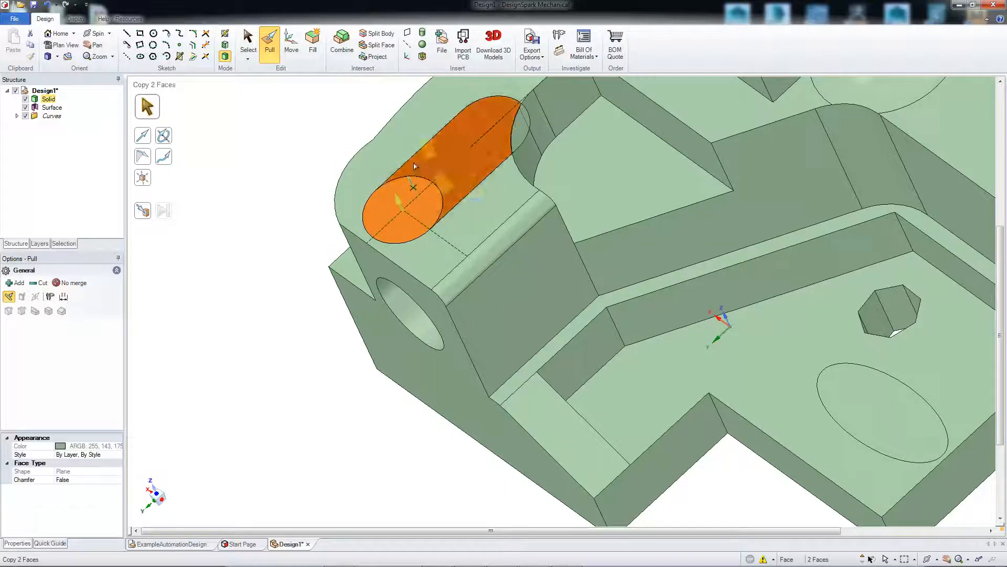
left_click_drag(400, 203, 379, 161)
left_click(273, 178)
middle_click_drag(271, 183, 283, 152, "ctrl")
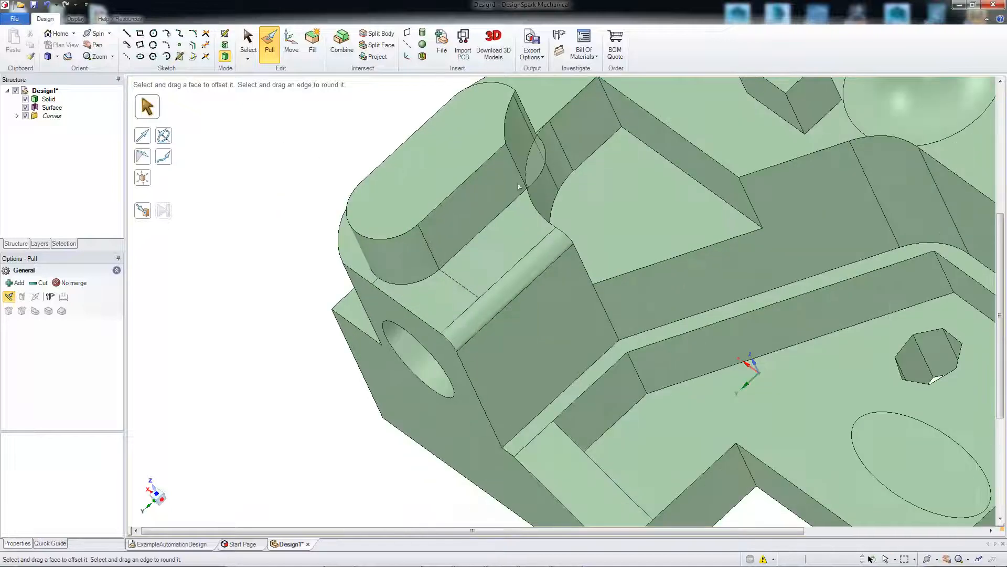
Step: Pull the small segment-shaped surface overhanging the pocket beside the raised block slightly upward
left_click(535, 160)
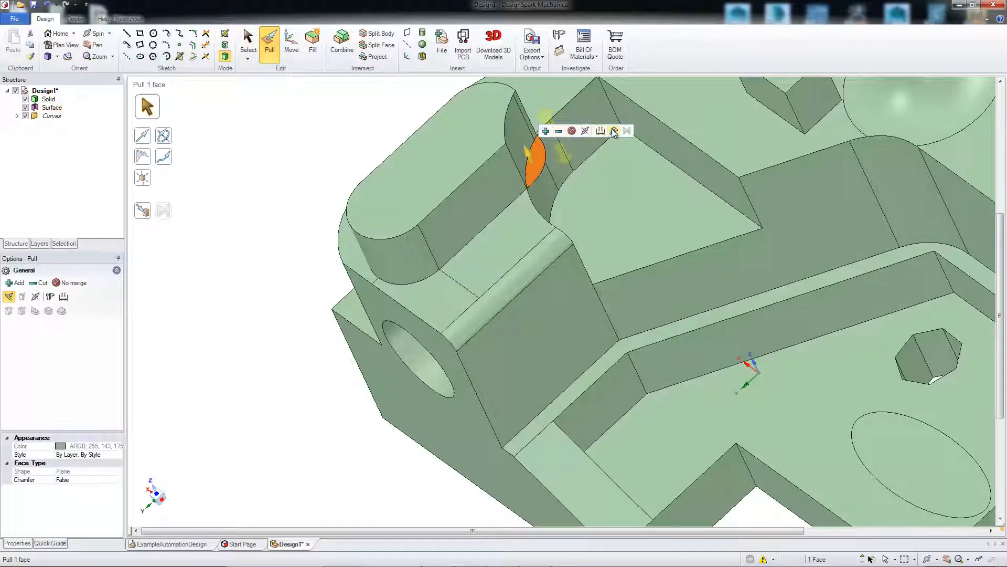
left_click_drag(527, 148, 522, 138)
left_click(310, 166)
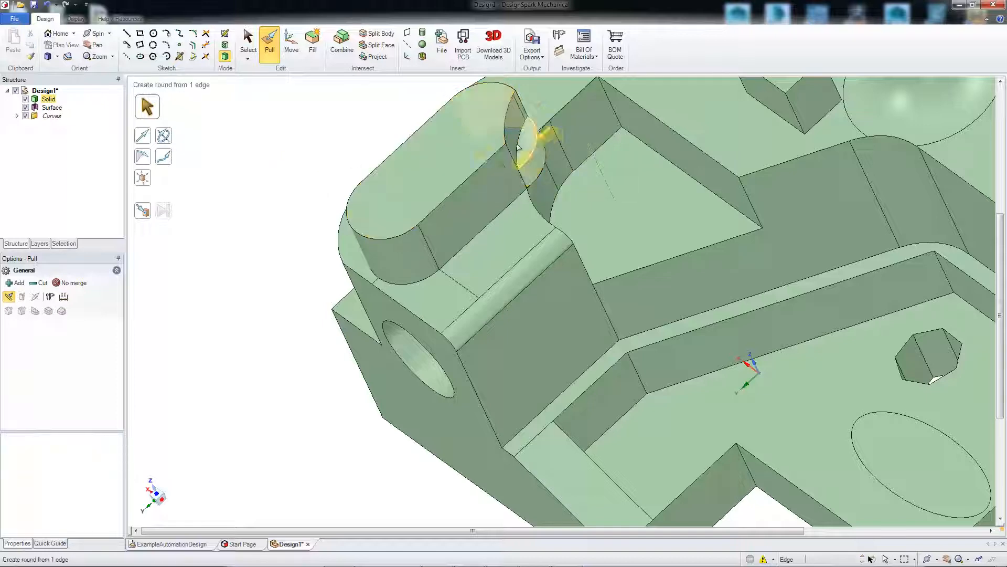
scroll(308, 152, "down", 5)
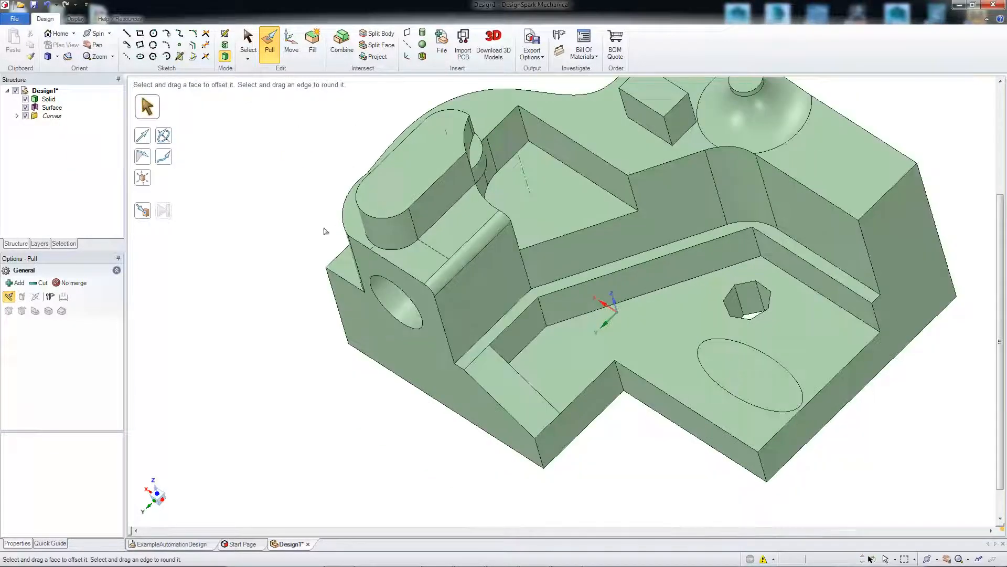
scroll(266, 250, "up", 6)
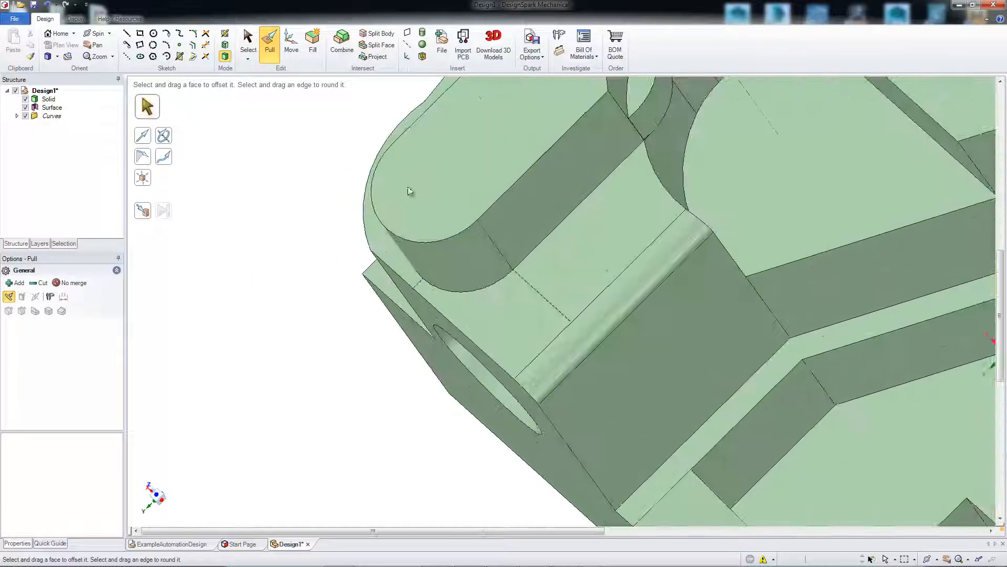
Step: Pull the small overhanging segment surface up to the raised block's top face using Up To
middle_click_drag(348, 143, 229, 275, "shift")
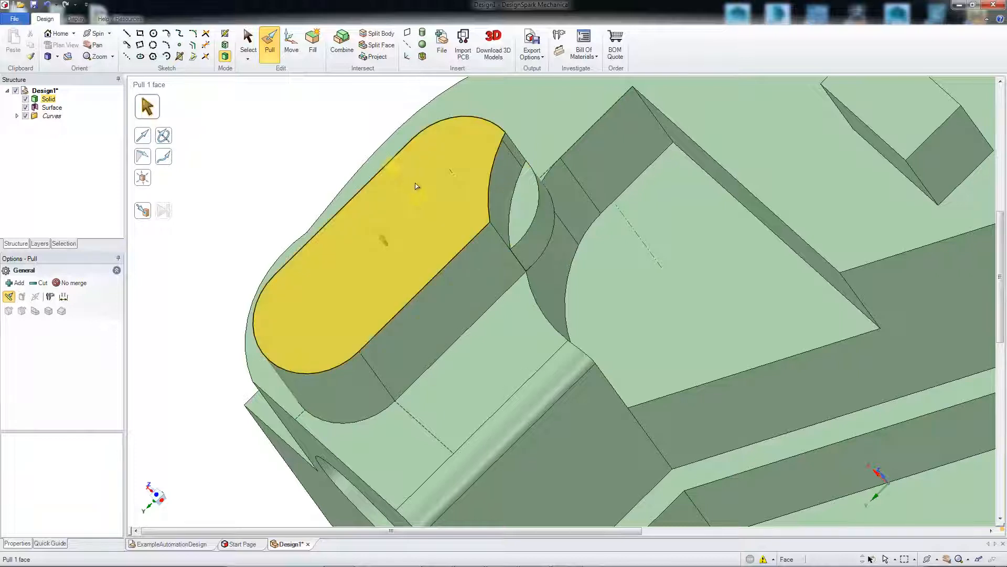
left_click(530, 205)
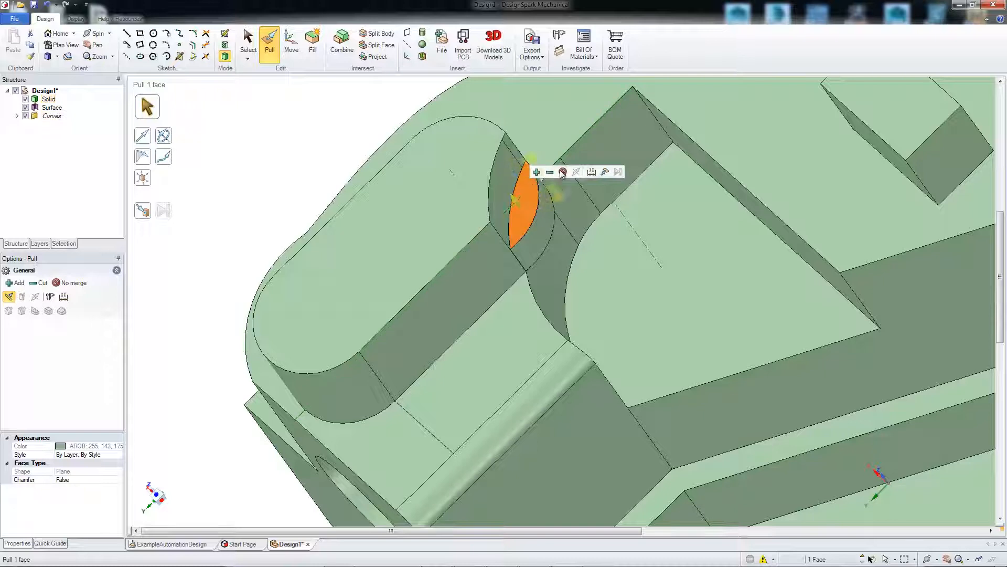
left_click(605, 173)
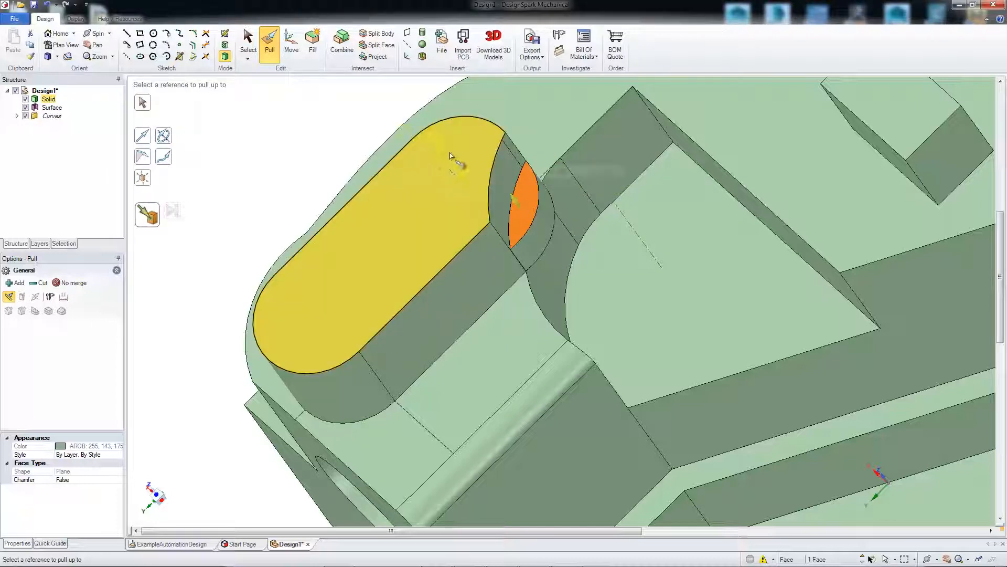
key("Escape")
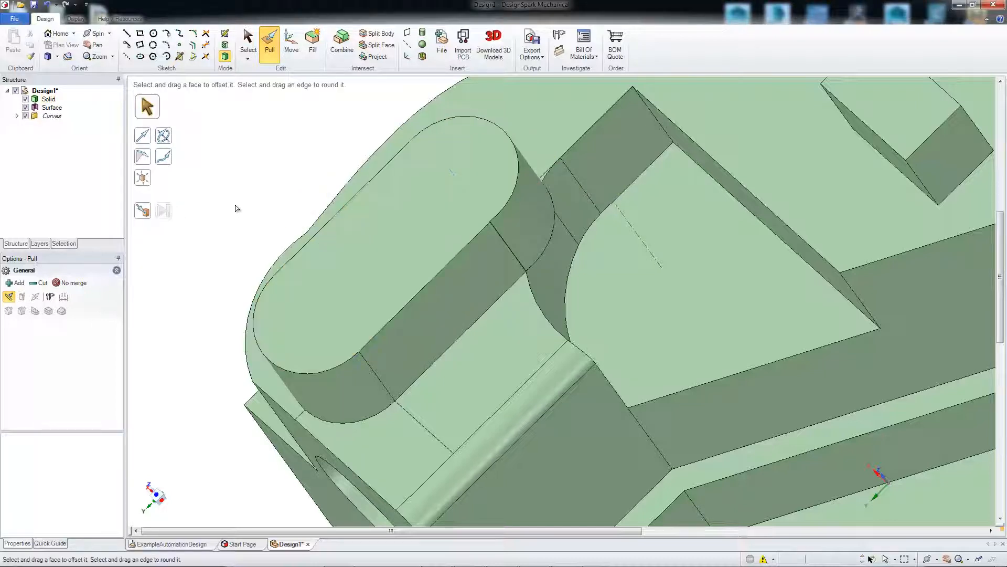
Step: Extend the underside of the block's overhanging segment to the pocket floor using Up To
scroll(257, 197, "down", 2)
middle_click_drag(263, 161, 293, 191)
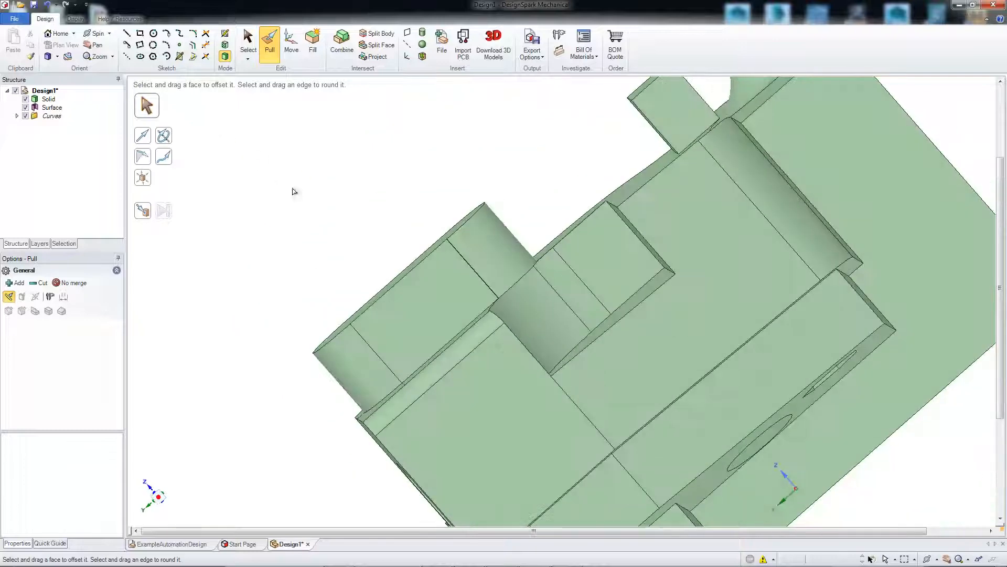
scroll(427, 301, "up", 3)
left_click(501, 294)
middle_click_drag(501, 294, 683, 310)
scroll(627, 318, "up", 2)
left_click(690, 336)
left_click(683, 310)
left_click(678, 303)
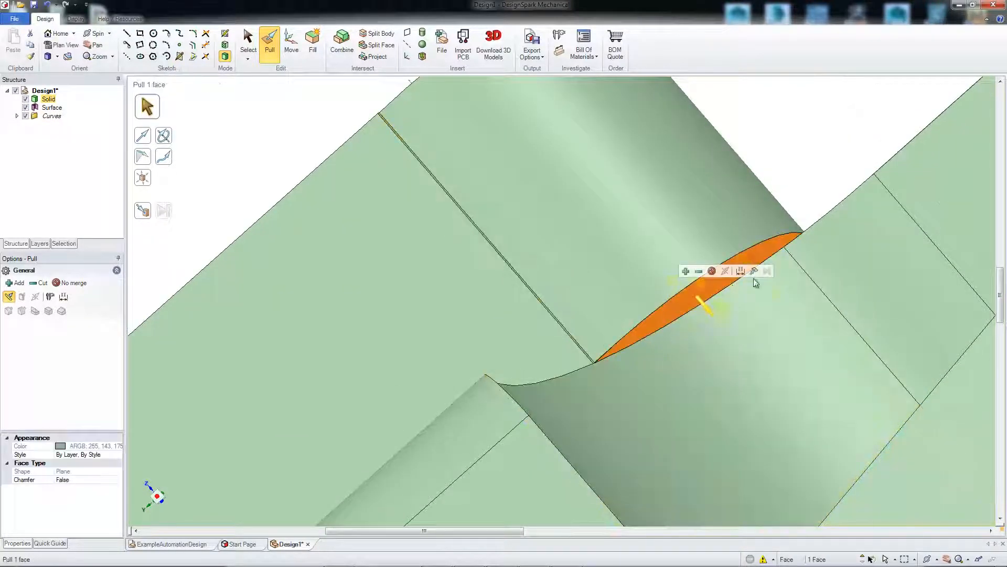
left_click(753, 269)
scroll(771, 236, "down", 3)
middle_click_drag(773, 146, 819, 215)
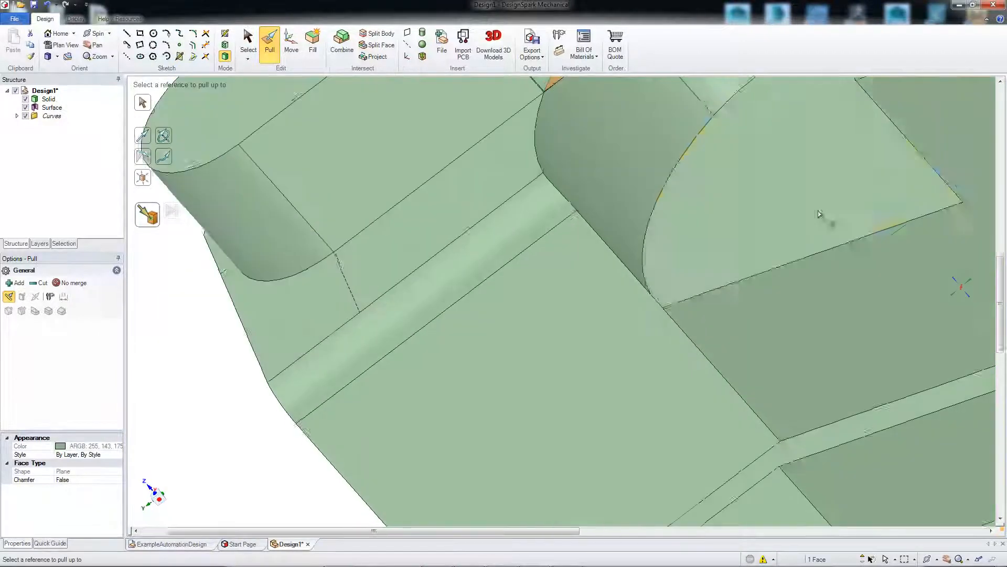
left_click(697, 184)
scroll(585, 227, "down", 3)
left_click(336, 361)
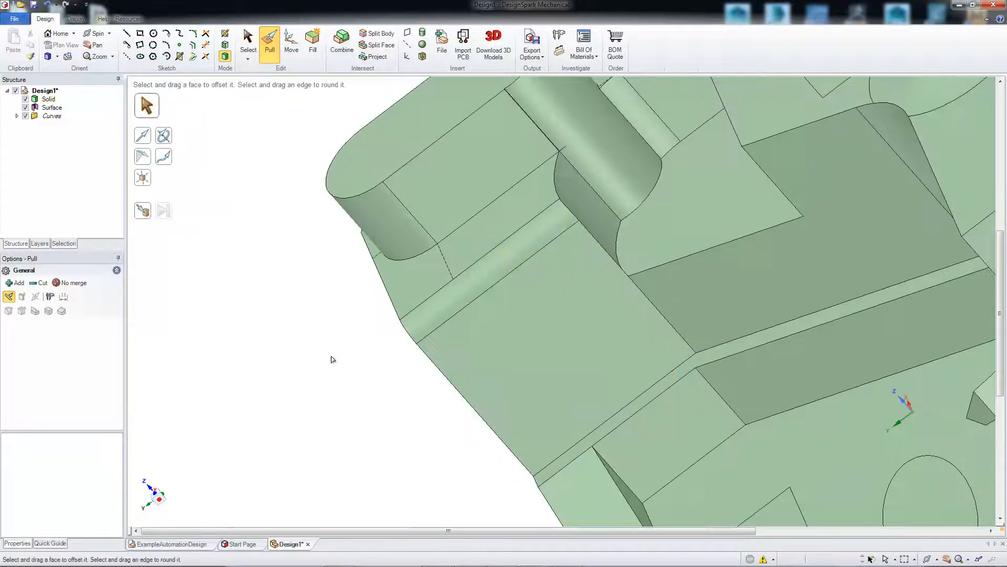
Step: Examine the joint where the raised block's straight side meets its rounded end at the pocket edge
scroll(348, 370, "up", 6)
scroll(358, 353, "down", 4)
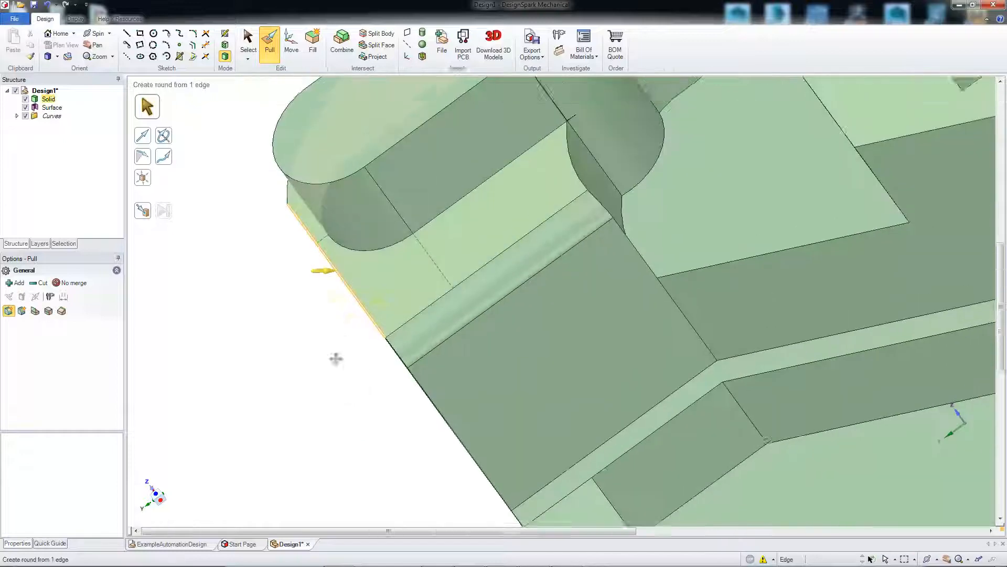
middle_click_drag(512, 211, 436, 344, "shift")
scroll(489, 303, "up", 3)
scroll(498, 179, "up", 5)
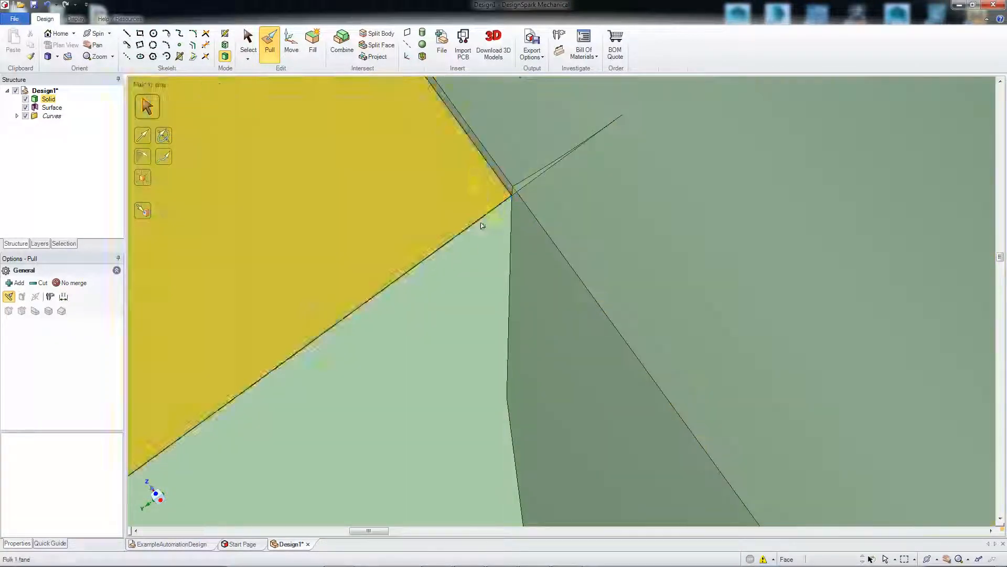
middle_click_drag(481, 226, 526, 232)
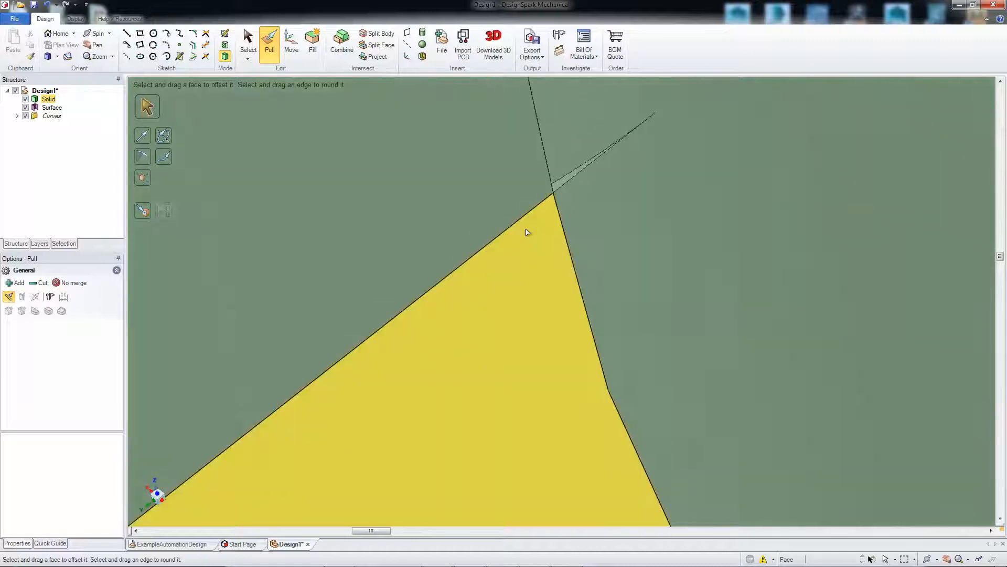
scroll(524, 231, "down", 5)
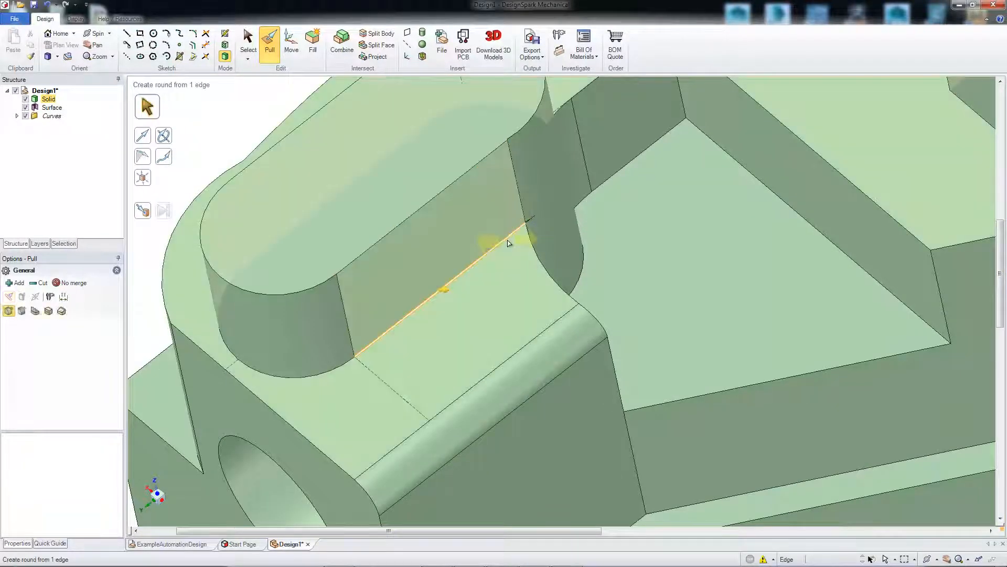
Step: Undo the block and segment pulls back to the slot sketch and check where the slot line crosses the pocket edge
key("ctrl+z")
key("ctrl+z")
key("ctrl+z")
key("ctrl+z")
key("ctrl+z")
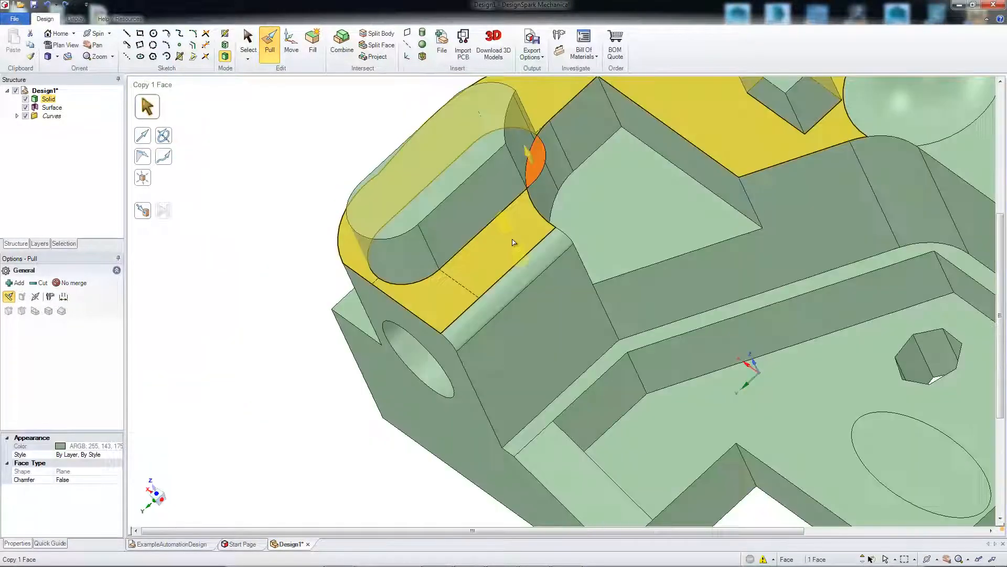
scroll(500, 241, "up", 5)
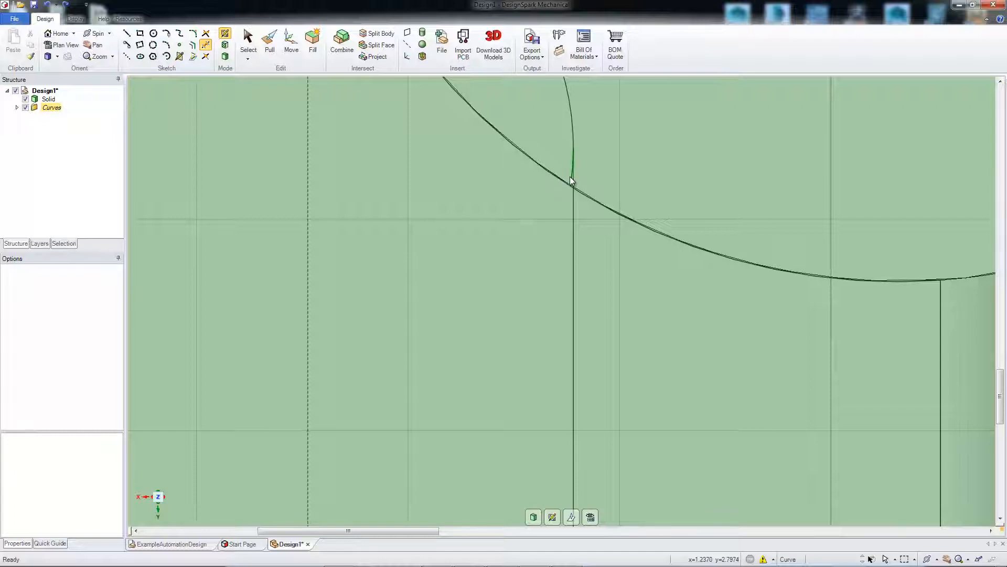
scroll(512, 202, "down", 3)
scroll(432, 207, "up", 2)
scroll(432, 139, "down", 2)
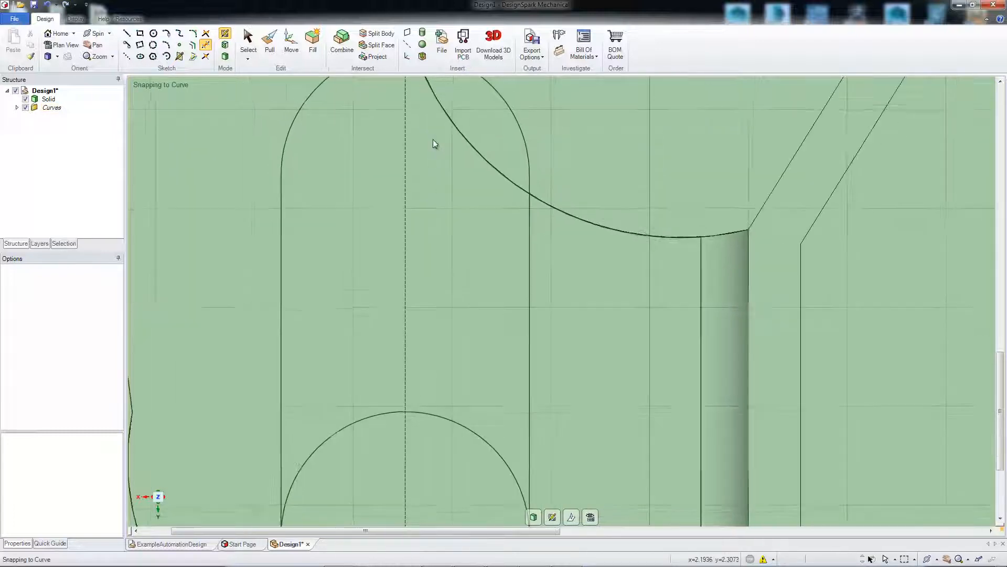
middle_click_drag(432, 140, 434, 212, "shift")
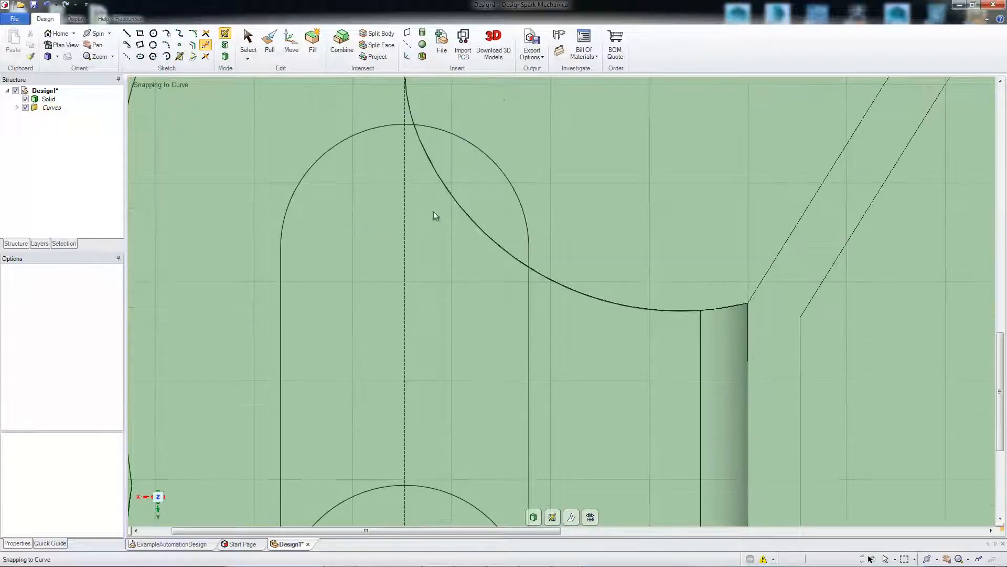
scroll(513, 358, "up", 2)
Step: End the sketch and pull the circle, slot region and overhanging segment upward together into one raised rounded block
left_click(532, 517)
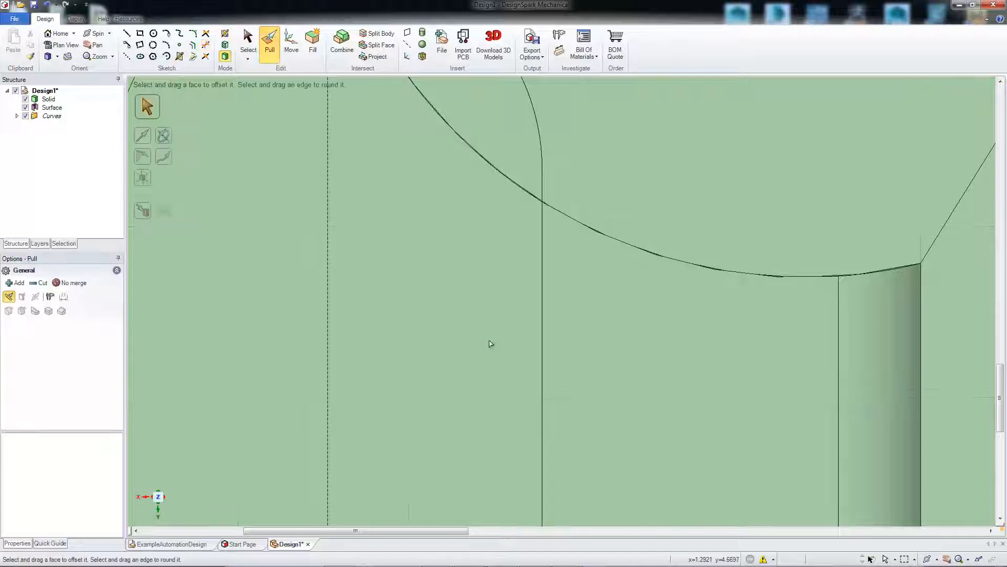
scroll(504, 344, "down", 4)
left_click(462, 307)
left_click(447, 275)
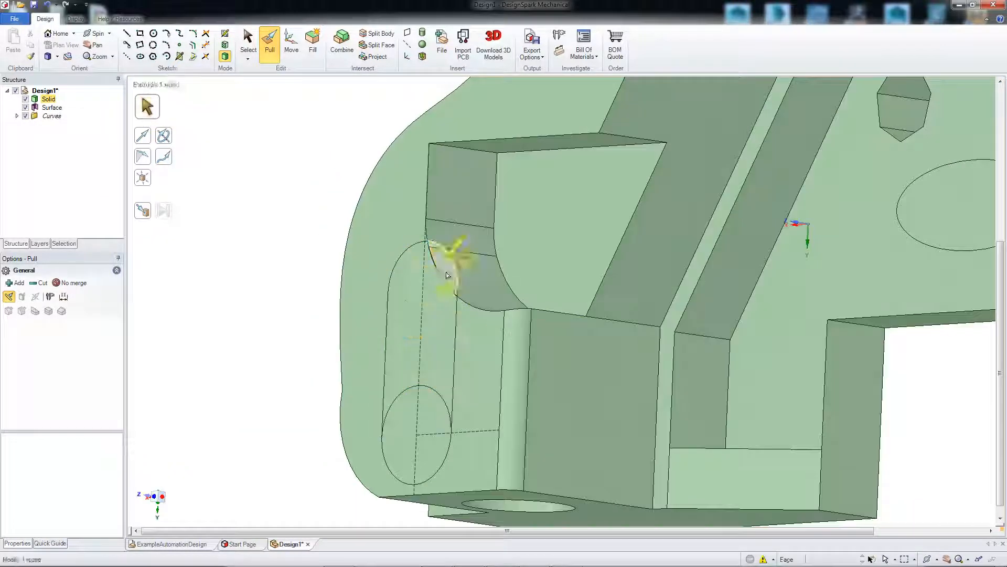
left_click(439, 336, "ctrl")
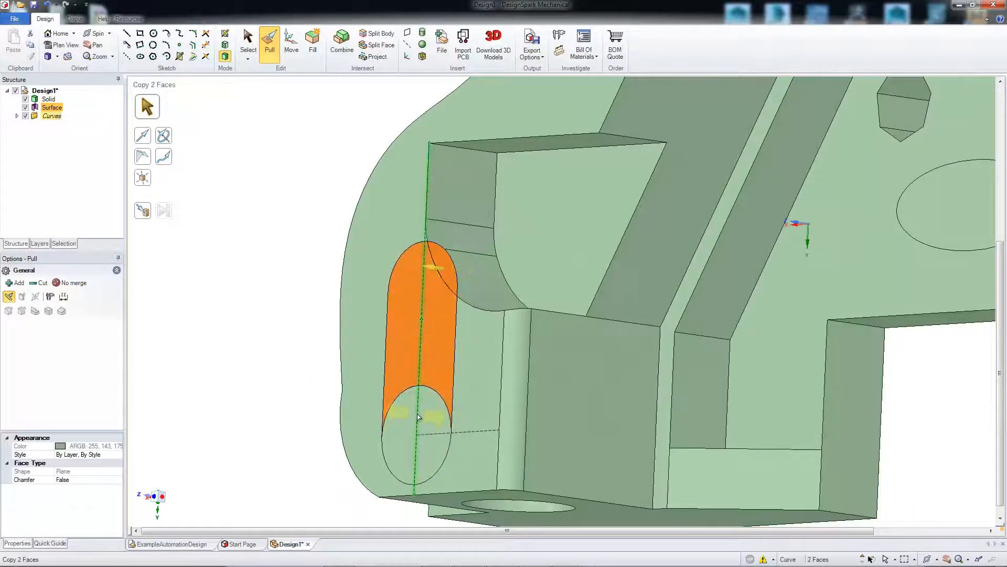
left_click(431, 414)
left_click(449, 353, "ctrl")
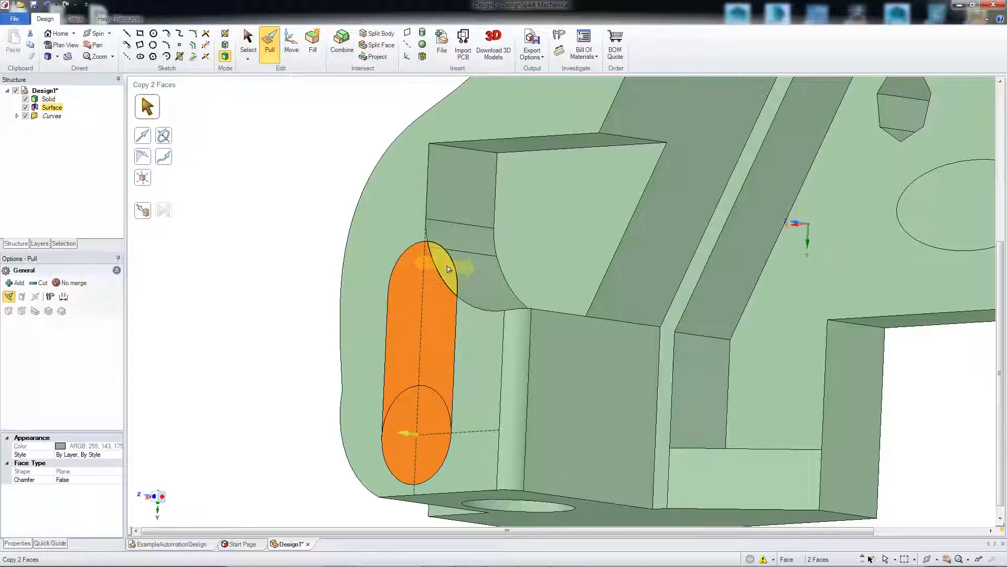
left_click(448, 269, "ctrl")
left_click_drag(411, 313, 276, 232)
Step: Pull the underside face of the block's overhanging segment partway down into the pocket
middle_click_drag(275, 232, 173, 236)
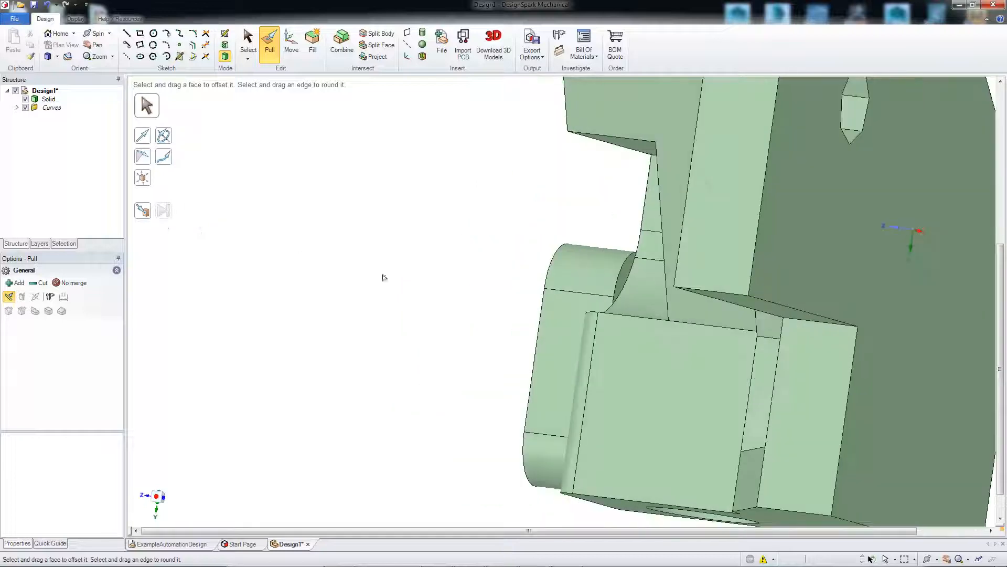
scroll(488, 304, "up", 2)
left_click(673, 265)
middle_click_drag(479, 202, 564, 229)
left_click_drag(563, 227, 607, 234)
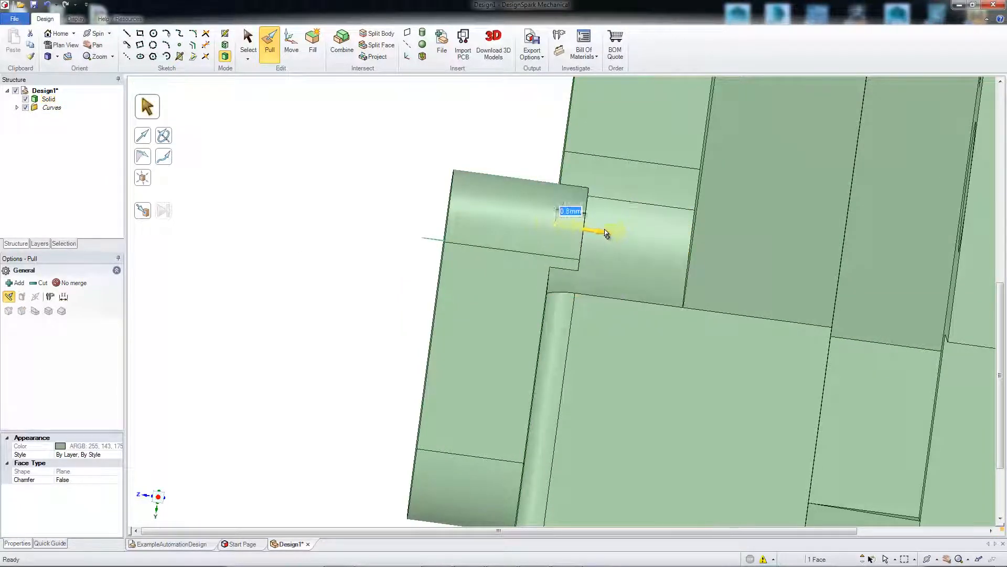
left_click(335, 228)
Step: Extend the overhanging segment's underside to the pocket floor using Up To
middle_click_drag(329, 227, 682, 247)
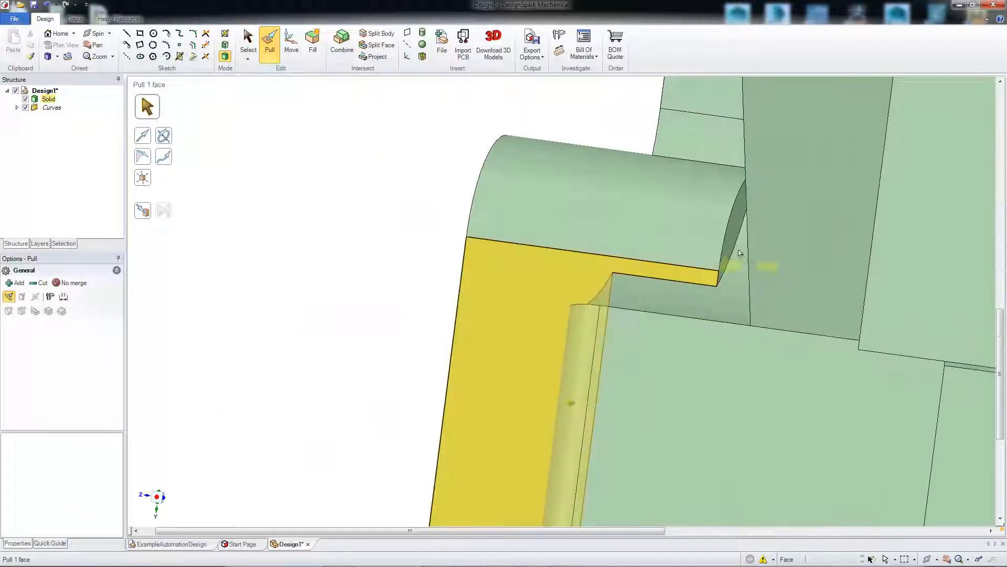
left_click(742, 231)
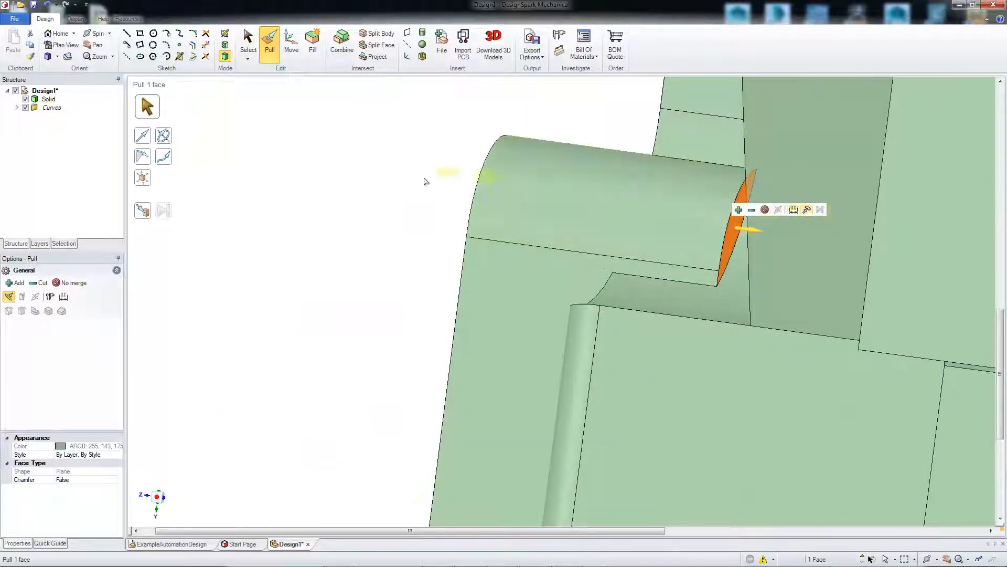
key("u")
scroll(399, 181, "down", 3)
middle_click_drag(398, 187, 464, 184)
left_click(491, 173)
scroll(336, 181, "down", 2)
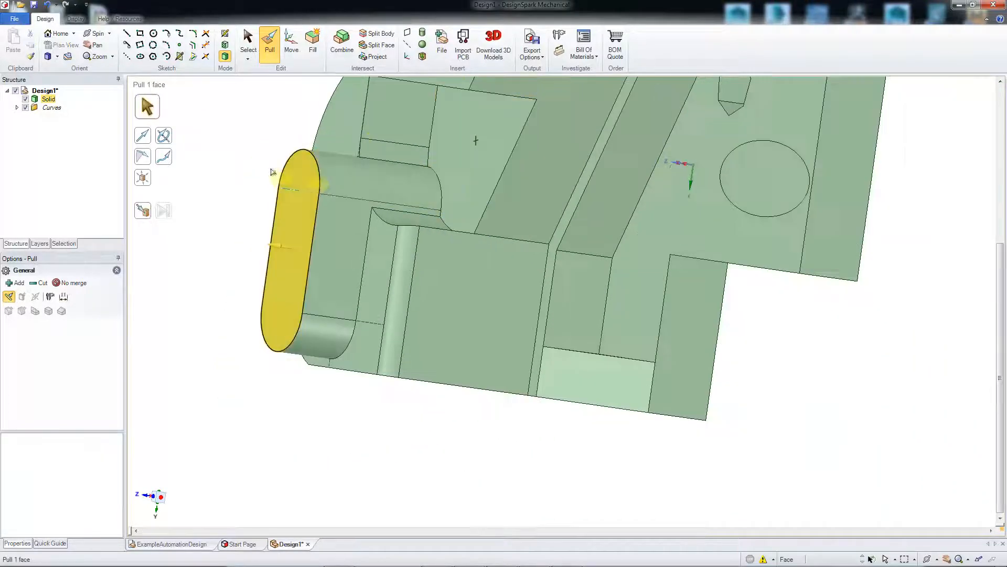
Step: Examine the raised rounded block and the surrounding faces of the whole solid from several angles
left_click(255, 162)
middle_click_drag(232, 203, 407, 203)
scroll(420, 210, "down", 3)
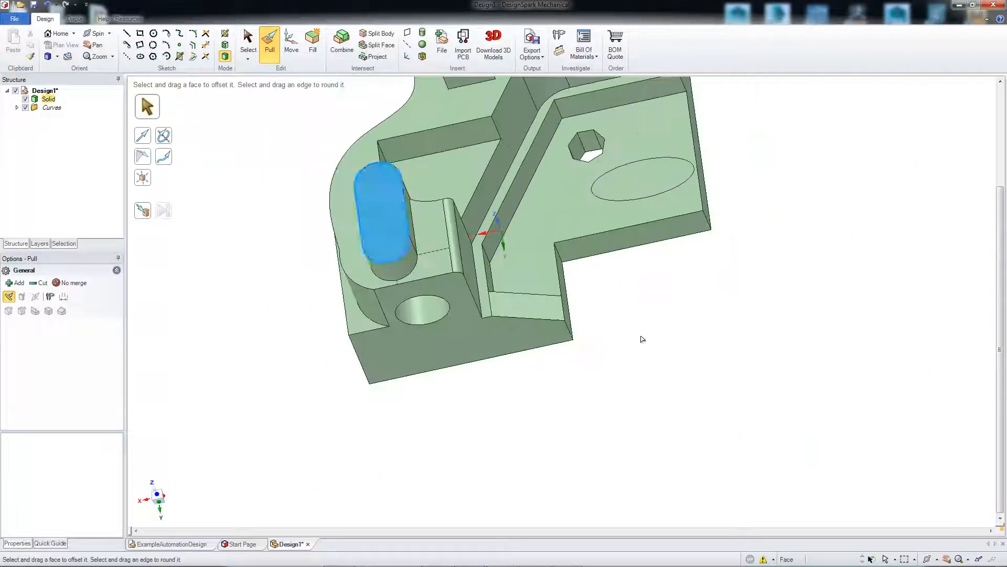
middle_click_drag(641, 339, 534, 262)
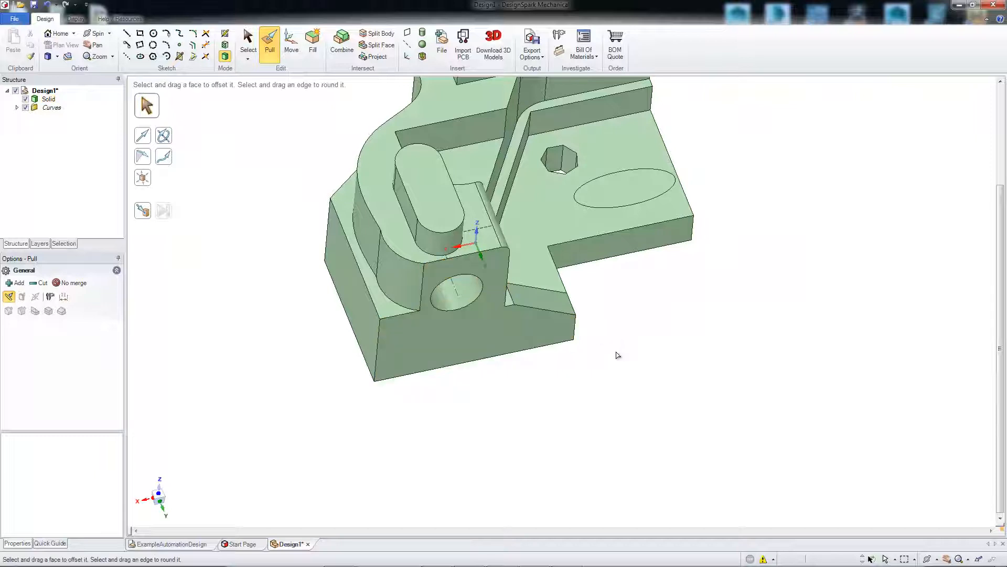
middle_click_drag(618, 356, 612, 324)
scroll(650, 320, "up", 4)
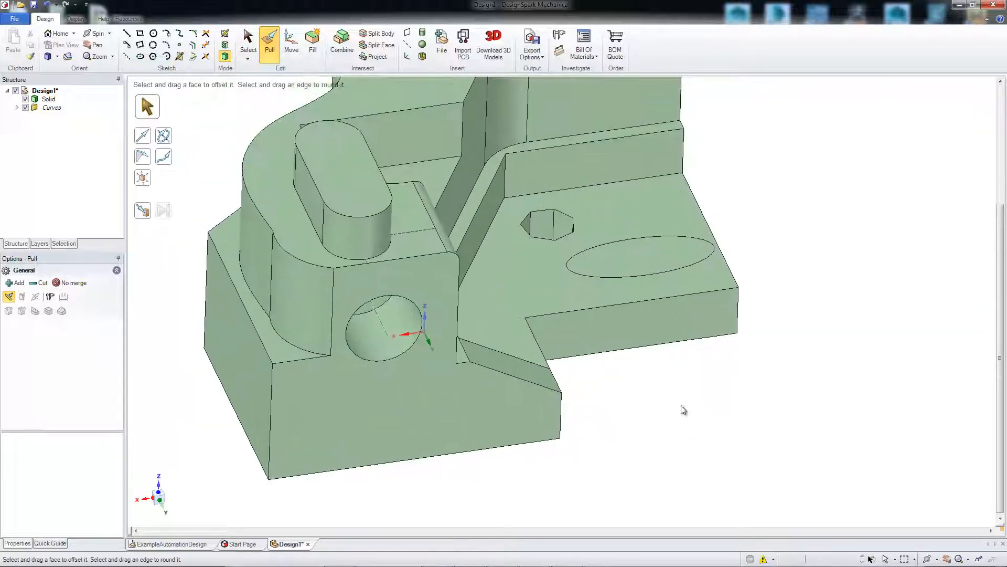
scroll(671, 387, "down", 4)
scroll(503, 202, "up", 2)
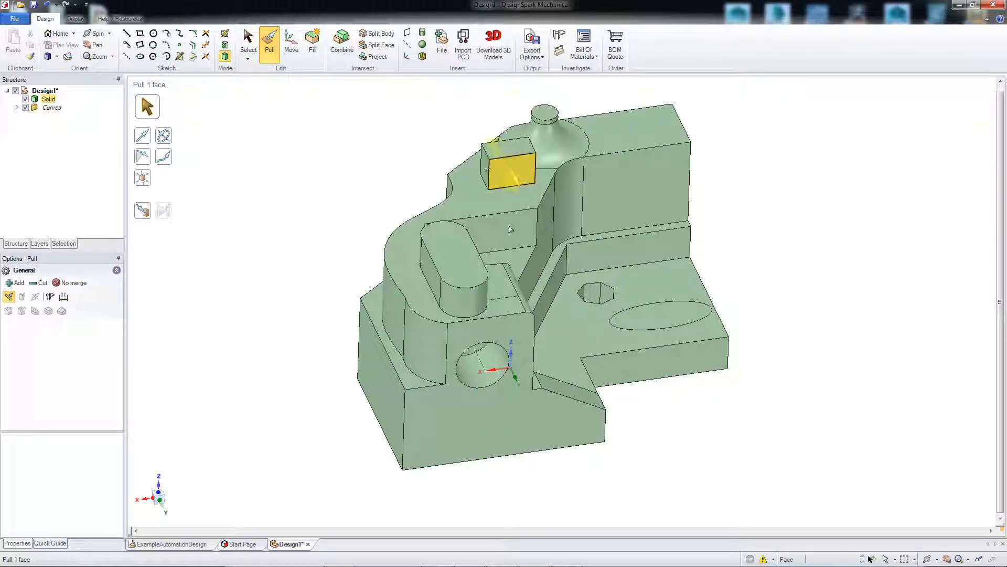
left_click(625, 159)
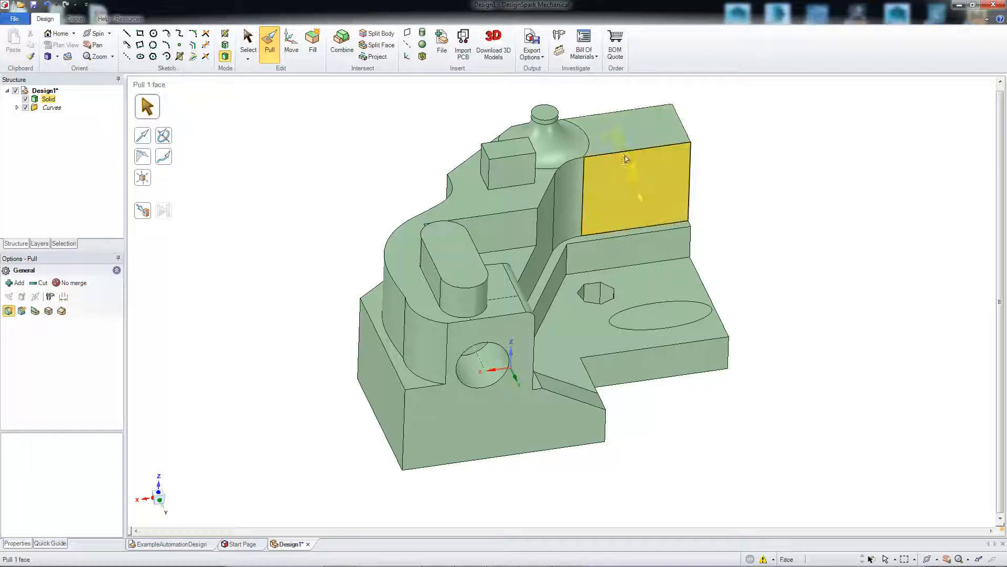
left_click(617, 155)
left_click(563, 164)
left_click(541, 187)
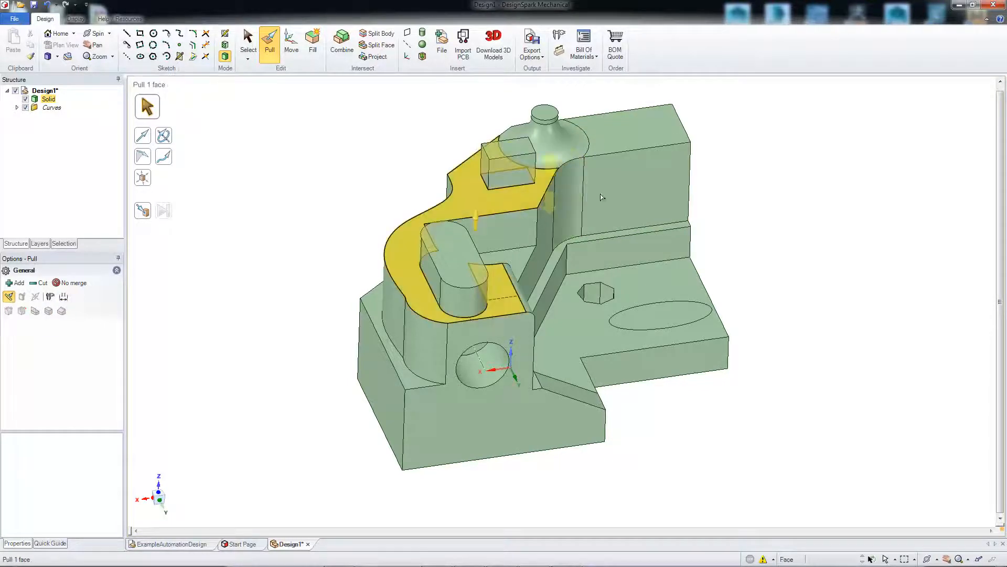
left_click(686, 257)
left_click(781, 284)
Step: Round the vertical inner corner edge of the low wall behind the polygonal hole to about 1.56 mm
middle_click_drag(782, 284, 852, 220)
scroll(674, 253, "up", 3)
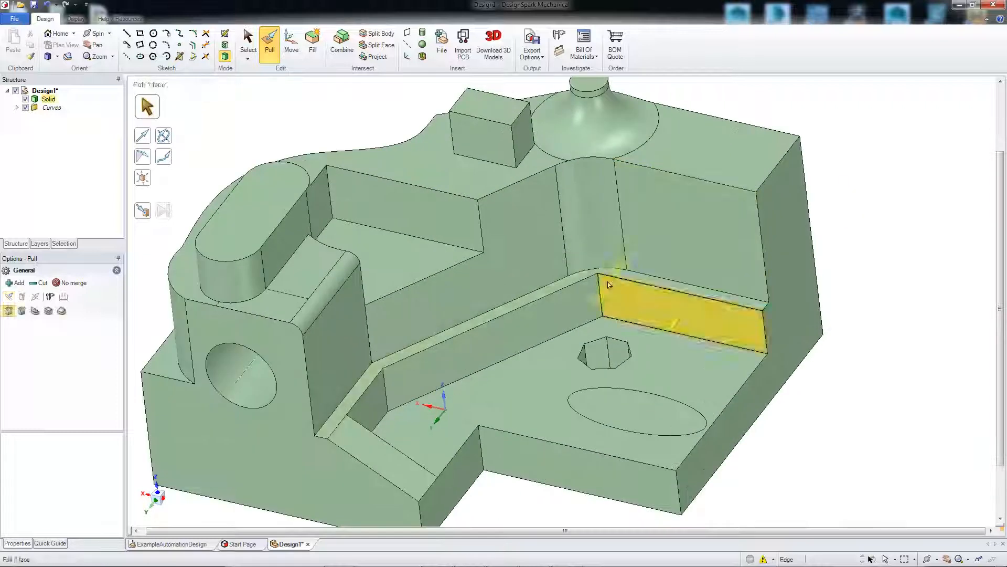
left_click(599, 291)
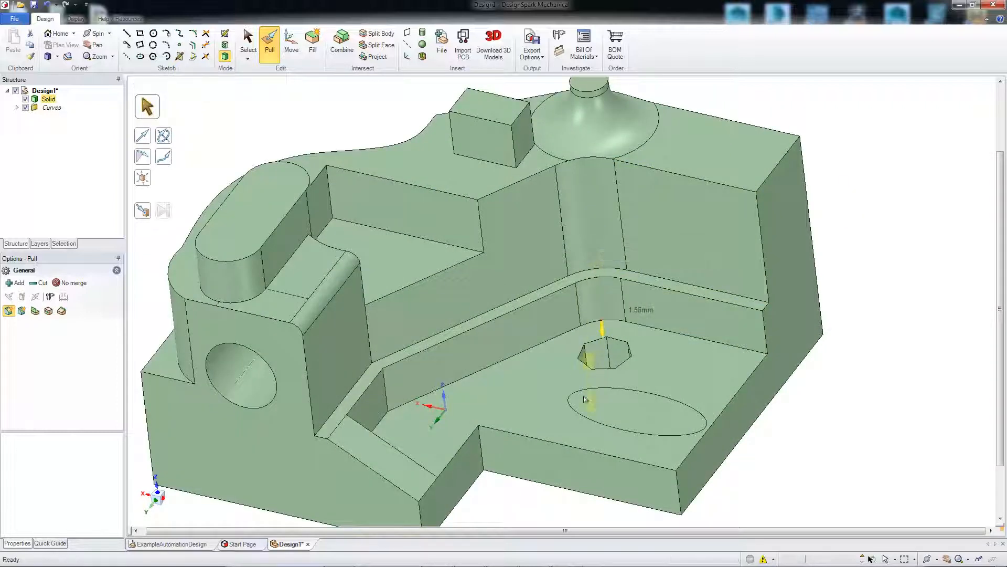
left_click(837, 122)
Step: Round the vertical inner corner edge of the low wall beside the sloped ramp
scroll(839, 128, "down", 2)
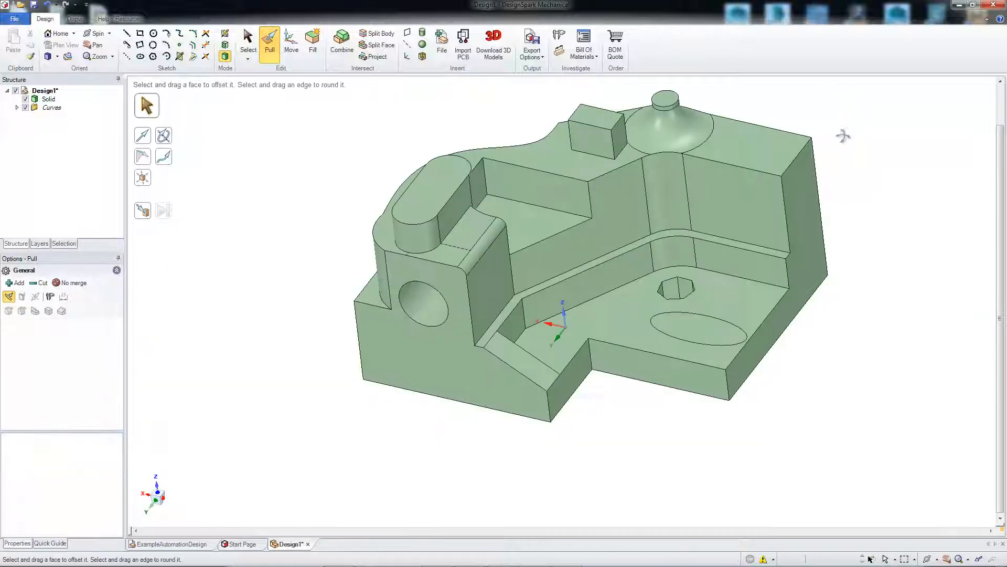
middle_click_drag(843, 135, 580, 263)
scroll(534, 294, "up", 3)
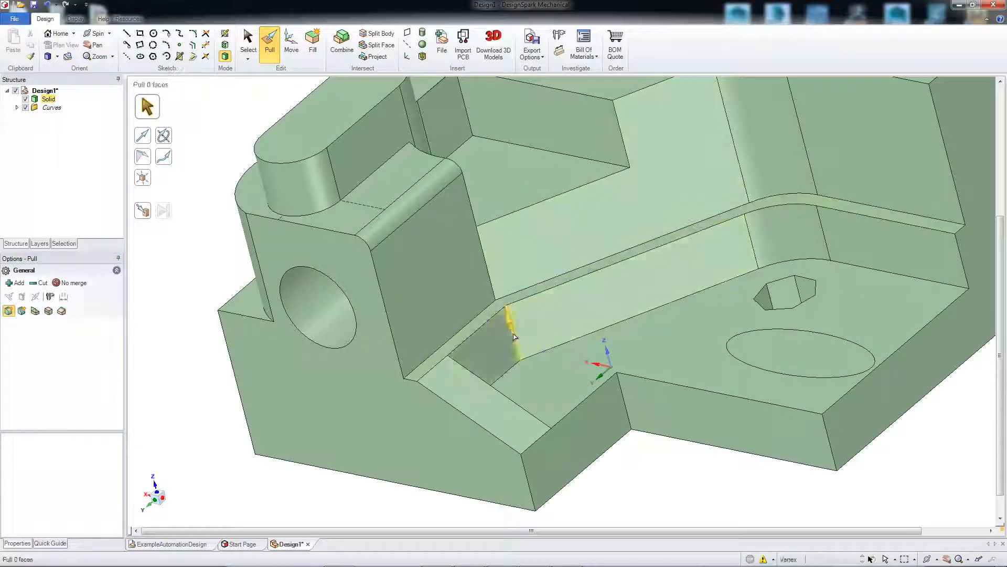
left_click(518, 338)
left_click_drag(517, 338, 539, 352)
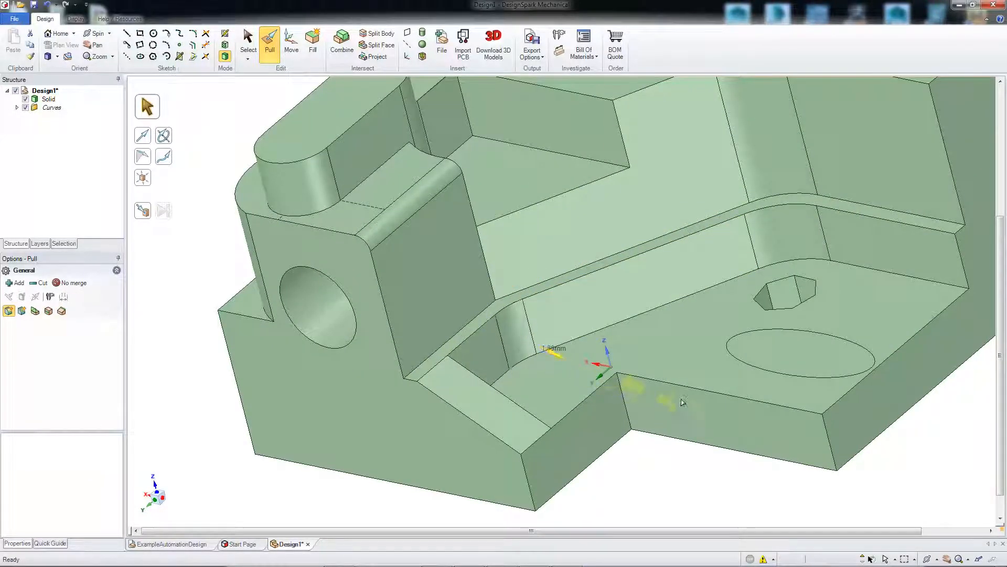
scroll(234, 264, "down", 3)
left_click(226, 140)
Step: Round the chain of edges where the low wall meets the lower floor to about 0.49 mm
middle_click_drag(320, 113, 332, 192)
left_click(492, 240)
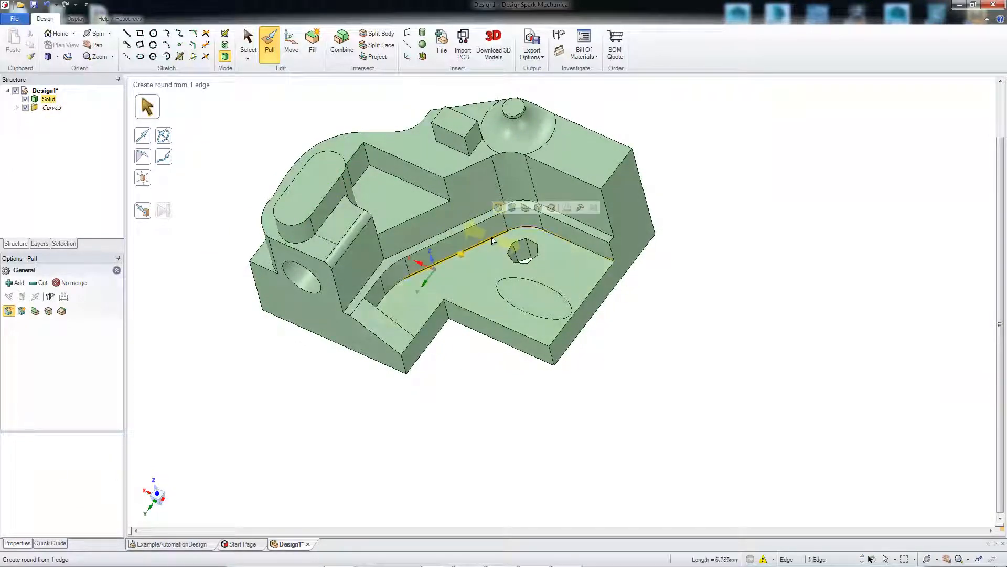
scroll(444, 293, "up", 3)
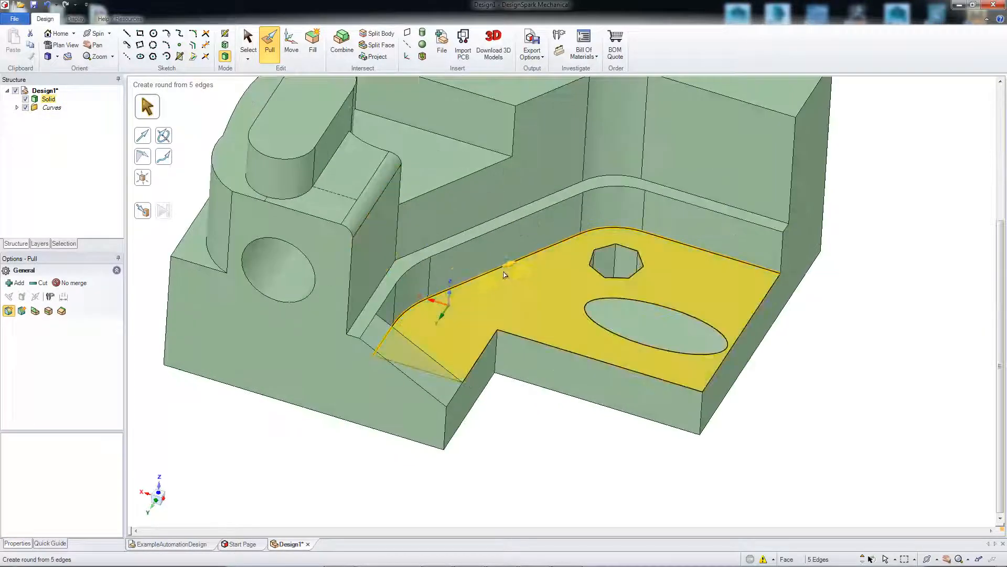
left_click_drag(509, 265, 530, 262)
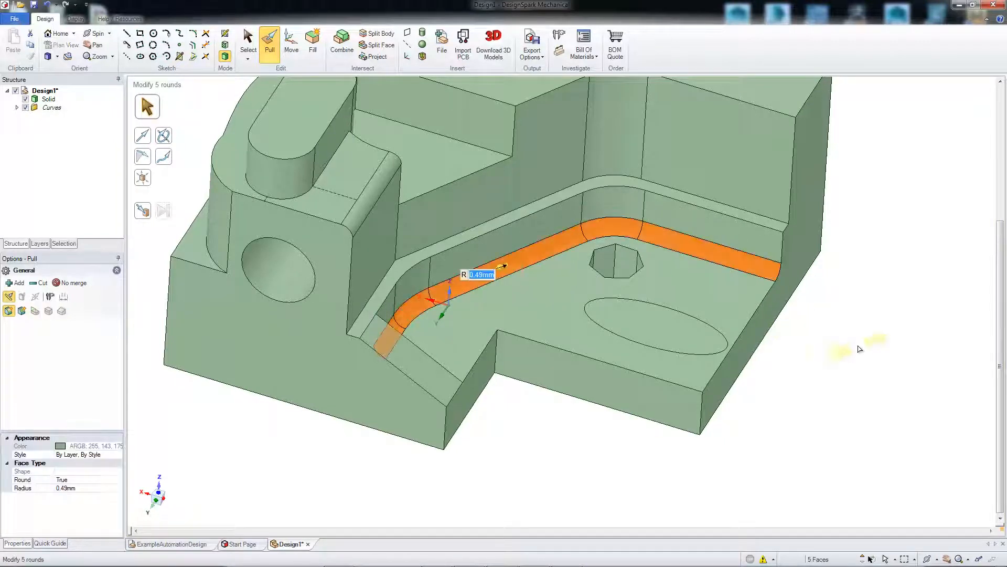
left_click(858, 349)
scroll(803, 302, "down", 2)
Step: Sketch an arc of about 2.5 mm radius on the recessed shelf, from its front corner beside the bored block to its straight side wall
middle_click_drag(855, 234, 460, 206)
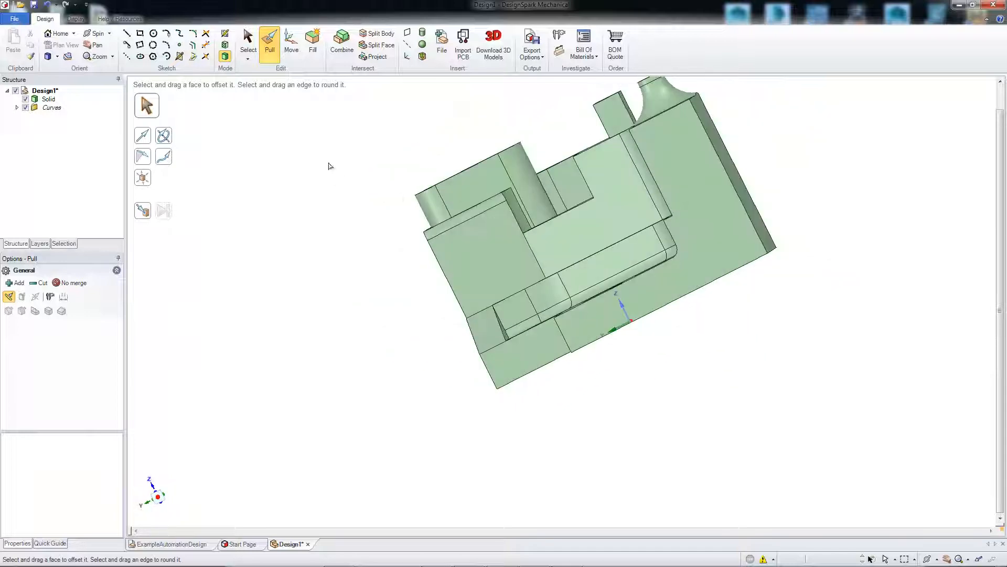
mouse_move(329, 165)
middle_mouse_down()
mouse_move(359, 225)
mouse_move(378, 233)
mouse_move(312, 206)
mouse_move(330, 194)
middle_mouse_up()
scroll(334, 242, "up", 1)
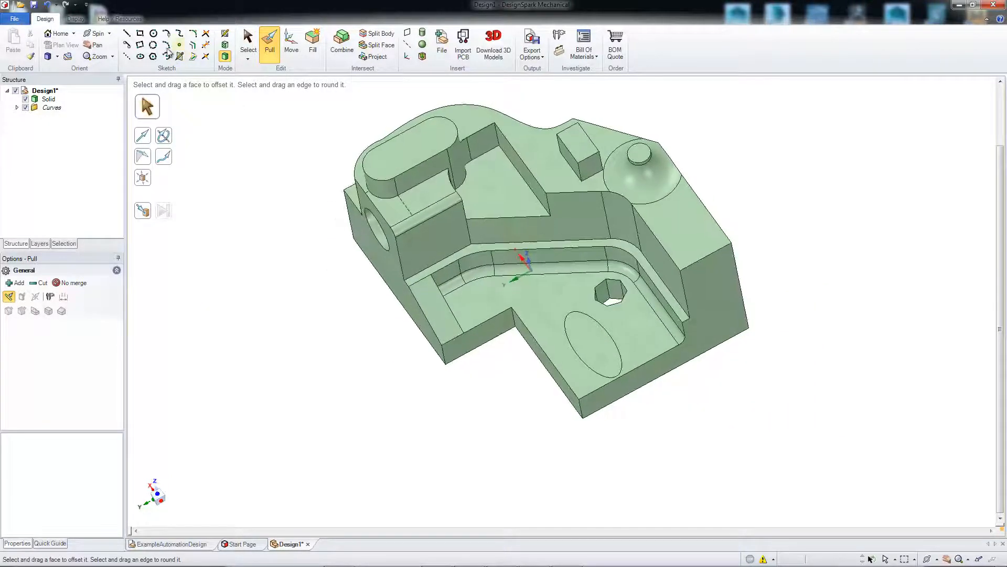
left_click(166, 45)
left_click(505, 197)
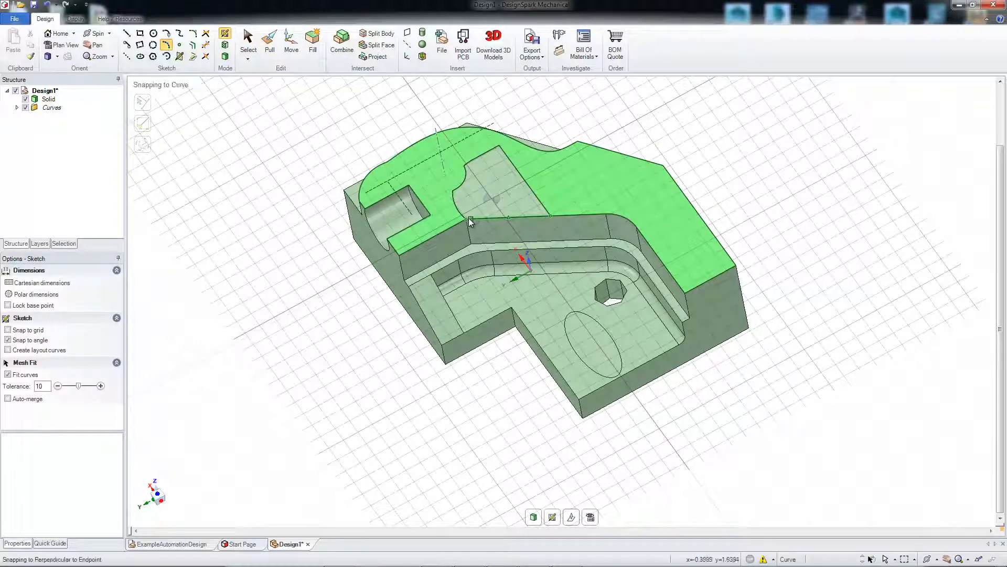
left_click(467, 218)
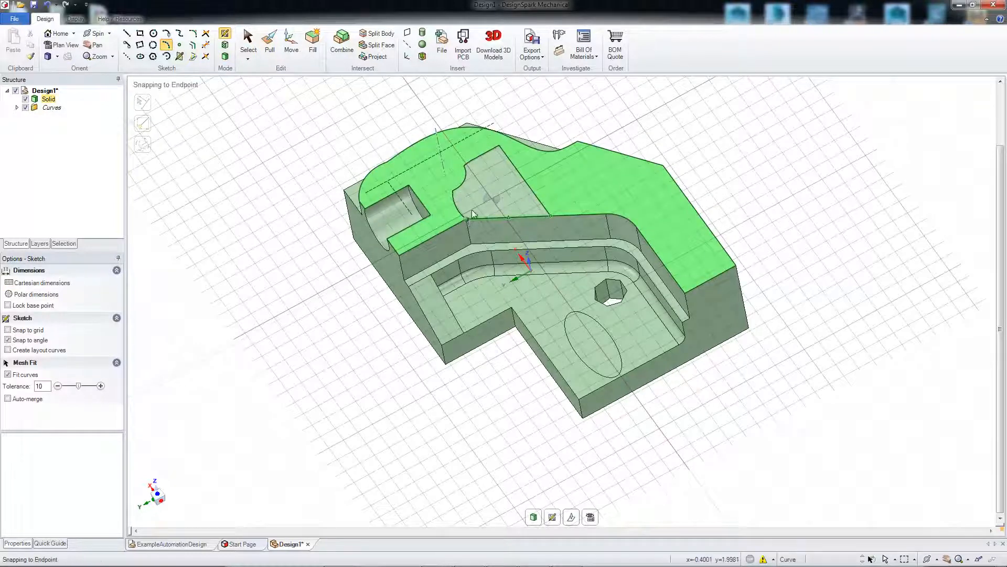
left_click(532, 188)
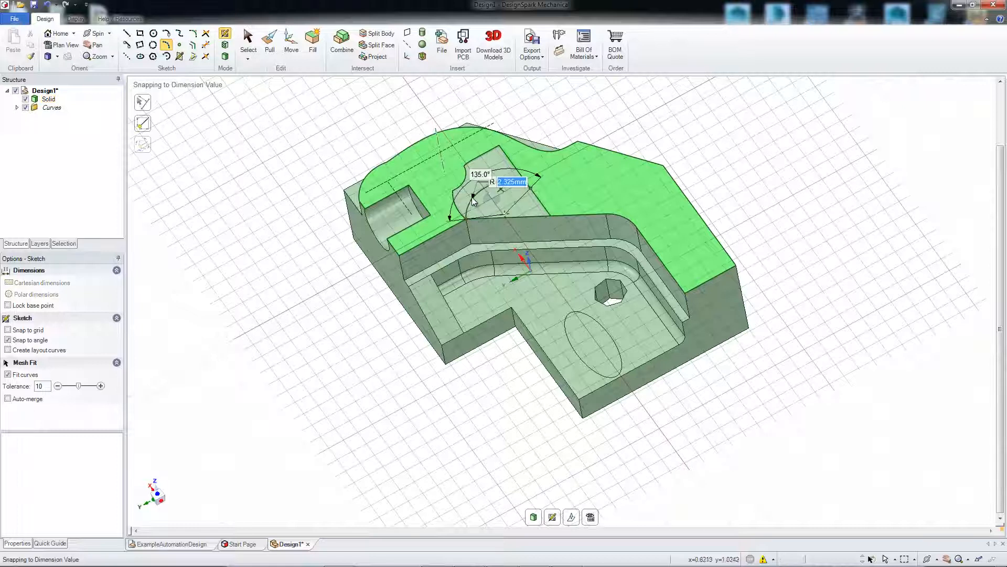
left_click(474, 197)
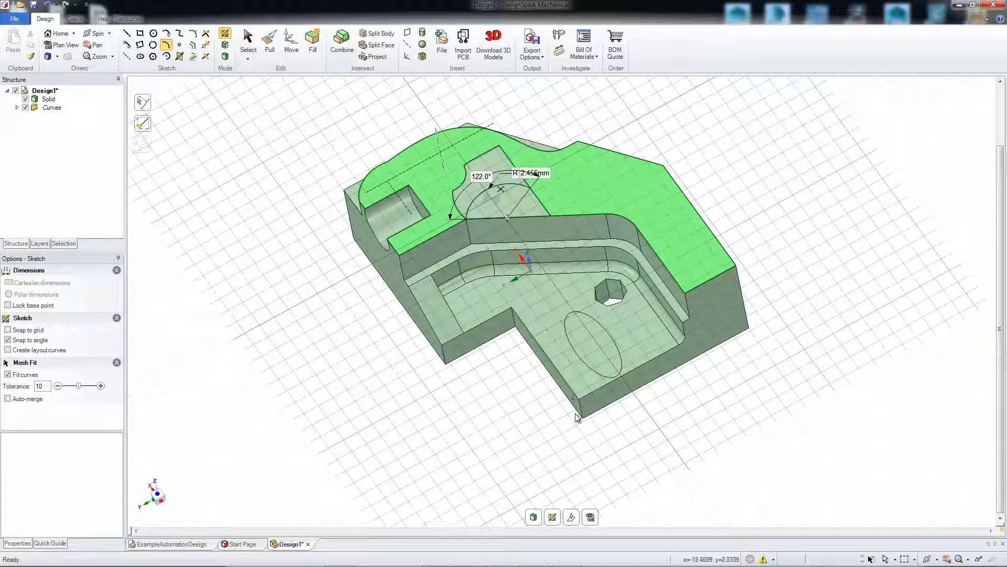
left_click(533, 518)
Step: Pull the arc-bounded region of the recessed shelf down about 1.39 mm to cut a half-round pocket
scroll(418, 246, "up", 3)
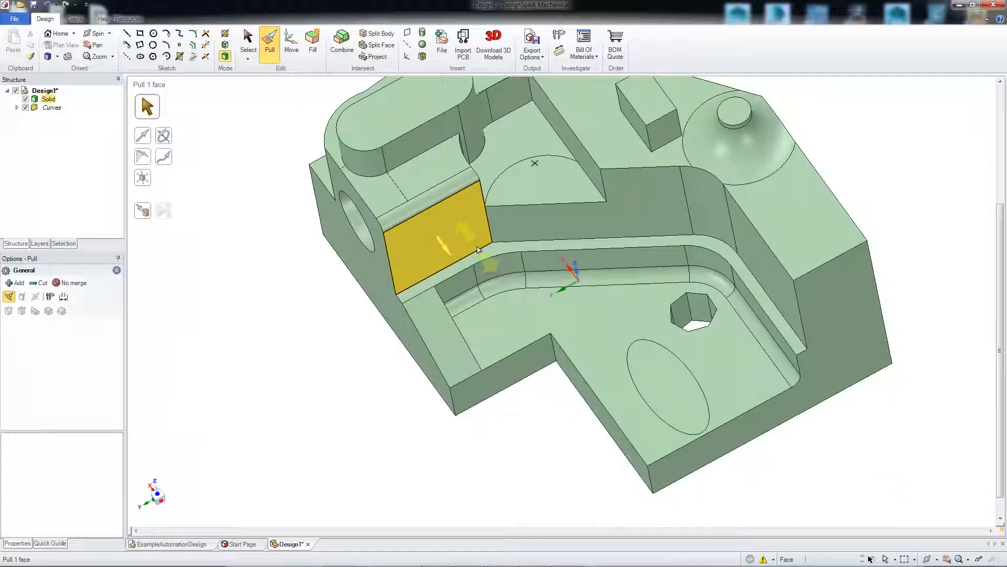
left_click(527, 196)
left_click_drag(527, 196, 531, 206)
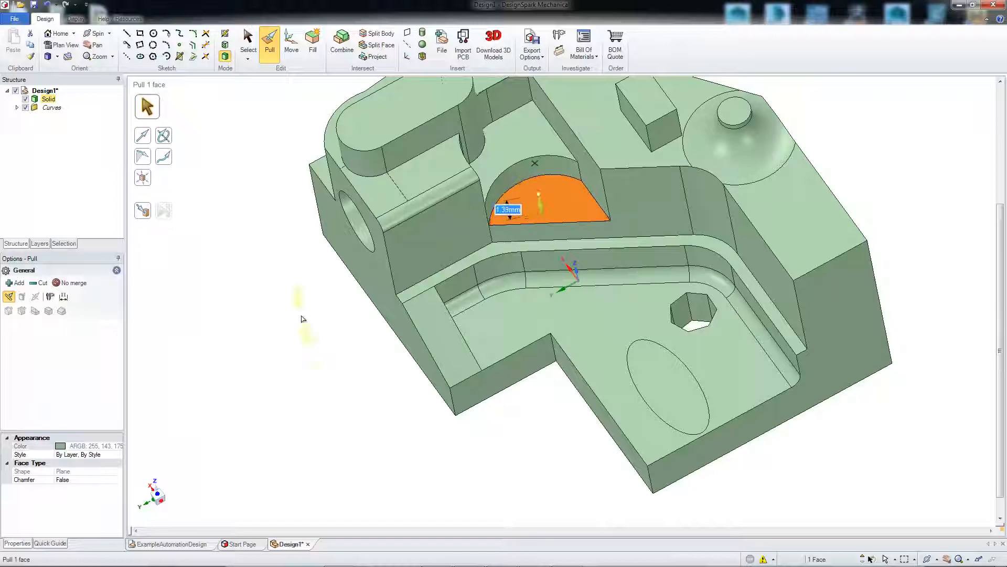
left_click(301, 296)
Step: Round the edges around the floor of the half-round pocket
middle_click_drag(301, 297, 273, 288, "ctrl")
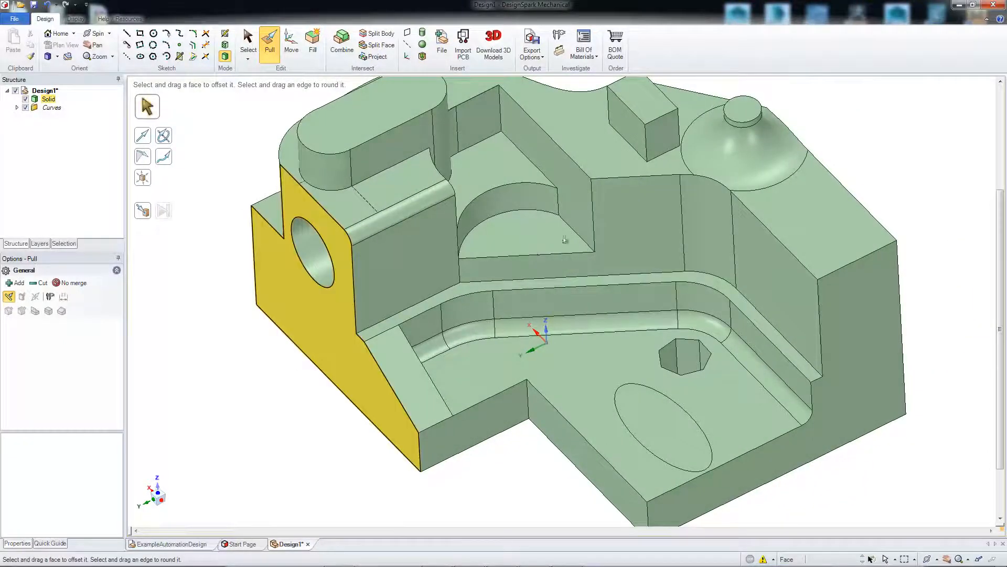
left_click(541, 213)
left_click_drag(541, 213, 510, 217)
left_click(283, 377)
scroll(288, 342, "down", 3)
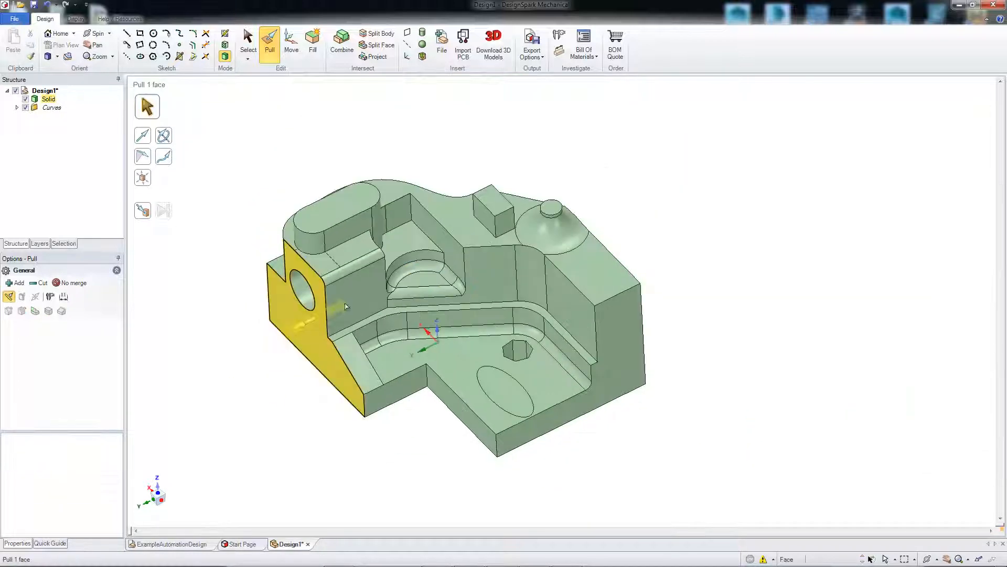
scroll(688, 183, "up", 1)
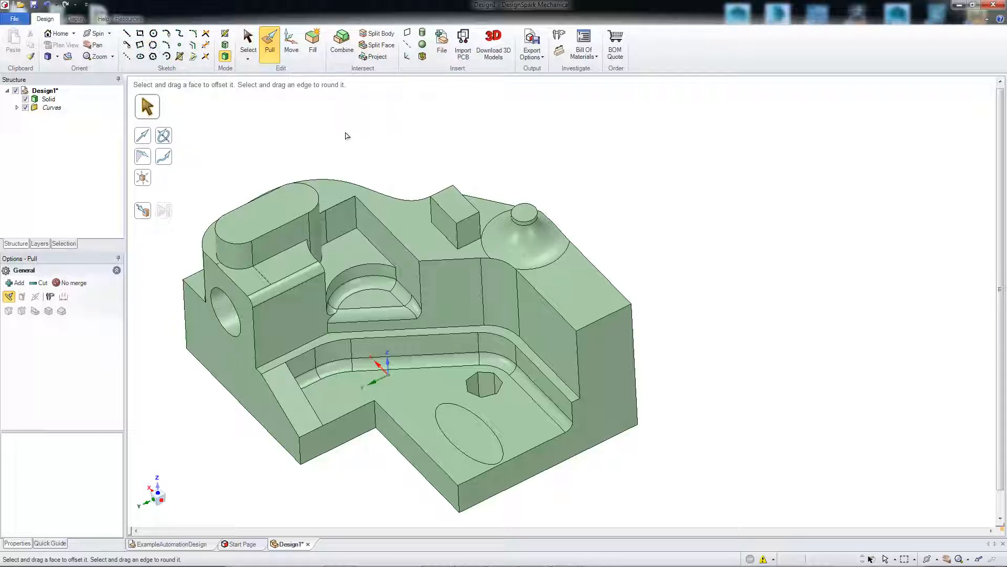
middle_click_drag(345, 136, 548, 147, "shift")
scroll(359, 201, "up", 3)
middle_click_drag(326, 234, 308, 126, "ctrl")
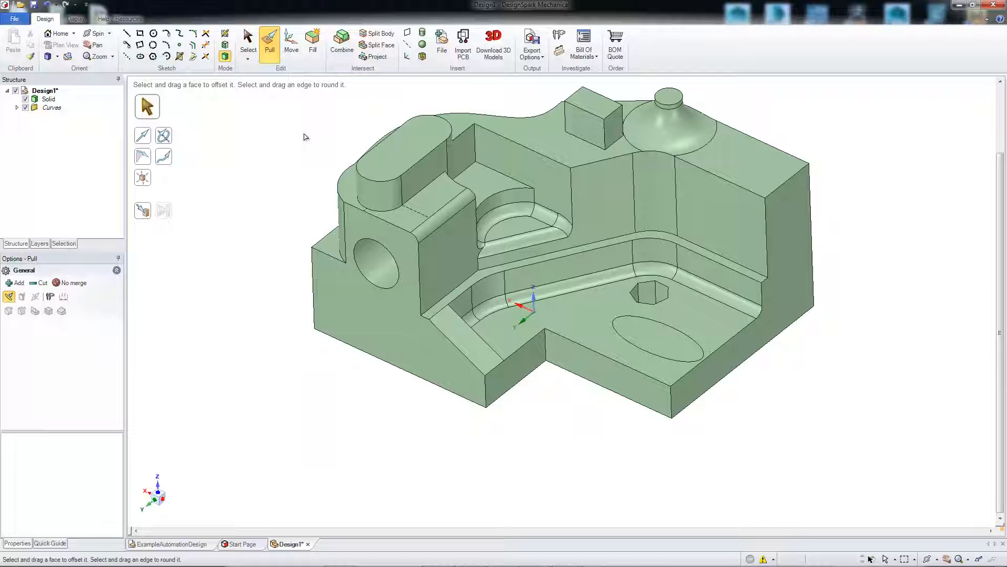